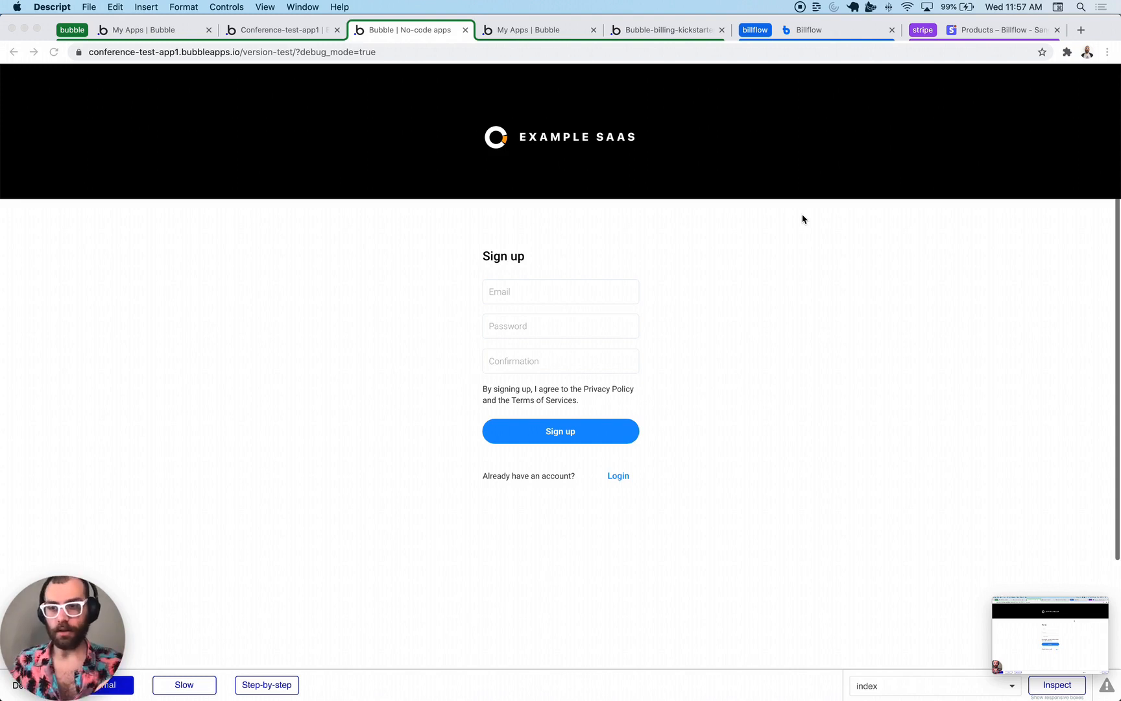
- Sign up a new test account by entering an email, password and confirmation, then submitting
{"action": "left_click", "coordinate": [575, 296]}
{"action": "left_click", "coordinate": [573, 284]}
{"action": "type", "text": "oiajsdoij@ioajsdoijad.com"}
{"action": "key", "text": "Tab"}
{"action": "type", "text": "asdd"}
{"action": "key", "text": "Tab"}
{"action": "type", "text": "asdasdasd"}
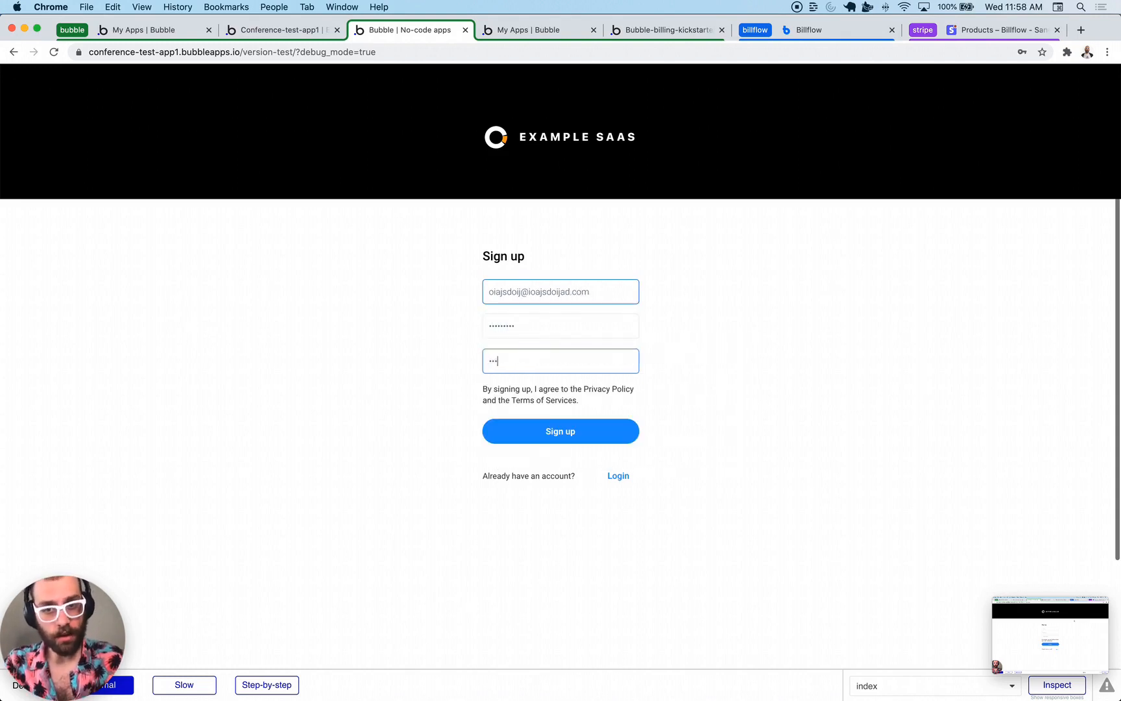
{"action": "key", "text": "Return"}
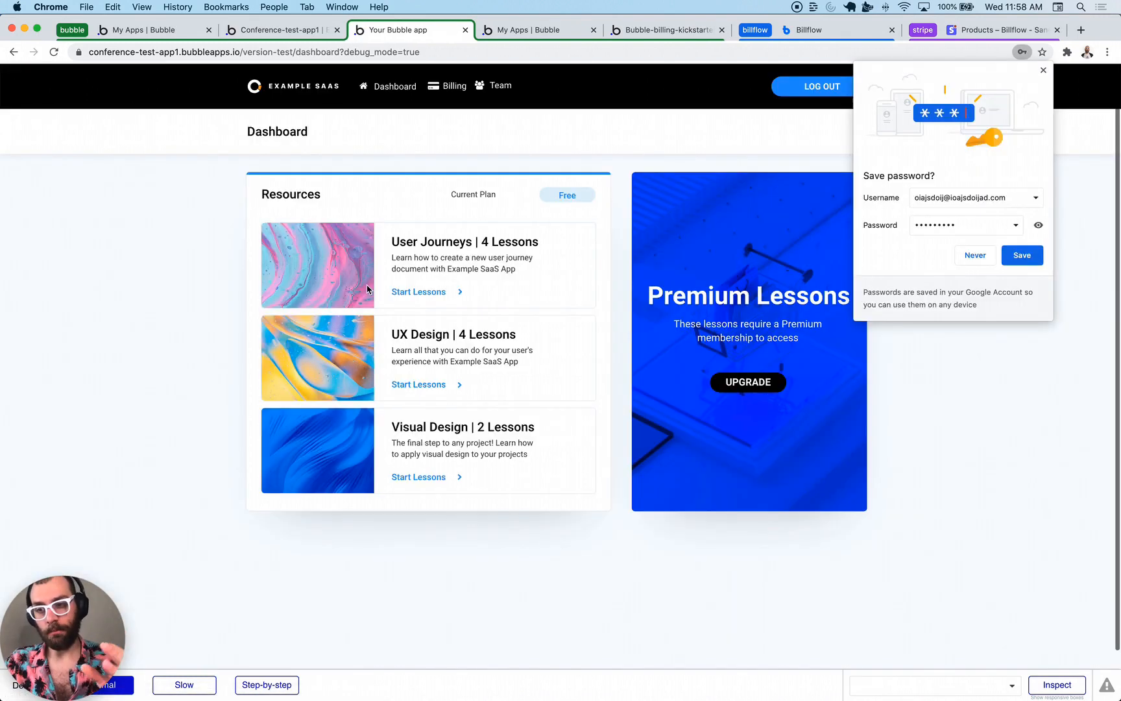
- Dismiss the save-password prompt and invite a first team member from the Team page
{"action": "left_click", "coordinate": [1044, 71]}
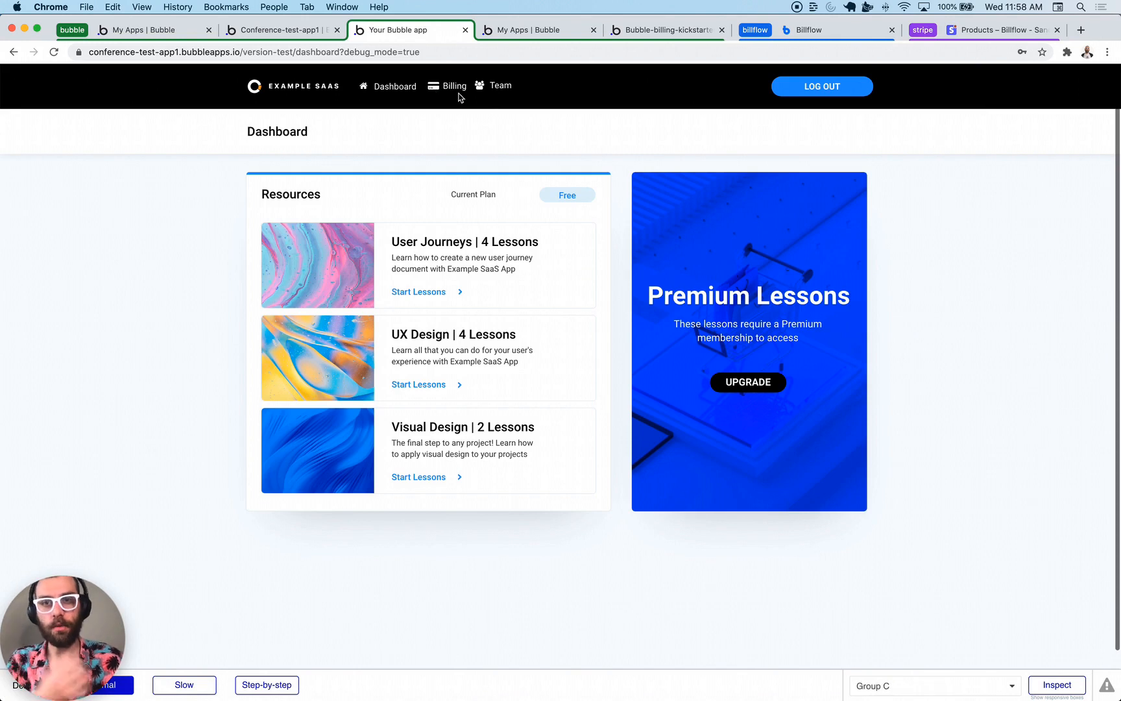
{"action": "left_click", "coordinate": [494, 94]}
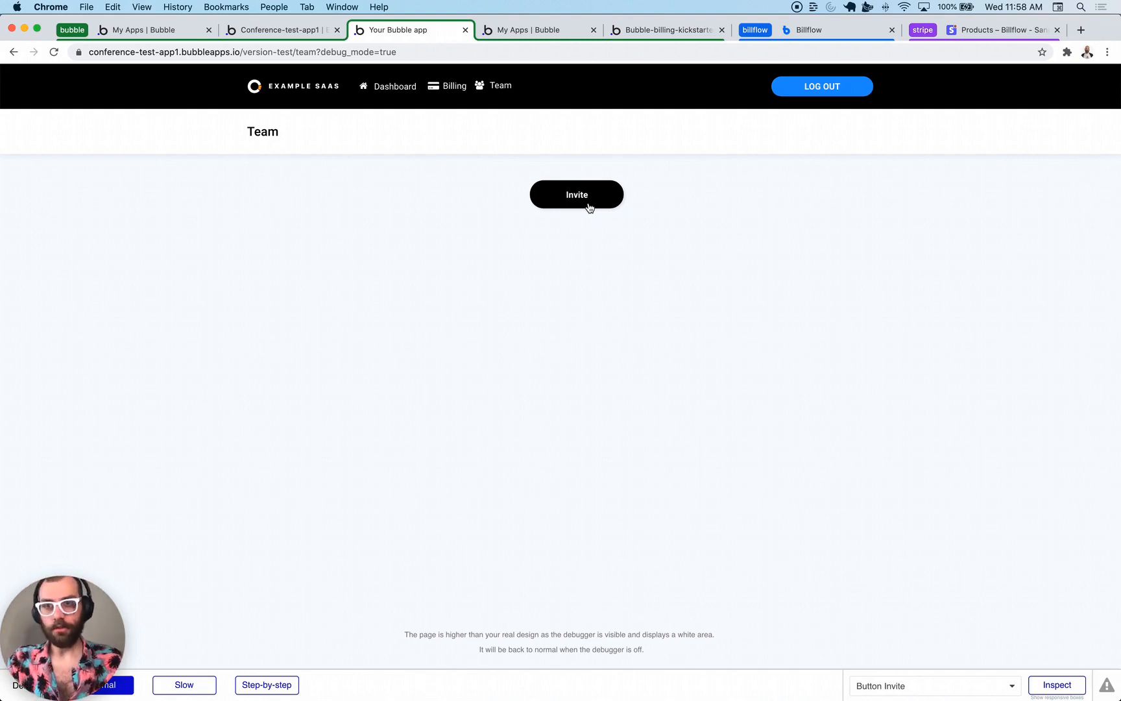
{"action": "left_click", "coordinate": [588, 206]}
{"action": "left_click", "coordinate": [546, 227]}
{"action": "type", "text": "asdiijoa@"}
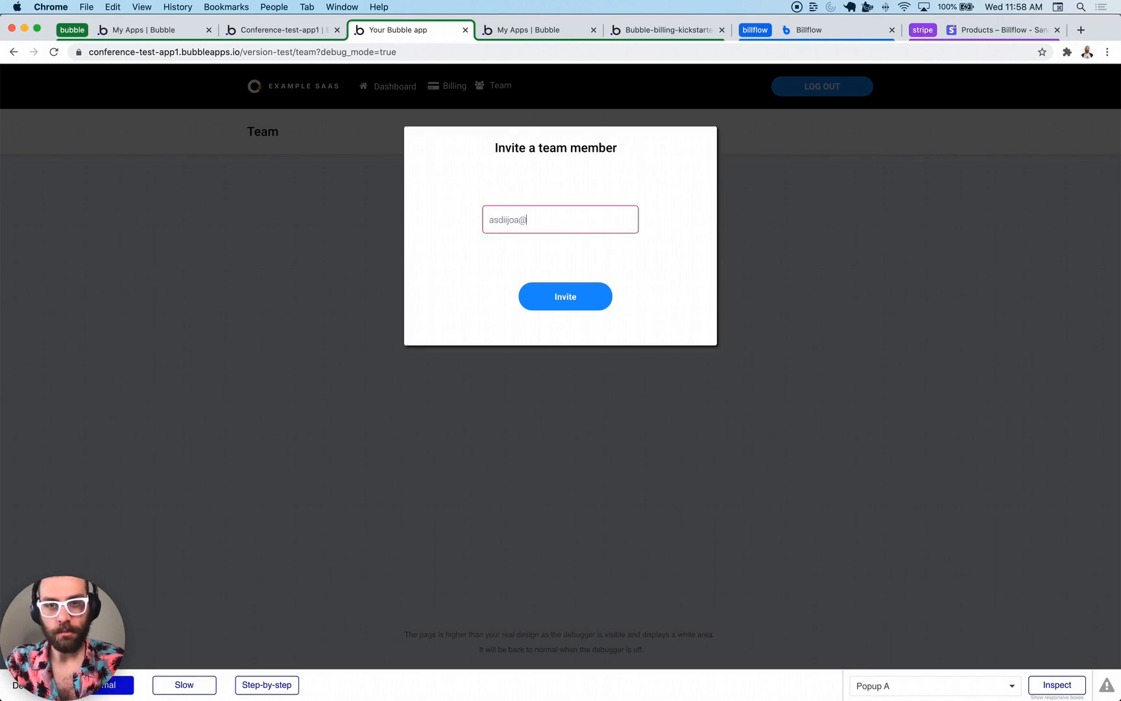
{"action": "type", "text": "oiajads.com"}
{"action": "key", "text": "Return"}
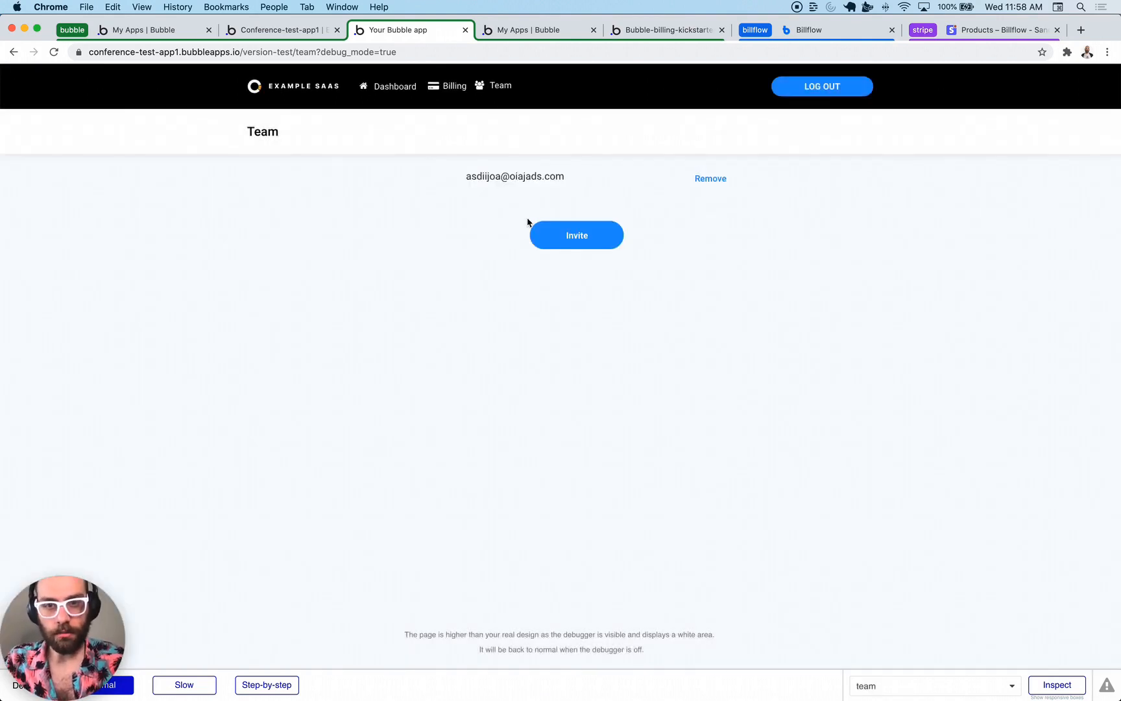
- Invite two more members with numbered emails, then hit the user limit and choose Upgrade
{"action": "left_click", "coordinate": [552, 225]}
{"action": "left_click", "coordinate": [523, 219]}
{"action": "type", "text": "2"}
{"action": "left_click", "coordinate": [555, 292]}
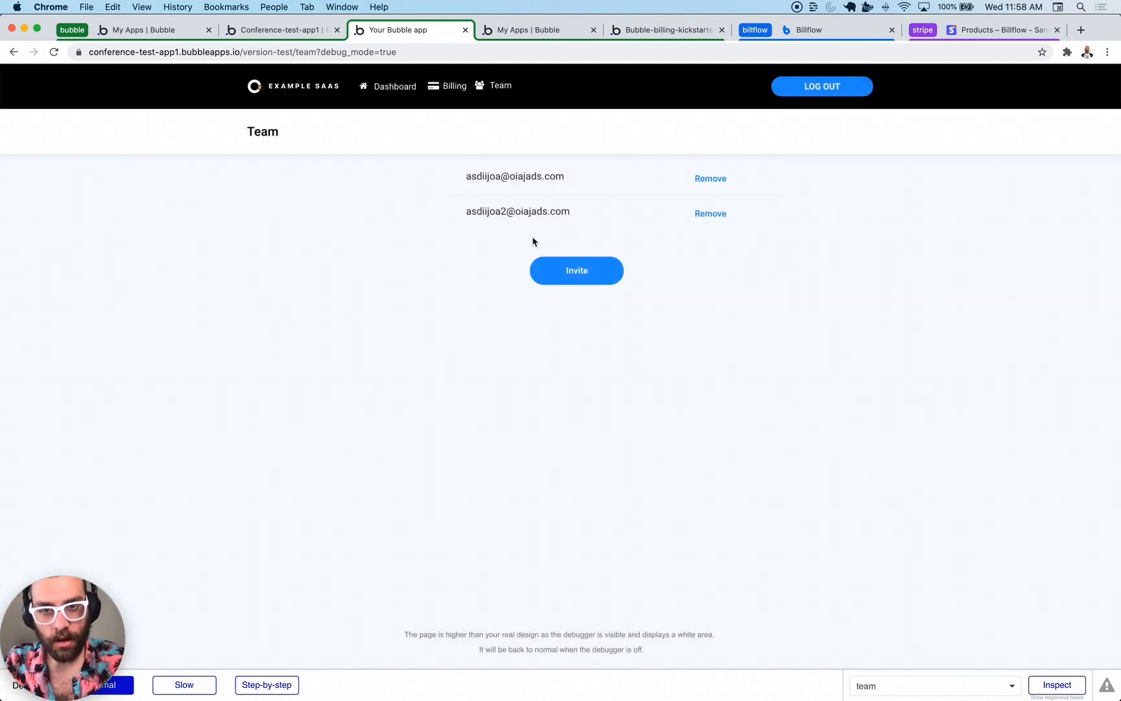
{"action": "left_click", "coordinate": [551, 274]}
{"action": "left_click", "coordinate": [524, 220]}
{"action": "key", "text": "BackSpace"}
{"action": "type", "text": "3"}
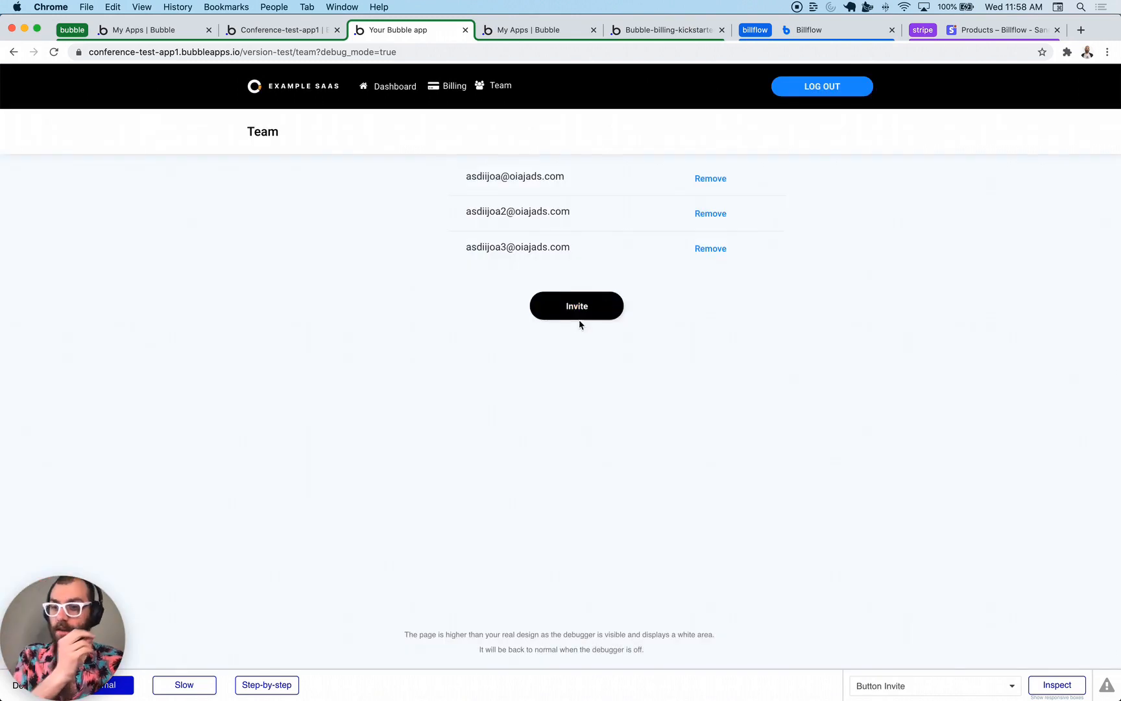
{"action": "left_click", "coordinate": [576, 311]}
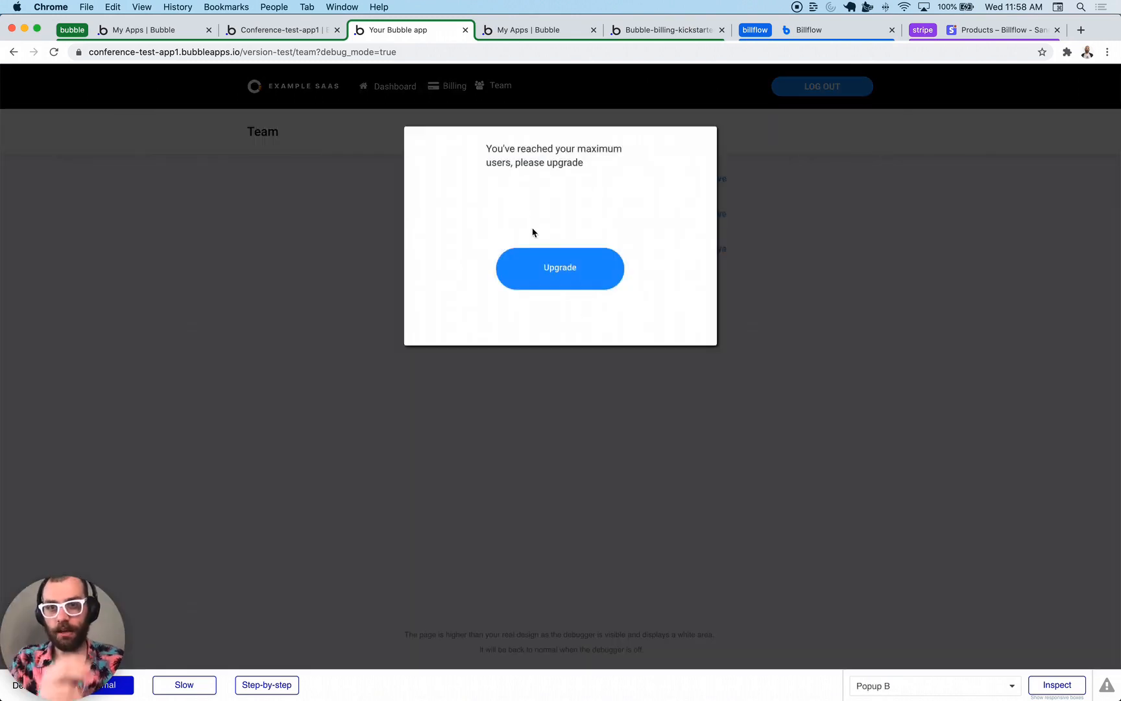
{"action": "left_click", "coordinate": [545, 271]}
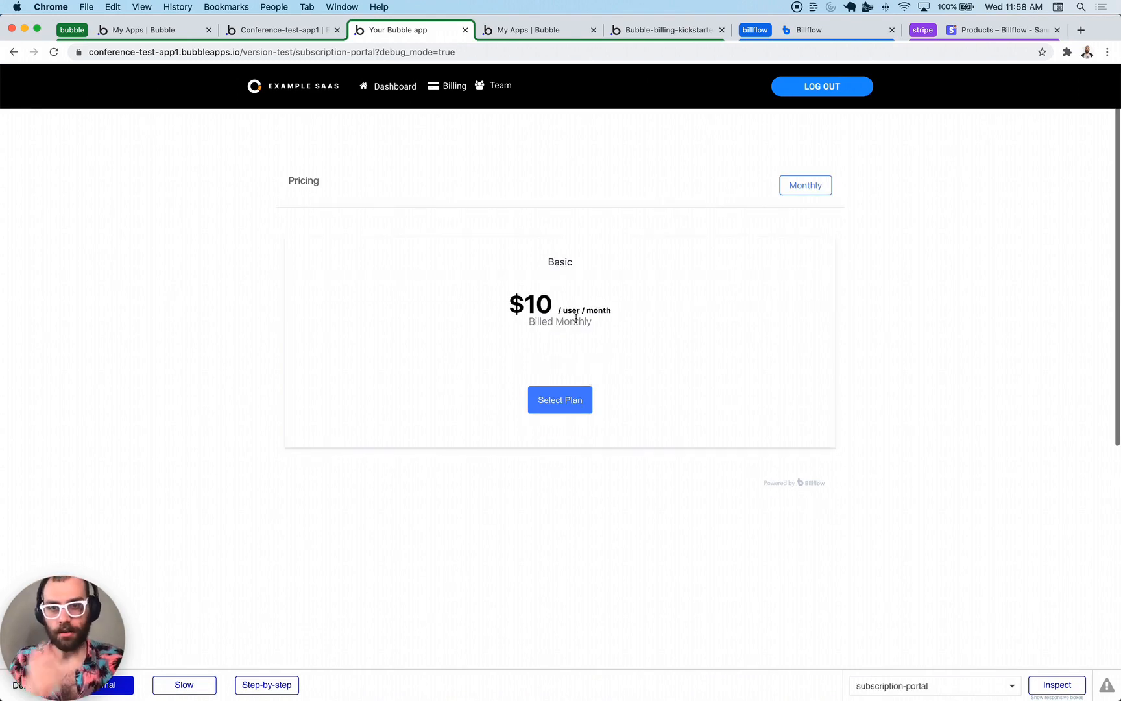
- Select the Basic plan and set the user quantity to 4
{"action": "left_click", "coordinate": [572, 404]}
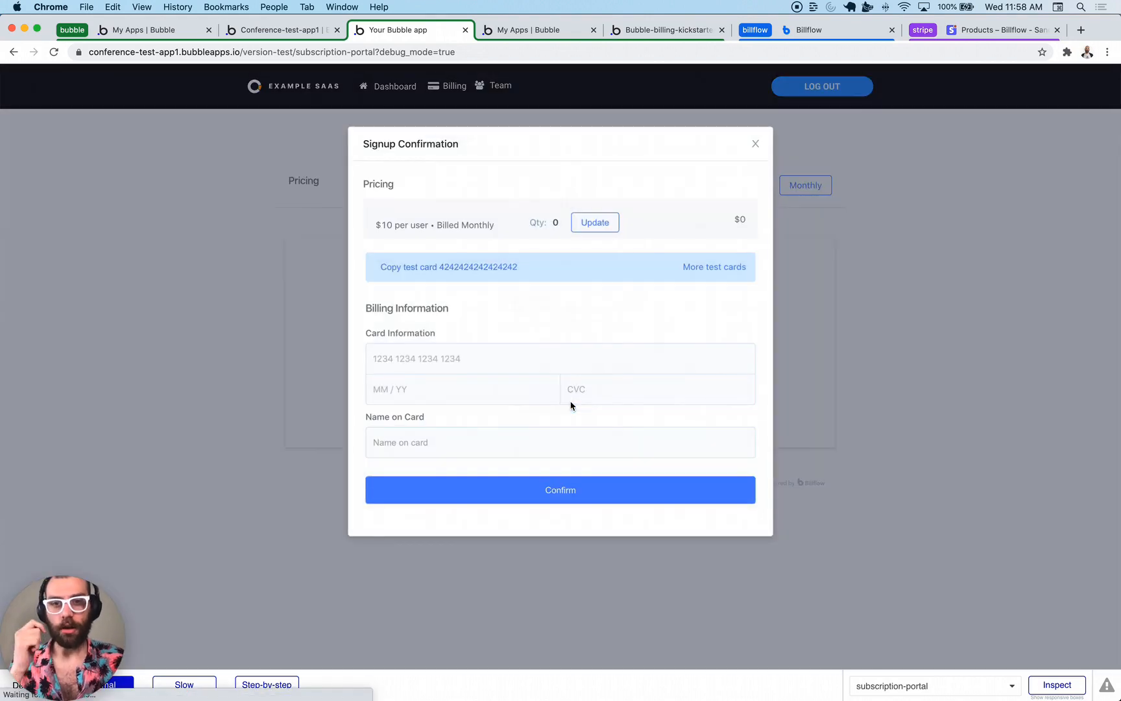
{"action": "left_click", "coordinate": [589, 224]}
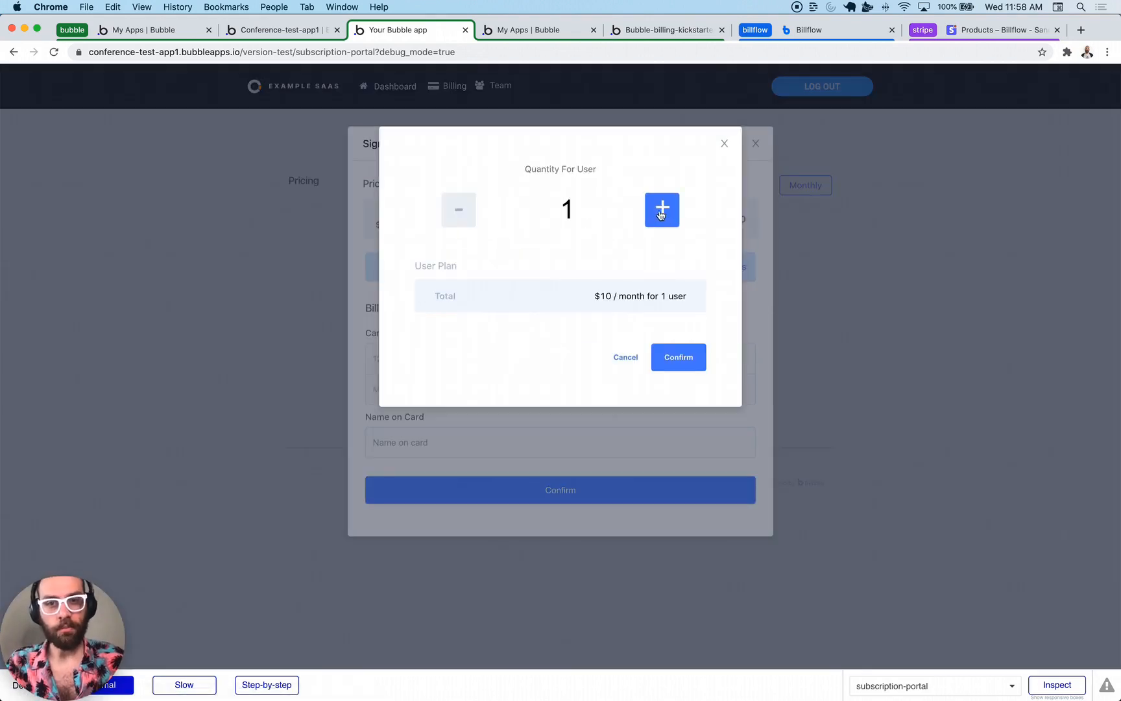
{"action": "left_click", "coordinate": [661, 210]}
{"action": "left_click", "coordinate": [661, 211]}
{"action": "left_click", "coordinate": [661, 211]}
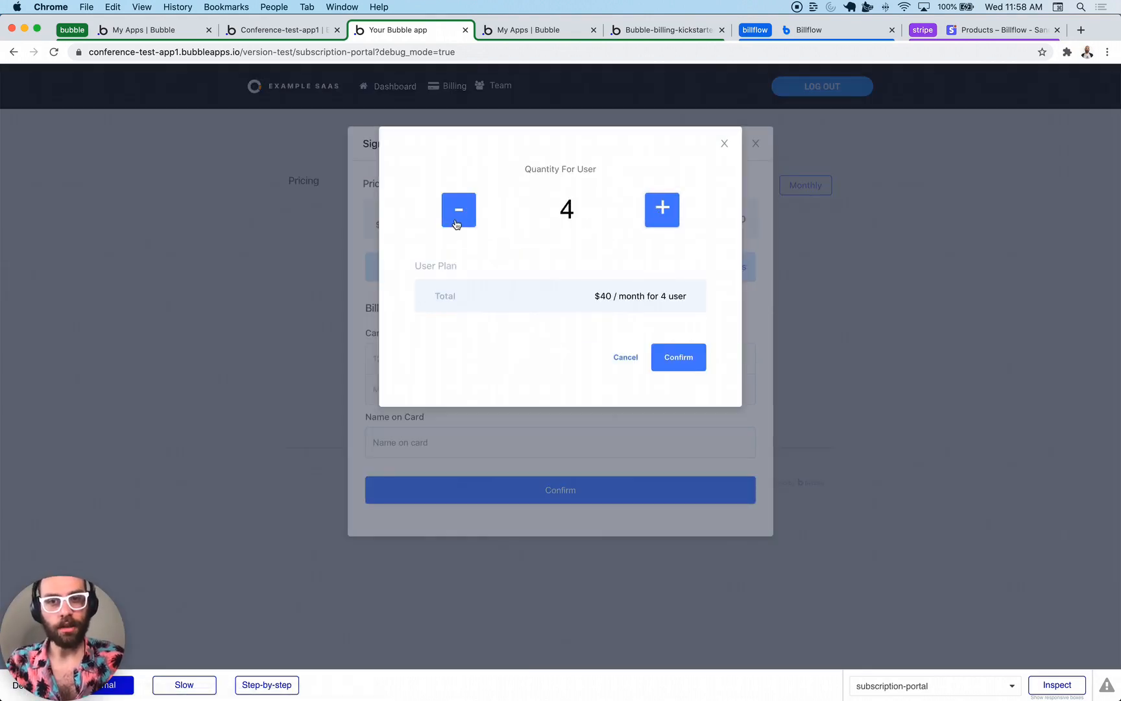
{"action": "left_click", "coordinate": [686, 368]}
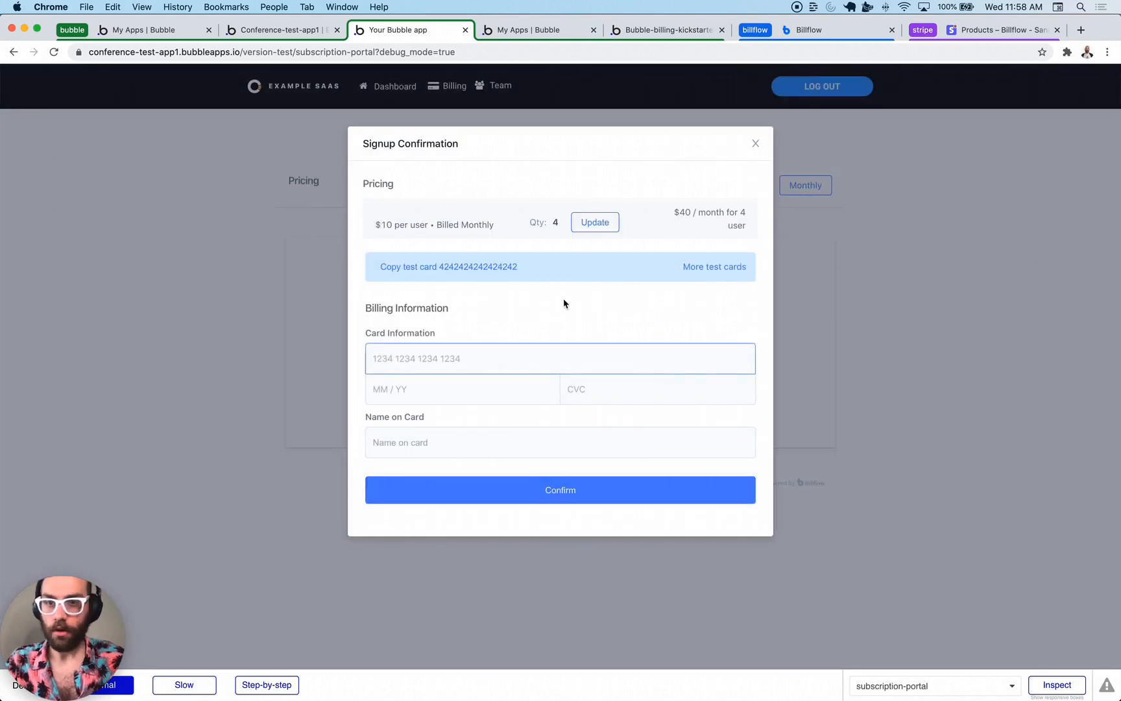
- Enter the test card number and name on card, then confirm the subscription
{"action": "left_click", "coordinate": [479, 354]}
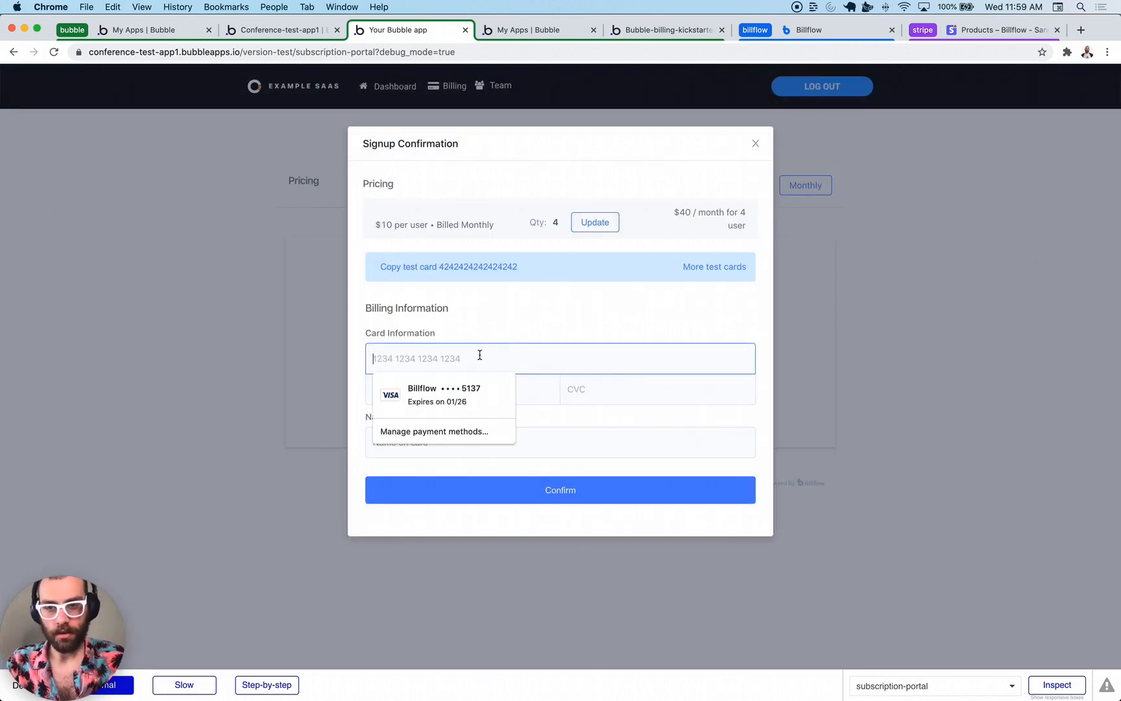
{"action": "type", "text": "4242 4242 4242 4242"}
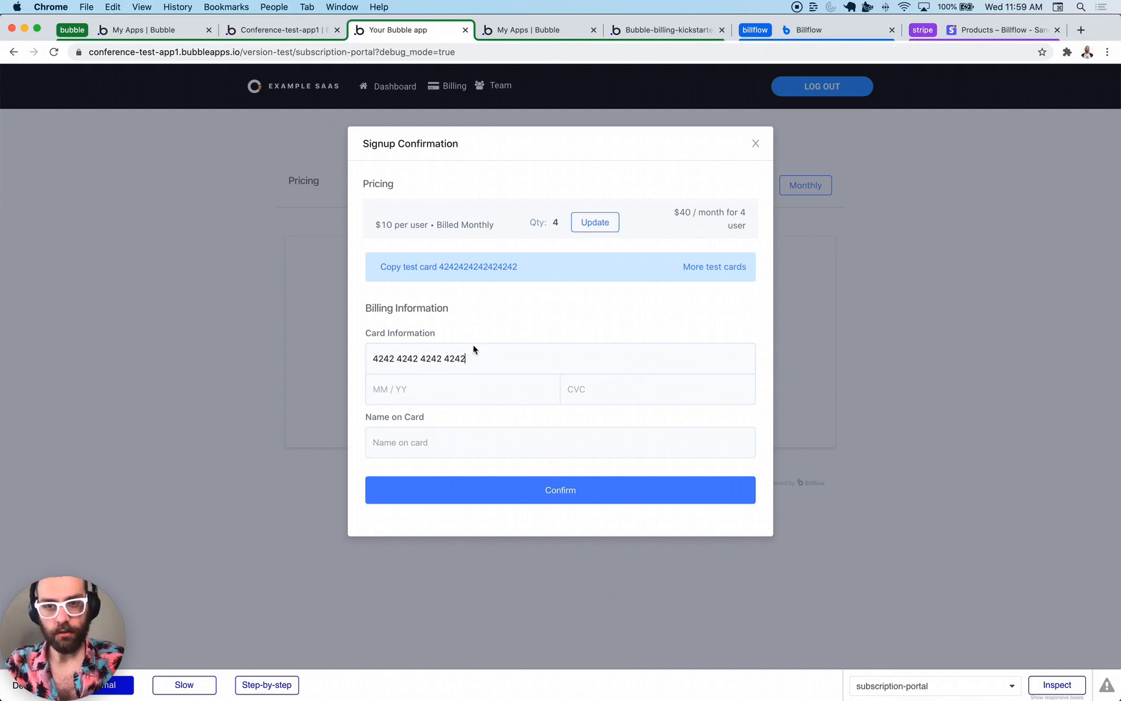
{"action": "type", "text": "0424"}
{"action": "type", "text": "424"}
{"action": "left_click", "coordinate": [488, 441]}
{"action": "type", "text": "sadiaosjdoias"}
{"action": "left_click", "coordinate": [485, 497]}
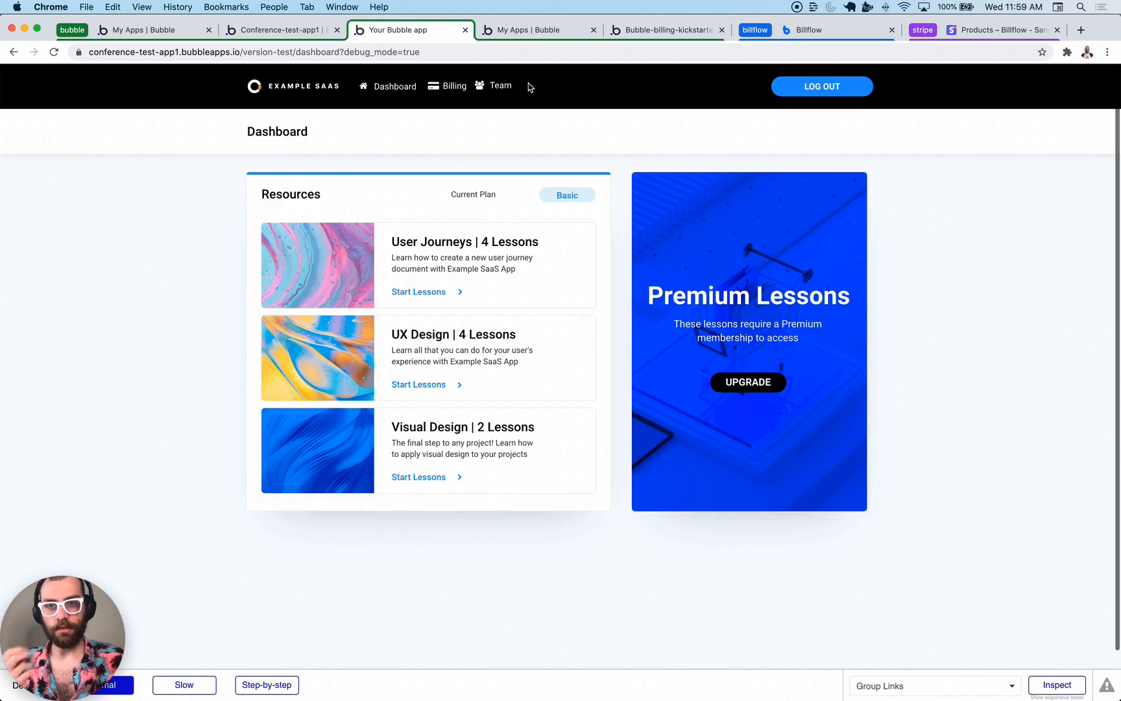
- Invite a new member by email from the Team page
{"action": "left_click", "coordinate": [493, 91]}
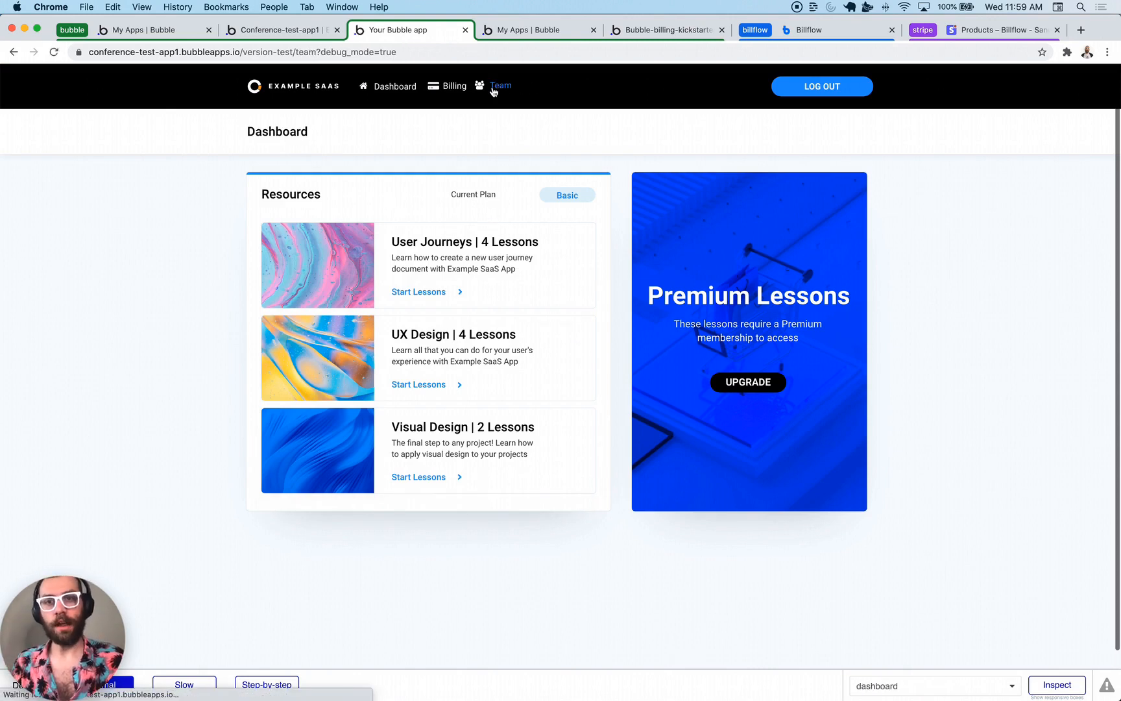
{"action": "left_click", "coordinate": [575, 305]}
{"action": "left_click", "coordinate": [552, 221]}
{"action": "type", "text": "asdasd@iajsdasd"}
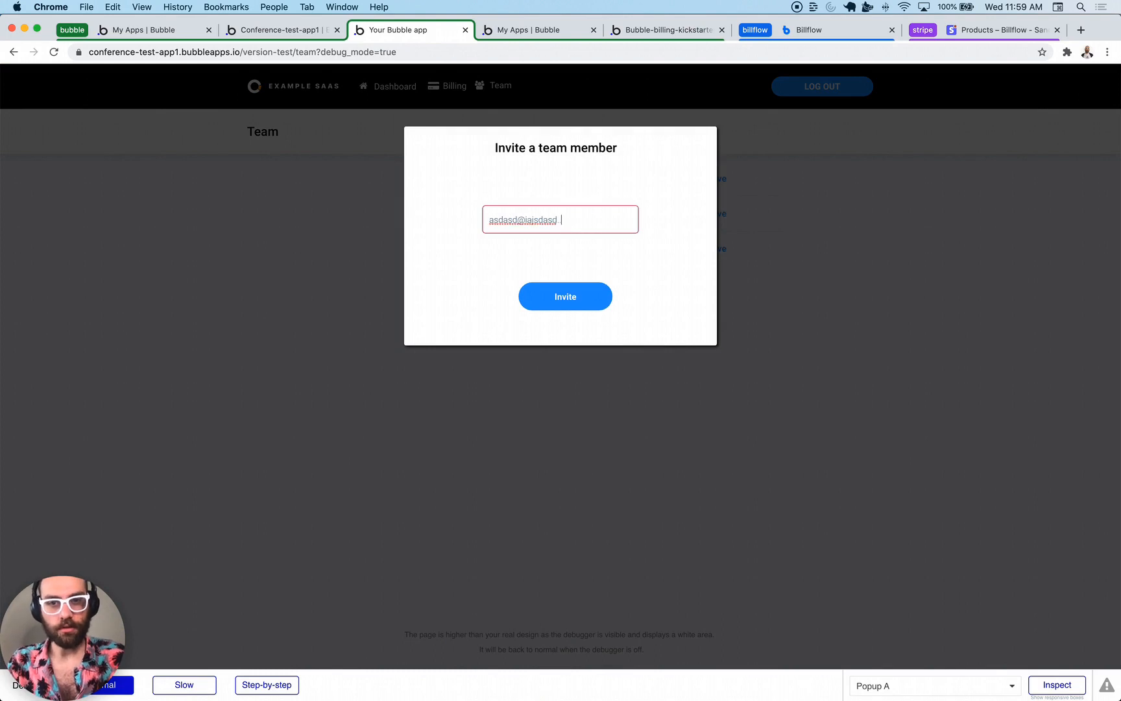
{"action": "type", "text": ".com"}
{"action": "left_click", "coordinate": [591, 305]}
- Invite three more members, each with a slightly edited email address
{"action": "left_click", "coordinate": [591, 335]}
{"action": "left_click", "coordinate": [513, 222]}
{"action": "type", "text": "12"}
{"action": "left_click", "coordinate": [591, 304]}
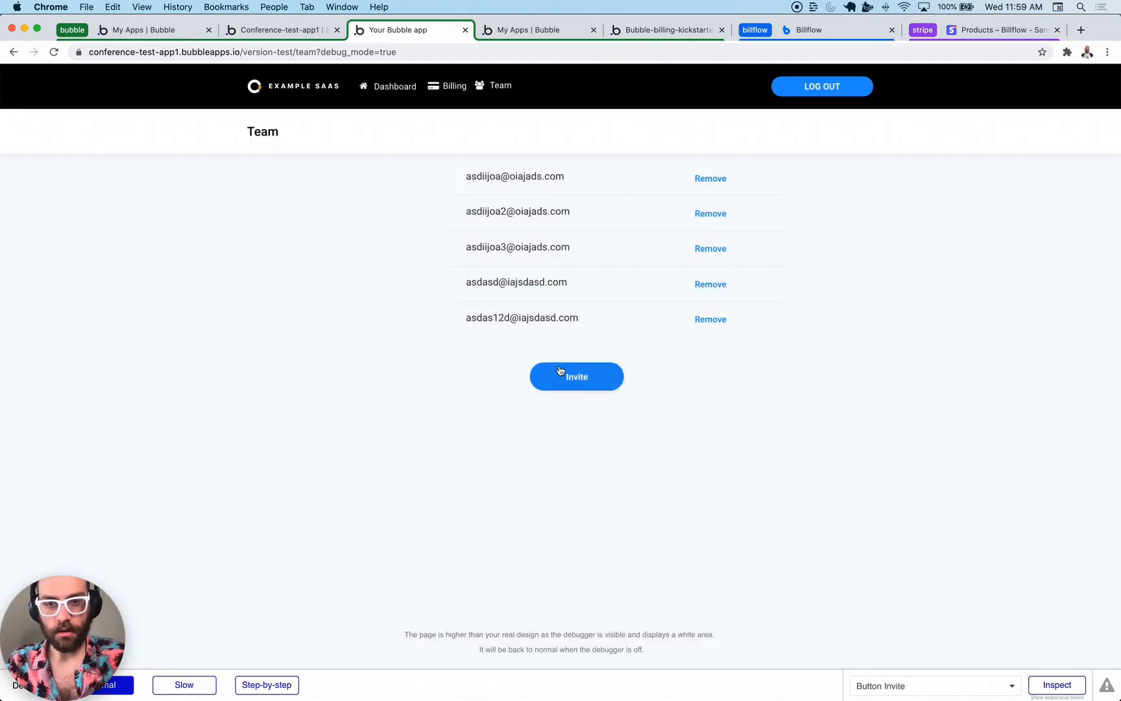
{"action": "left_click", "coordinate": [557, 374]}
{"action": "left_click", "coordinate": [527, 220]}
{"action": "type", "text": "4123"}
{"action": "left_click", "coordinate": [567, 297]}
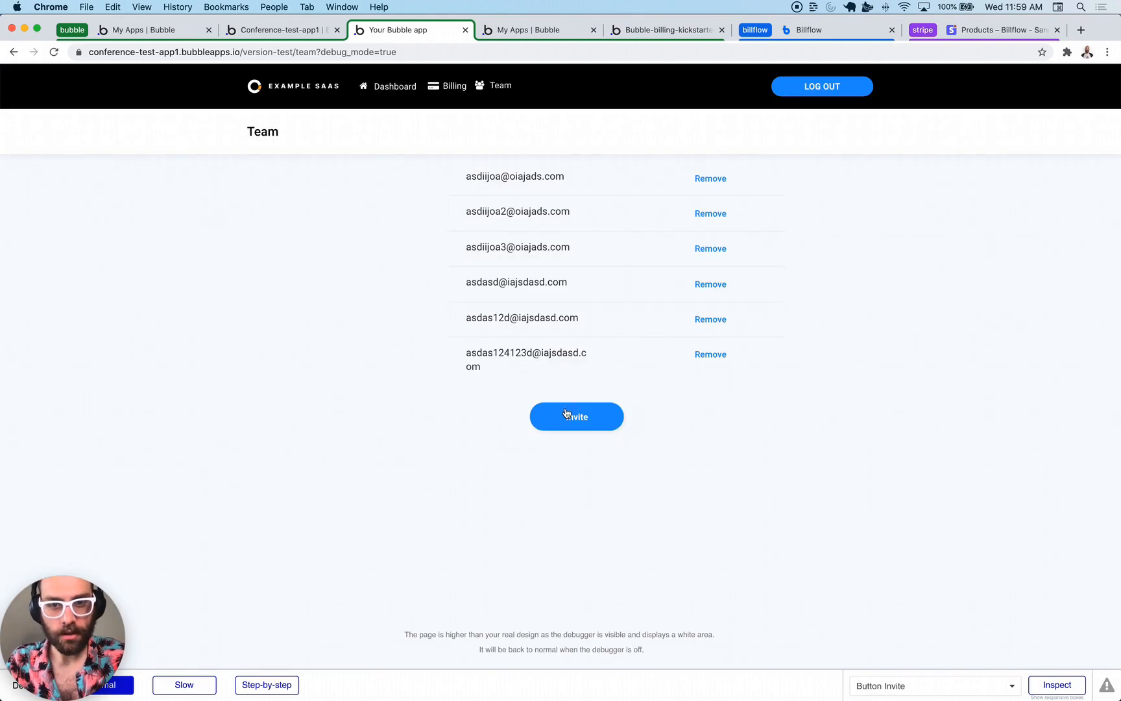
{"action": "left_click", "coordinate": [571, 416]}
{"action": "left_click", "coordinate": [542, 220]}
{"action": "type", "text": "123123"}
{"action": "left_click", "coordinate": [577, 304]}
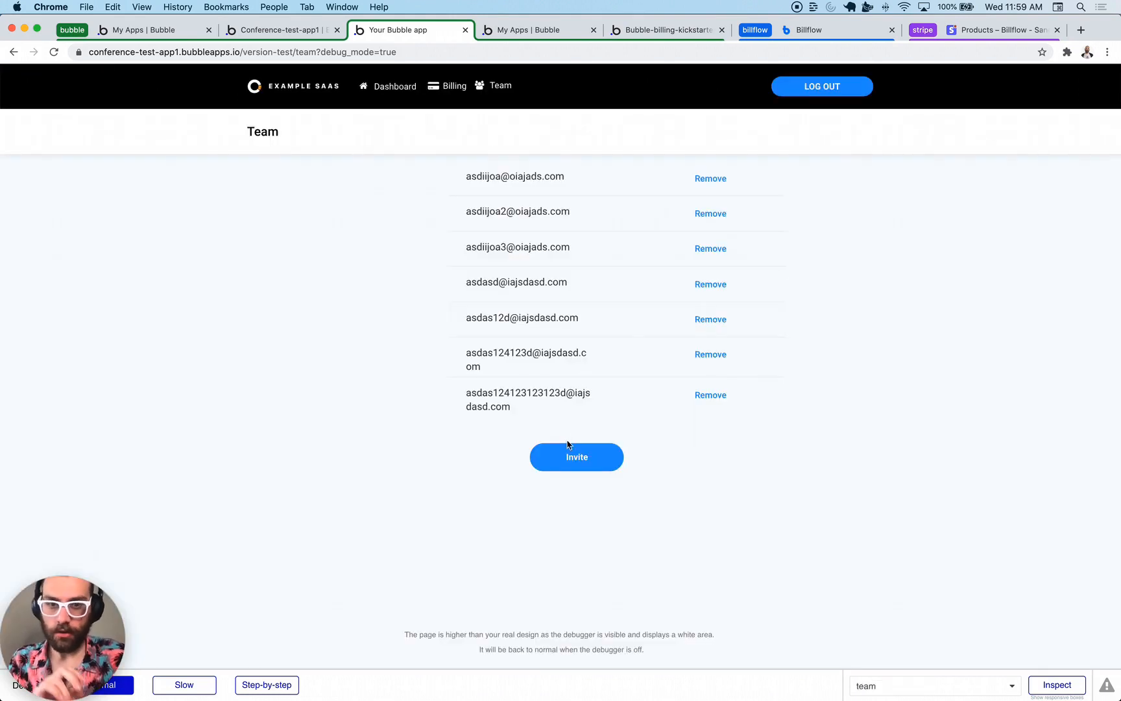
- Dismiss the maximum-users message, remove the two newest members, and invite one more email
{"action": "left_click", "coordinate": [568, 445]}
{"action": "left_click", "coordinate": [831, 346]}
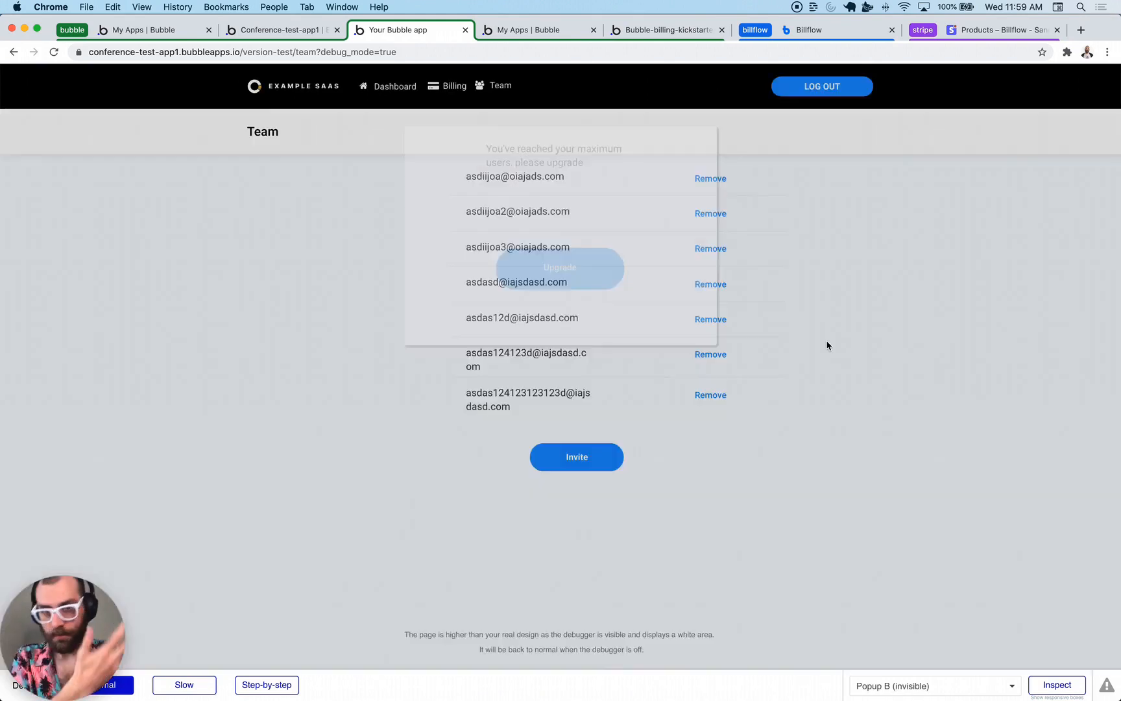
{"action": "left_click", "coordinate": [712, 397]}
{"action": "left_click", "coordinate": [711, 363]}
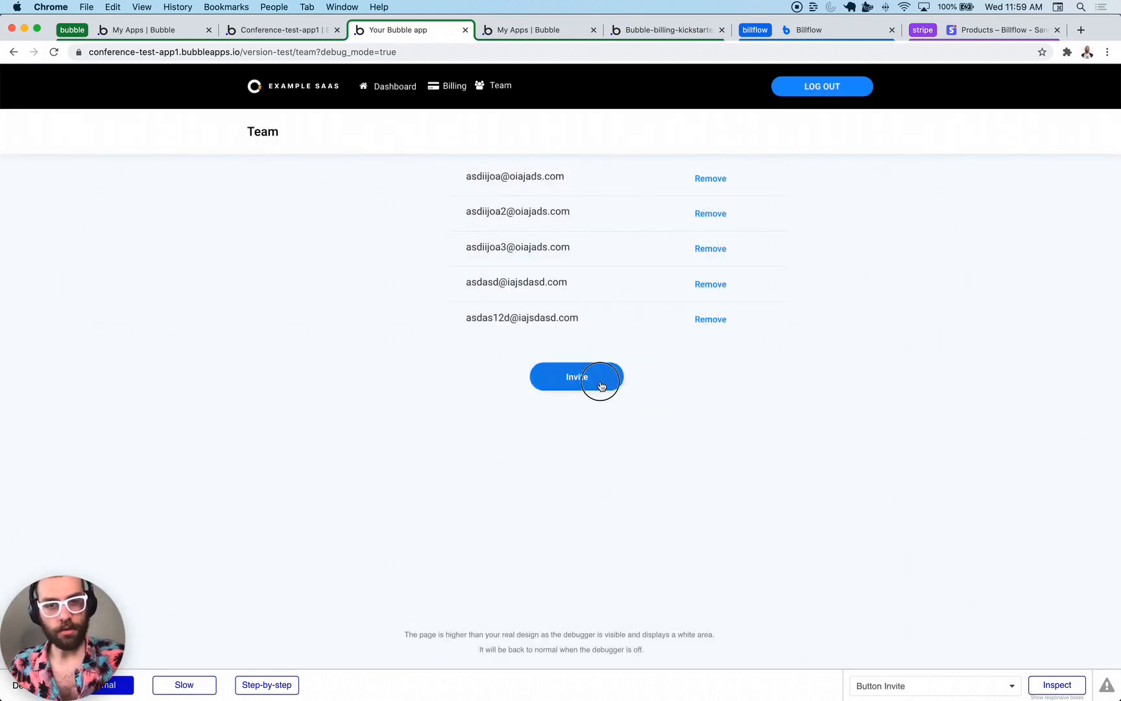
{"action": "left_click", "coordinate": [601, 381]}
{"action": "key", "text": "alt+BackSpace"}
{"action": "type", "text": "sadasd@iajsdasd.com"}
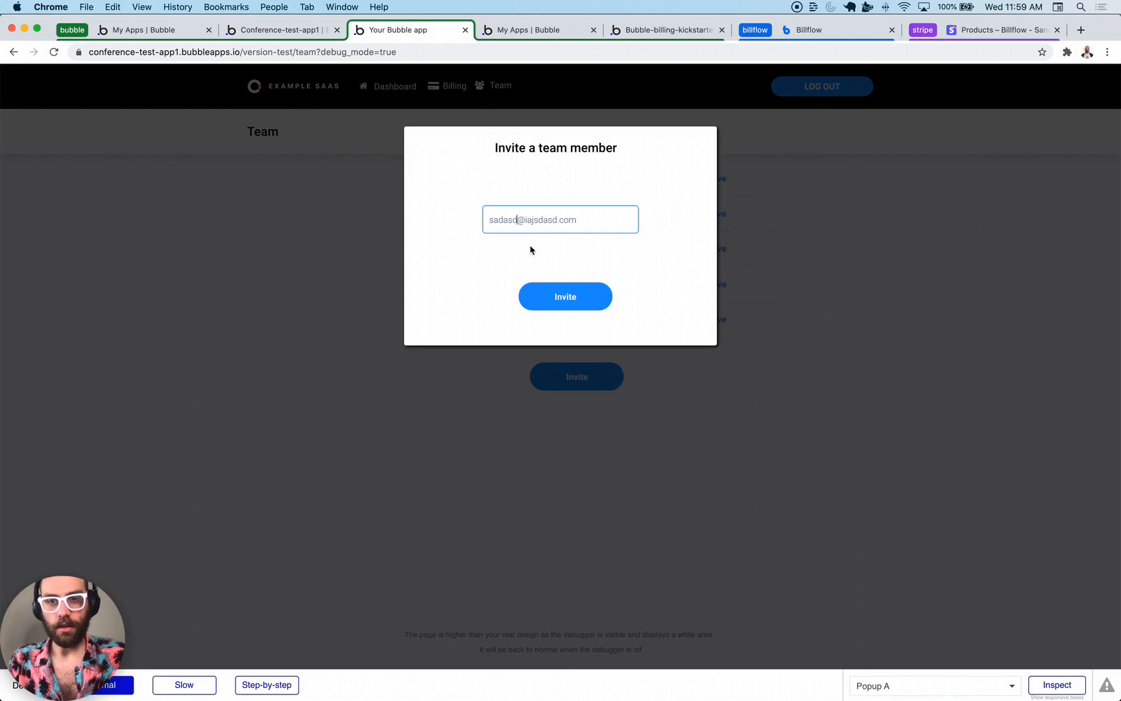
{"action": "left_click", "coordinate": [562, 297]}
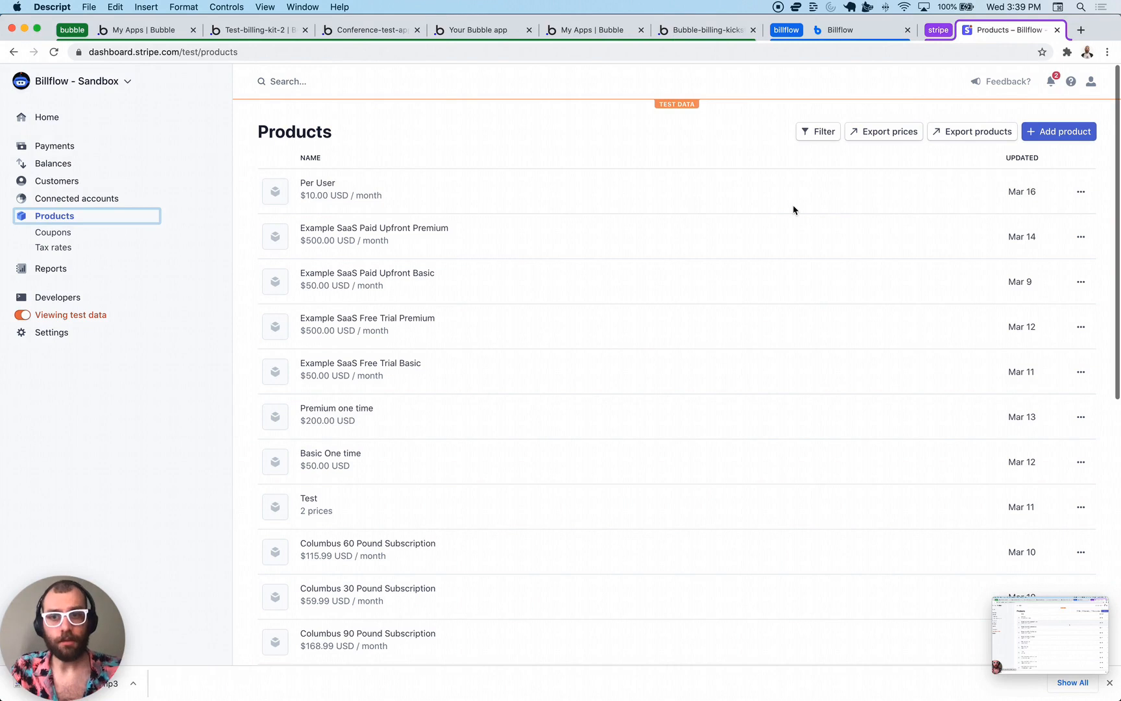
- Start a new Stripe product named 'PerSeat Pricing' and reveal its additional options
{"action": "left_click", "coordinate": [1059, 127]}
{"action": "left_click", "coordinate": [1058, 131]}
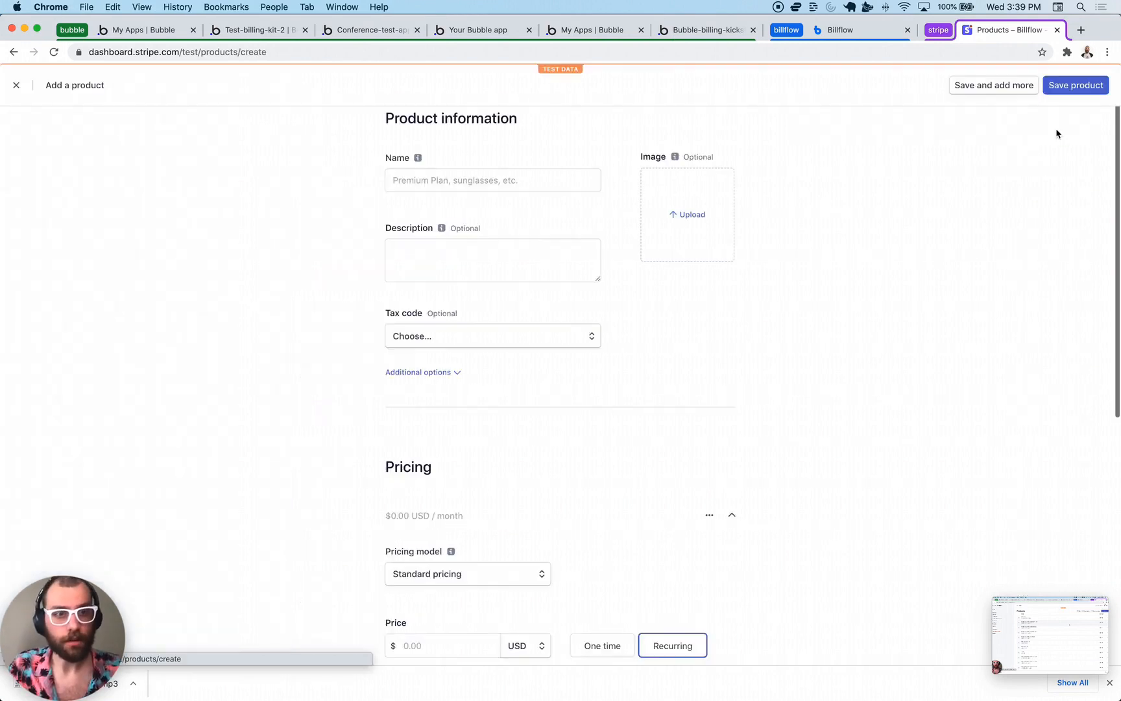
{"action": "left_click", "coordinate": [561, 176]}
{"action": "type", "text": "PerS"}
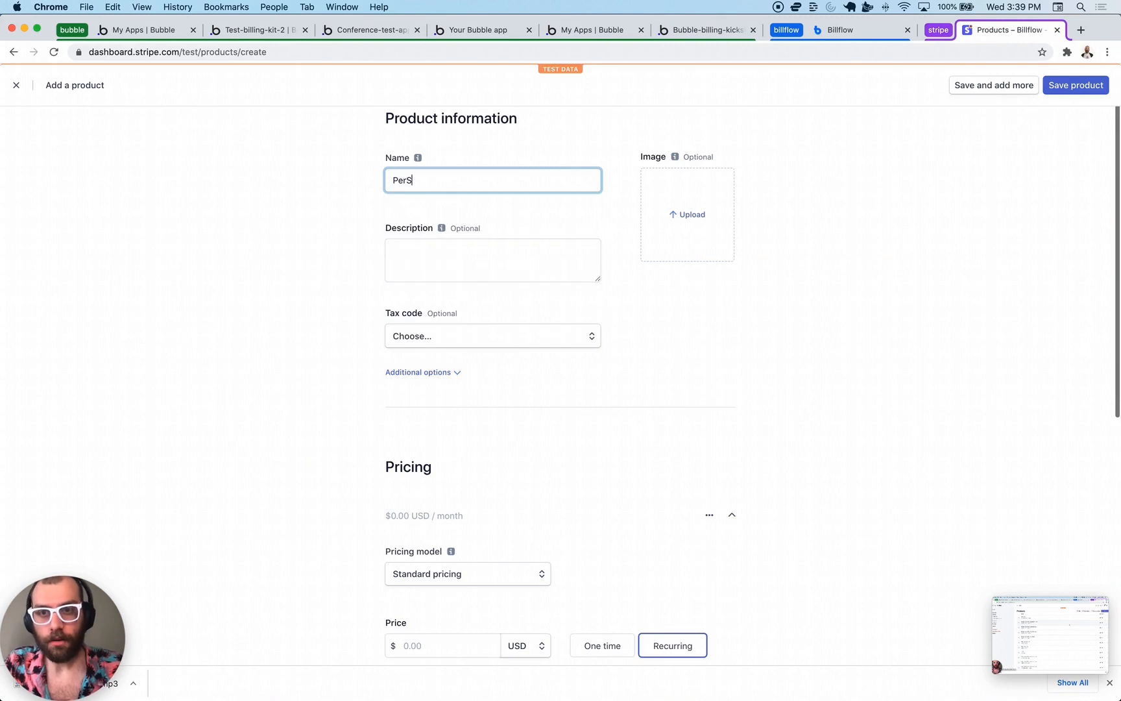
{"action": "type", "text": "eat Pricing"}
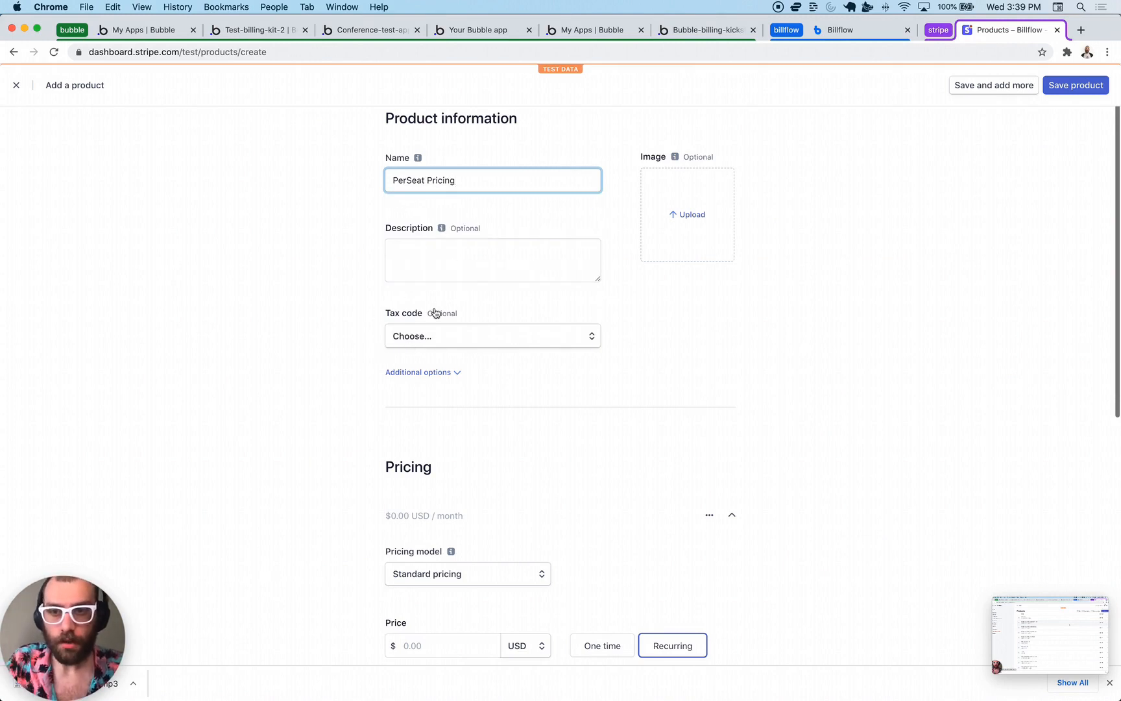
{"action": "scroll", "coordinate": [456, 260], "scroll_direction": "down", "scroll_amount": 1}
{"action": "left_click", "coordinate": [426, 338]}
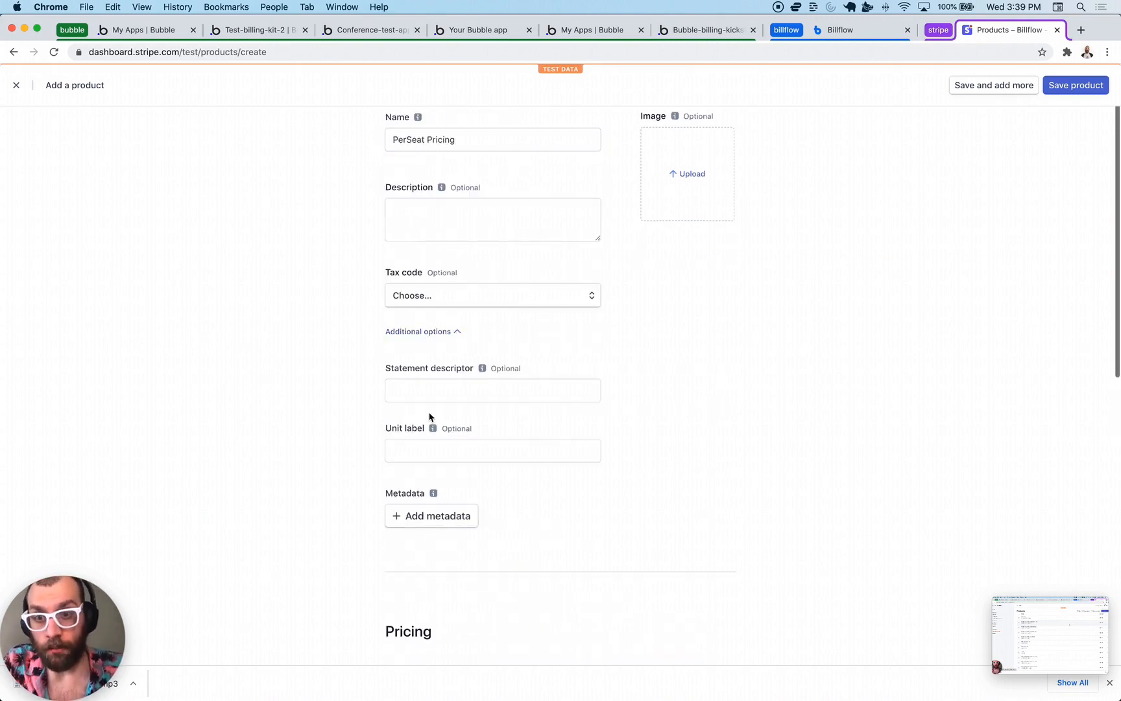
- Add metadata sb_service with value PerSeatExample
{"action": "left_click", "coordinate": [419, 513]}
{"action": "left_click", "coordinate": [419, 510]}
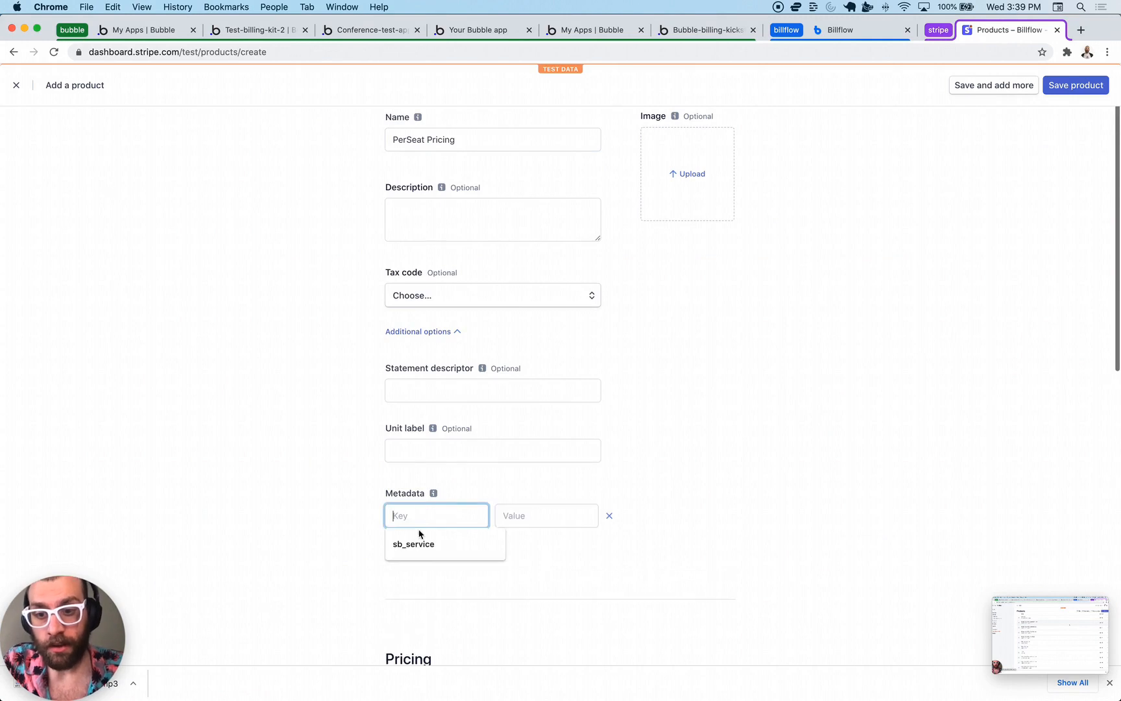
{"action": "left_click", "coordinate": [421, 540]}
{"action": "left_click", "coordinate": [525, 523]}
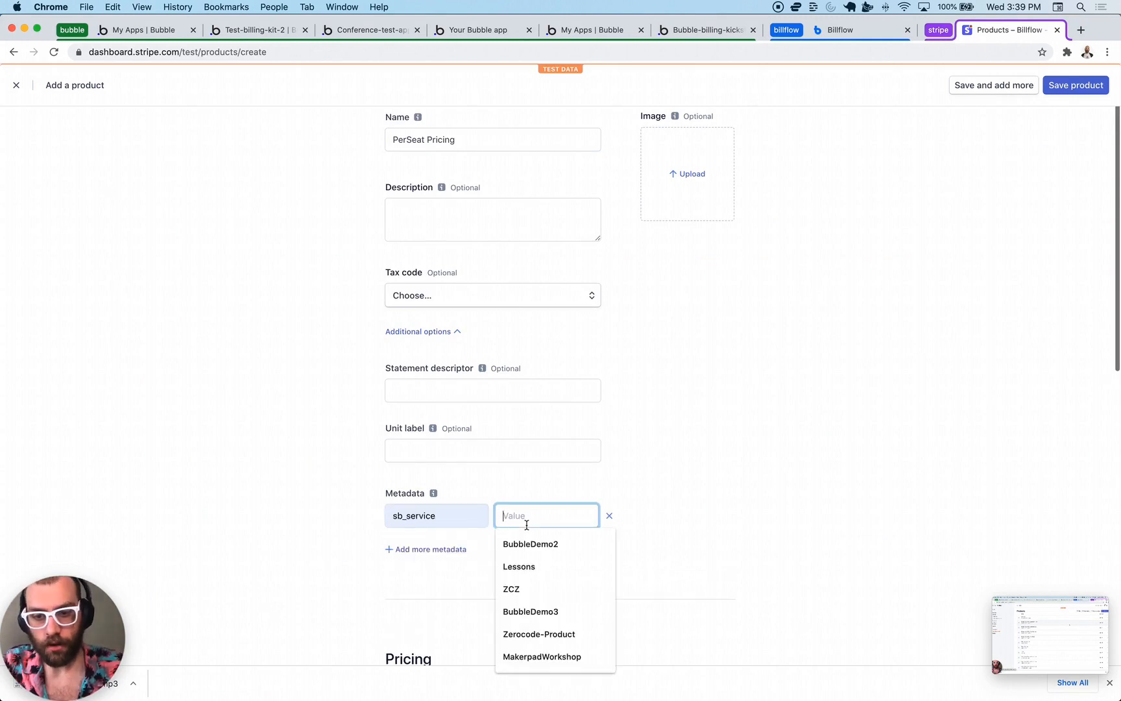
{"action": "type", "text": "PerSearExample"}
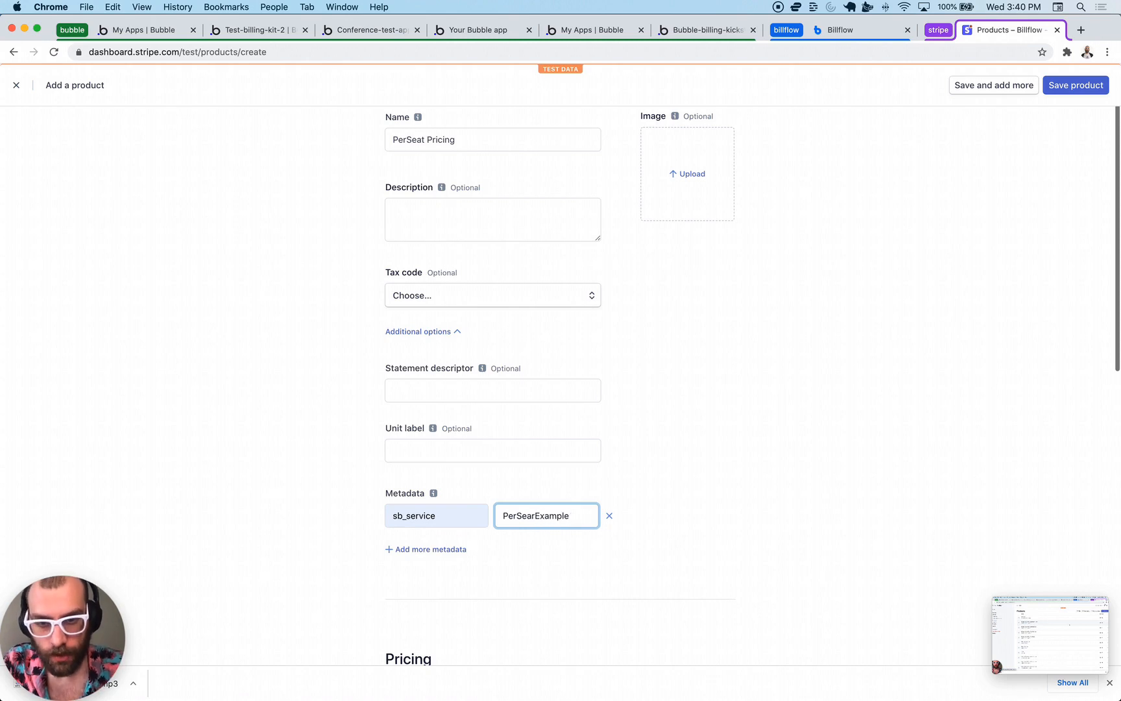
{"action": "left_click", "coordinate": [534, 516]}
- Add metadata sb_tier = Basic and sb_quantity_enabled = true
{"action": "left_click", "coordinate": [450, 549]}
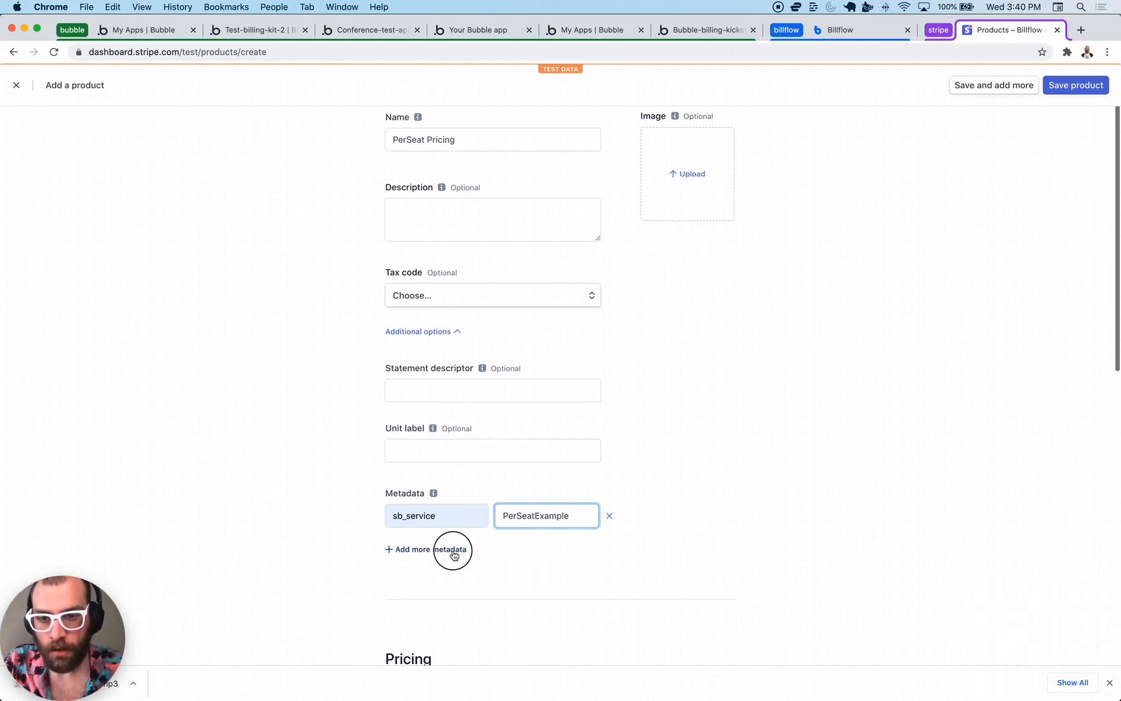
{"action": "left_click", "coordinate": [449, 573]}
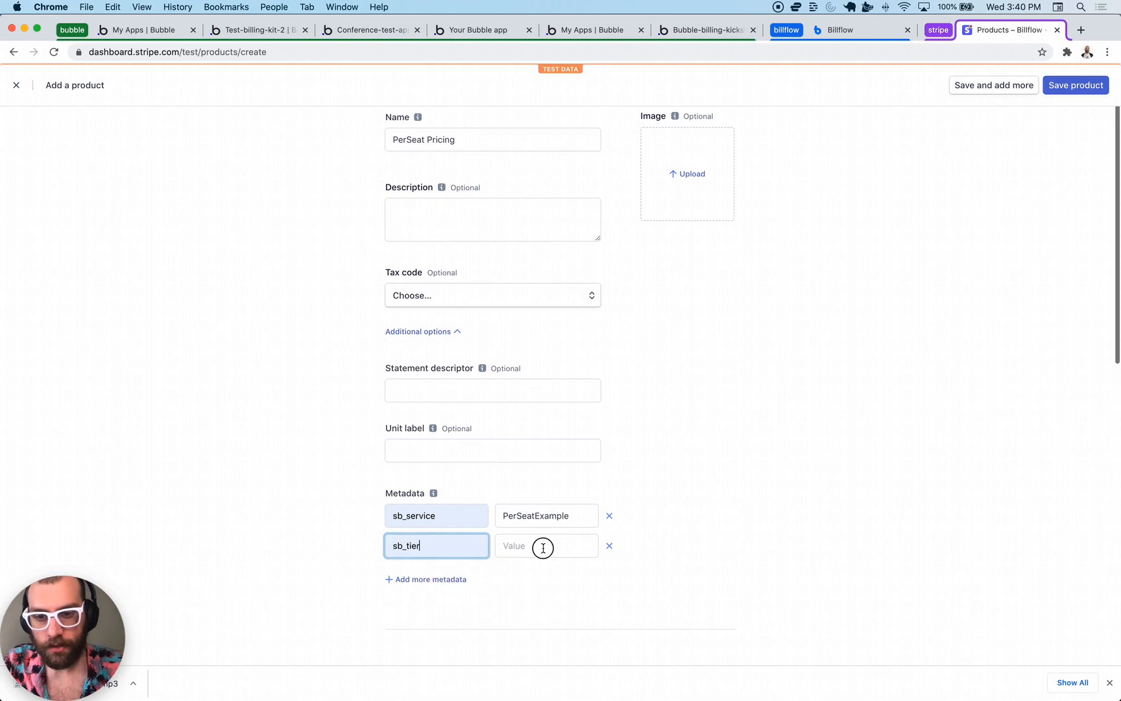
{"action": "left_click", "coordinate": [543, 546]}
{"action": "type", "text": "Basic"}
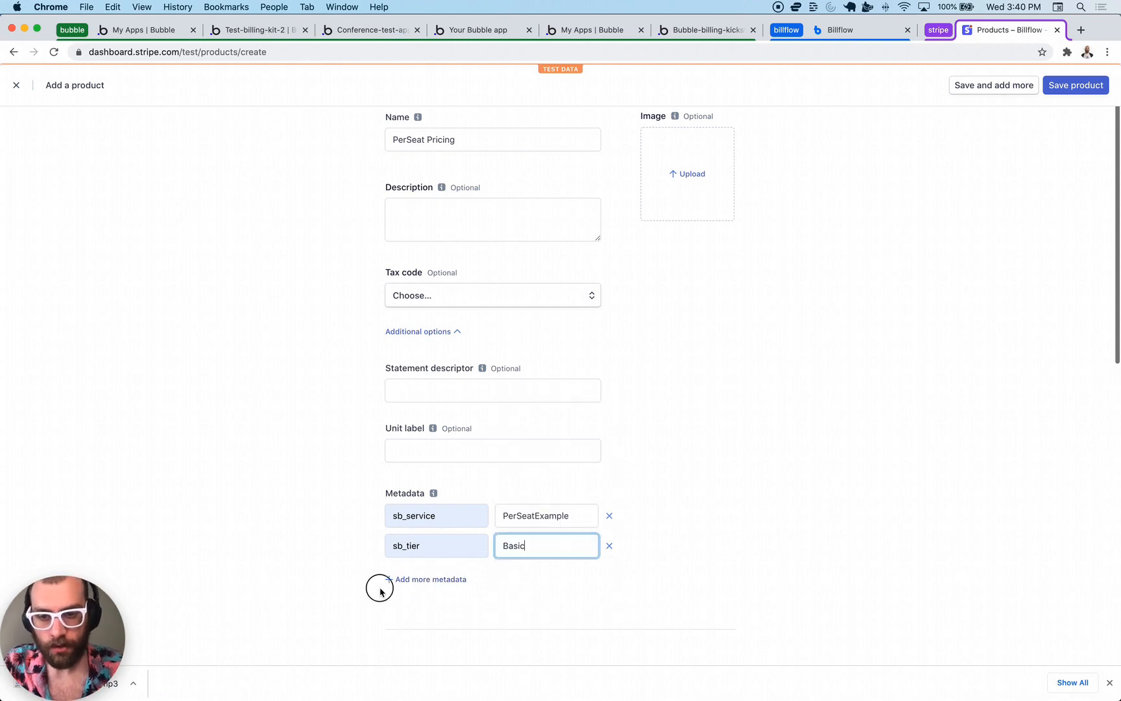
{"action": "left_click", "coordinate": [405, 580]}
{"action": "scroll", "coordinate": [405, 580], "scroll_direction": "down", "scroll_amount": 3}
{"action": "type", "text": "sb_"}
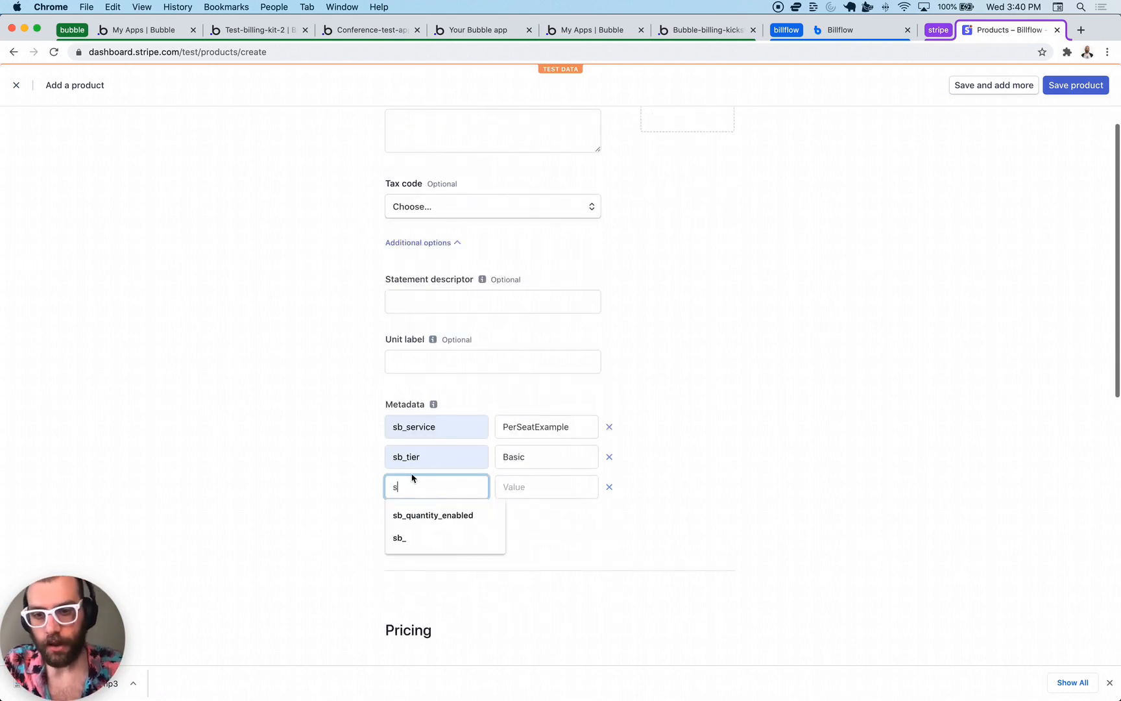
{"action": "left_click", "coordinate": [431, 521]}
{"action": "left_click", "coordinate": [530, 480]}
{"action": "type", "text": "true"}
{"action": "left_click", "coordinate": [718, 425]}
- Set the product's unit label to 'user'
{"action": "scroll", "coordinate": [594, 433], "scroll_direction": "up", "scroll_amount": 3}
{"action": "left_click", "coordinate": [470, 480]}
{"action": "scroll", "coordinate": [467, 479], "scroll_direction": "down", "scroll_amount": 2}
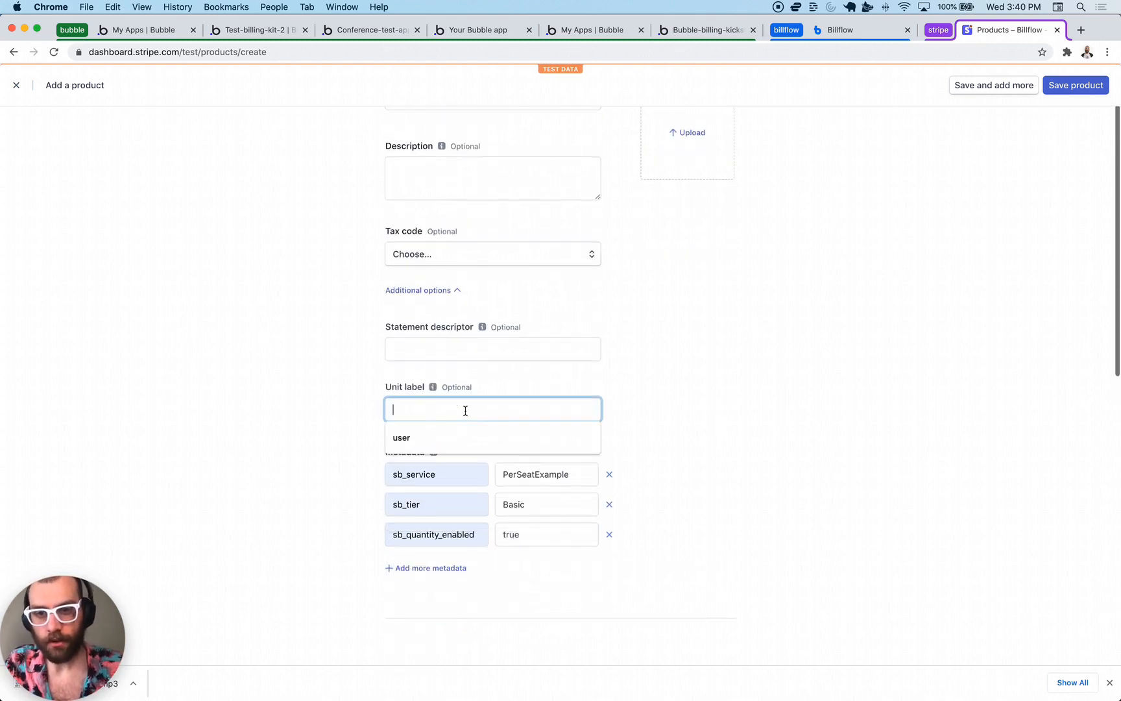
{"action": "type", "text": "user"}
{"action": "left_click", "coordinate": [706, 394]}
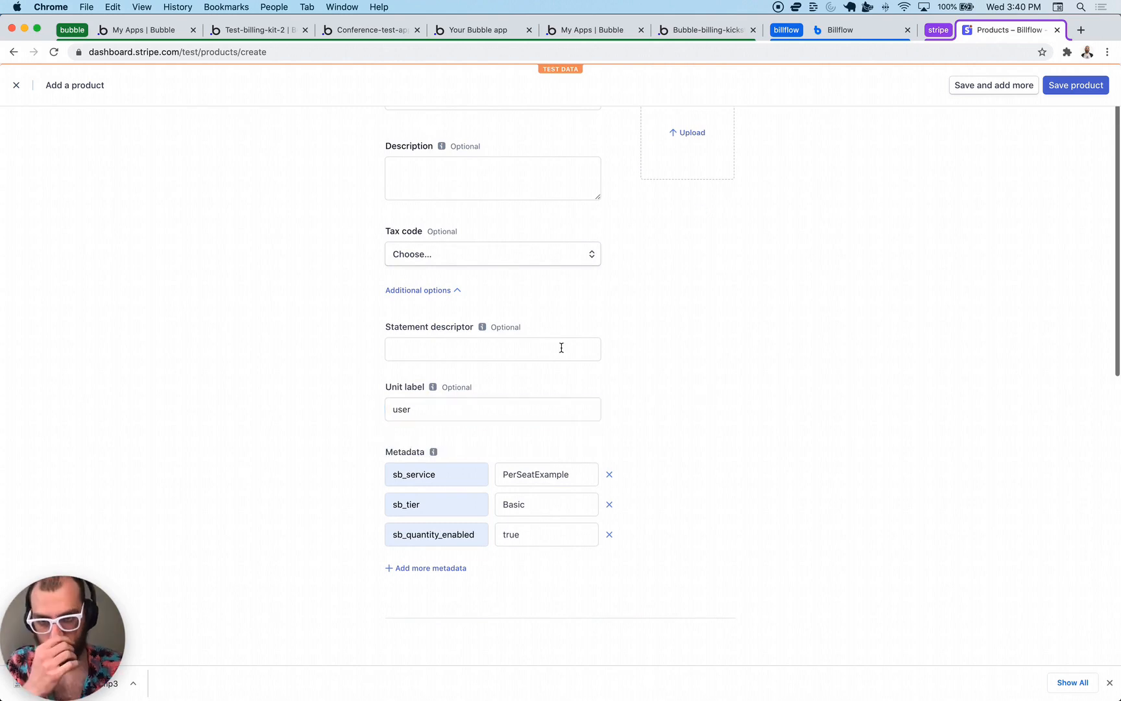
{"action": "scroll", "coordinate": [562, 348], "scroll_direction": "down", "scroll_amount": 9}
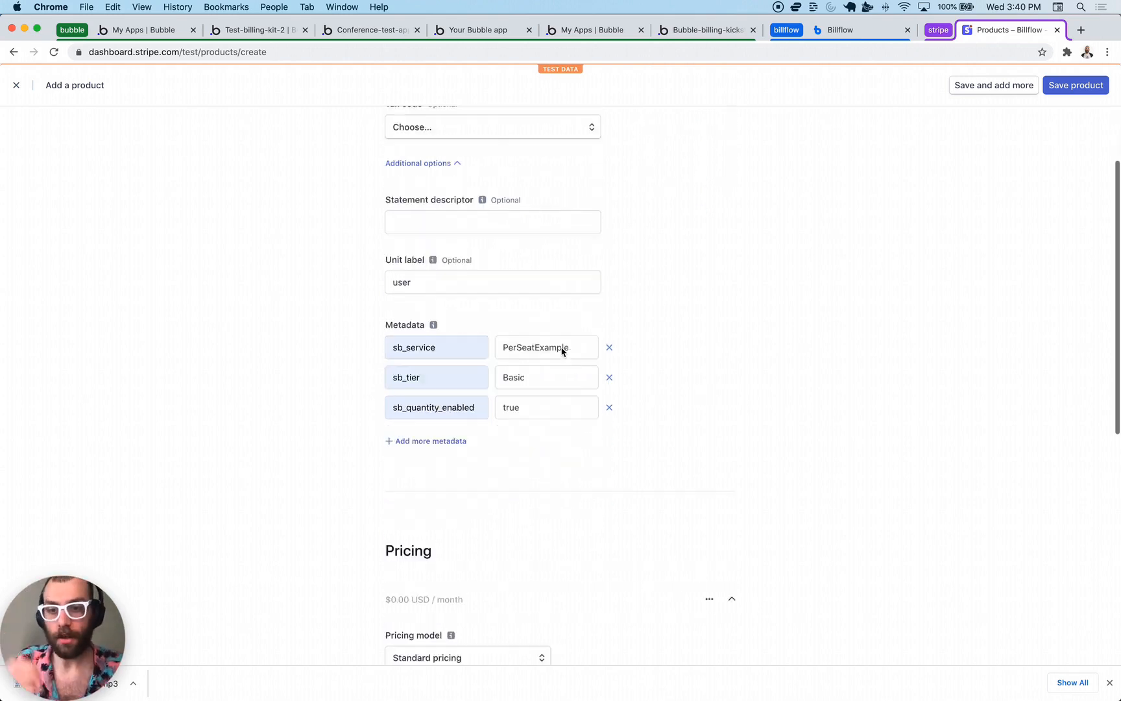
- Enter a recurring monthly price of $10.00 for the product
{"action": "scroll", "coordinate": [491, 419], "scroll_direction": "down", "scroll_amount": 2}
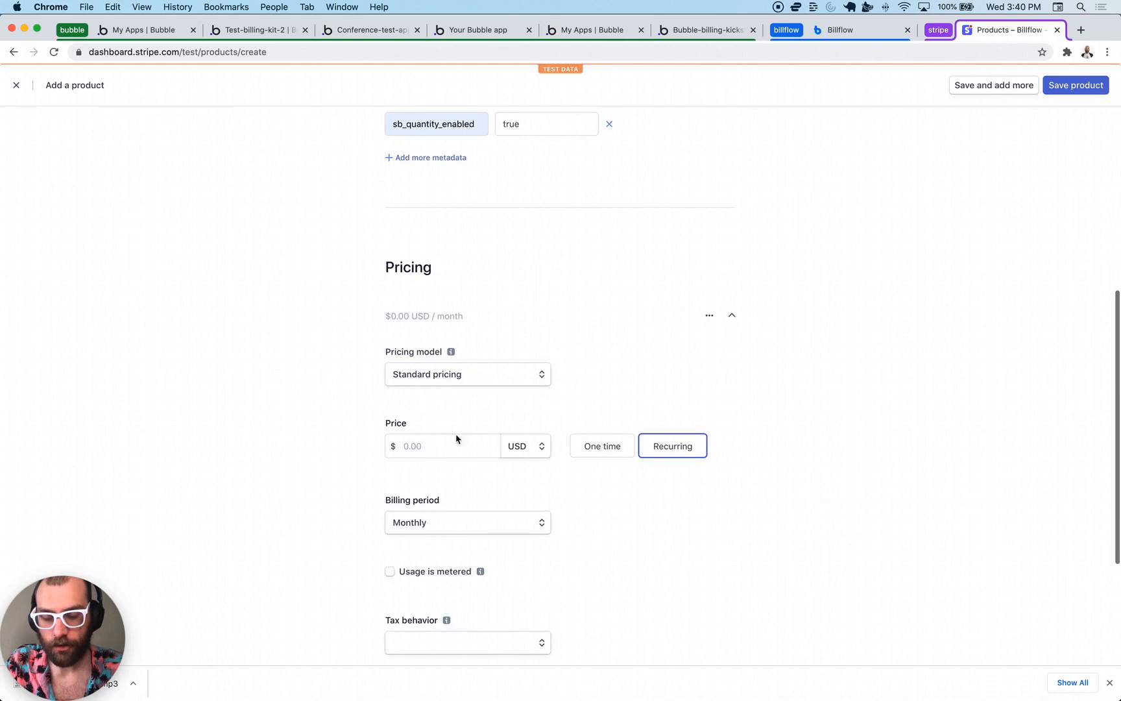
{"action": "left_click", "coordinate": [436, 447]}
{"action": "type", "text": "10"}
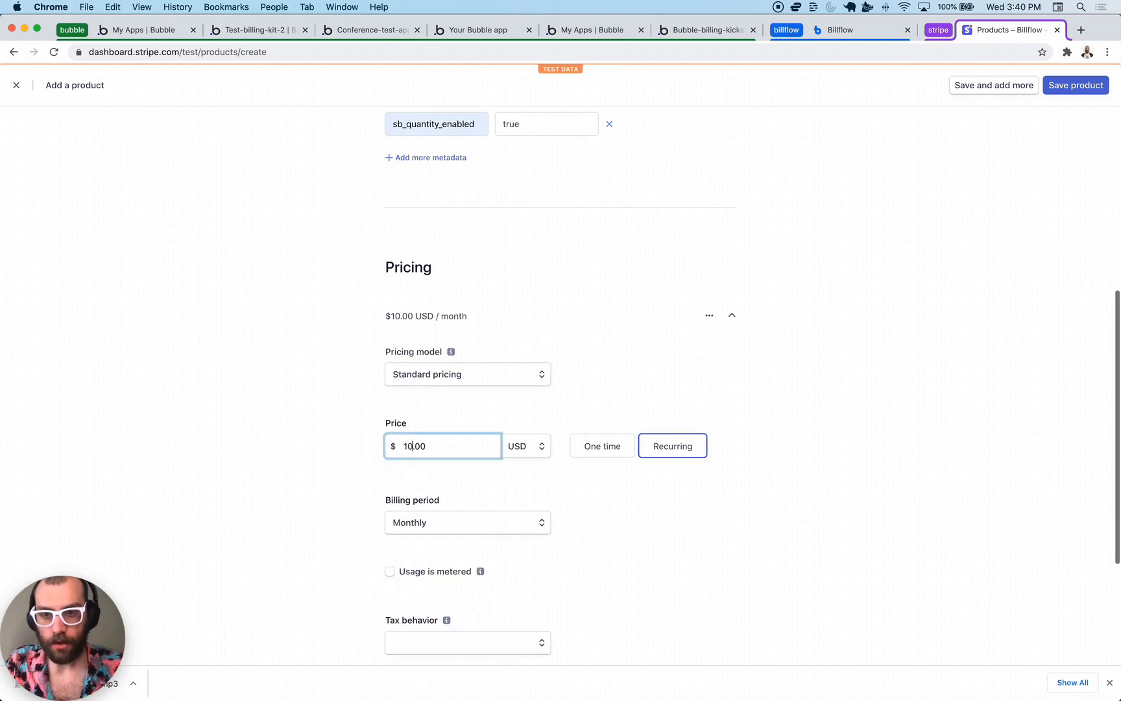
{"action": "left_click", "coordinate": [286, 446]}
{"action": "scroll", "coordinate": [286, 446], "scroll_direction": "down", "scroll_amount": 2}
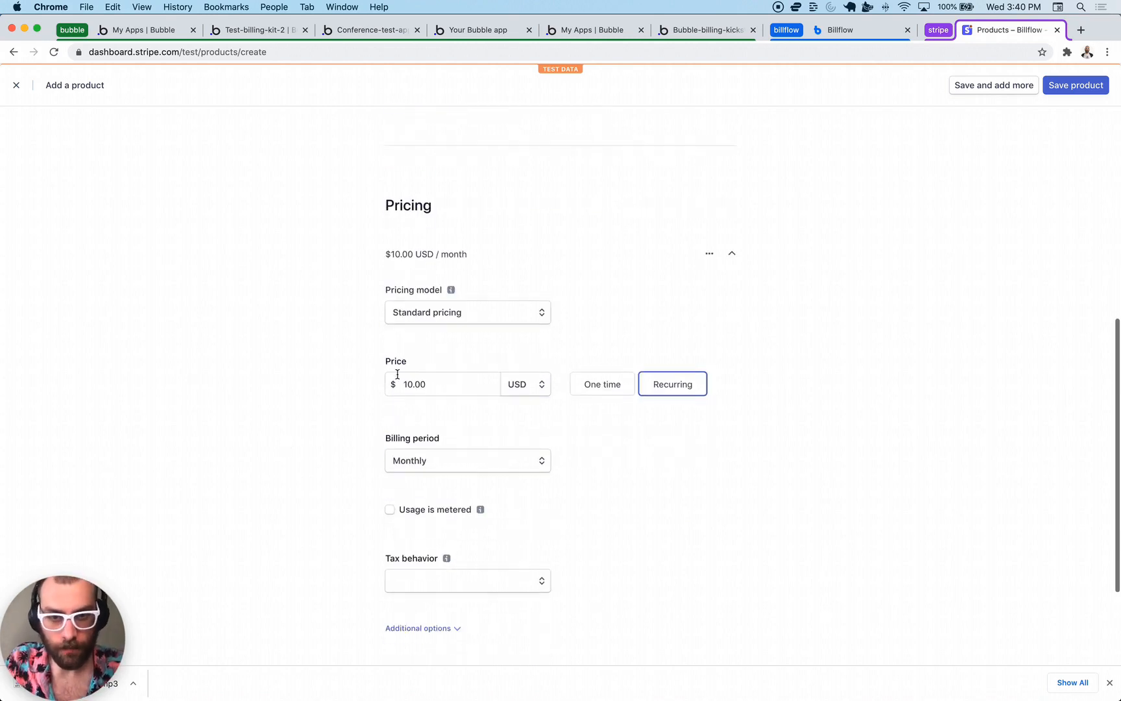
- Save the PerSeat Pricing product and confirm with the account password
{"action": "scroll", "coordinate": [462, 334], "scroll_direction": "down", "scroll_amount": 4}
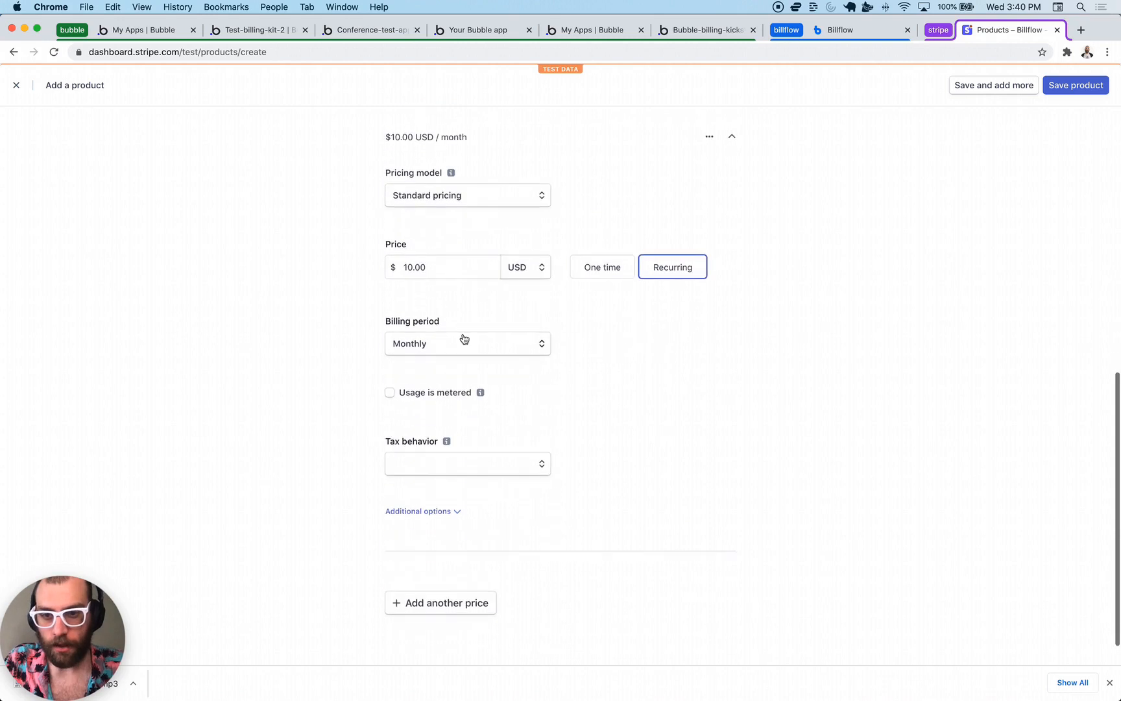
{"action": "scroll", "coordinate": [523, 441], "scroll_direction": "up", "scroll_amount": 3}
{"action": "left_click", "coordinate": [1075, 87]}
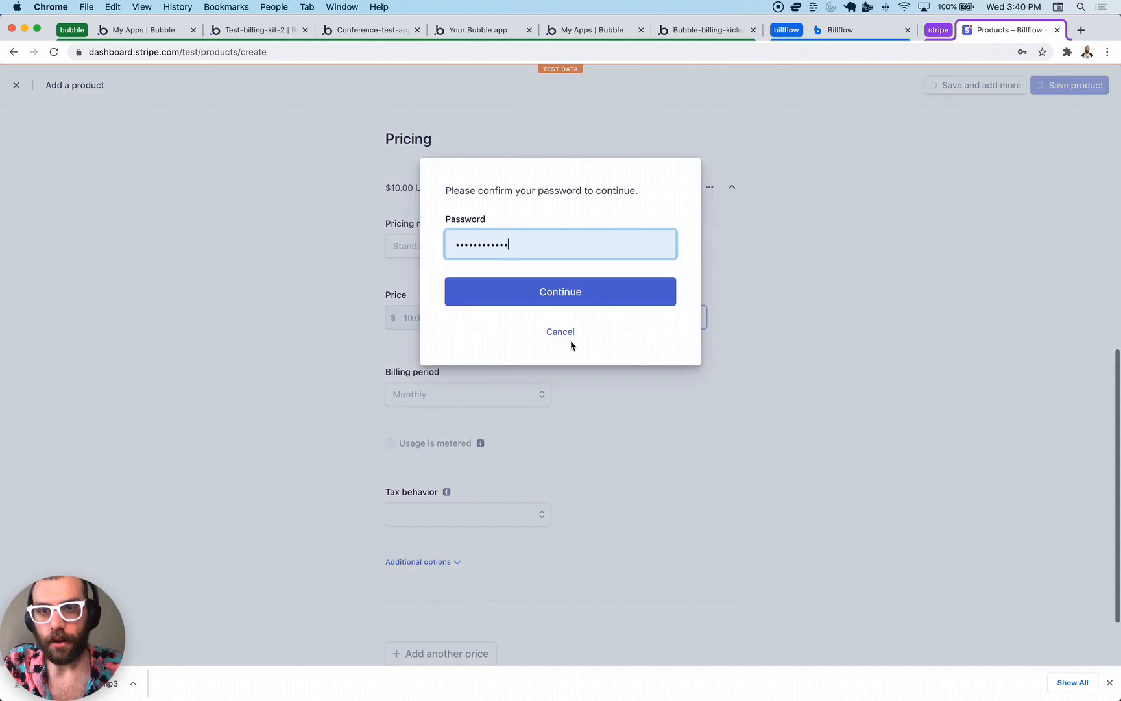
{"action": "left_click", "coordinate": [569, 307]}
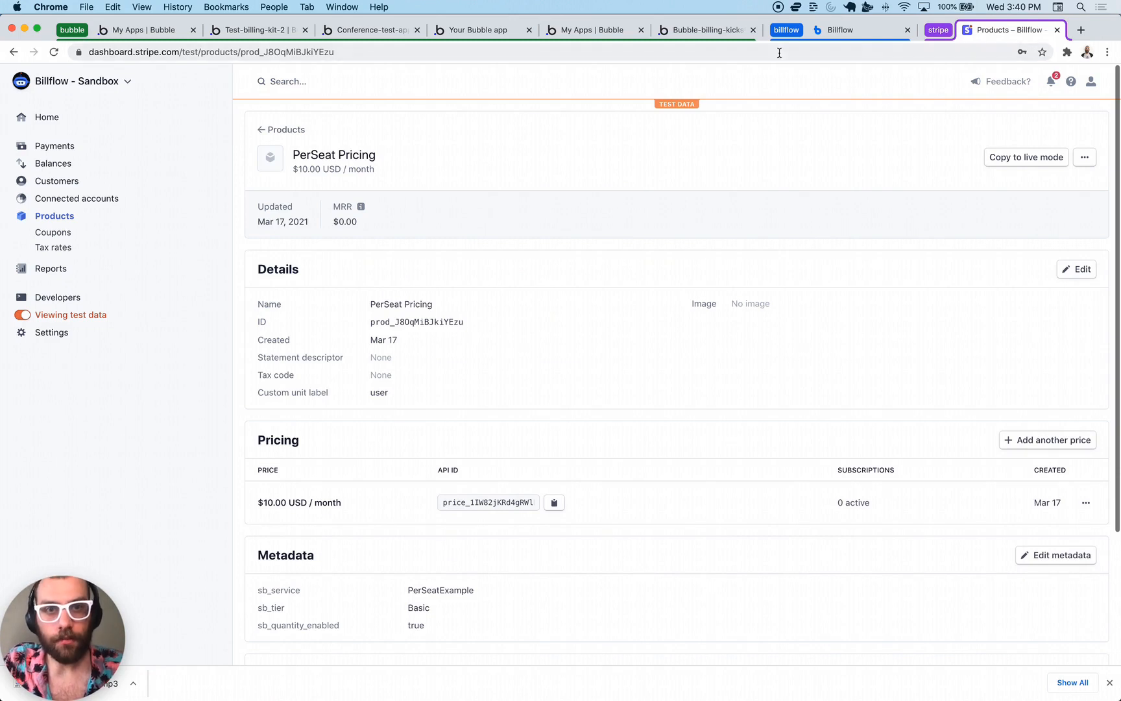
- In Billflow, create a new Plan Picker billing page from the Dashboard
{"action": "left_click", "coordinate": [838, 34]}
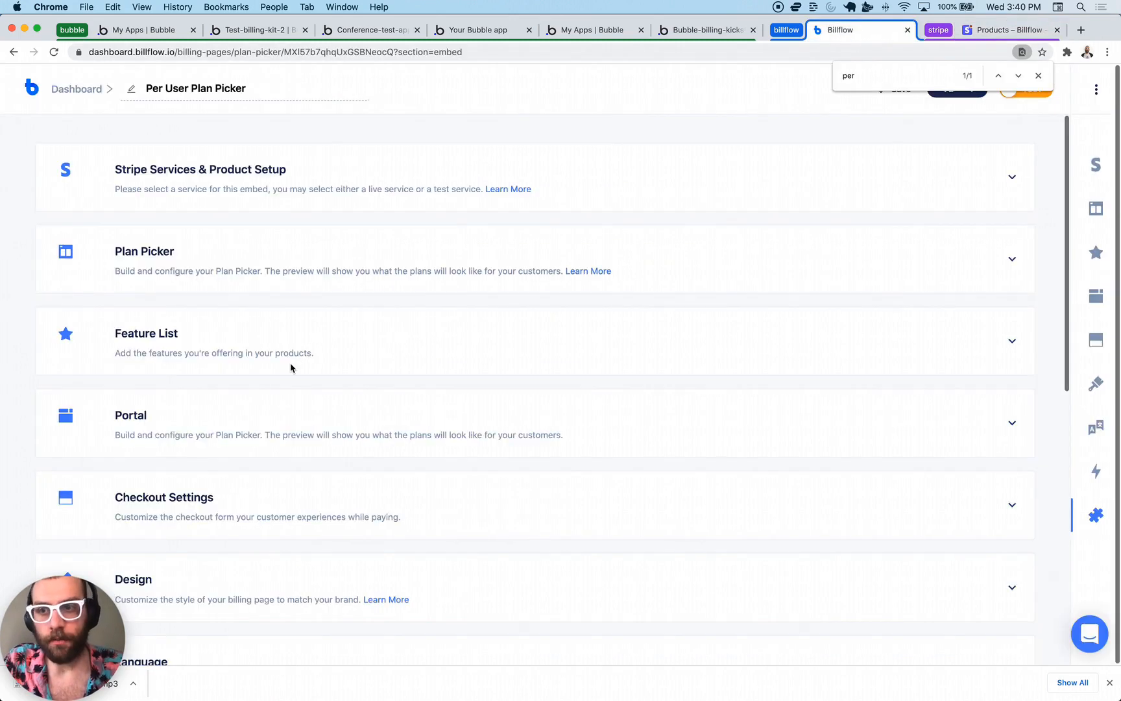
{"action": "left_click", "coordinate": [68, 91]}
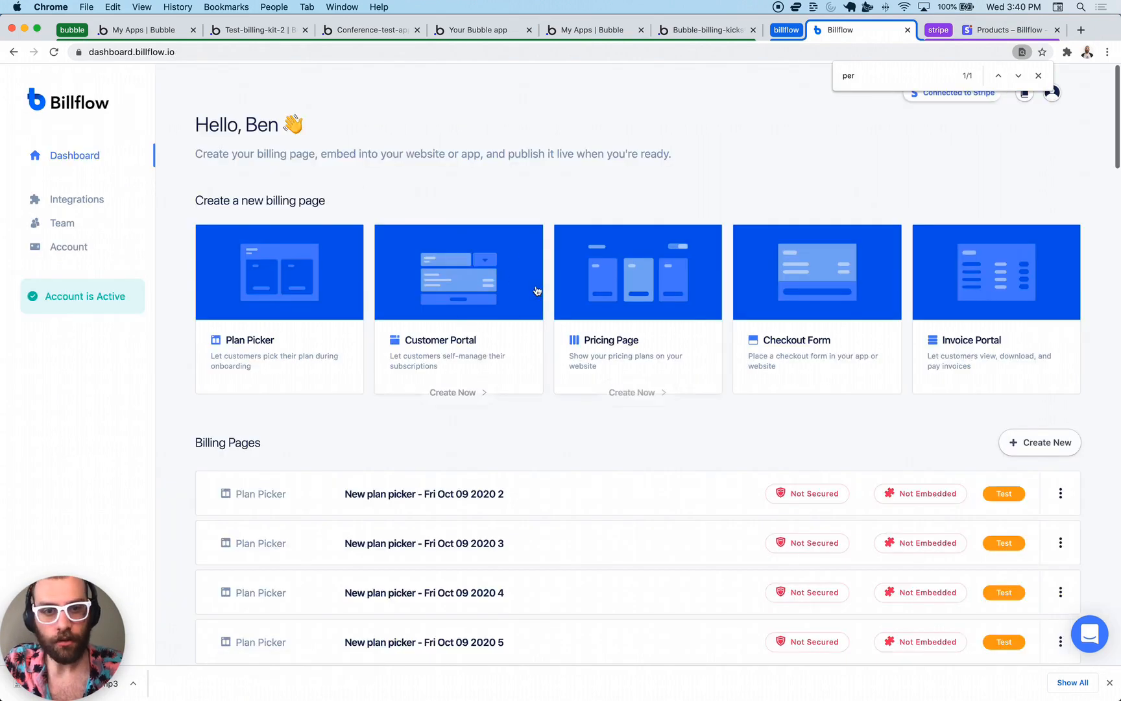
{"action": "left_click", "coordinate": [303, 342]}
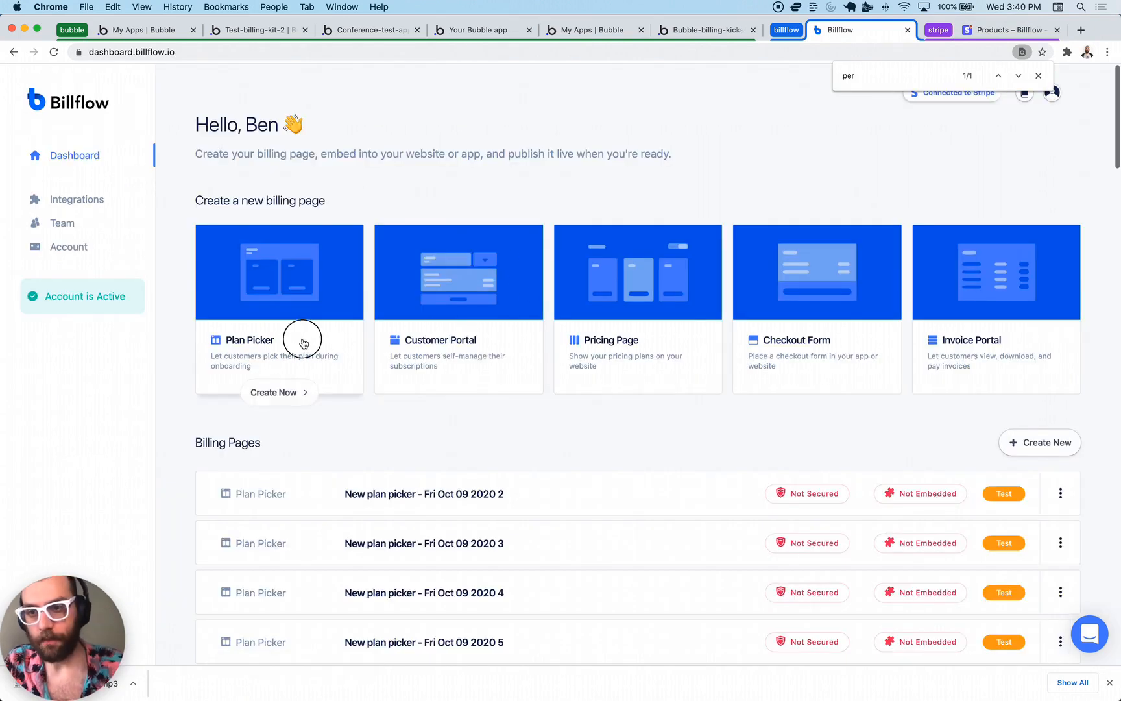
- Select PerSeatExample as the plan picker's Stripe service
{"action": "scroll", "coordinate": [287, 231], "scroll_direction": "down", "scroll_amount": 3}
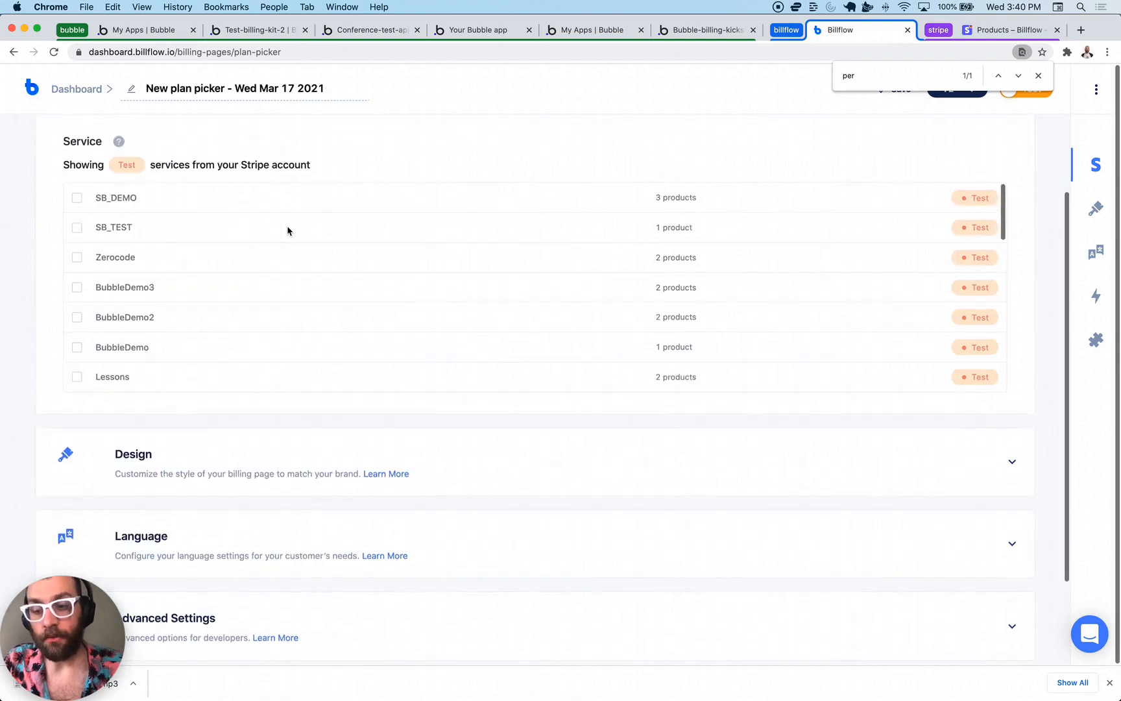
{"action": "scroll", "coordinate": [287, 231], "scroll_direction": "up", "scroll_amount": 1}
{"action": "scroll", "coordinate": [295, 184], "scroll_direction": "up", "scroll_amount": 2}
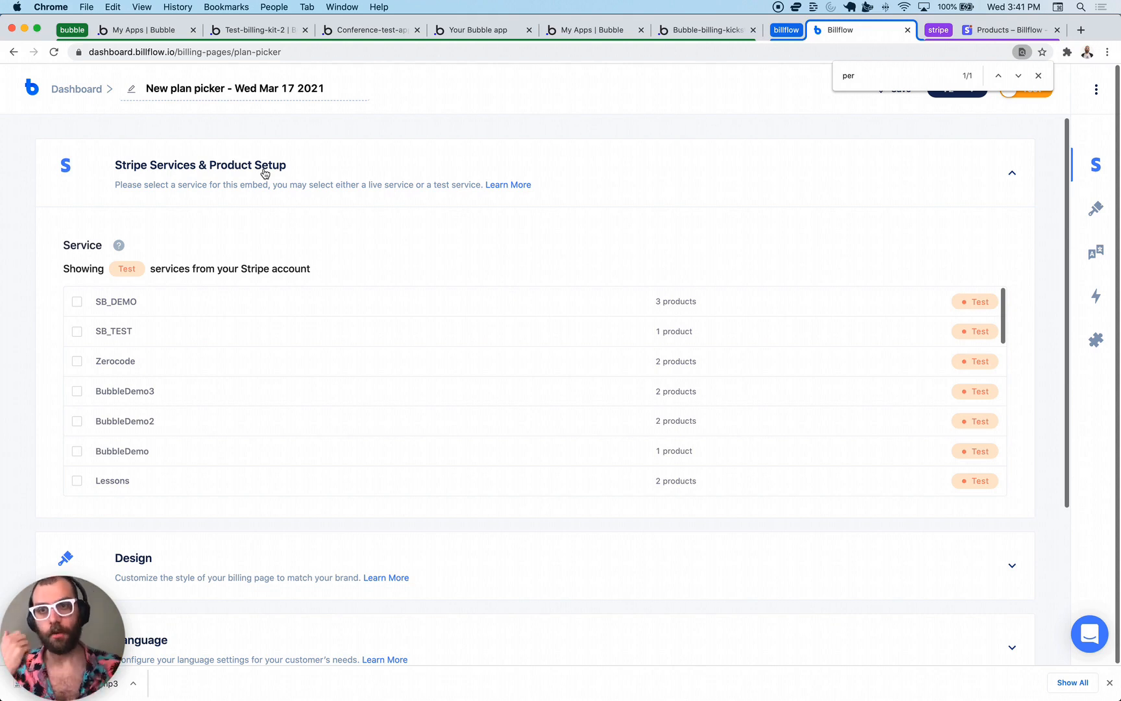
{"action": "scroll", "coordinate": [262, 173], "scroll_direction": "down", "scroll_amount": 3}
{"action": "scroll", "coordinate": [263, 172], "scroll_direction": "up", "scroll_amount": 2}
{"action": "scroll", "coordinate": [227, 283], "scroll_direction": "up", "scroll_amount": 1}
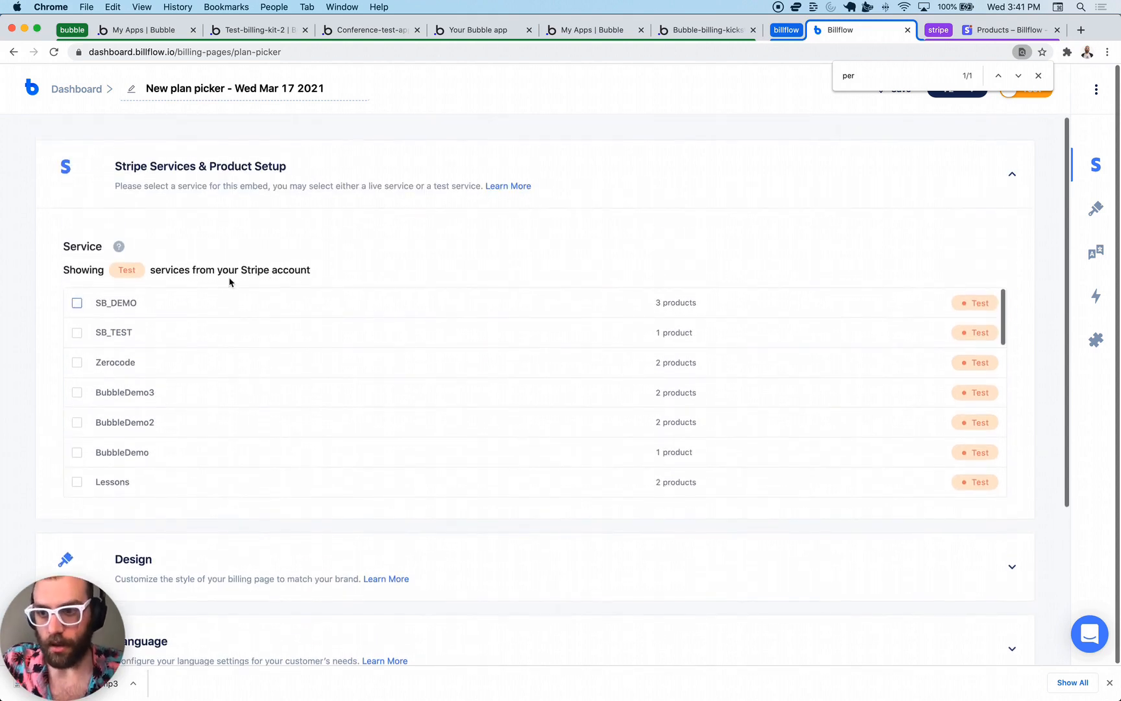
{"action": "scroll", "coordinate": [163, 407], "scroll_direction": "down", "scroll_amount": 10}
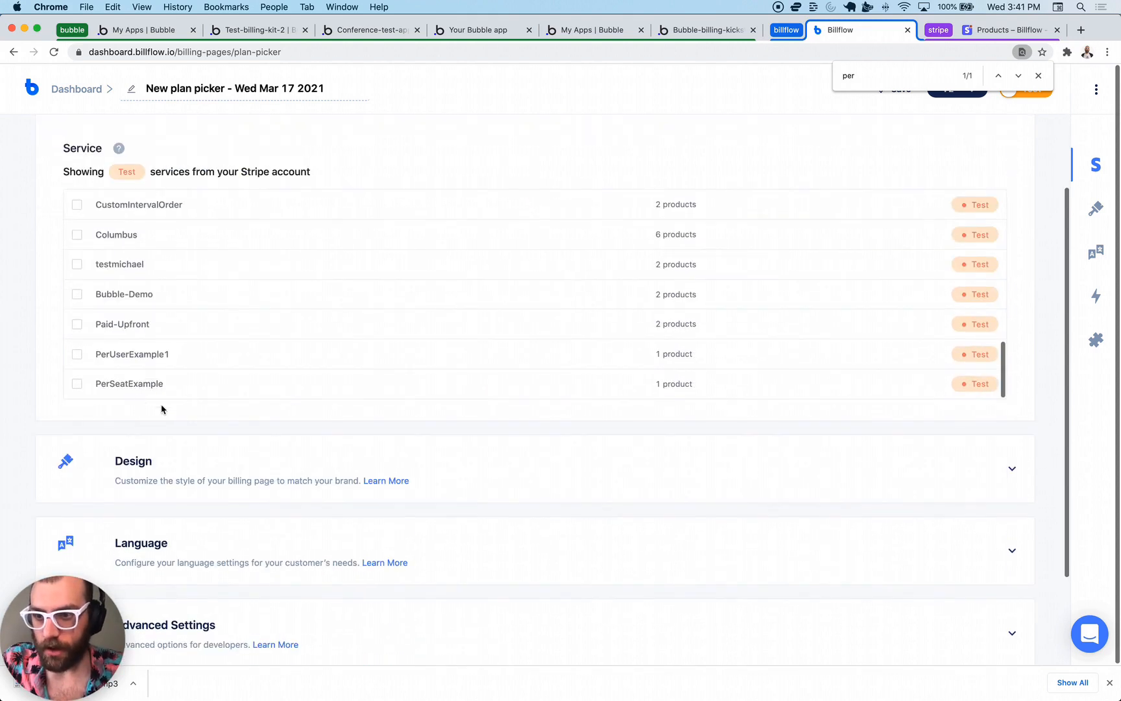
{"action": "left_click", "coordinate": [125, 389]}
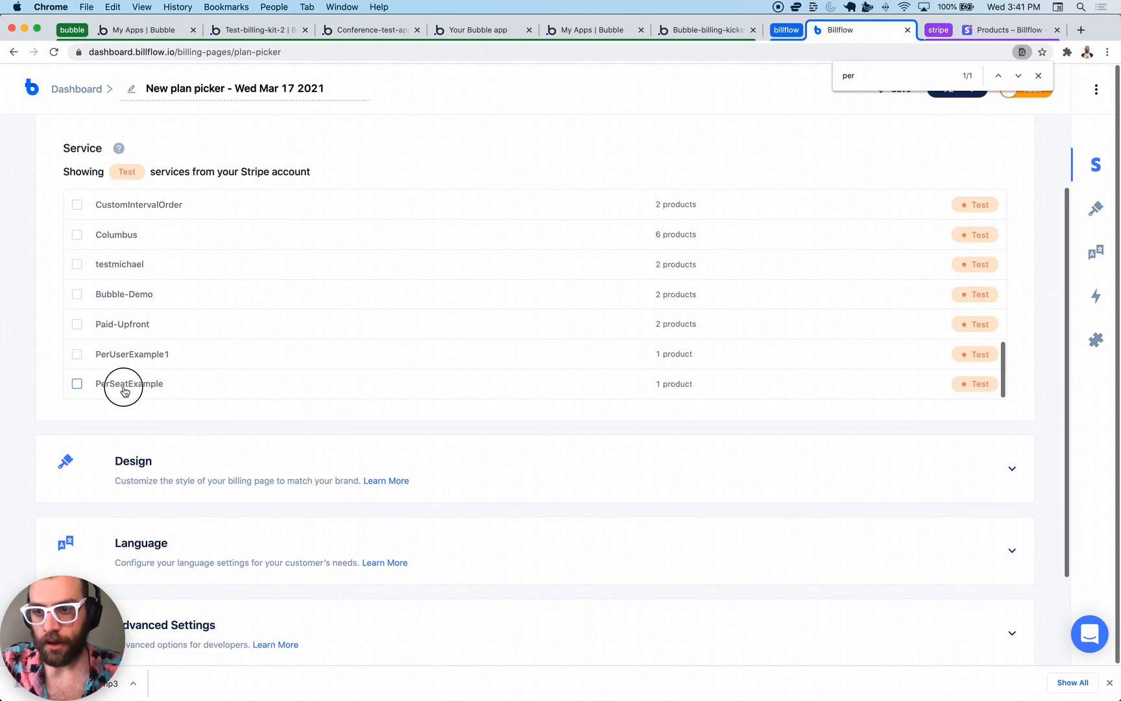
{"action": "scroll", "coordinate": [243, 438], "scroll_direction": "down", "scroll_amount": 2}
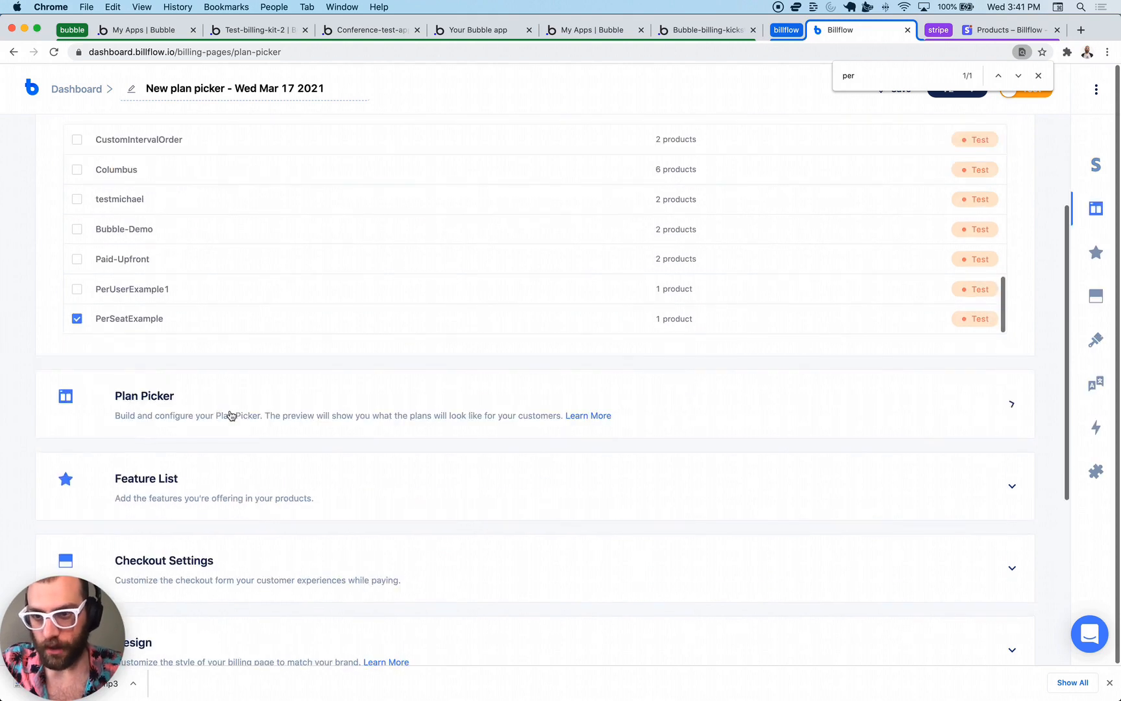
- Open the plan picker settings and preview, and view the customer portal section
{"action": "left_click", "coordinate": [230, 415]}
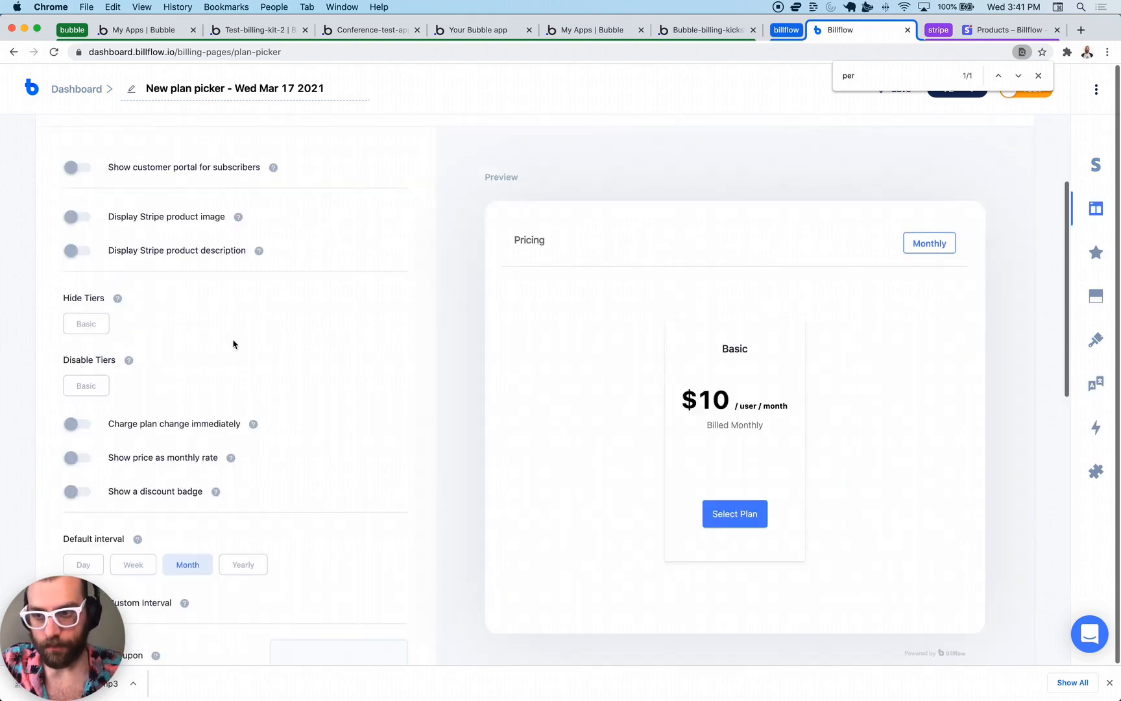
{"action": "scroll", "coordinate": [233, 344], "scroll_direction": "down", "scroll_amount": 3}
{"action": "scroll", "coordinate": [233, 343], "scroll_direction": "up", "scroll_amount": 4}
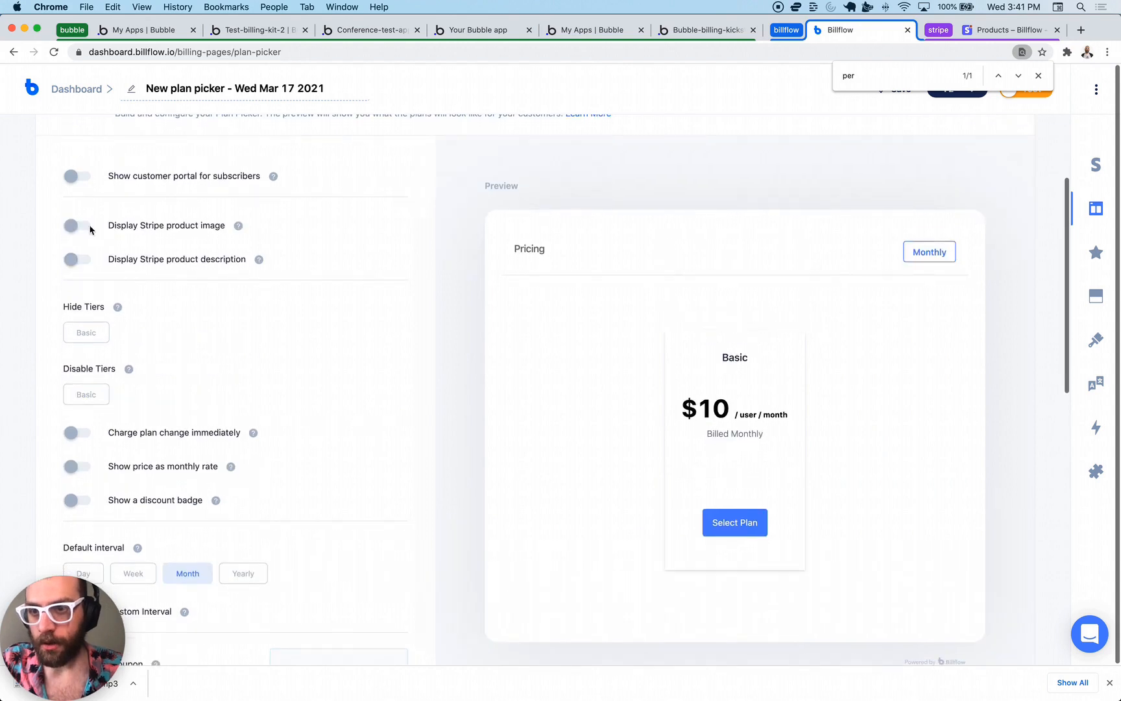
{"action": "left_click", "coordinate": [59, 181]}
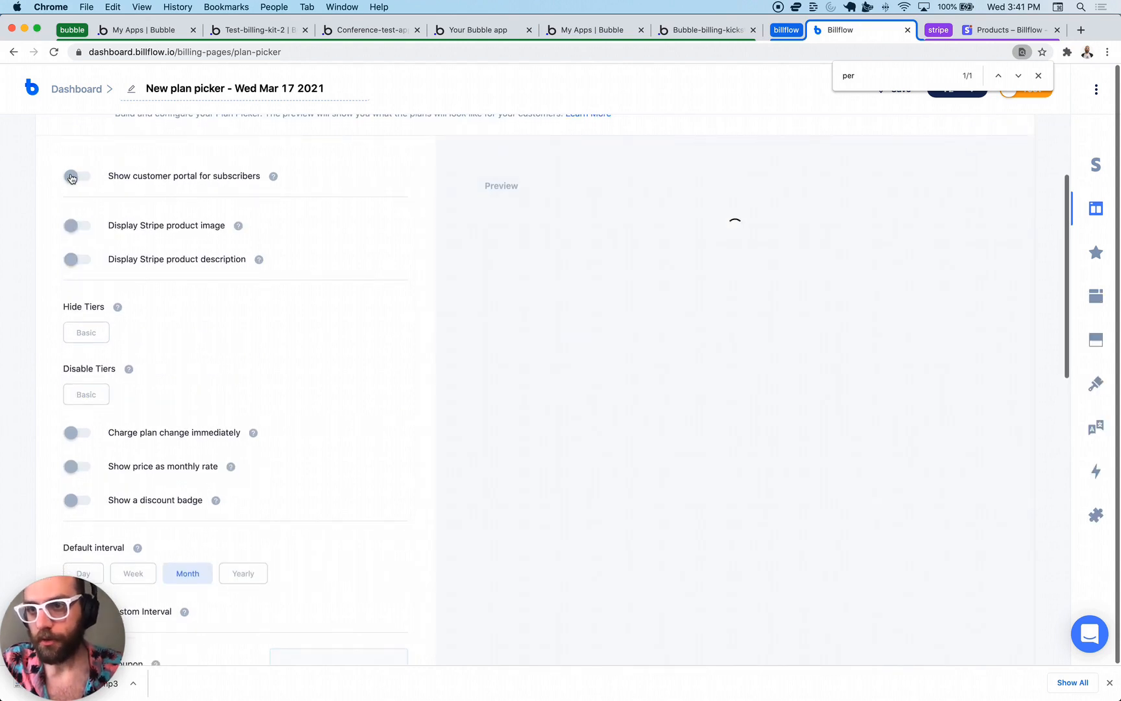
- Scroll down the plan picker page and expand the Checkout Settings section
{"action": "scroll", "coordinate": [315, 278], "scroll_direction": "down", "scroll_amount": 5}
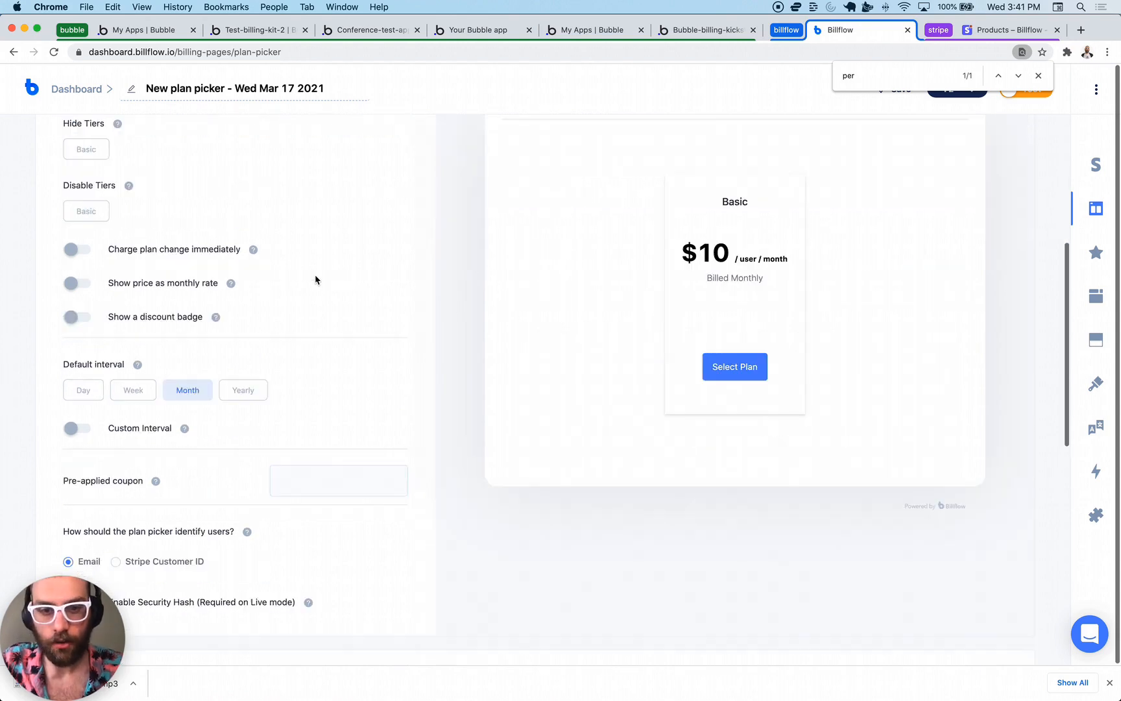
{"action": "scroll", "coordinate": [315, 279], "scroll_direction": "down", "scroll_amount": 4}
{"action": "scroll", "coordinate": [315, 279], "scroll_direction": "up", "scroll_amount": 6}
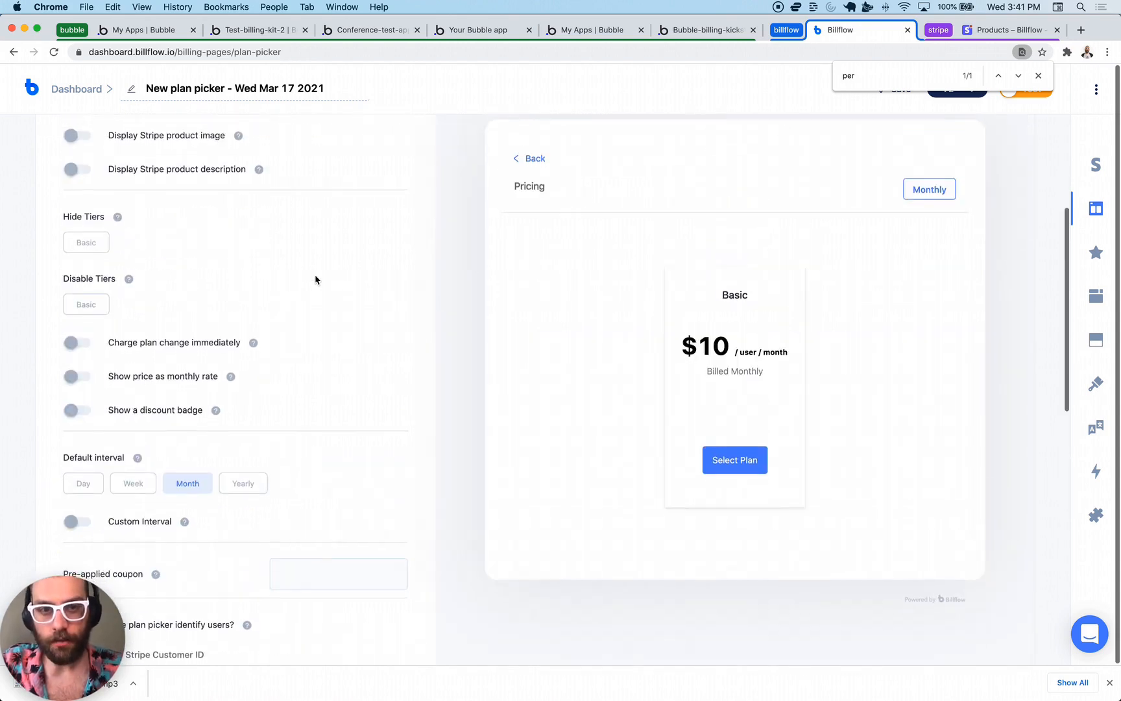
{"action": "scroll", "coordinate": [376, 378], "scroll_direction": "down", "scroll_amount": 5}
{"action": "scroll", "coordinate": [376, 379], "scroll_direction": "up", "scroll_amount": 5}
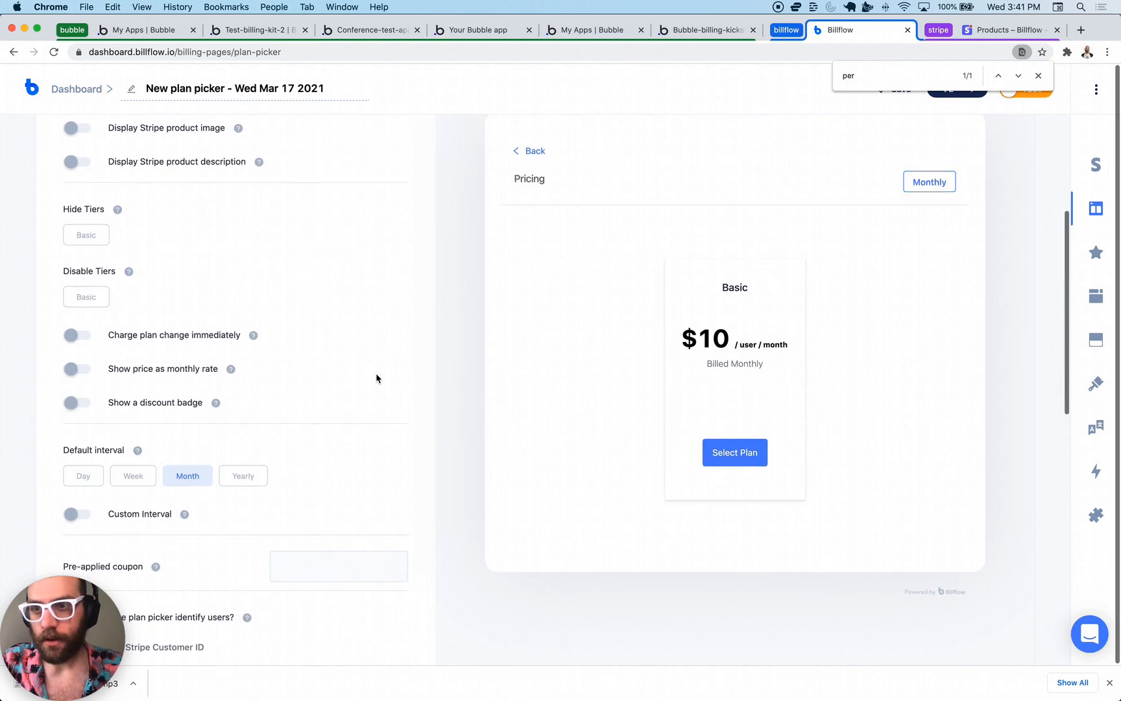
{"action": "scroll", "coordinate": [376, 378], "scroll_direction": "up", "scroll_amount": 6}
{"action": "scroll", "coordinate": [376, 378], "scroll_direction": "down", "scroll_amount": 6}
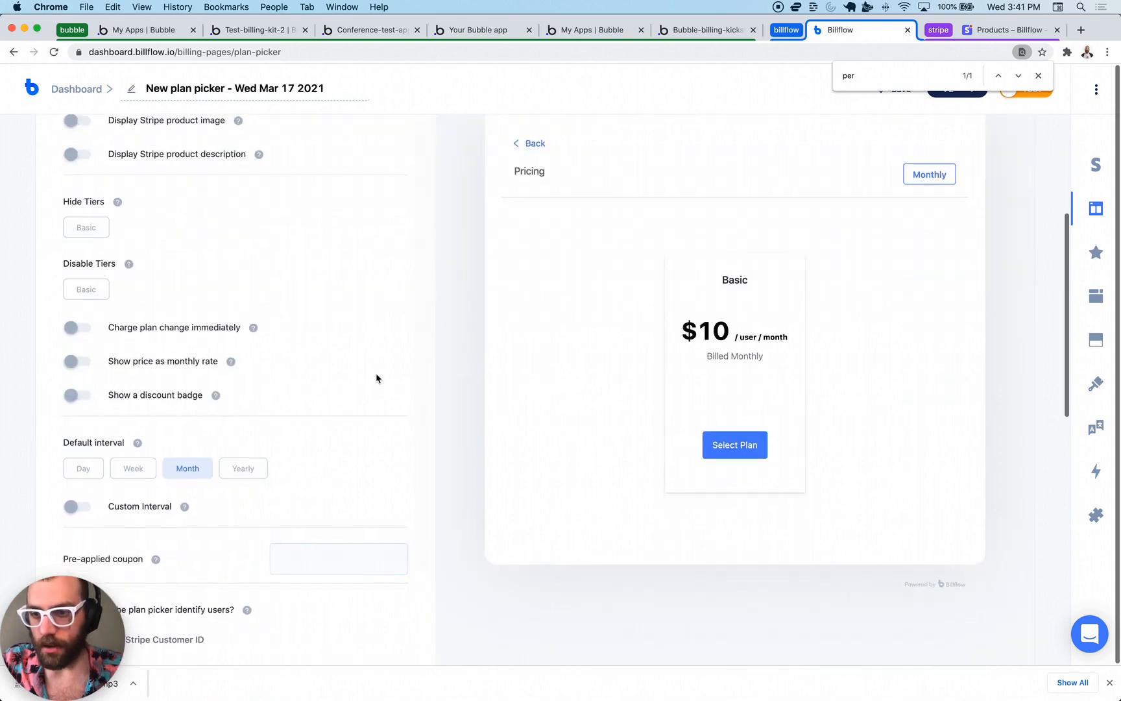
{"action": "scroll", "coordinate": [376, 379], "scroll_direction": "down", "scroll_amount": 5}
{"action": "scroll", "coordinate": [327, 282], "scroll_direction": "up", "scroll_amount": 3}
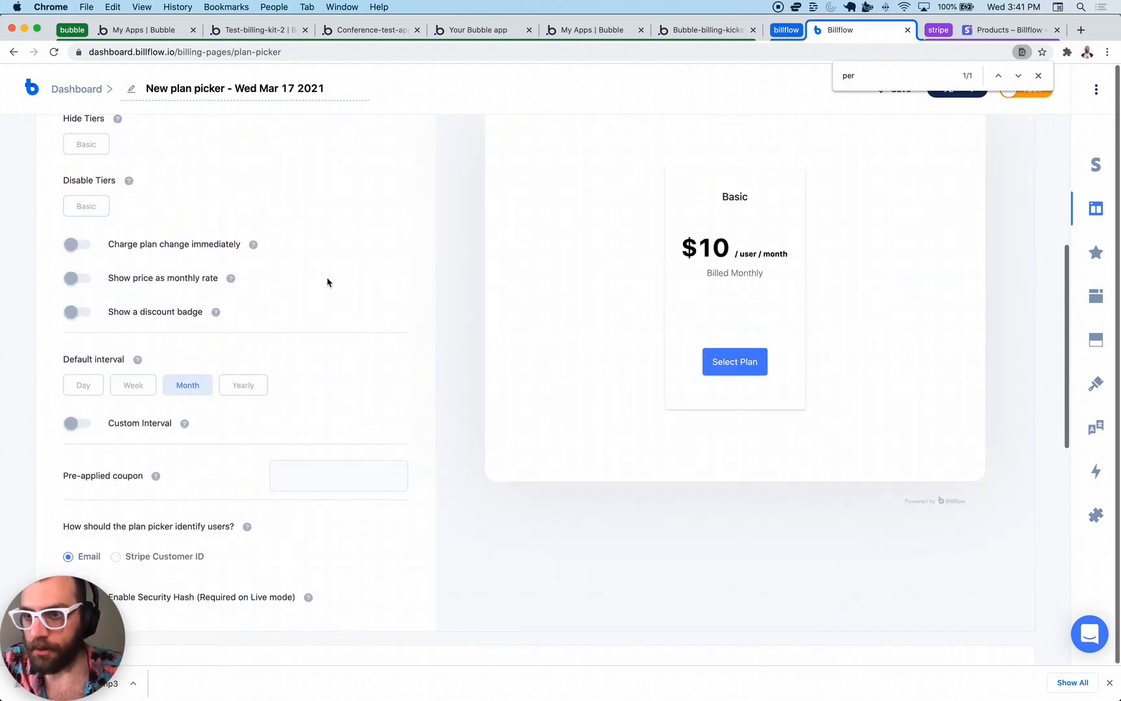
{"action": "scroll", "coordinate": [315, 313], "scroll_direction": "down", "scroll_amount": 8}
{"action": "scroll", "coordinate": [315, 315], "scroll_direction": "down", "scroll_amount": 2}
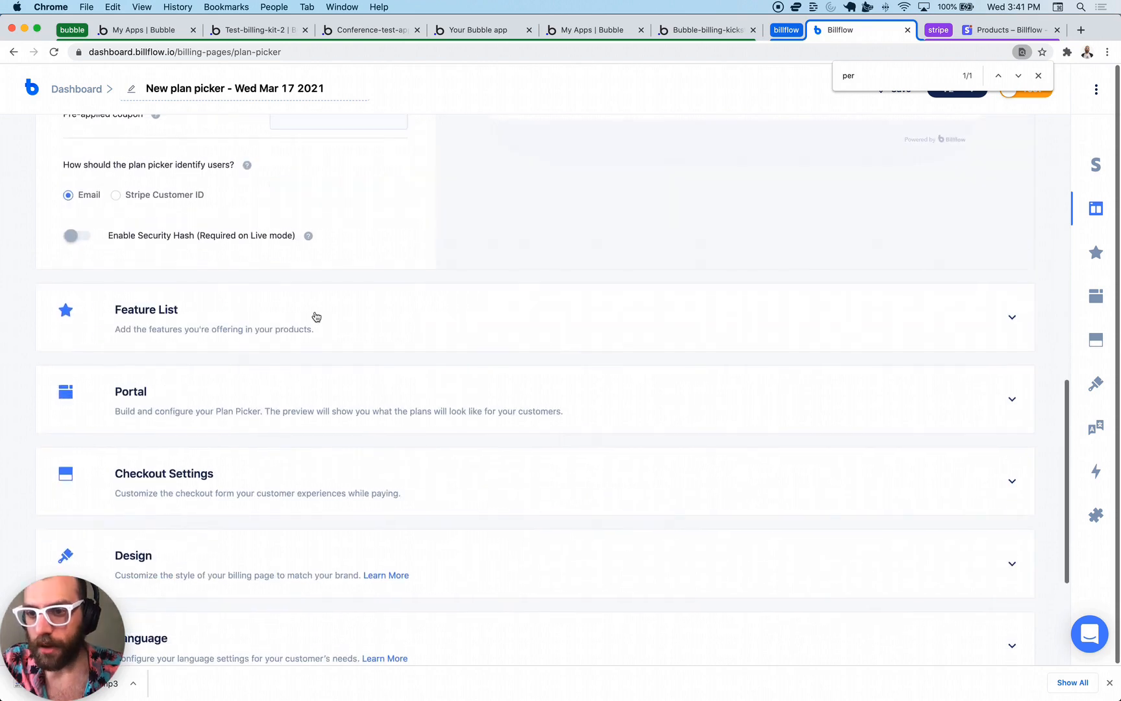
{"action": "scroll", "coordinate": [284, 469], "scroll_direction": "down", "scroll_amount": 3}
{"action": "left_click", "coordinate": [248, 368]}
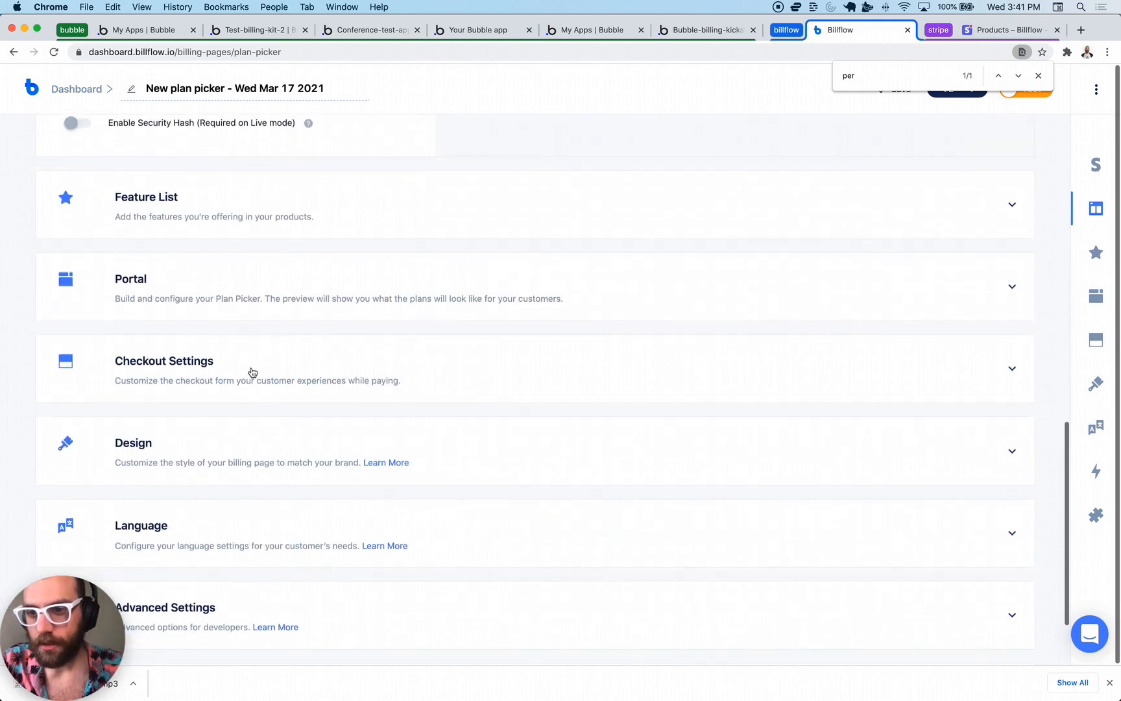
- Let customers select a quantity at checkout, with a minimum of 1
{"action": "scroll", "coordinate": [249, 318], "scroll_direction": "up", "scroll_amount": 4}
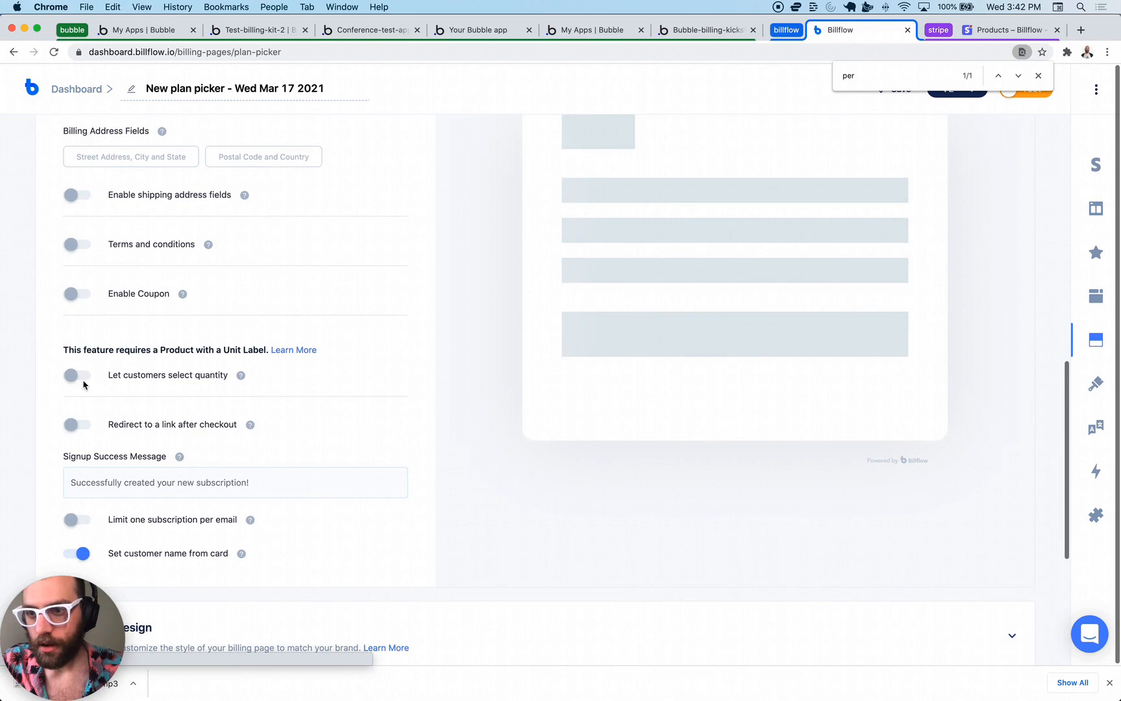
{"action": "left_click", "coordinate": [81, 378]}
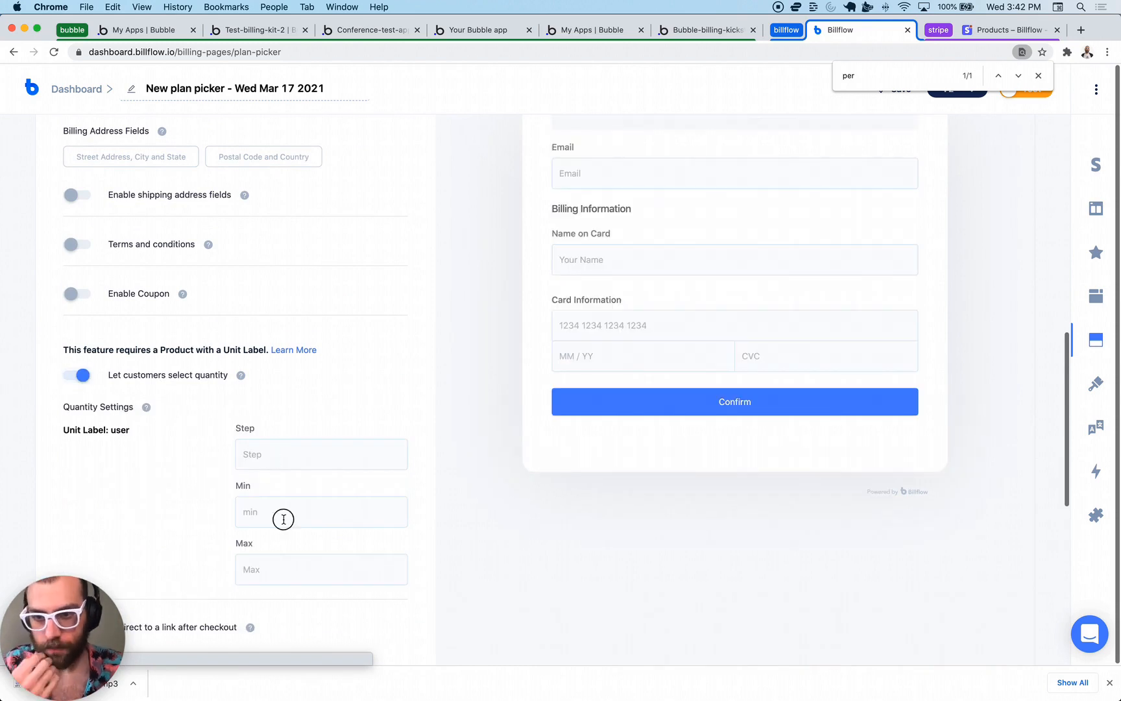
{"action": "left_click", "coordinate": [283, 520]}
{"action": "left_click", "coordinate": [188, 500]}
{"action": "left_click", "coordinate": [279, 501]}
{"action": "type", "text": "1"}
{"action": "left_click", "coordinate": [187, 509]}
- Let customers update their quantity in the Portal, then save the plan picker settings
{"action": "scroll", "coordinate": [144, 479], "scroll_direction": "down", "scroll_amount": 2}
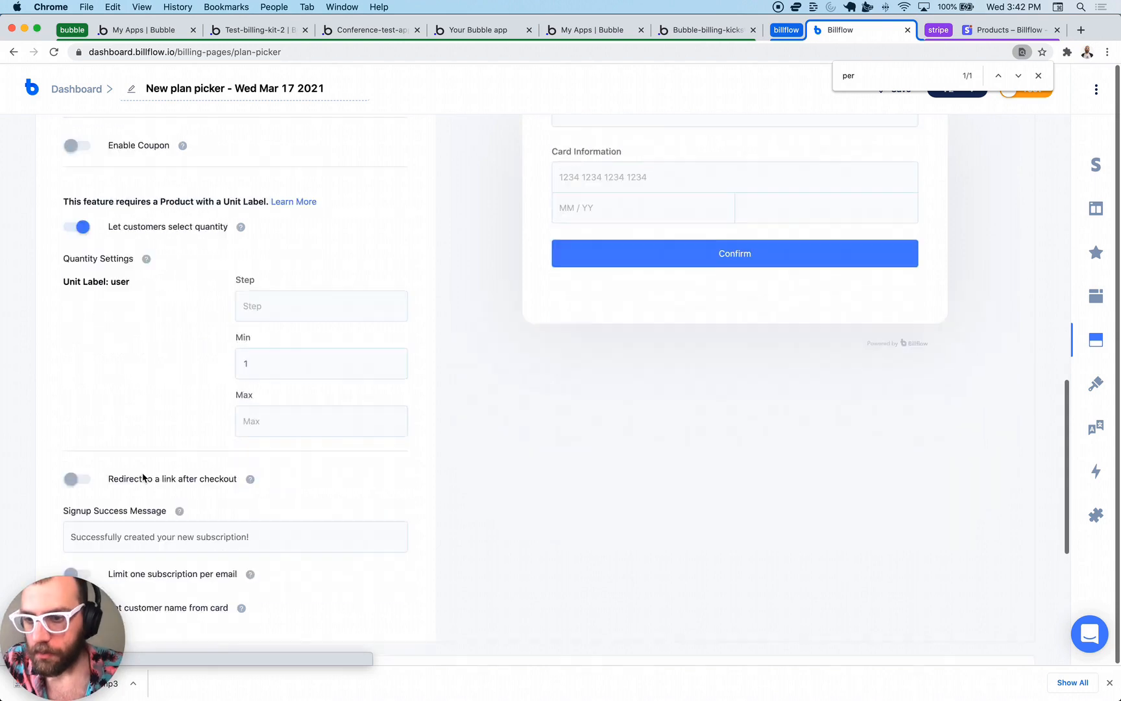
{"action": "scroll", "coordinate": [144, 478], "scroll_direction": "up", "scroll_amount": 3}
{"action": "scroll", "coordinate": [143, 479], "scroll_direction": "up", "scroll_amount": 3}
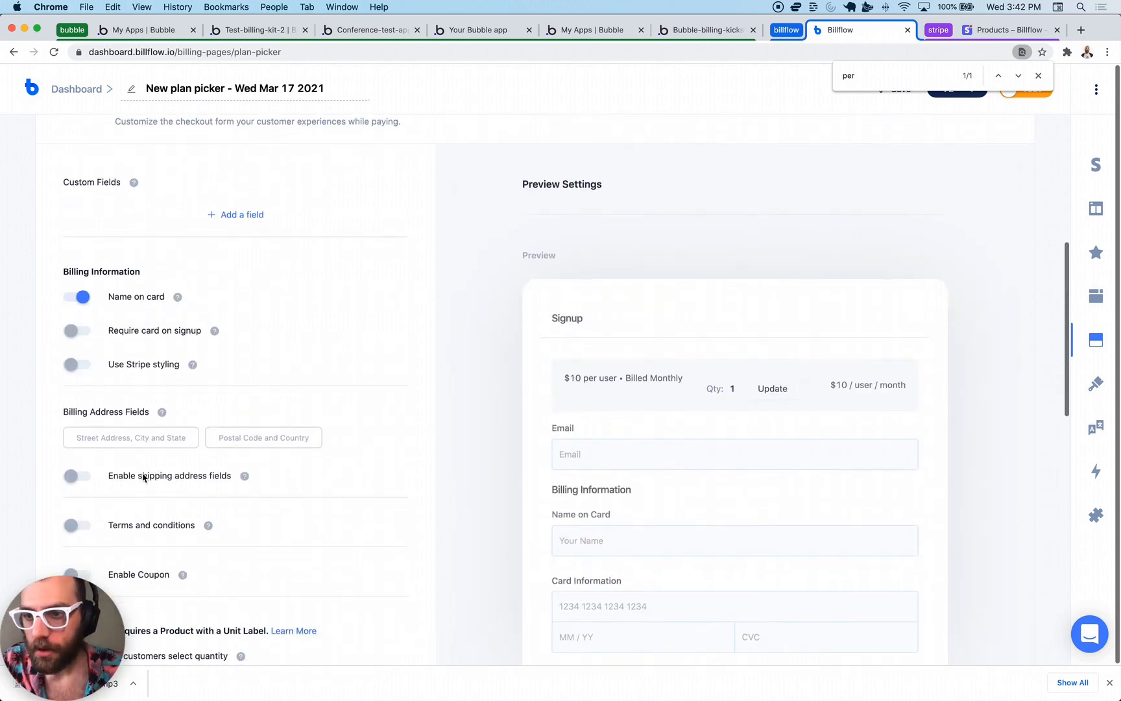
{"action": "scroll", "coordinate": [137, 379], "scroll_direction": "up", "scroll_amount": 2}
{"action": "left_click", "coordinate": [113, 187]}
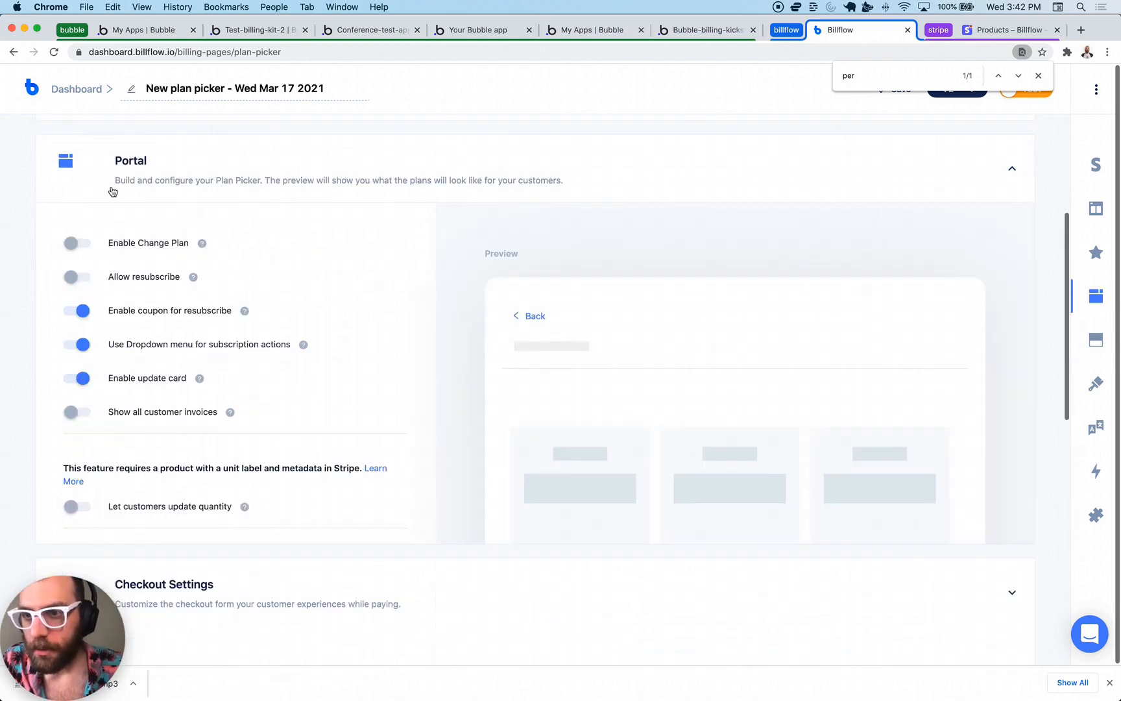
{"action": "scroll", "coordinate": [225, 317], "scroll_direction": "down", "scroll_amount": 2}
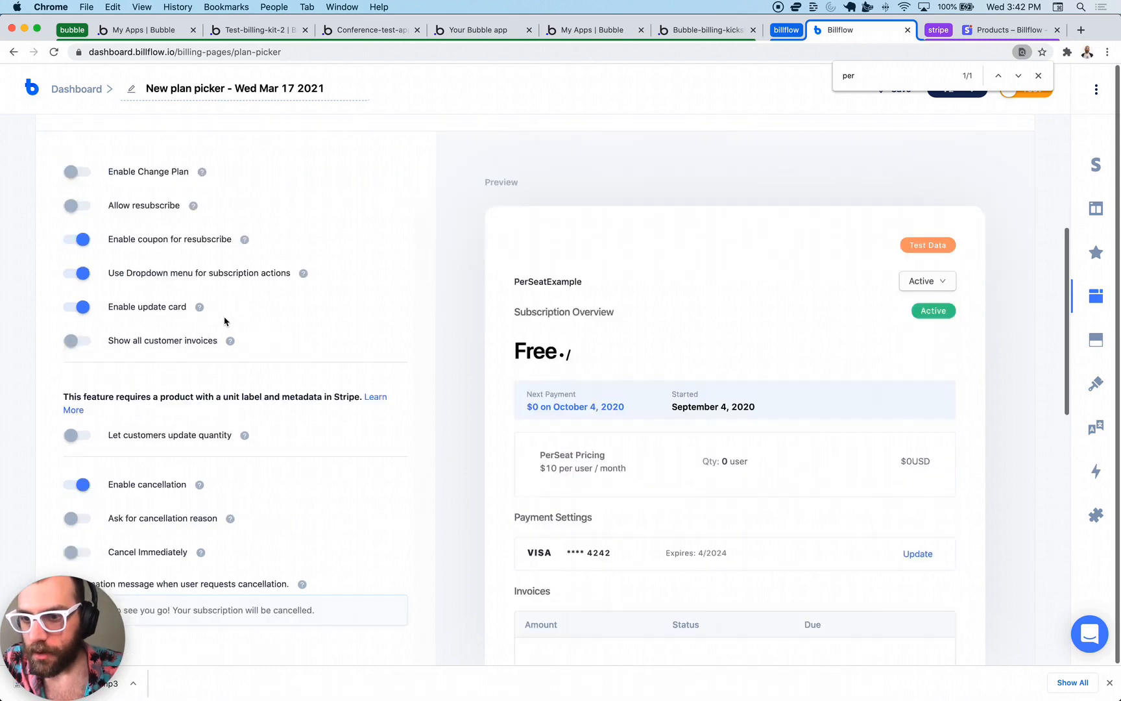
{"action": "left_click", "coordinate": [71, 427]}
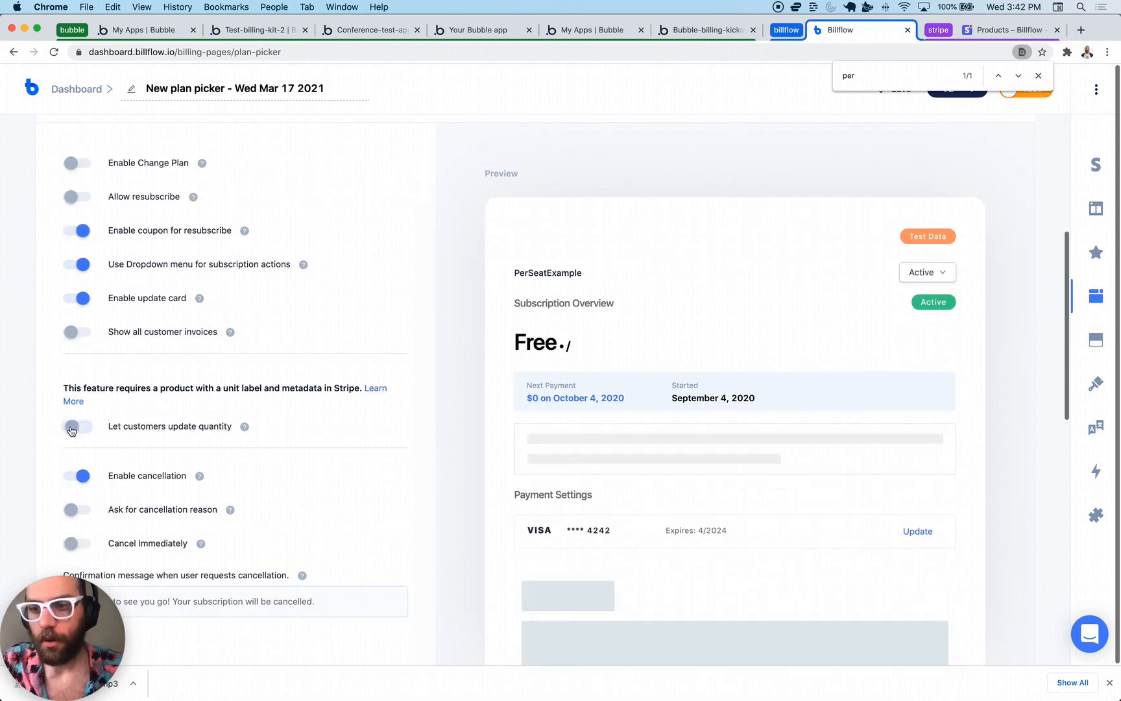
{"action": "scroll", "coordinate": [361, 328], "scroll_direction": "down", "scroll_amount": 2}
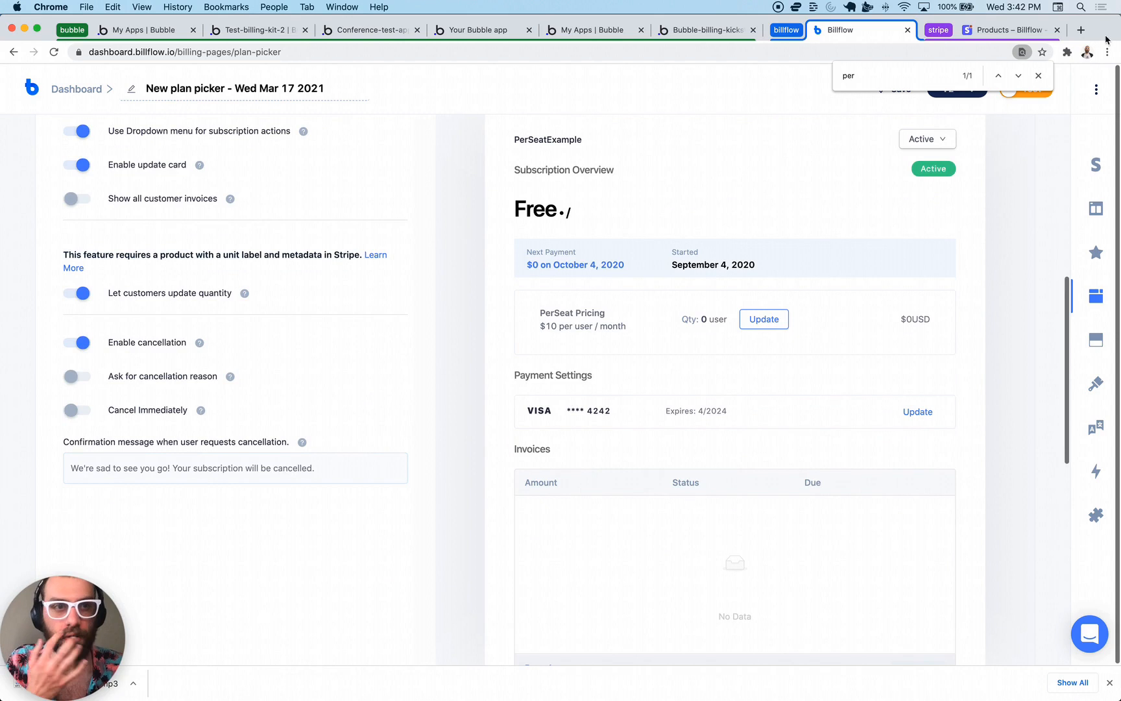
{"action": "left_click", "coordinate": [1039, 75]}
{"action": "scroll", "coordinate": [541, 376], "scroll_direction": "down", "scroll_amount": 8}
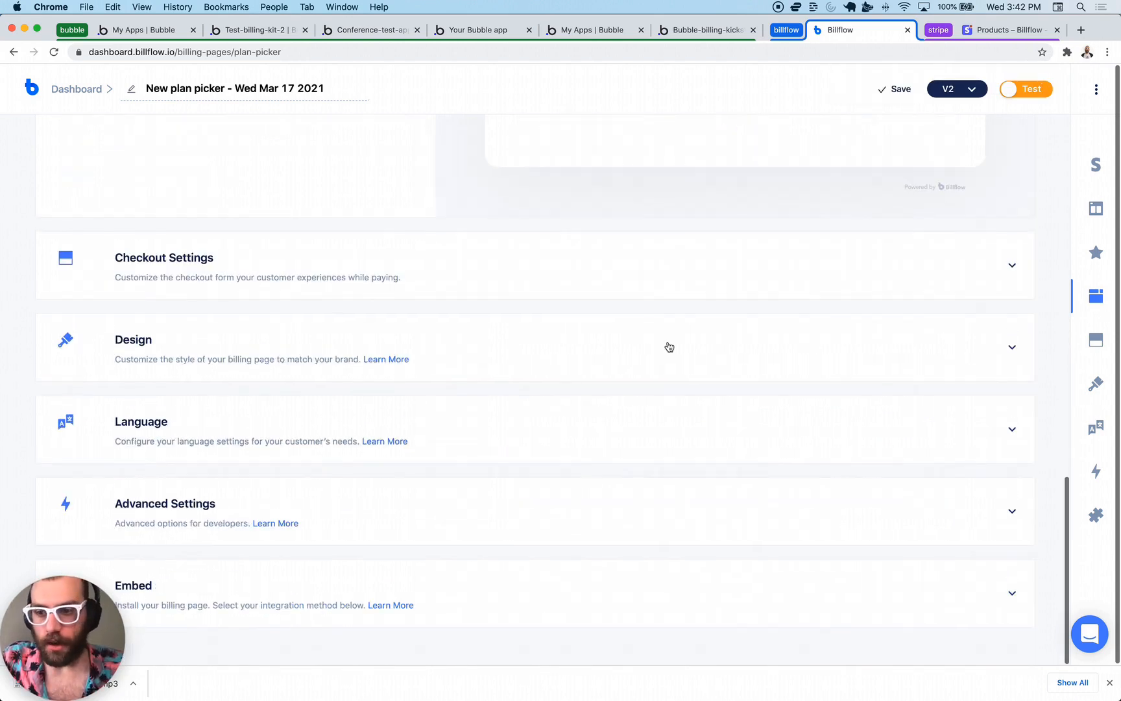
{"action": "left_click", "coordinate": [893, 93]}
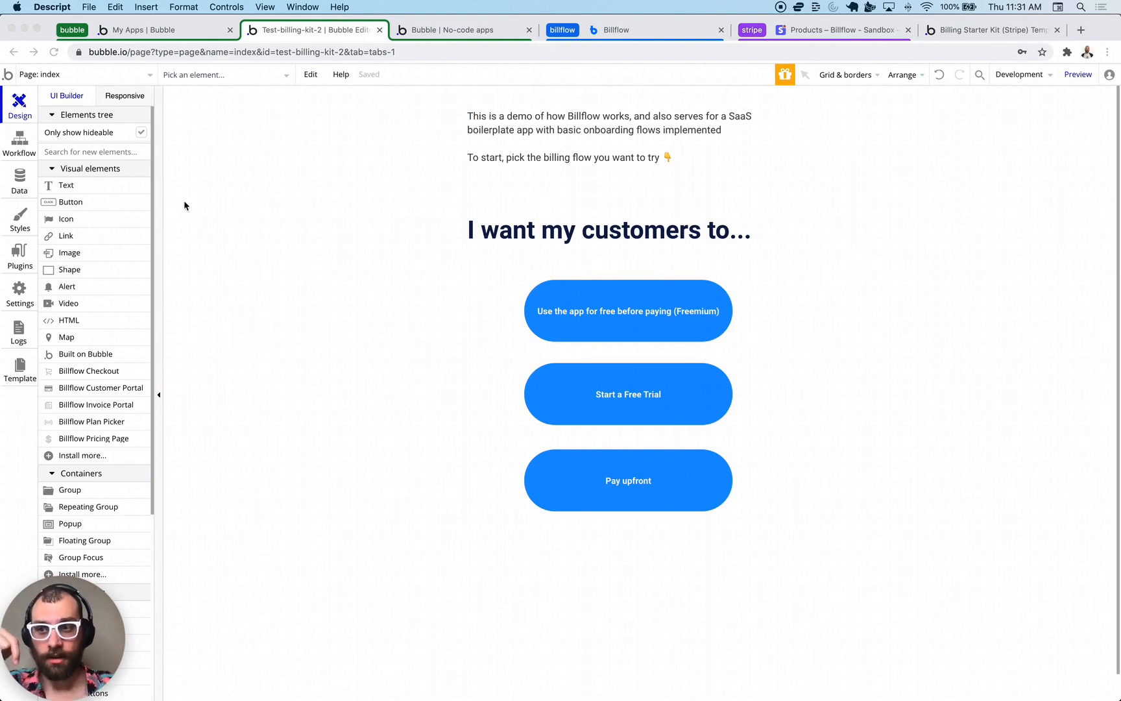
- In the Data tab, create a User-type field named member_of on the User data type
{"action": "left_click", "coordinate": [23, 186]}
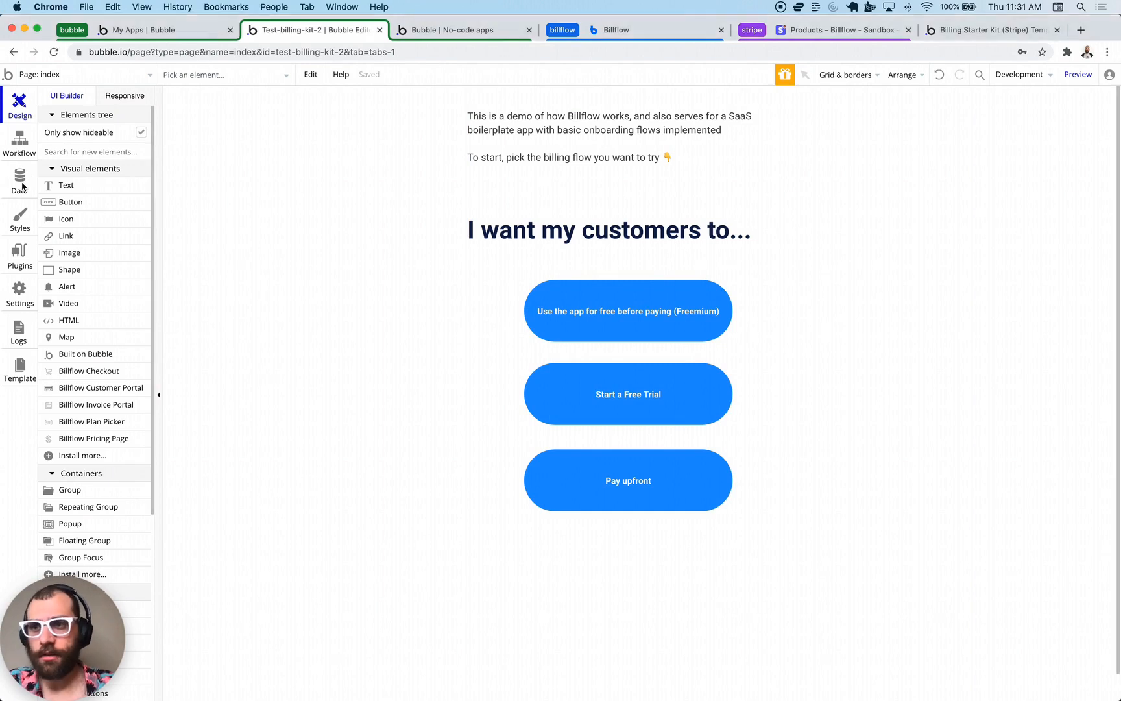
{"action": "left_click", "coordinate": [18, 191]}
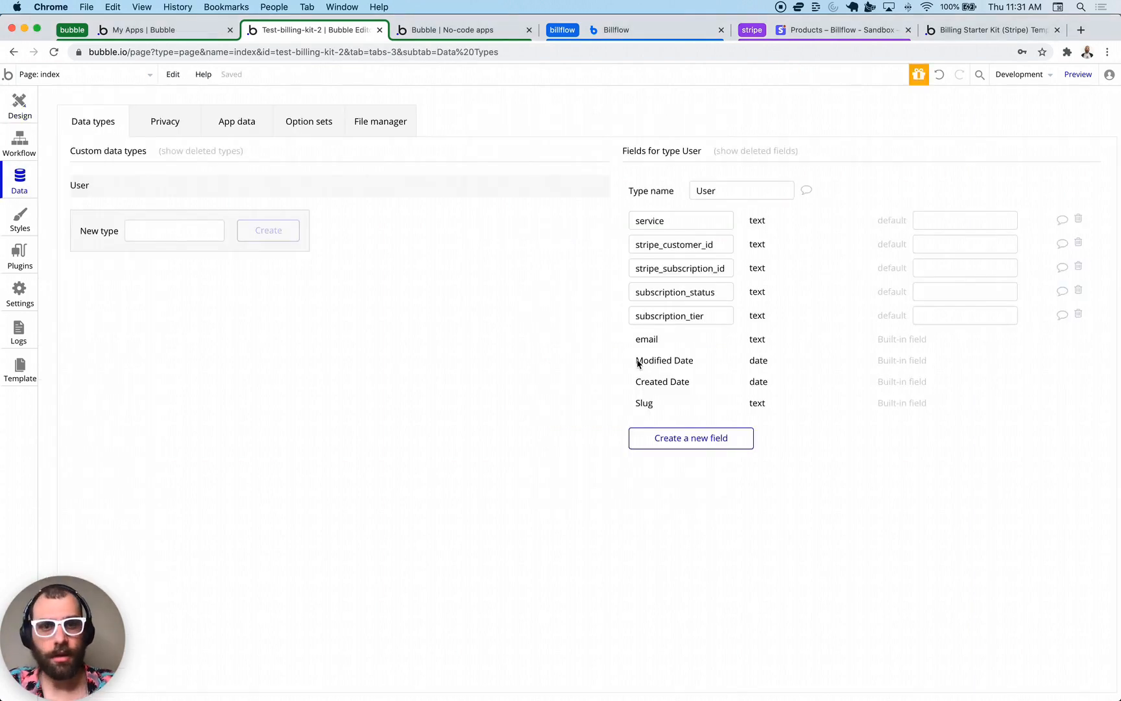
{"action": "left_click", "coordinate": [684, 447]}
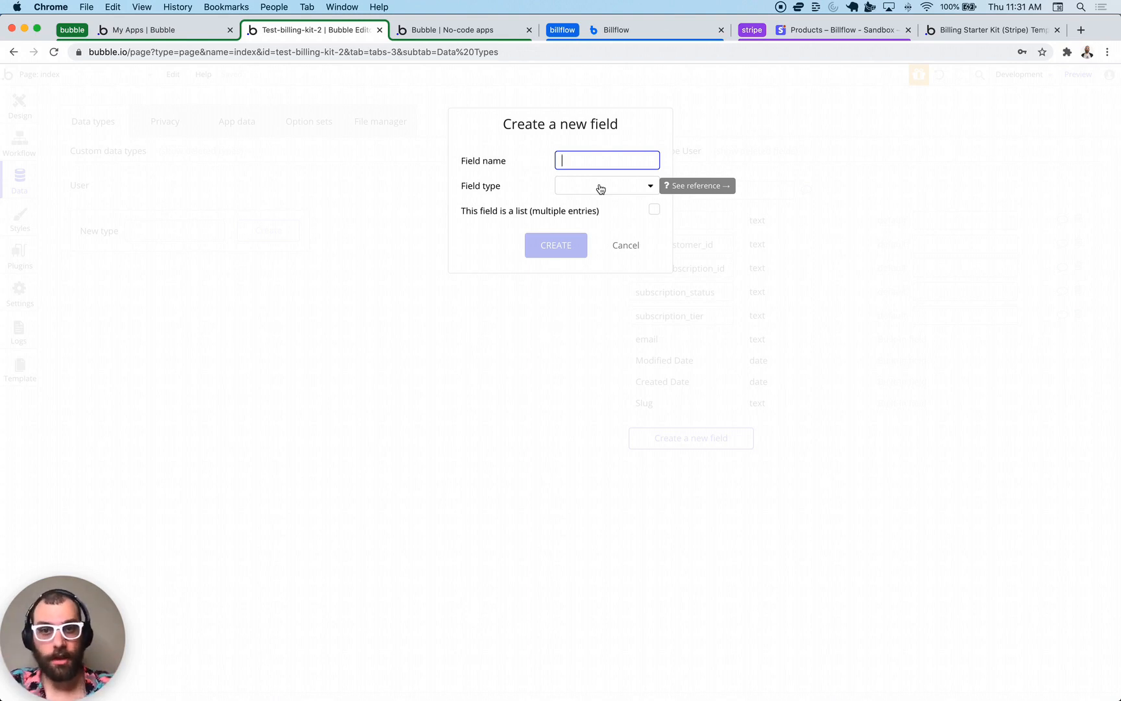
{"action": "type", "text": "member_of"}
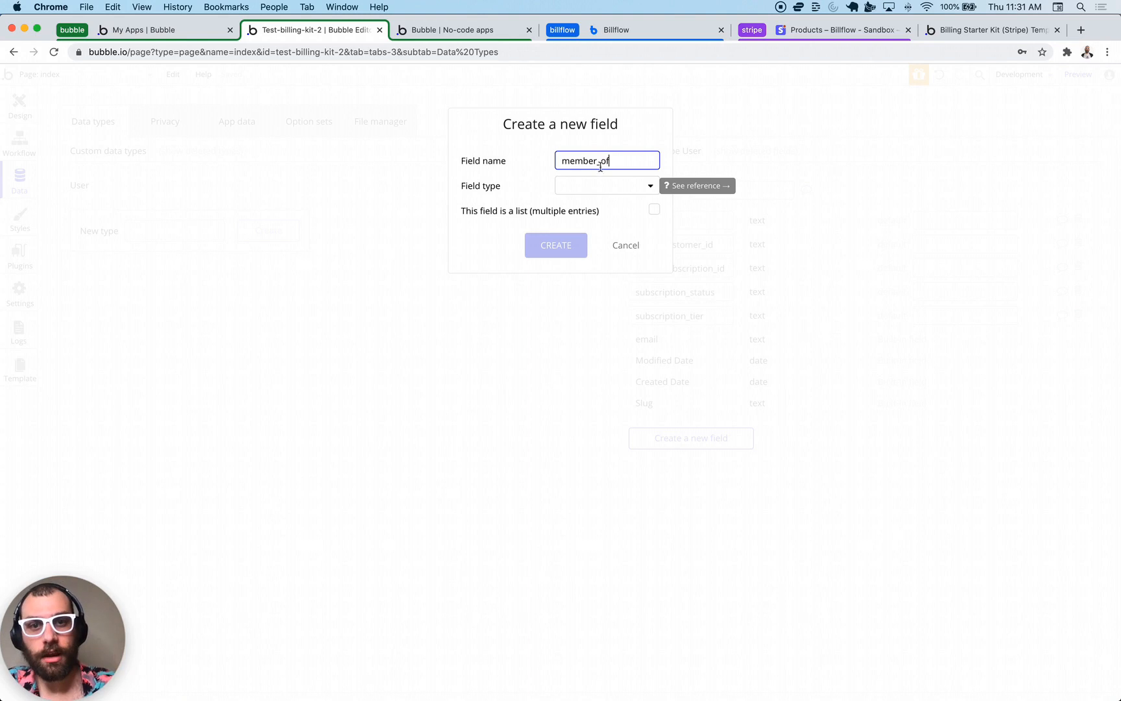
{"action": "left_click", "coordinate": [581, 188]}
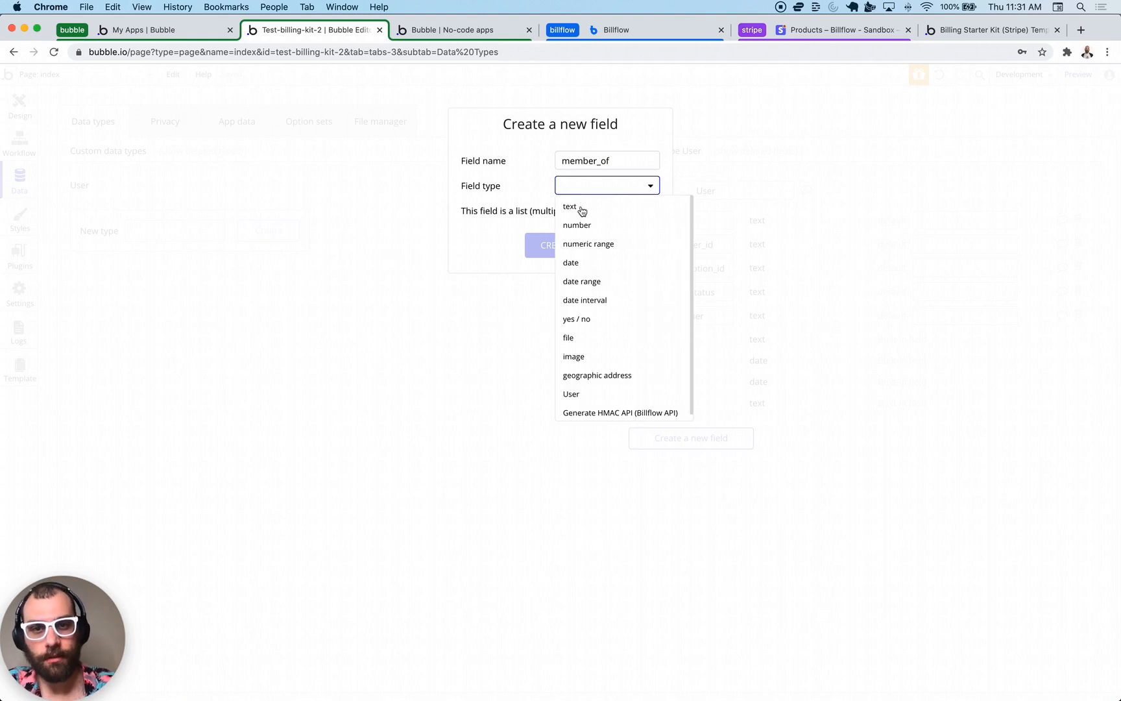
{"action": "left_click", "coordinate": [586, 394]}
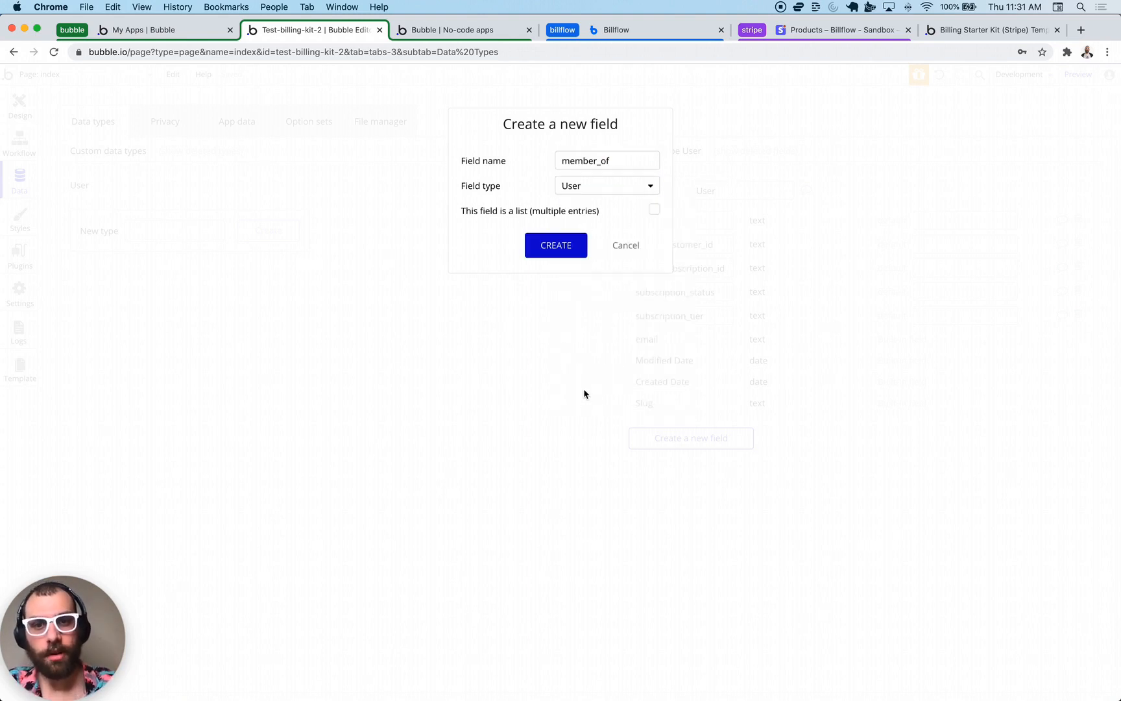
{"action": "left_click", "coordinate": [566, 257]}
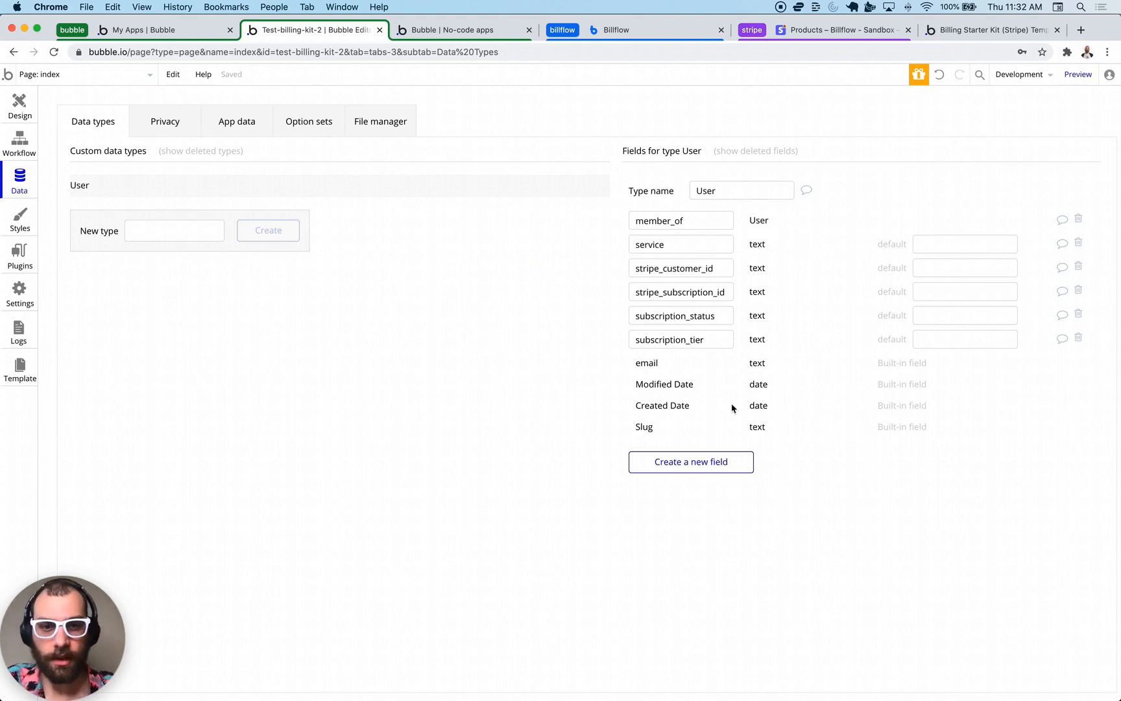
- Add a number field team_allocation to User with default 3, then view the installed plugins
{"action": "left_click", "coordinate": [689, 462]}
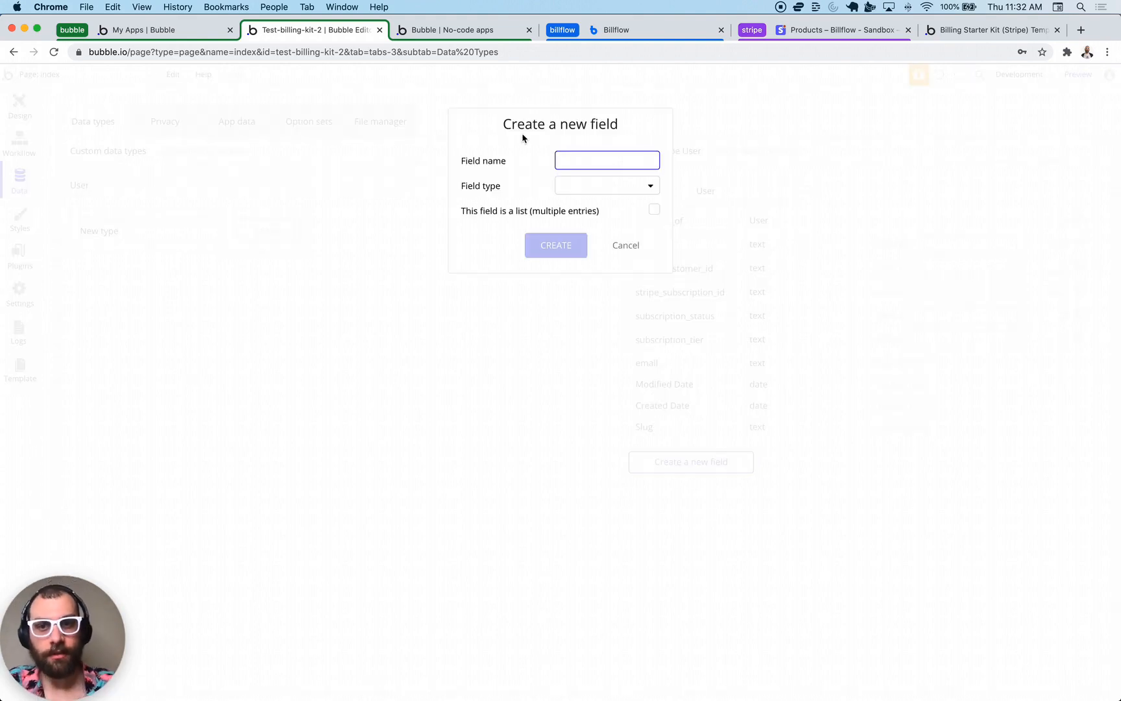
{"action": "type", "text": "team_allocation"}
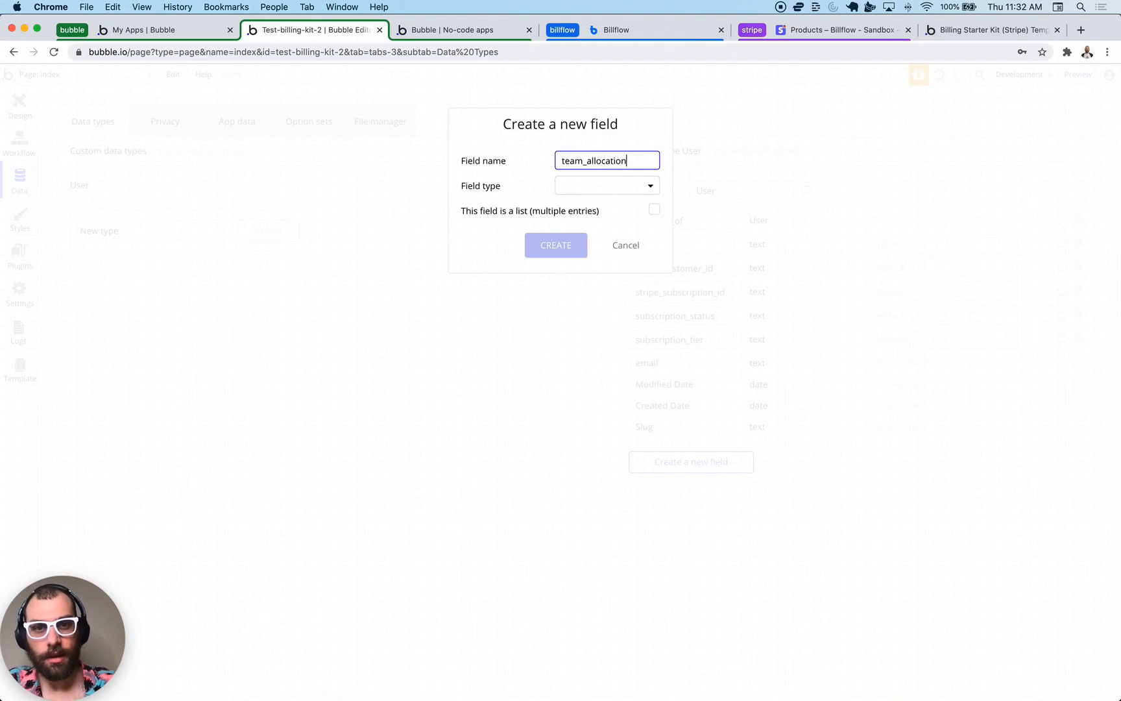
{"action": "left_click", "coordinate": [583, 196]}
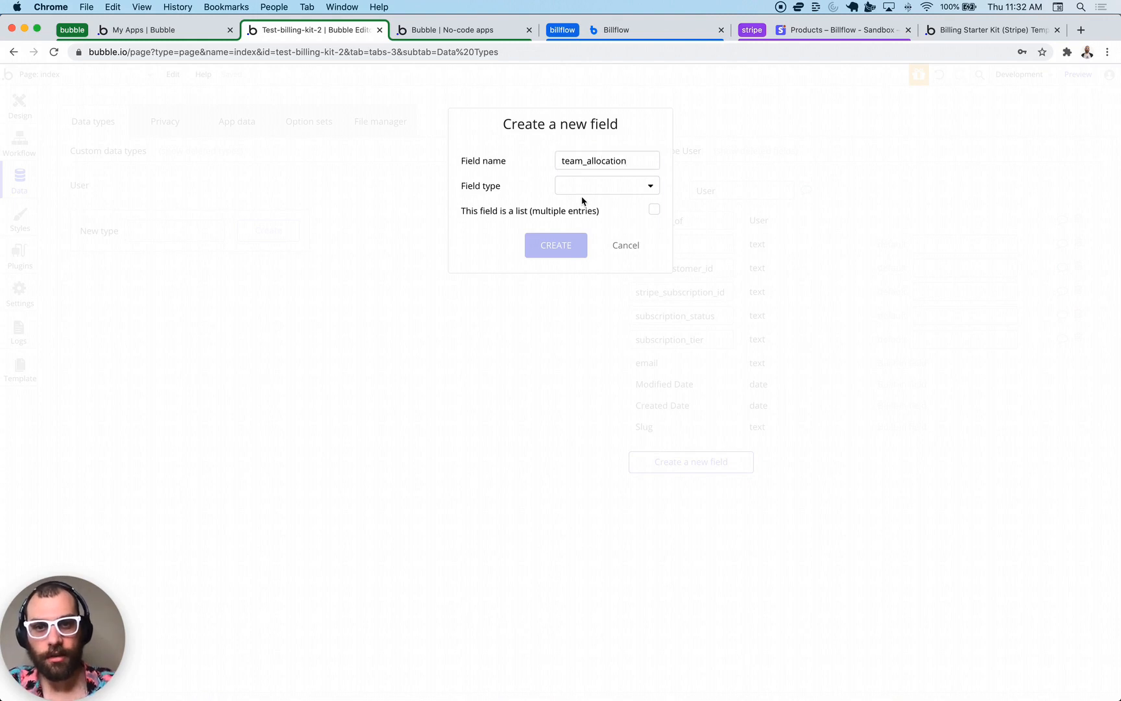
{"action": "left_click", "coordinate": [578, 223]}
{"action": "left_click", "coordinate": [561, 253]}
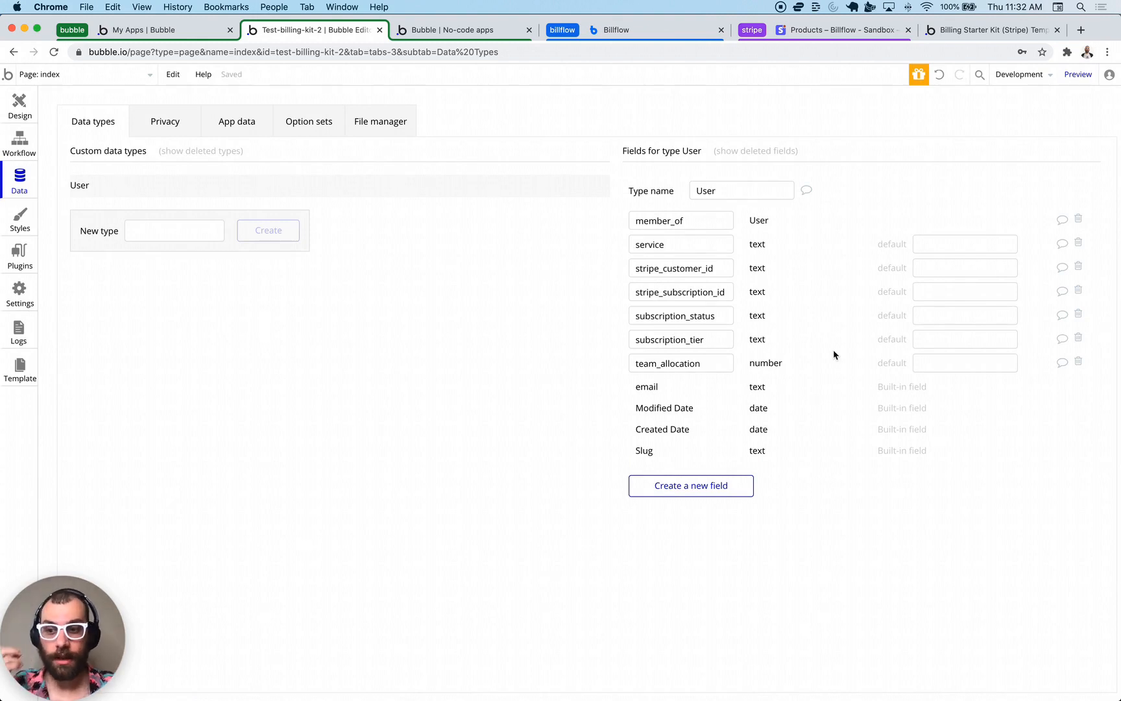
{"action": "left_click", "coordinate": [946, 361]}
{"action": "type", "text": "3"}
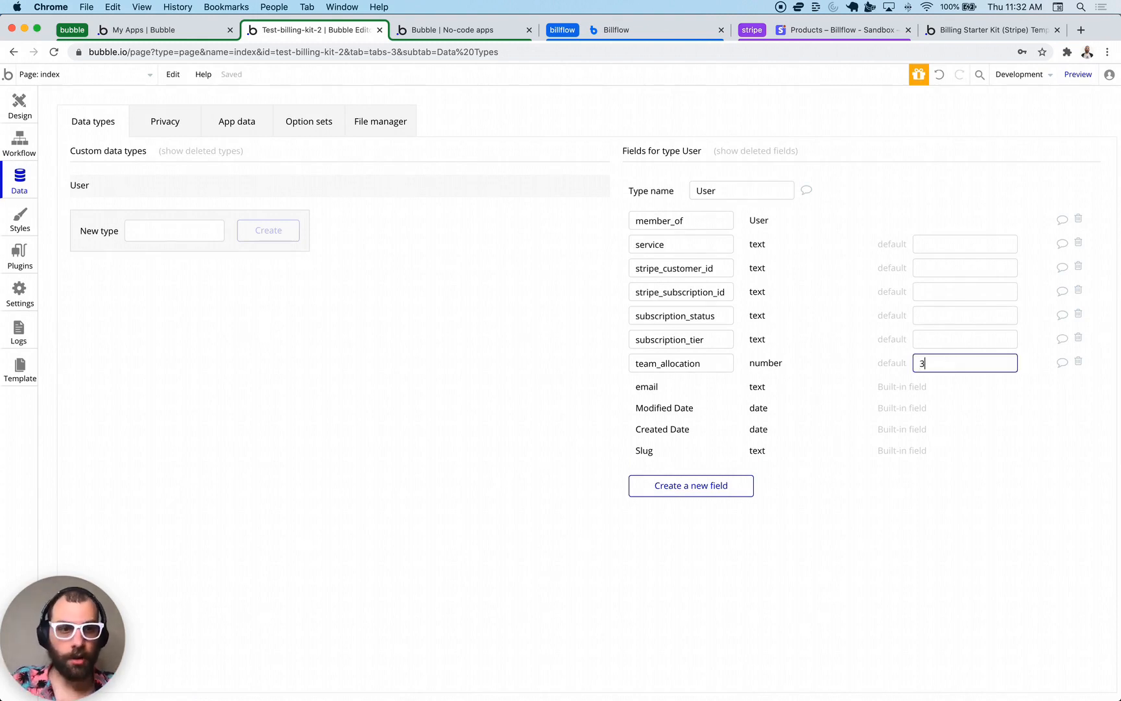
{"action": "left_click", "coordinate": [545, 378]}
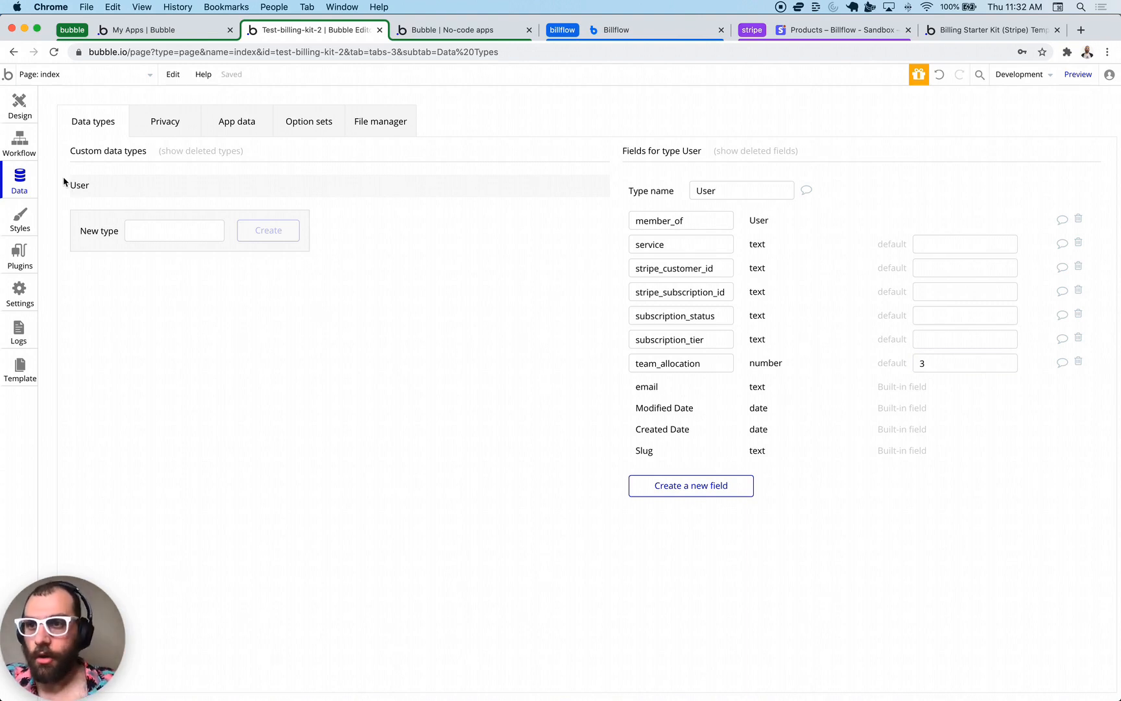
{"action": "left_click", "coordinate": [20, 251]}
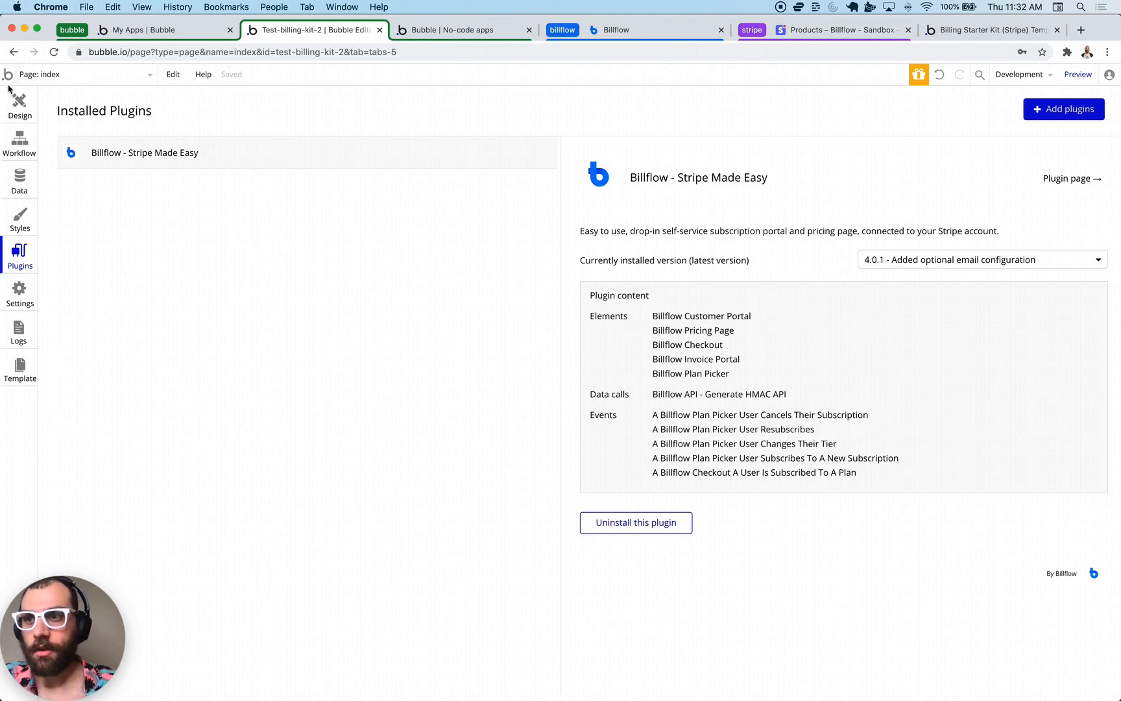
- Create a new page named team
{"action": "left_click", "coordinate": [26, 115]}
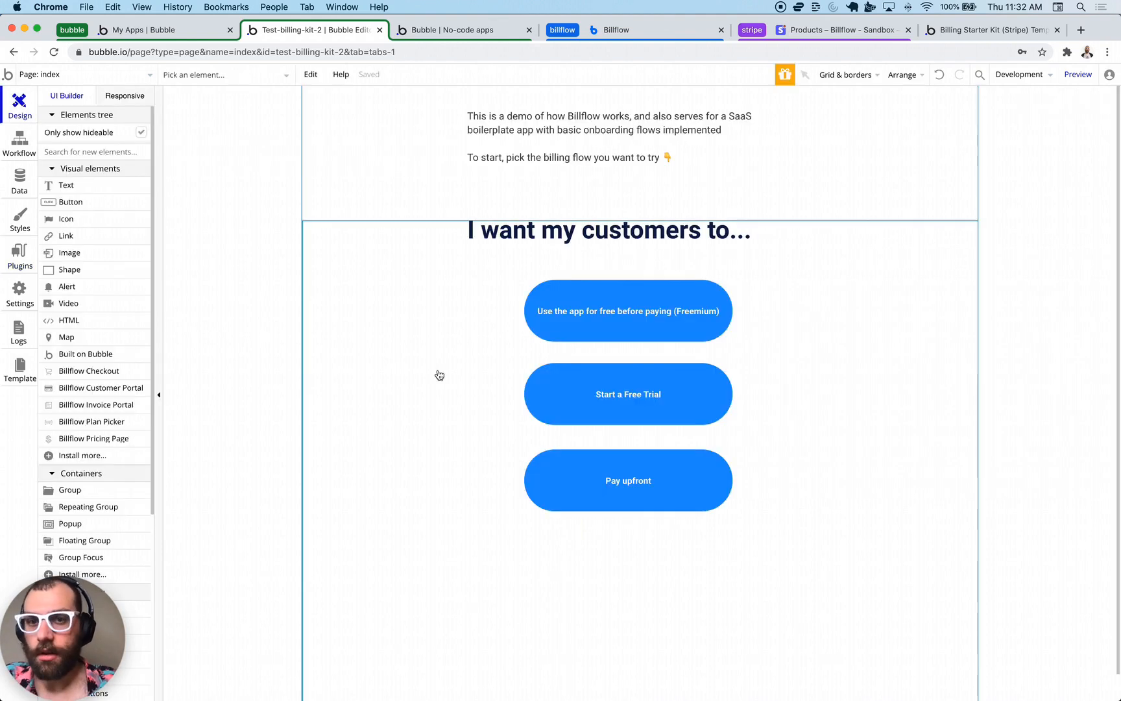
{"action": "left_click", "coordinate": [65, 76]}
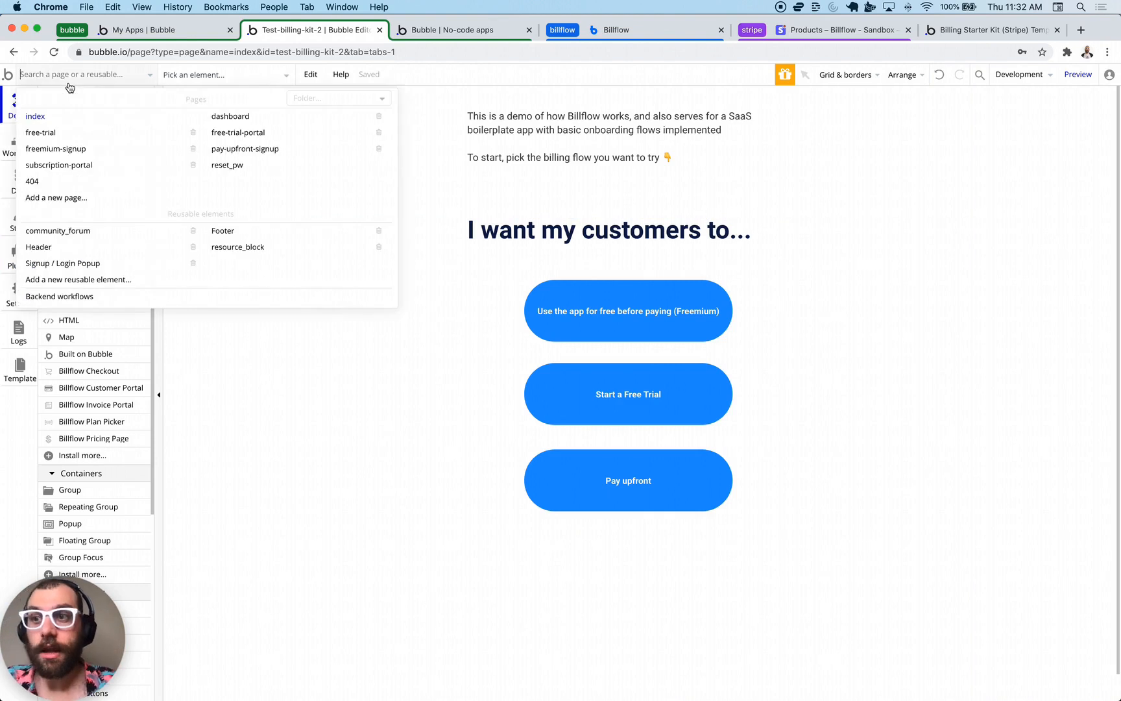
{"action": "left_click", "coordinate": [105, 206]}
{"action": "type", "text": "team"}
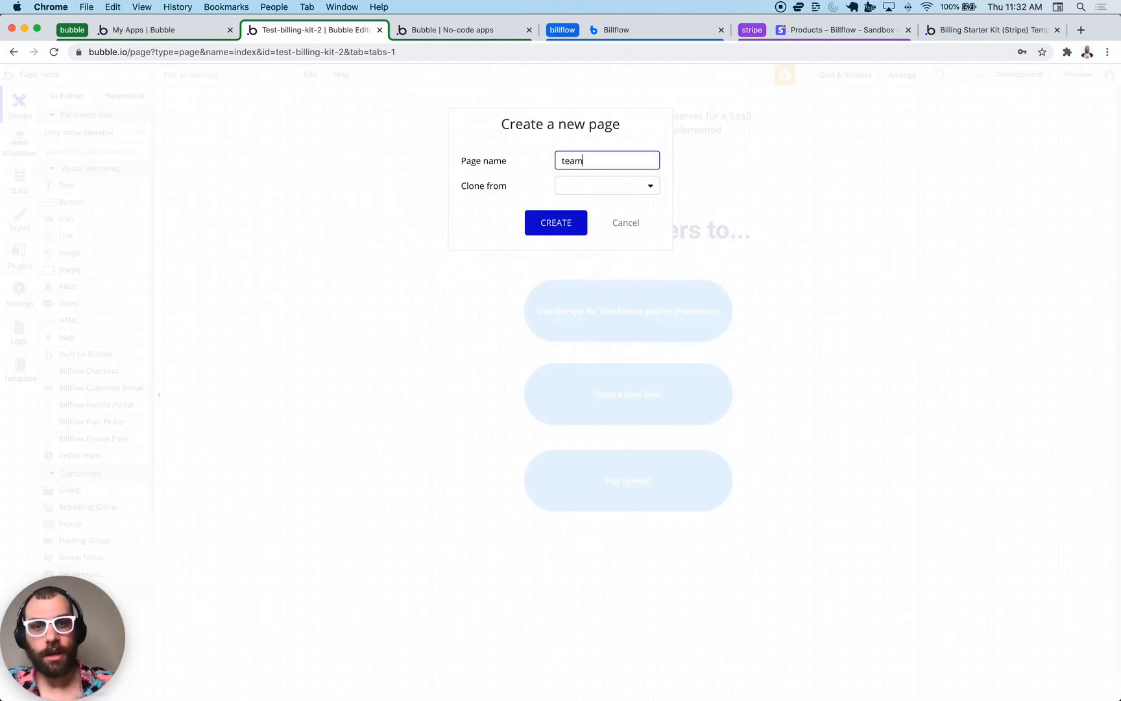
{"action": "left_click", "coordinate": [534, 234]}
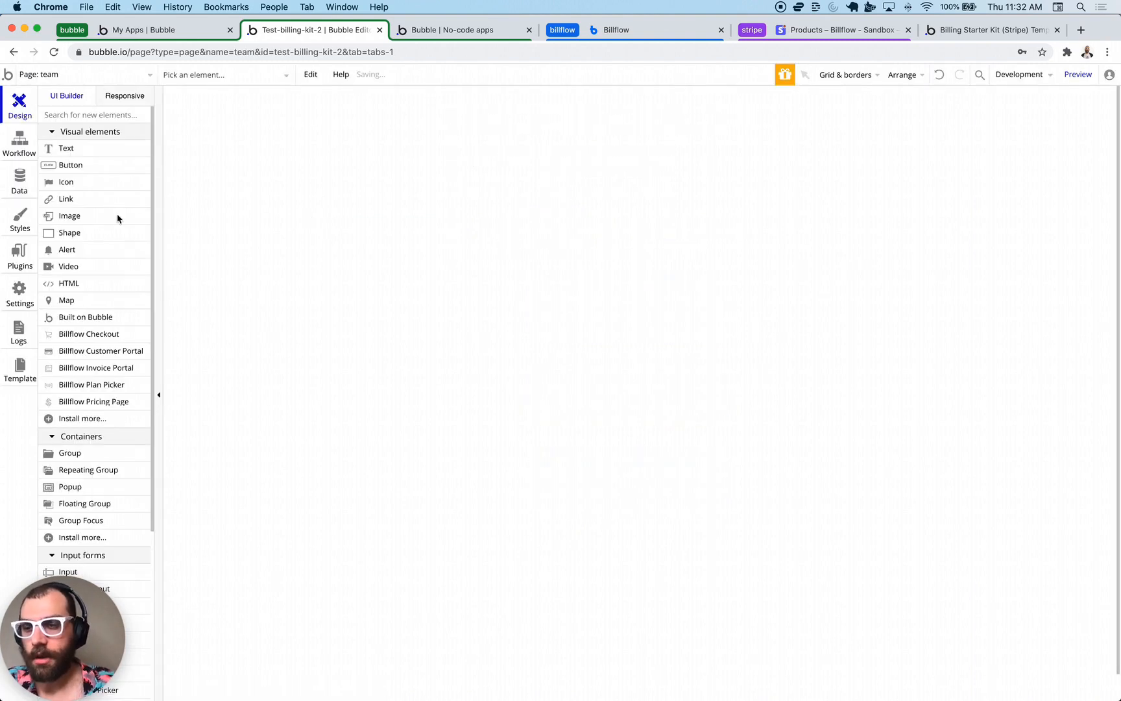
- Add a 485 by 588 repeating group of Users at the page top, sourced from Search for Users
{"action": "left_click_drag", "start_coordinate": [87, 474], "coordinate": [496, 225]}
{"action": "left_click_drag", "start_coordinate": [531, 268], "coordinate": [550, 157]}
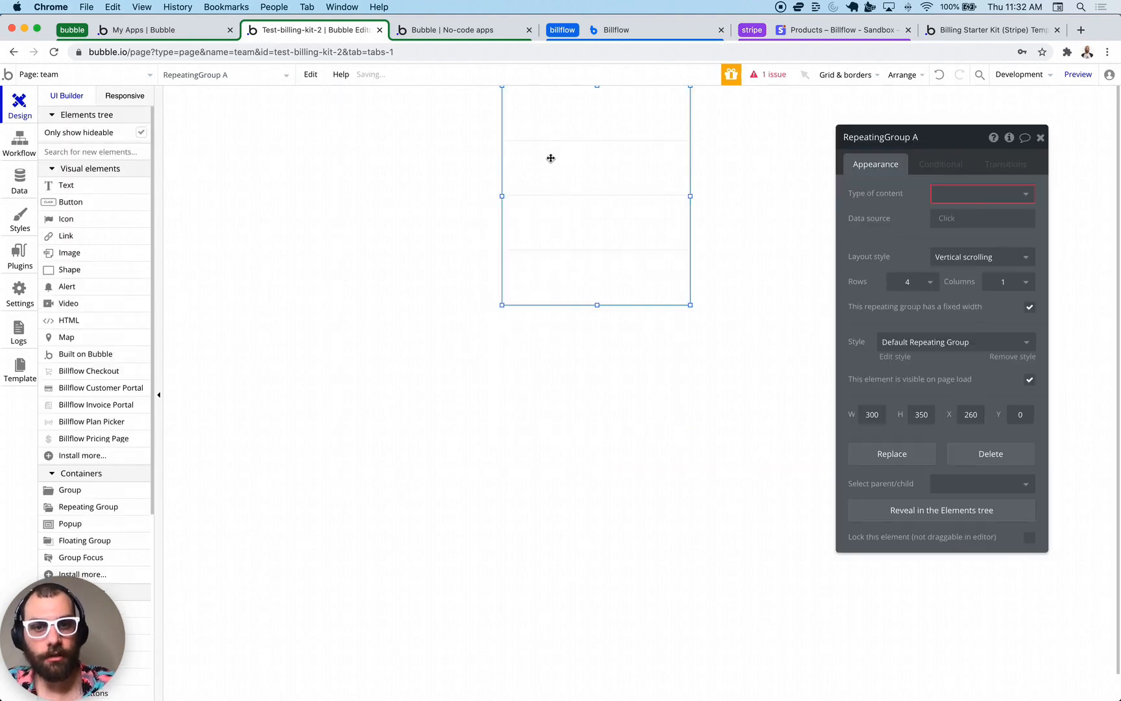
{"action": "left_click_drag", "start_coordinate": [689, 305], "coordinate": [806, 454]}
{"action": "left_click", "coordinate": [967, 195]}
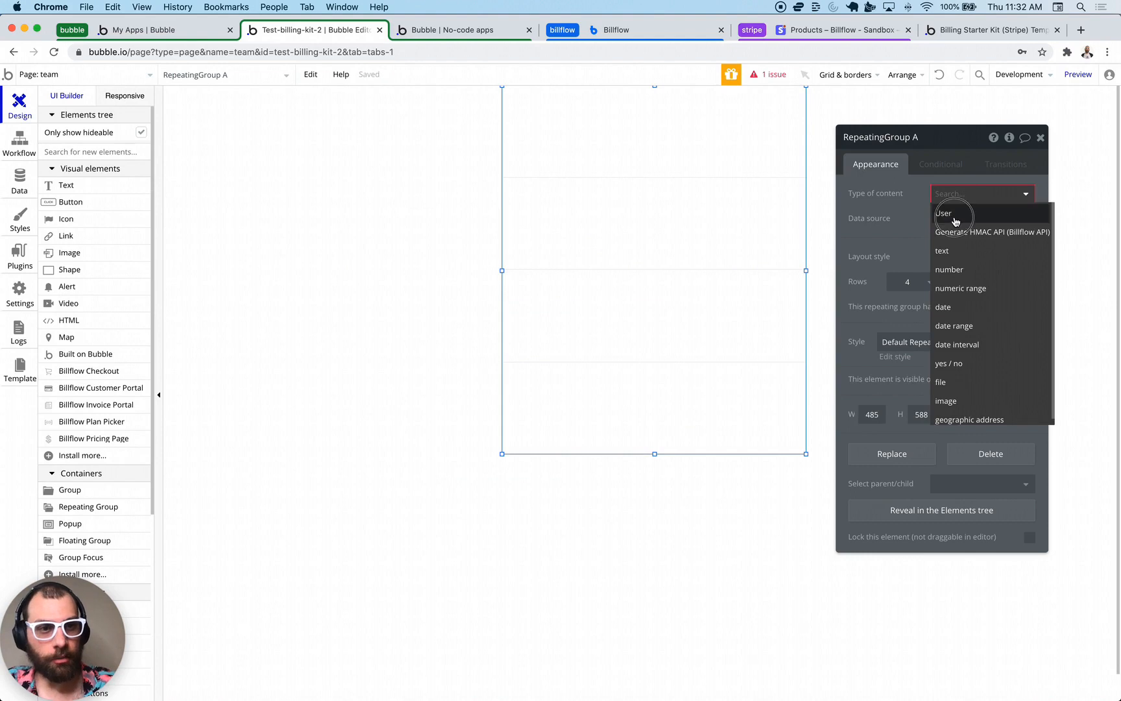
{"action": "left_click", "coordinate": [954, 216]}
{"action": "left_click", "coordinate": [955, 219]}
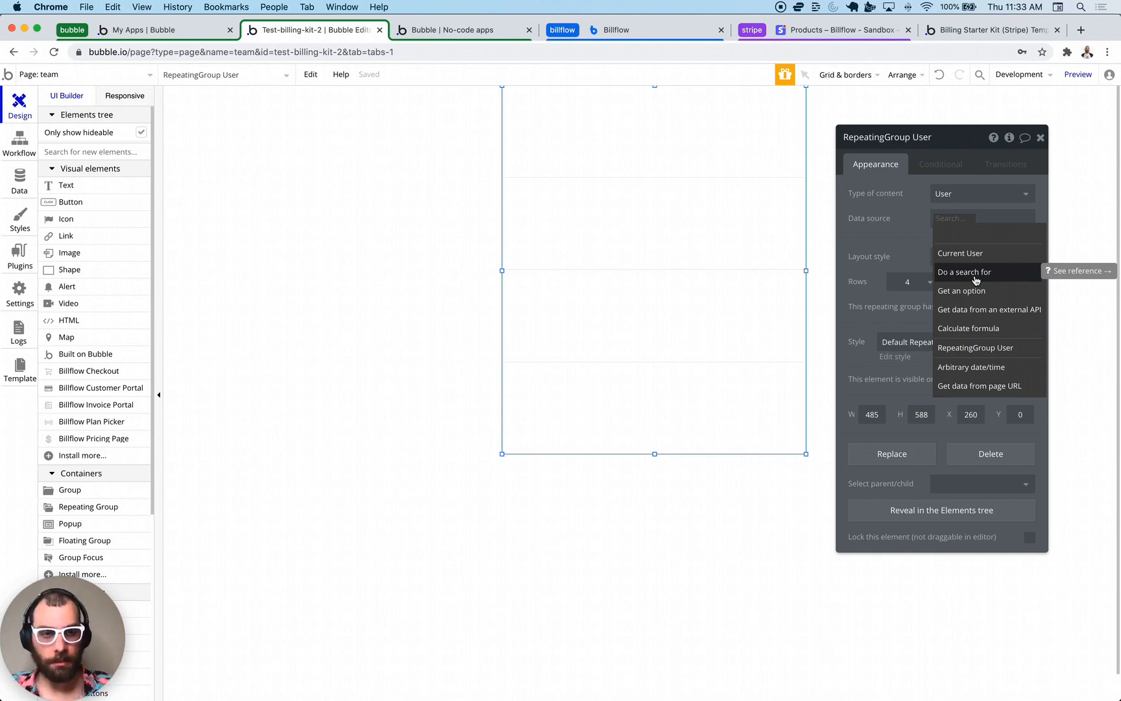
{"action": "left_click", "coordinate": [965, 272]}
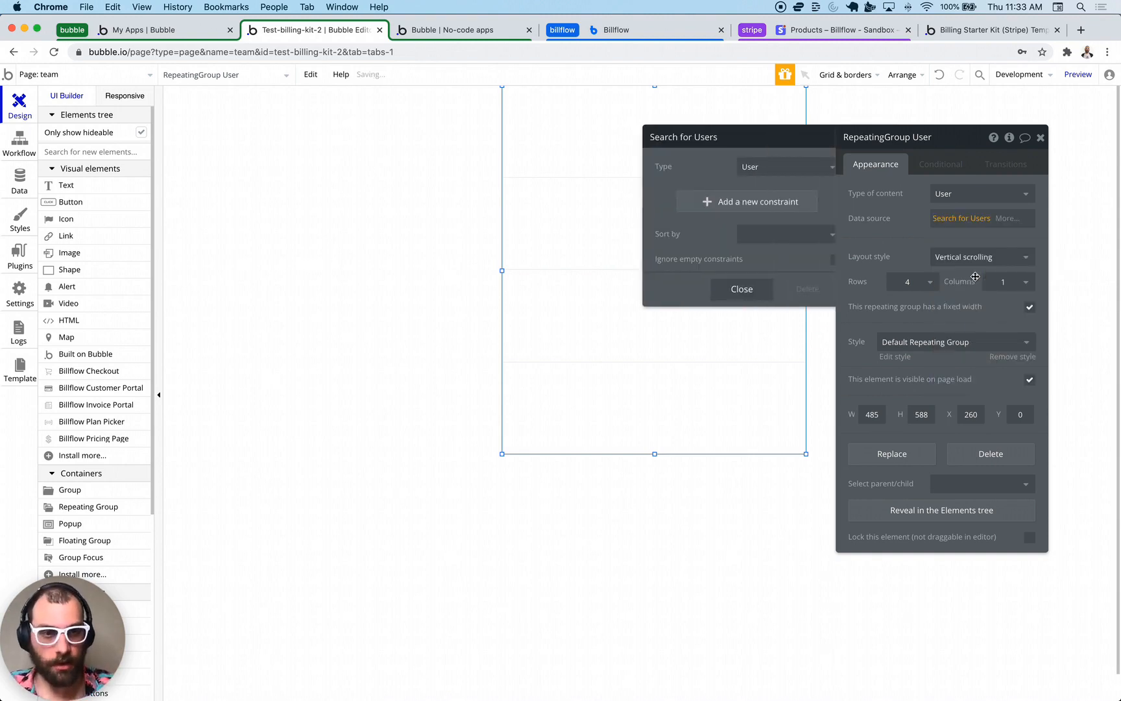
- Constrain the user search to member_of = Current User
{"action": "left_click", "coordinate": [722, 204]}
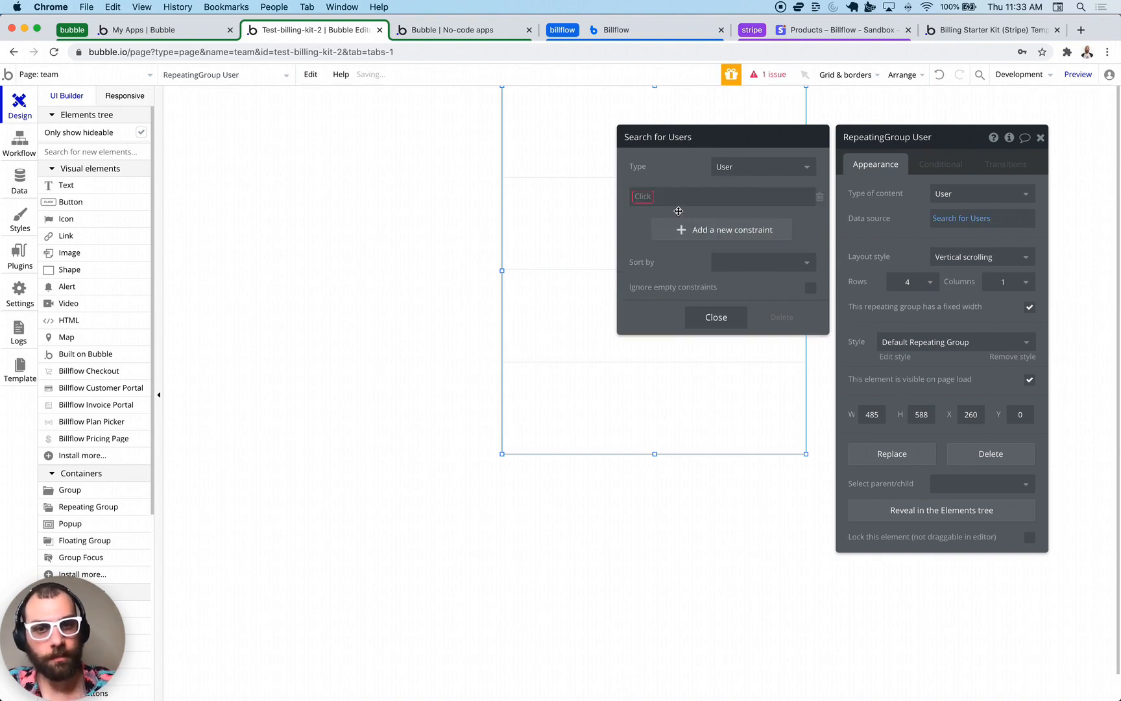
{"action": "left_click", "coordinate": [633, 197]}
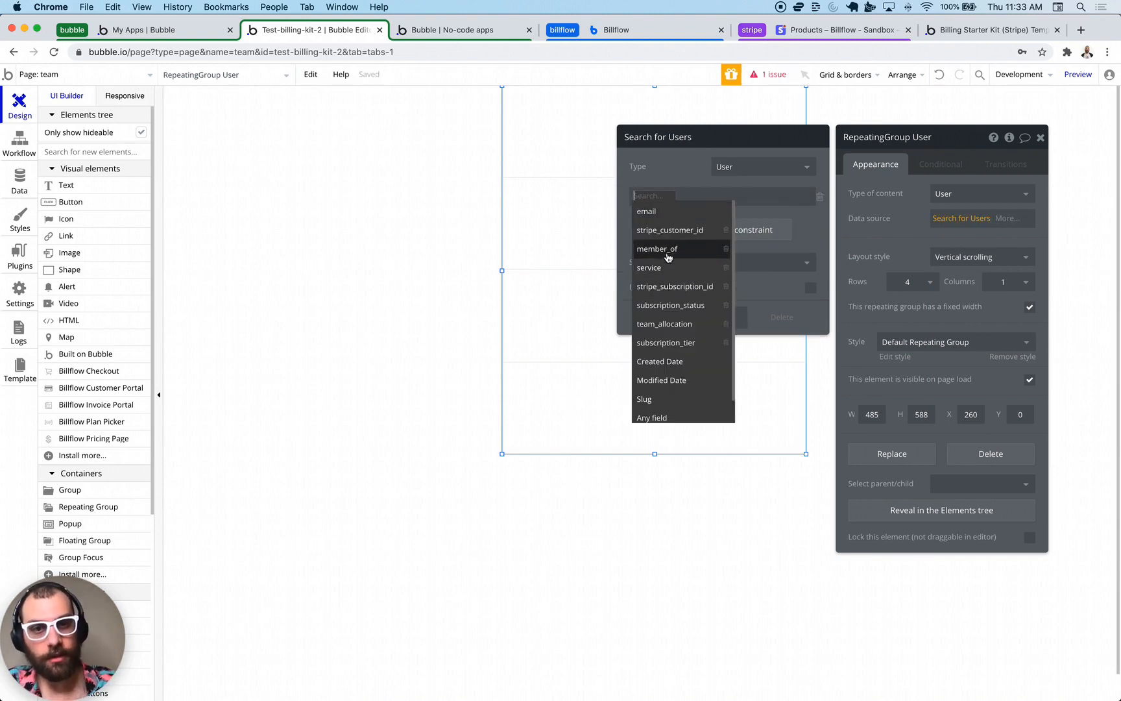
{"action": "left_click", "coordinate": [667, 249]}
{"action": "left_click", "coordinate": [692, 197]}
{"action": "left_click", "coordinate": [706, 201]}
{"action": "left_click", "coordinate": [705, 203]}
{"action": "left_click", "coordinate": [700, 211]}
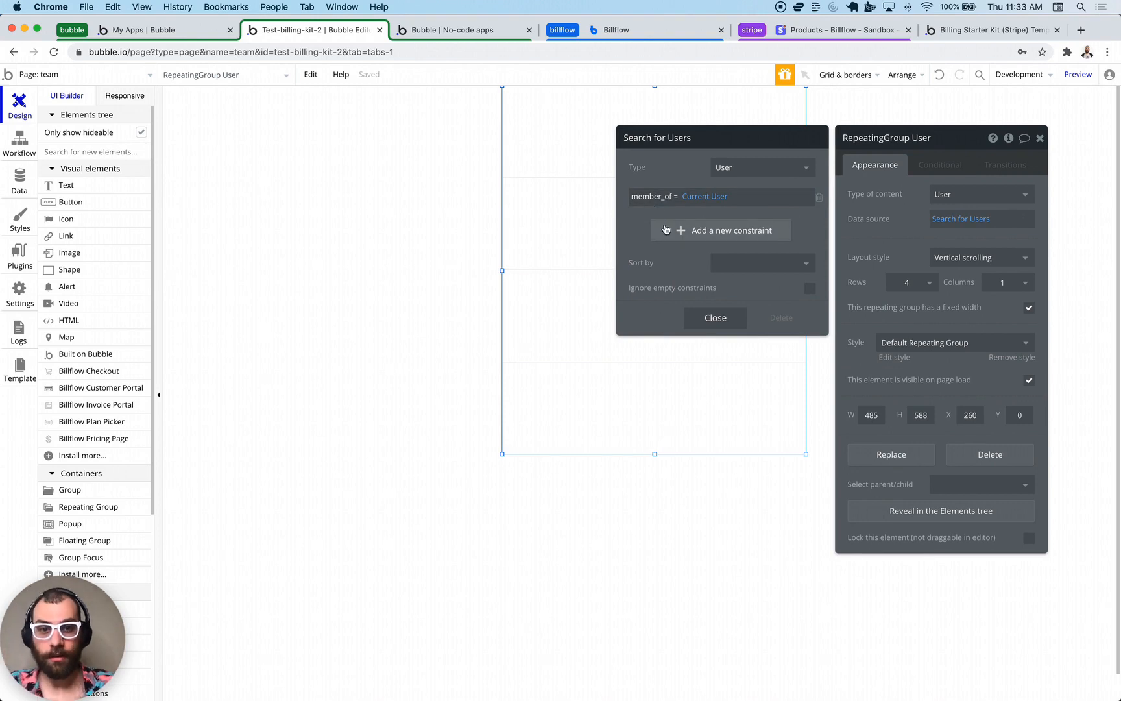
{"action": "left_click", "coordinate": [716, 323]}
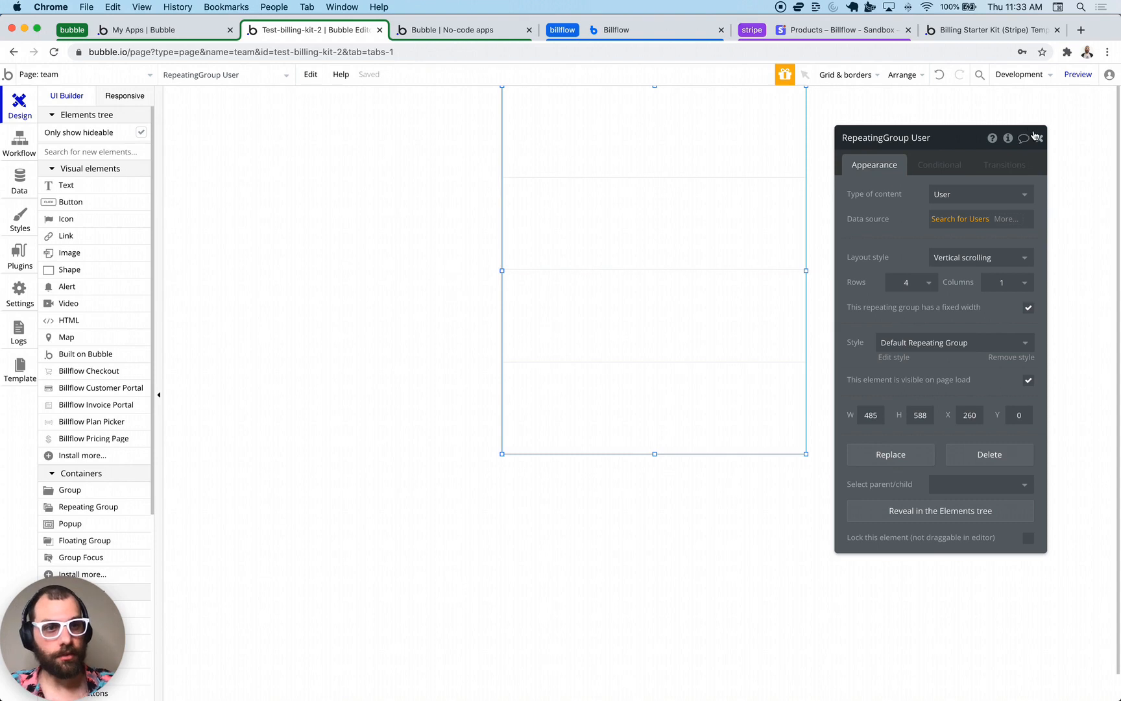
- Set the repeating group to show 10 rows
{"action": "left_click_drag", "start_coordinate": [105, 195], "coordinate": [557, 135]}
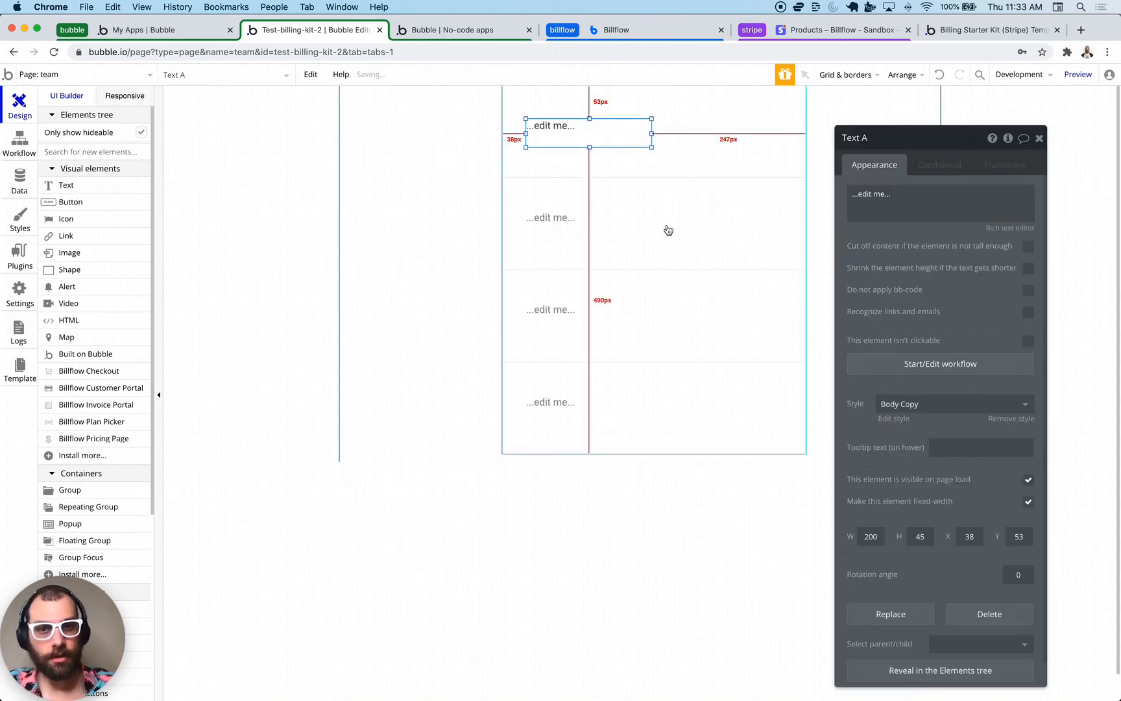
{"action": "left_click", "coordinate": [663, 205]}
{"action": "left_click", "coordinate": [916, 283]}
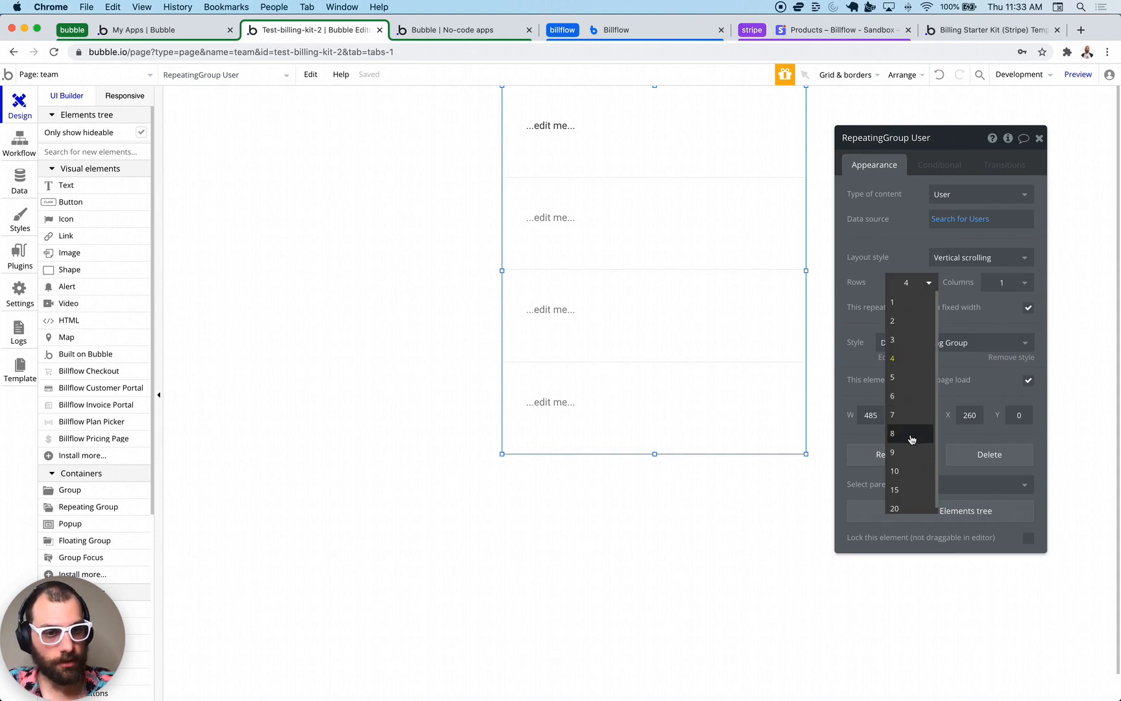
{"action": "left_click", "coordinate": [903, 466]}
{"action": "key", "text": "super+z"}
{"action": "key", "text": "super+z"}
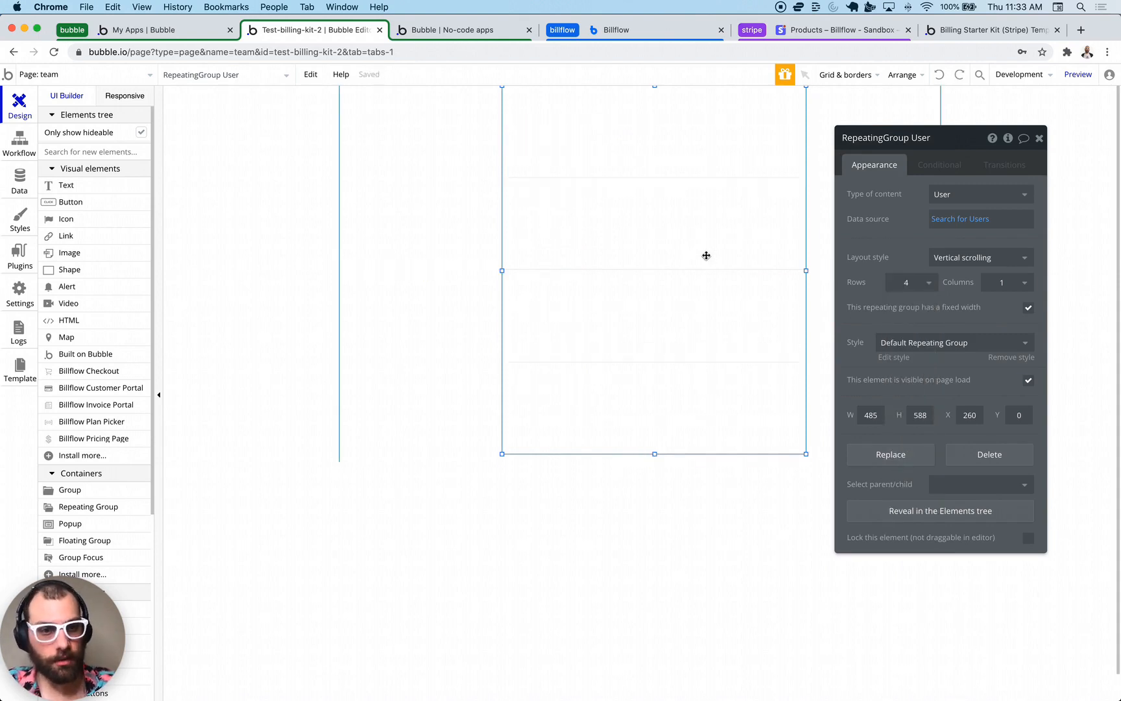
{"action": "left_click", "coordinate": [897, 283]}
{"action": "left_click", "coordinate": [891, 467]}
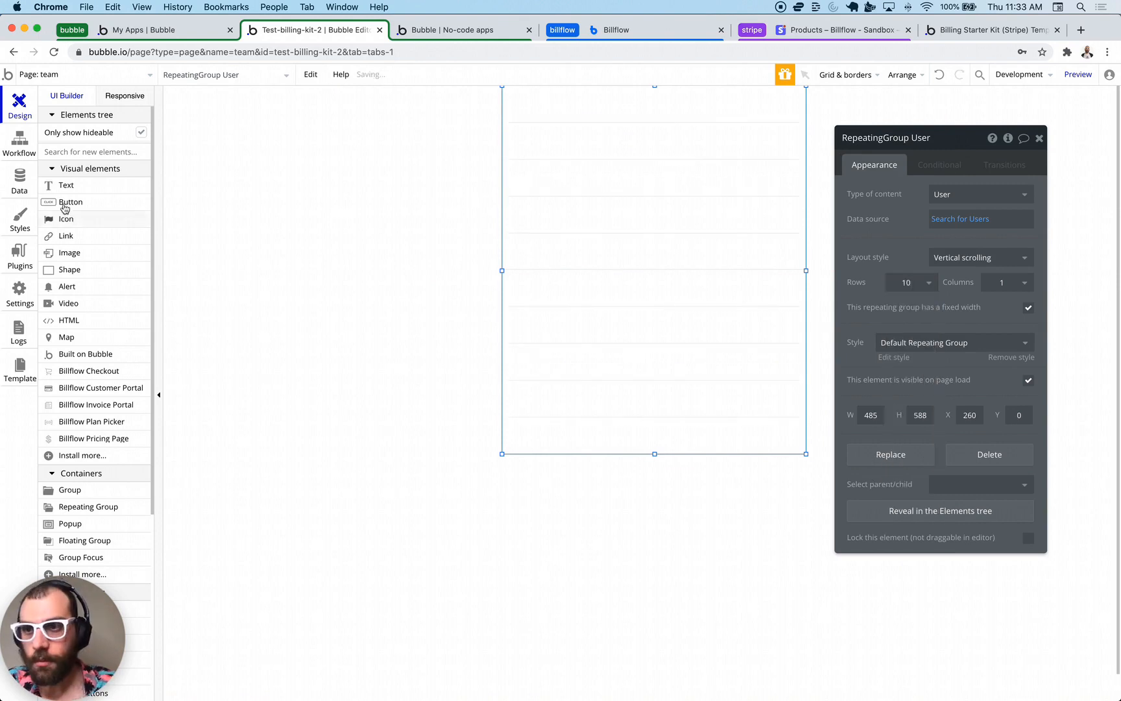
{"action": "left_click_drag", "start_coordinate": [66, 187], "coordinate": [547, 109]}
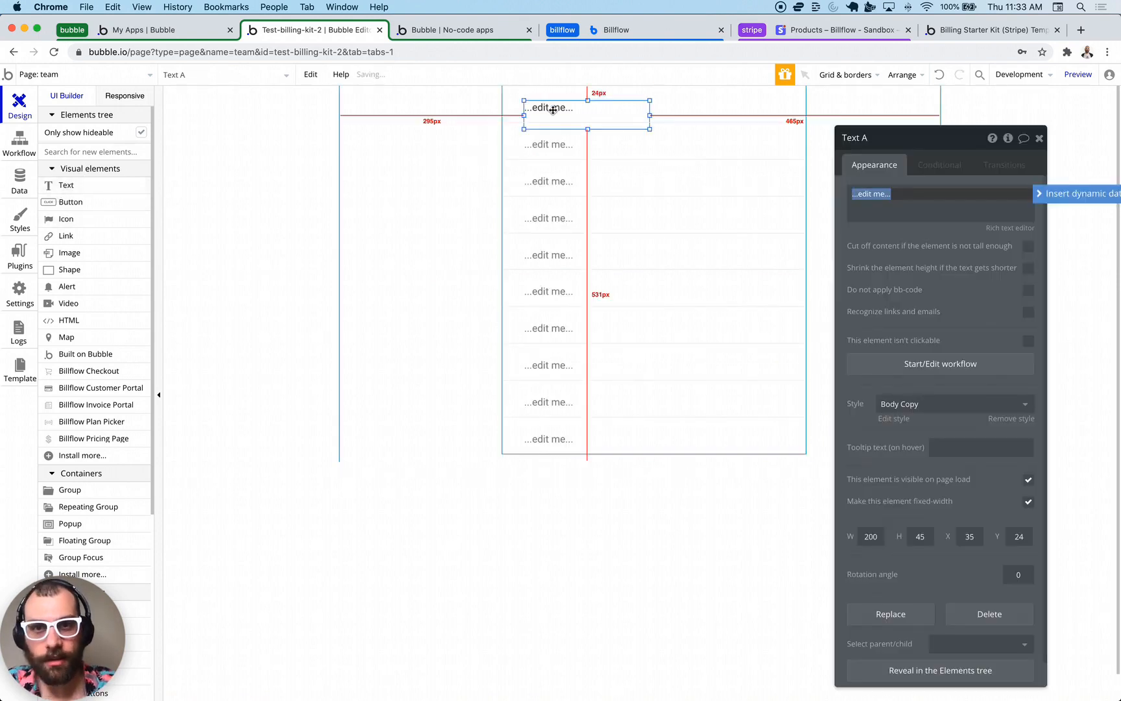
{"action": "left_click", "coordinate": [548, 109]}
{"action": "key", "text": "super+z"}
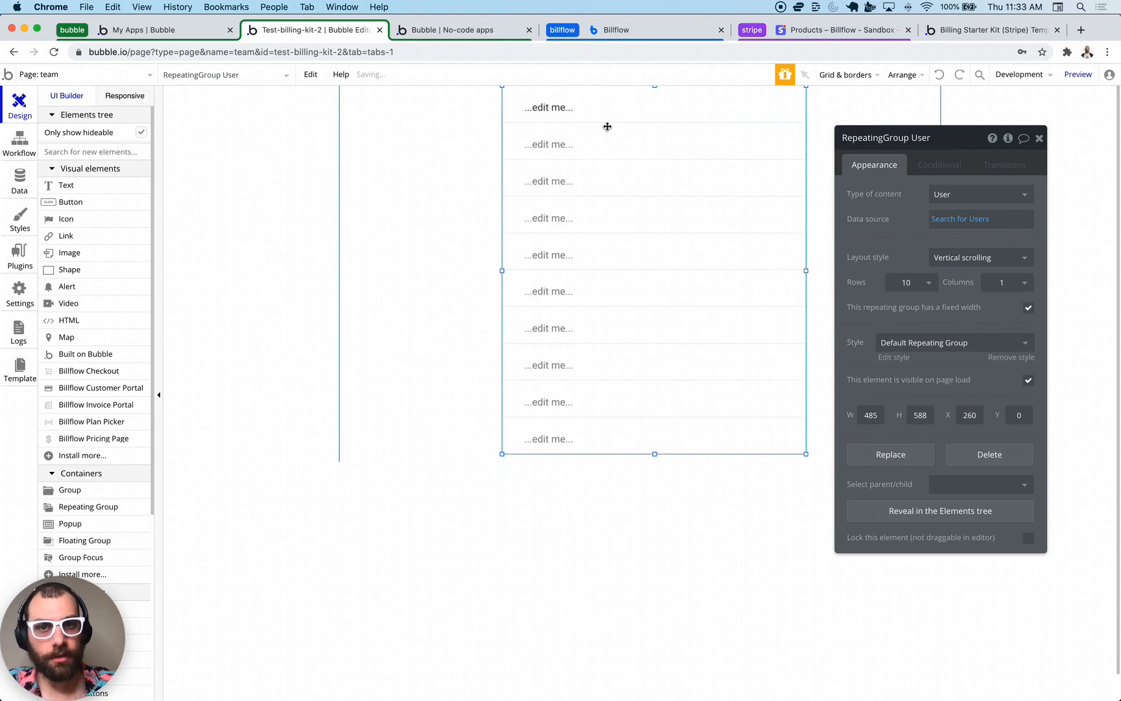
{"action": "left_click", "coordinate": [559, 111]}
{"action": "left_click", "coordinate": [977, 208]}
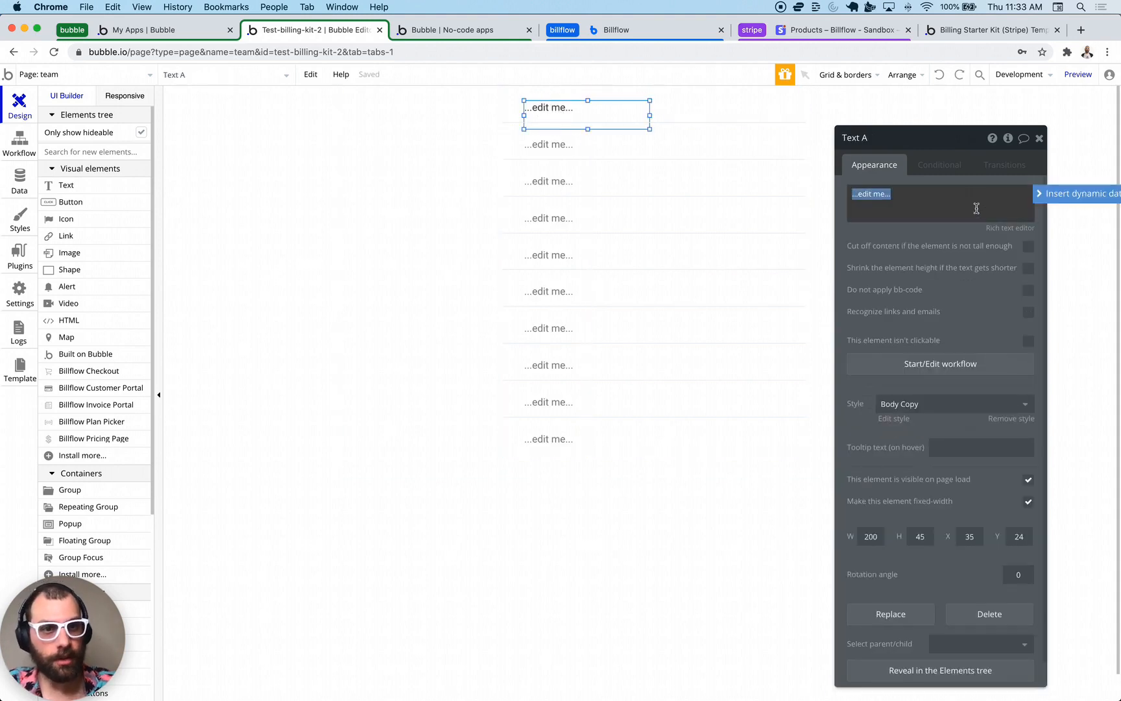
{"action": "left_click", "coordinate": [1071, 193]}
{"action": "left_click", "coordinate": [935, 250]}
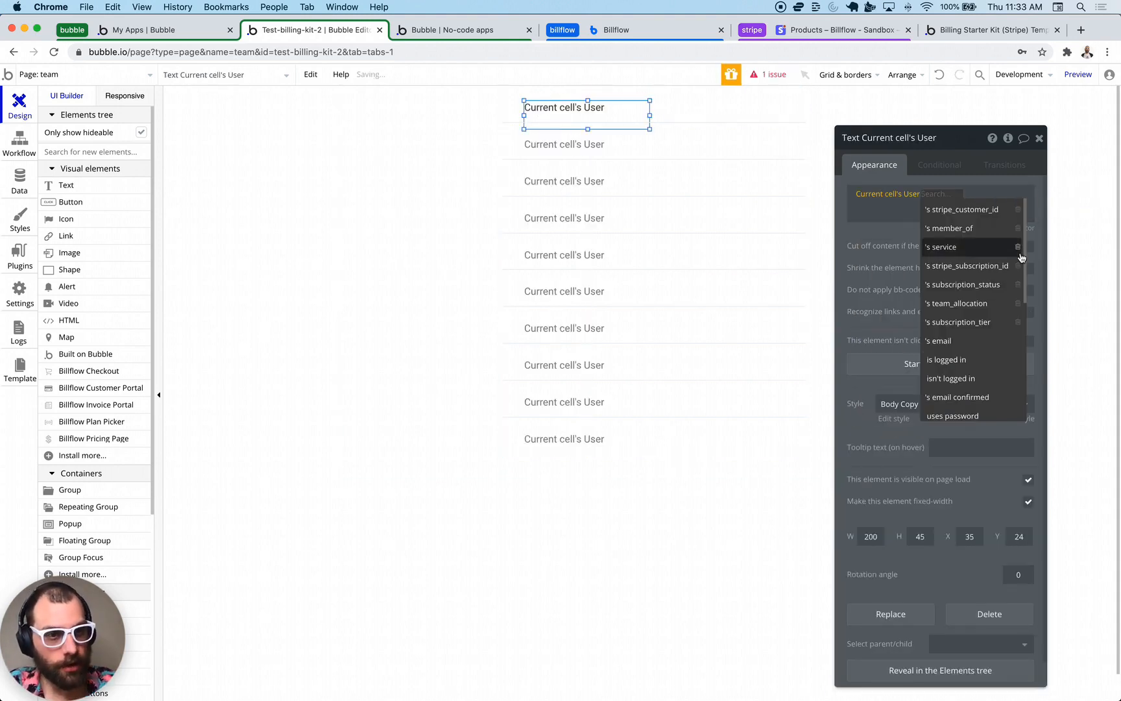
{"action": "left_click", "coordinate": [958, 340]}
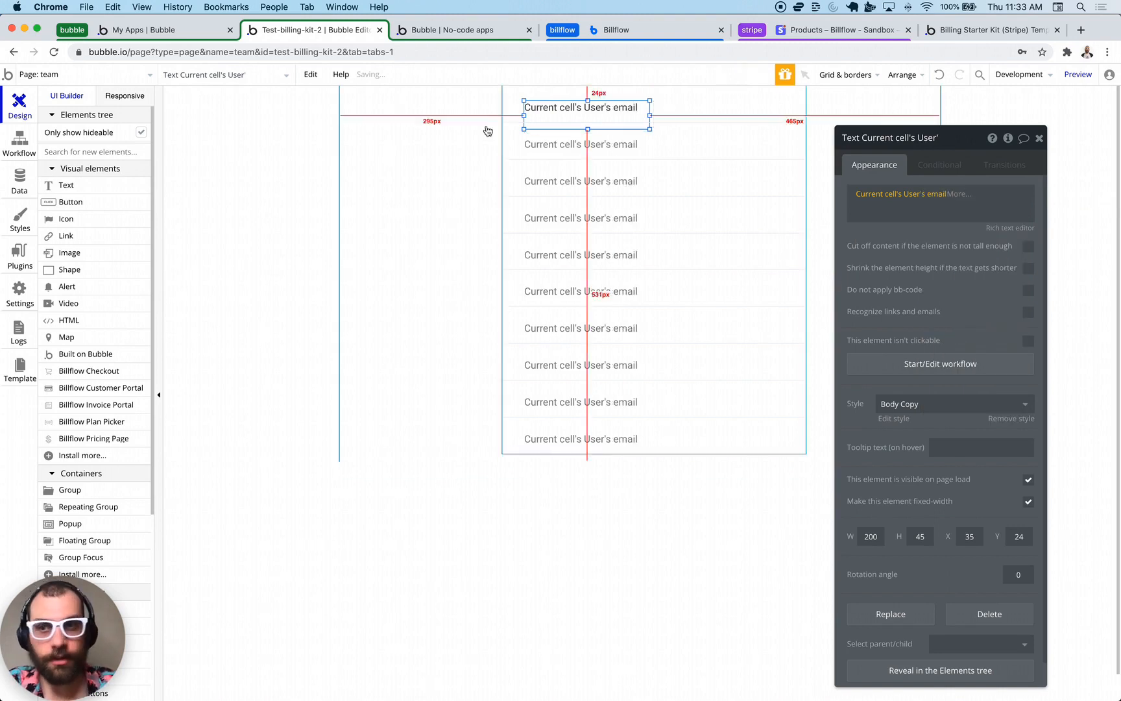
{"action": "left_click", "coordinate": [221, 186]}
- Add a Remove button to each row styled Primary Button - Light
{"action": "left_click_drag", "start_coordinate": [100, 205], "coordinate": [706, 123]}
{"action": "type", "text": "Remove"}
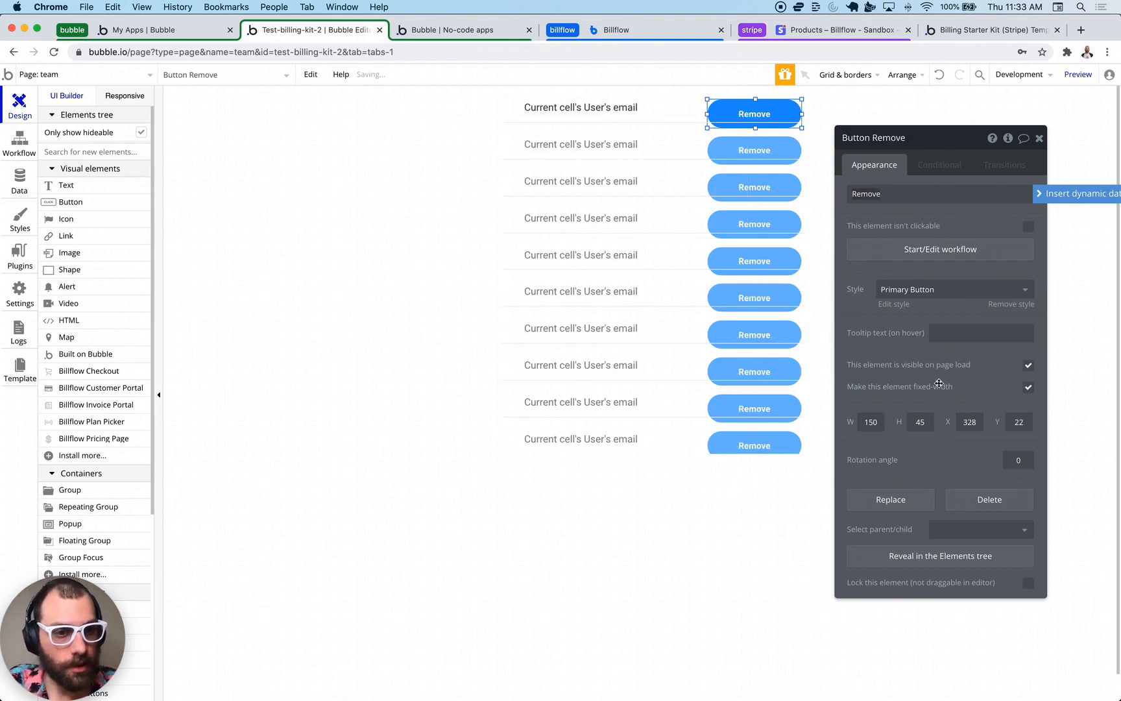
{"action": "left_click", "coordinate": [918, 290]}
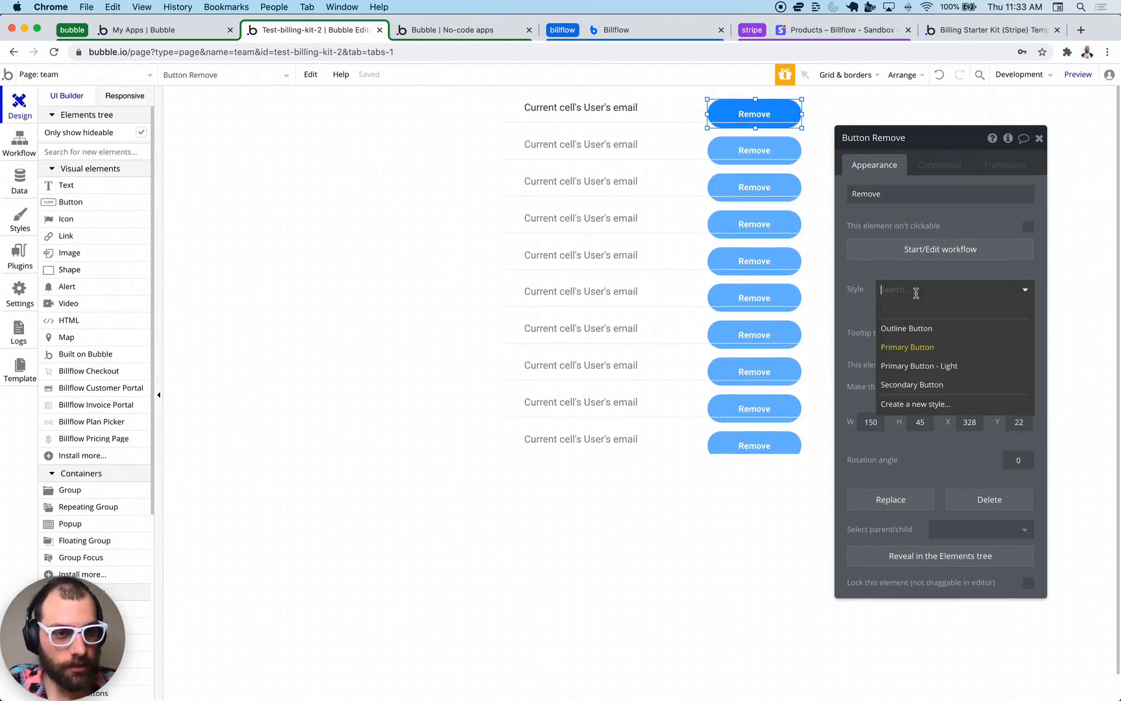
{"action": "left_click", "coordinate": [915, 367]}
{"action": "left_click", "coordinate": [531, 527]}
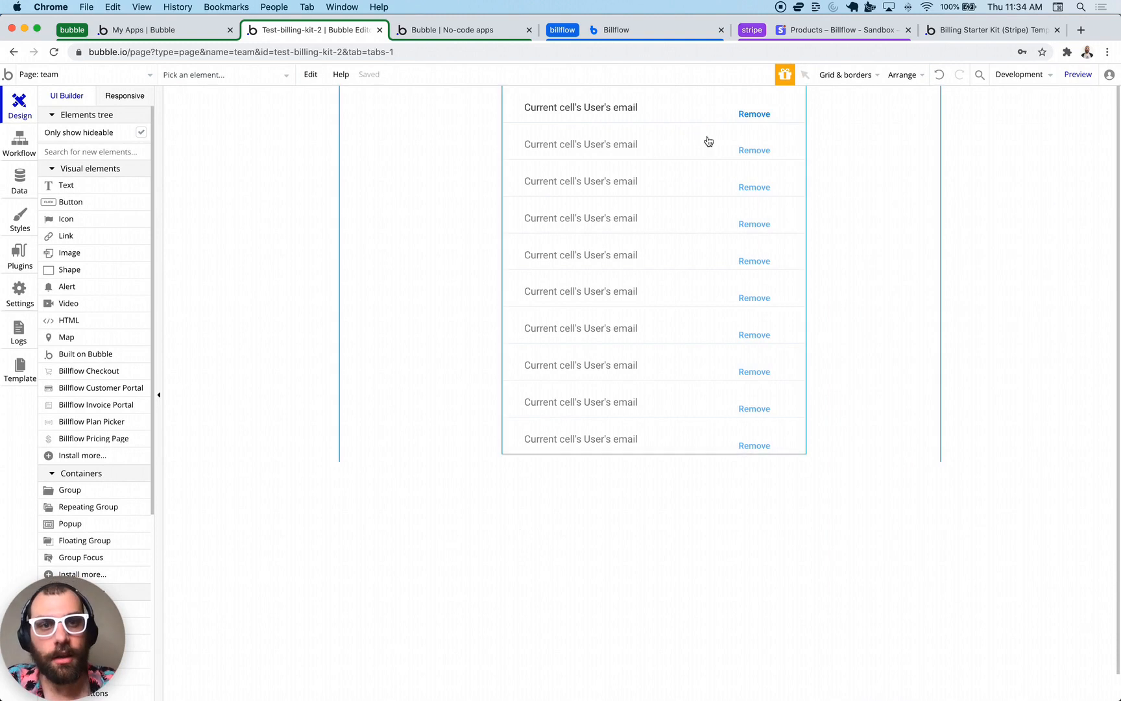
- Nudge the Remove button up in its row and make the team page taller
{"action": "left_click_drag", "start_coordinate": [754, 114], "coordinate": [753, 107]}
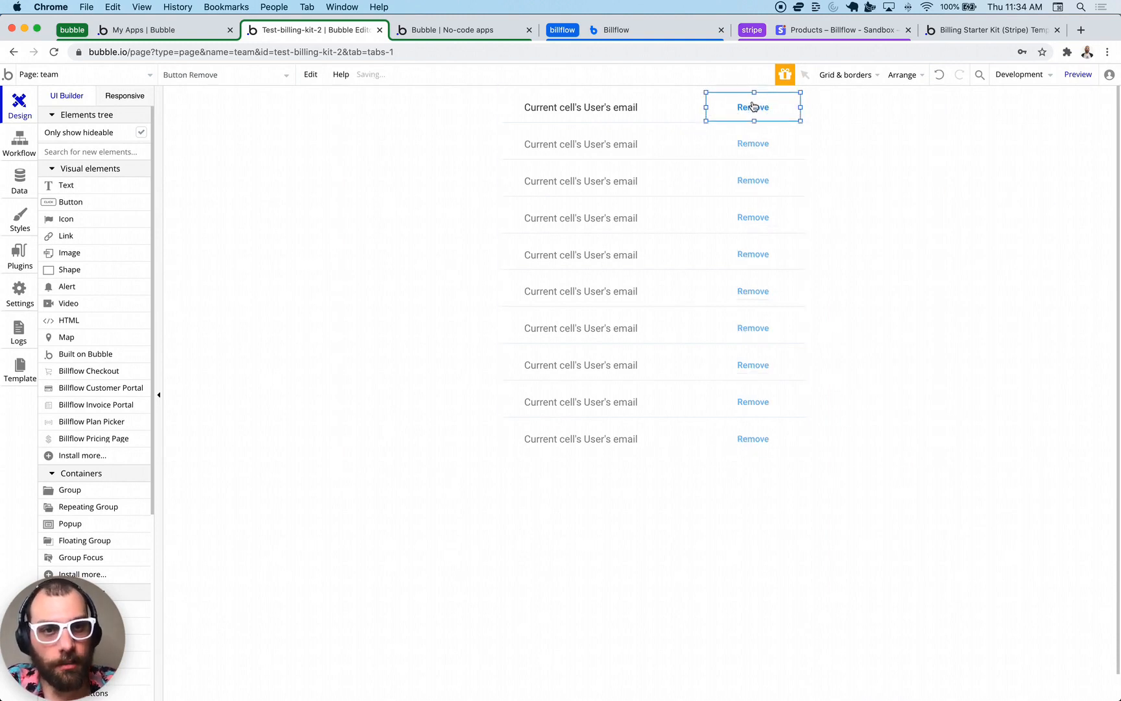
{"action": "left_click", "coordinate": [279, 236]}
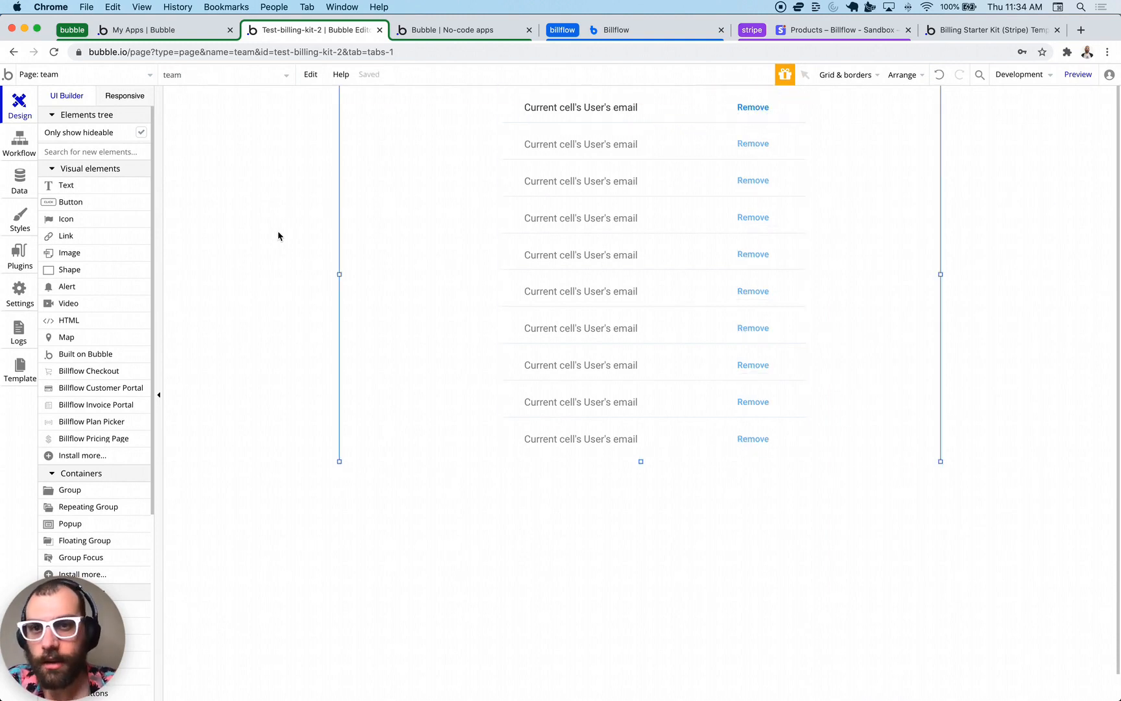
{"action": "left_click", "coordinate": [266, 310]}
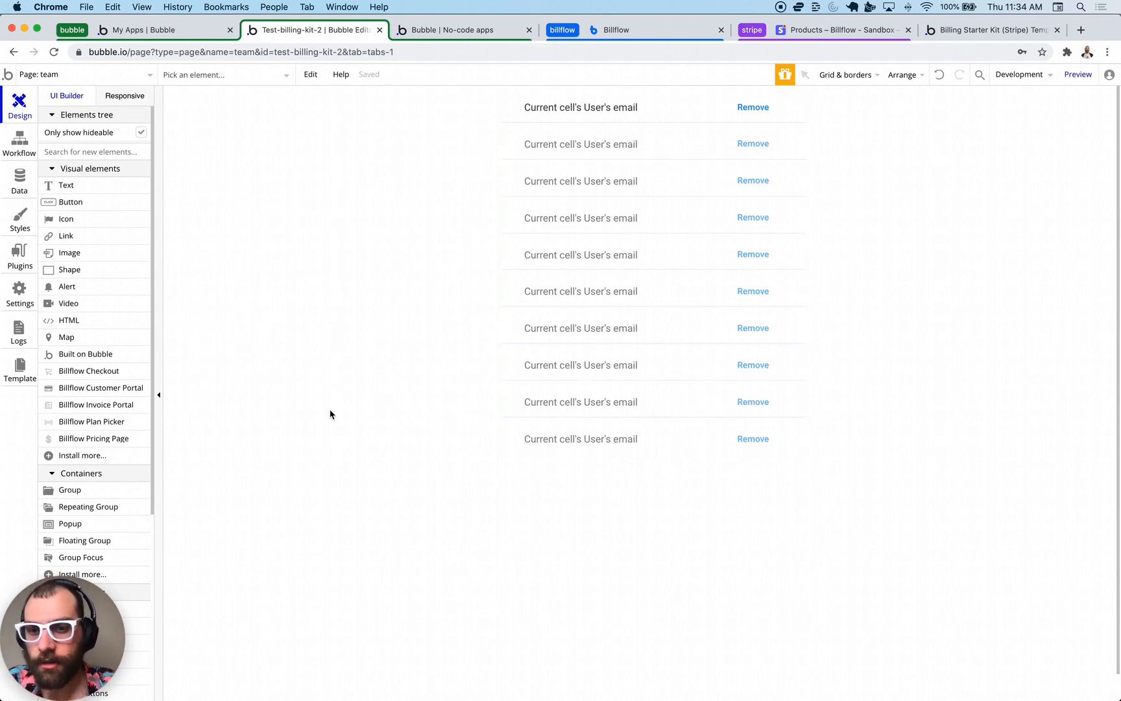
{"action": "left_click", "coordinate": [367, 421]}
{"action": "left_click_drag", "start_coordinate": [641, 461], "coordinate": [641, 564]}
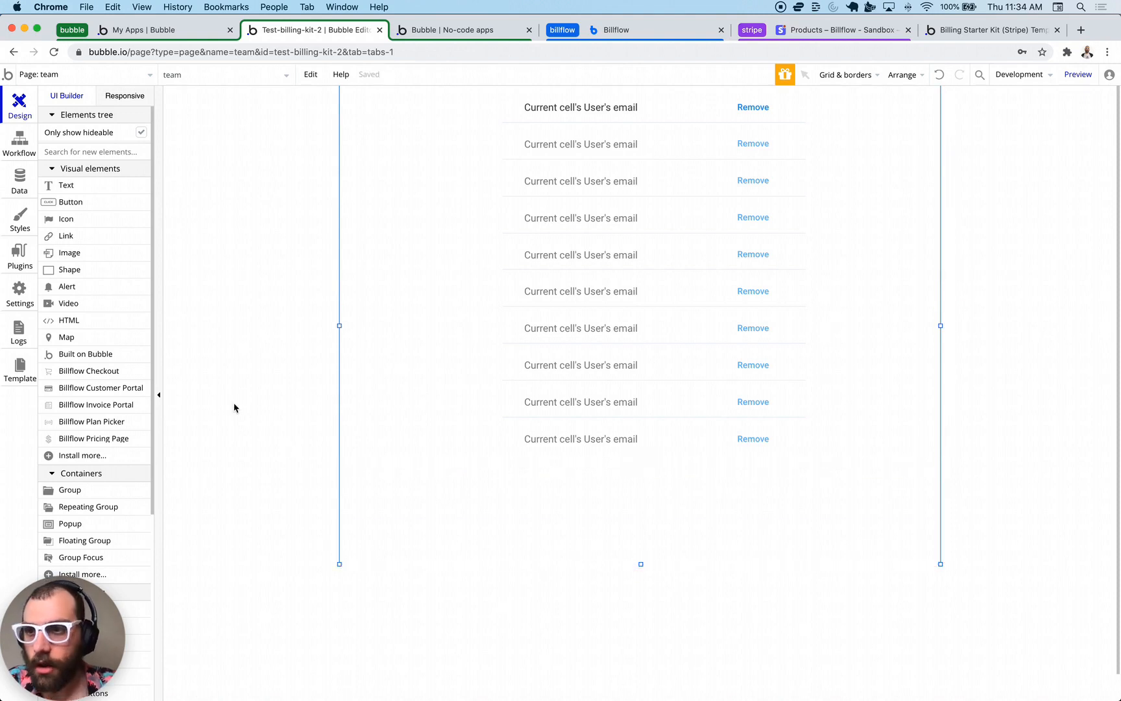
- Place an Invite Team Member button below the member list
{"action": "left_click_drag", "start_coordinate": [72, 203], "coordinate": [634, 498]}
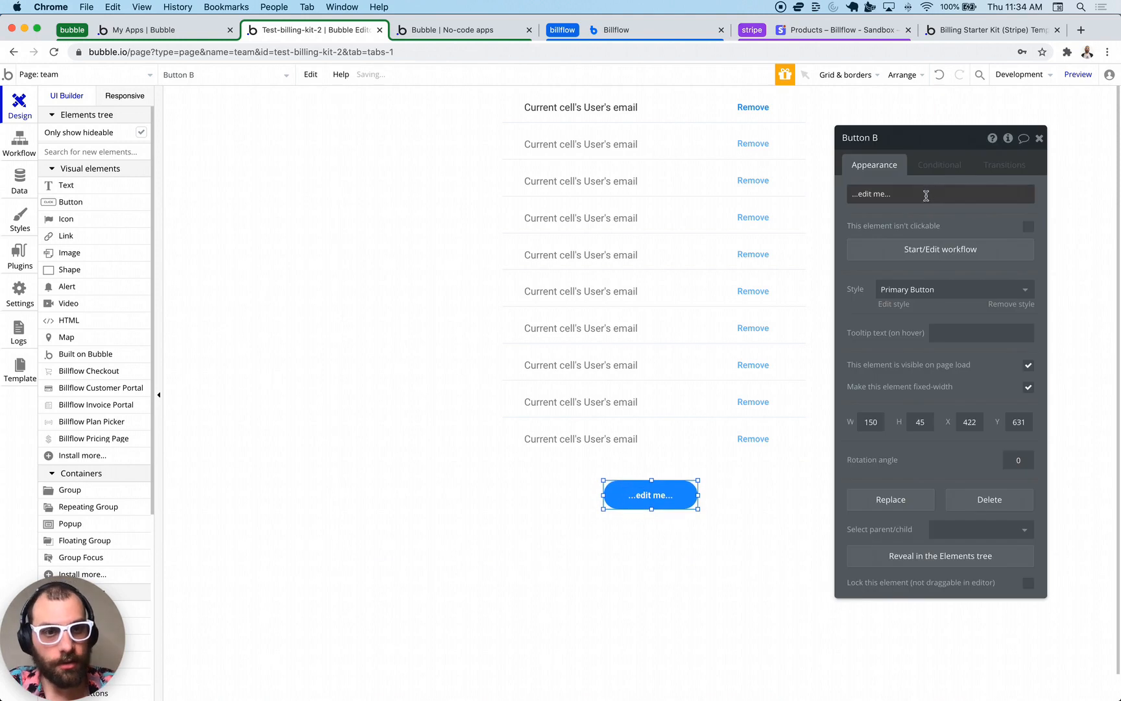
{"action": "type", "text": "Invite Team Mm"}
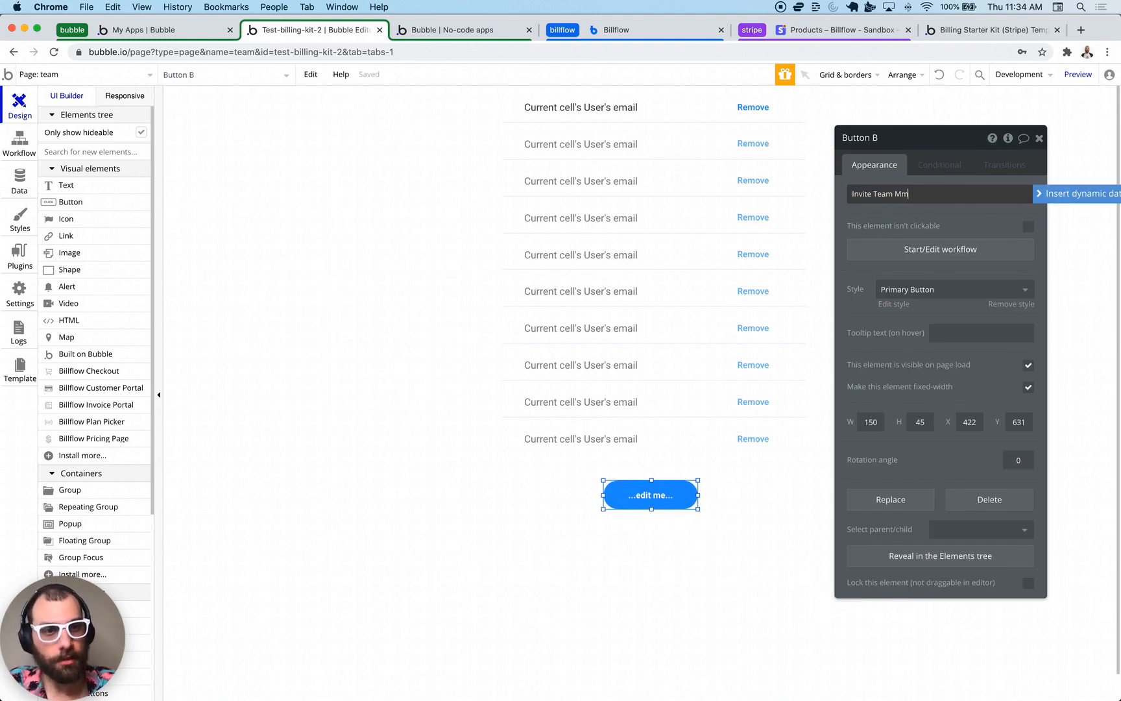
{"action": "key", "text": "Escape"}
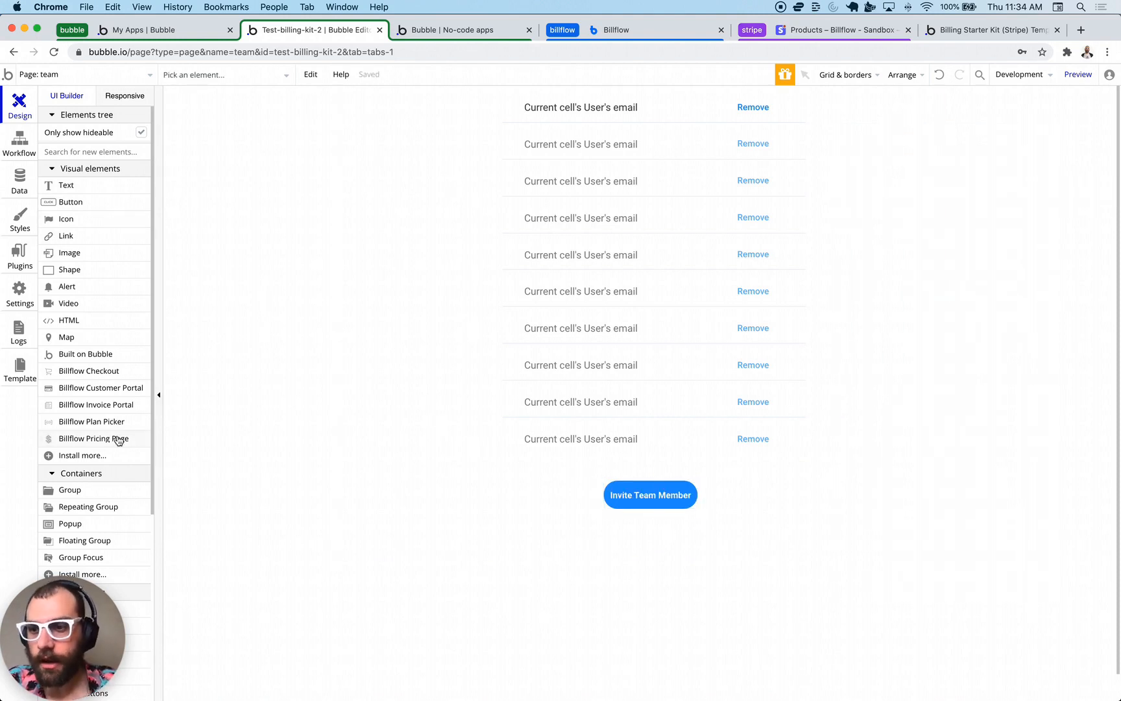
{"action": "scroll", "coordinate": [118, 440], "scroll_direction": "down", "scroll_amount": 3}
- Add a popup named Invite Popup and enlarge it to 738 by 494
{"action": "left_click", "coordinate": [568, 274]}
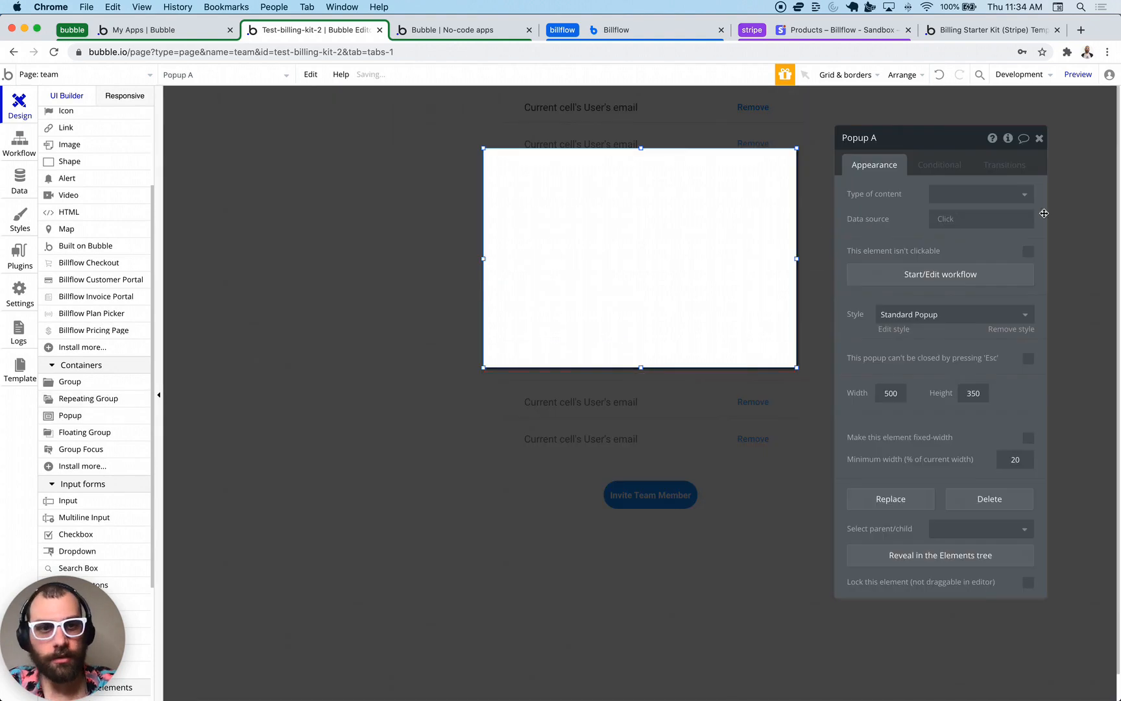
{"action": "left_click", "coordinate": [910, 138]}
{"action": "type", "text": "Invite"}
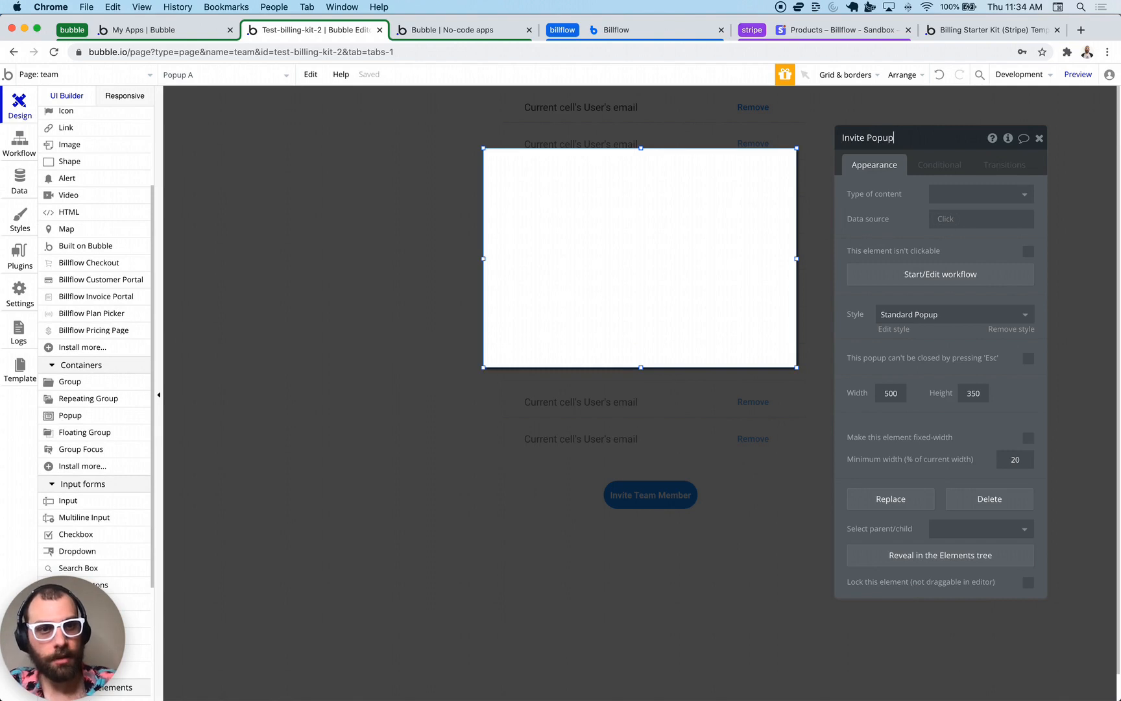
{"action": "key", "text": "Return"}
{"action": "double_click", "coordinate": [686, 204]}
{"action": "left_click", "coordinate": [656, 251]}
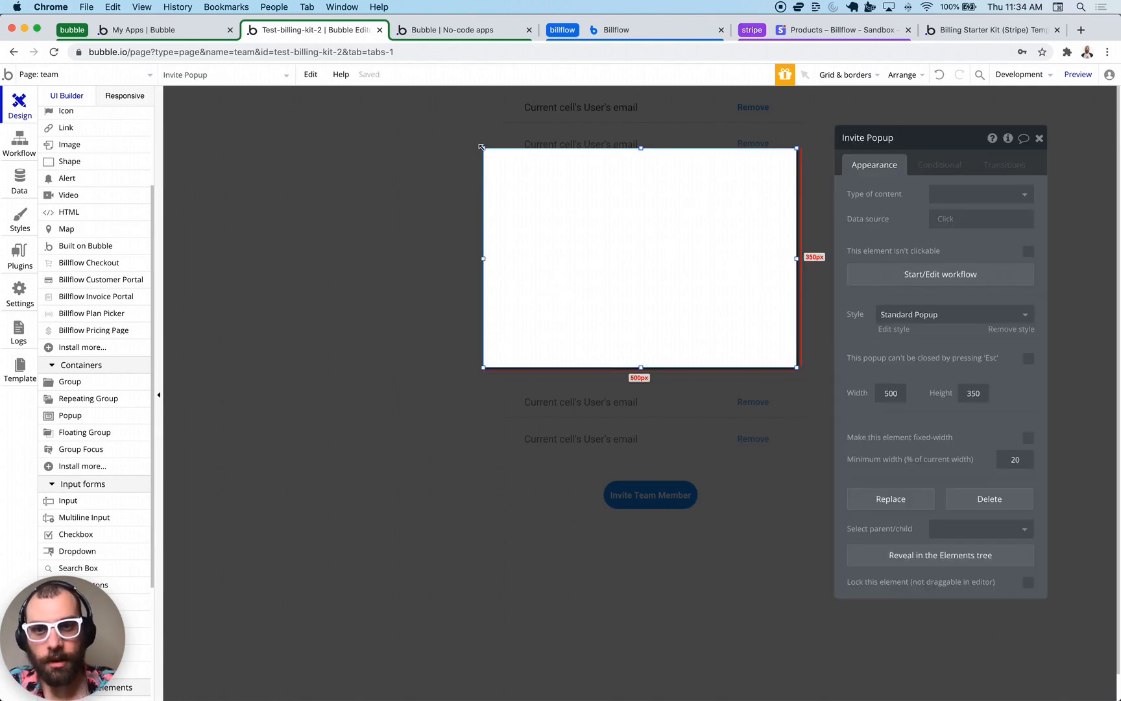
{"action": "left_click_drag", "start_coordinate": [797, 368], "coordinate": [946, 458]}
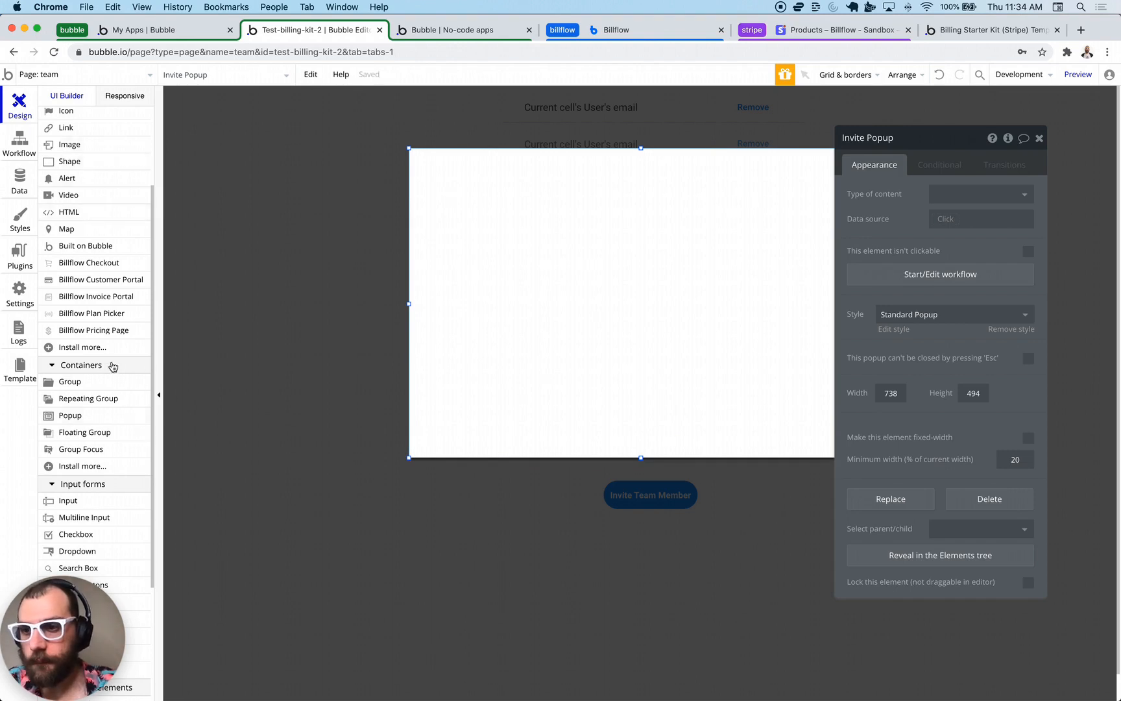
- Place an Email input in the popup with Email content format
{"action": "scroll", "coordinate": [107, 377], "scroll_direction": "down", "scroll_amount": 3}
{"action": "left_click", "coordinate": [67, 390]}
{"action": "left_click", "coordinate": [506, 239]}
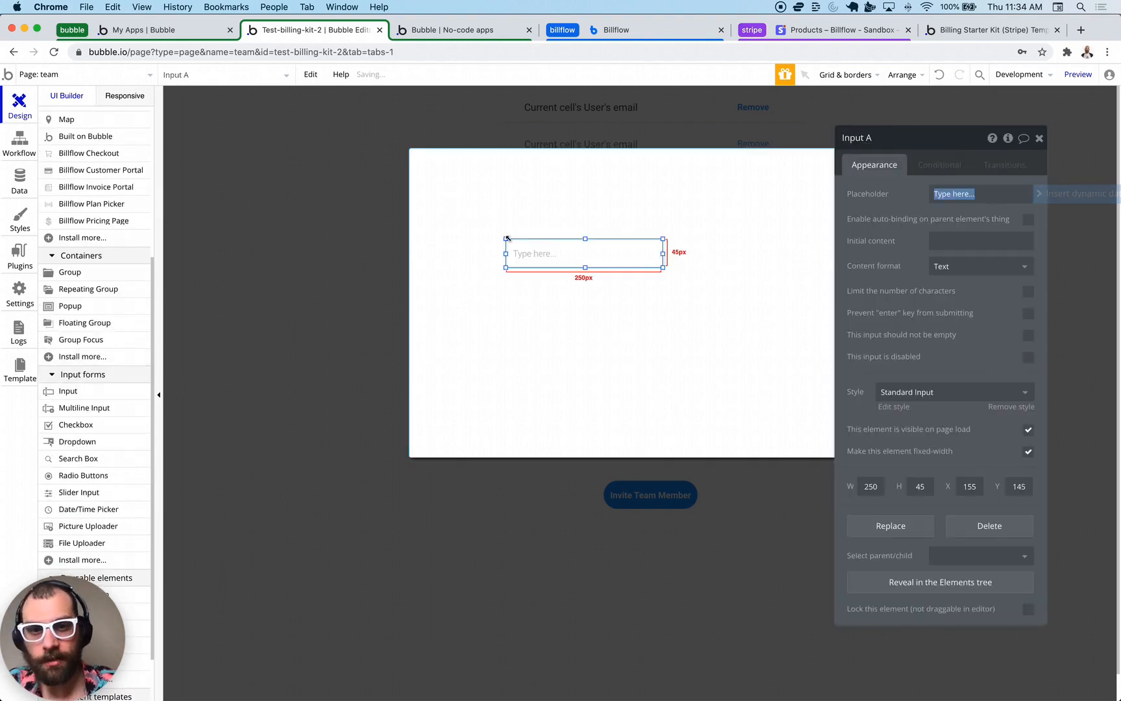
{"action": "type", "text": "Email"}
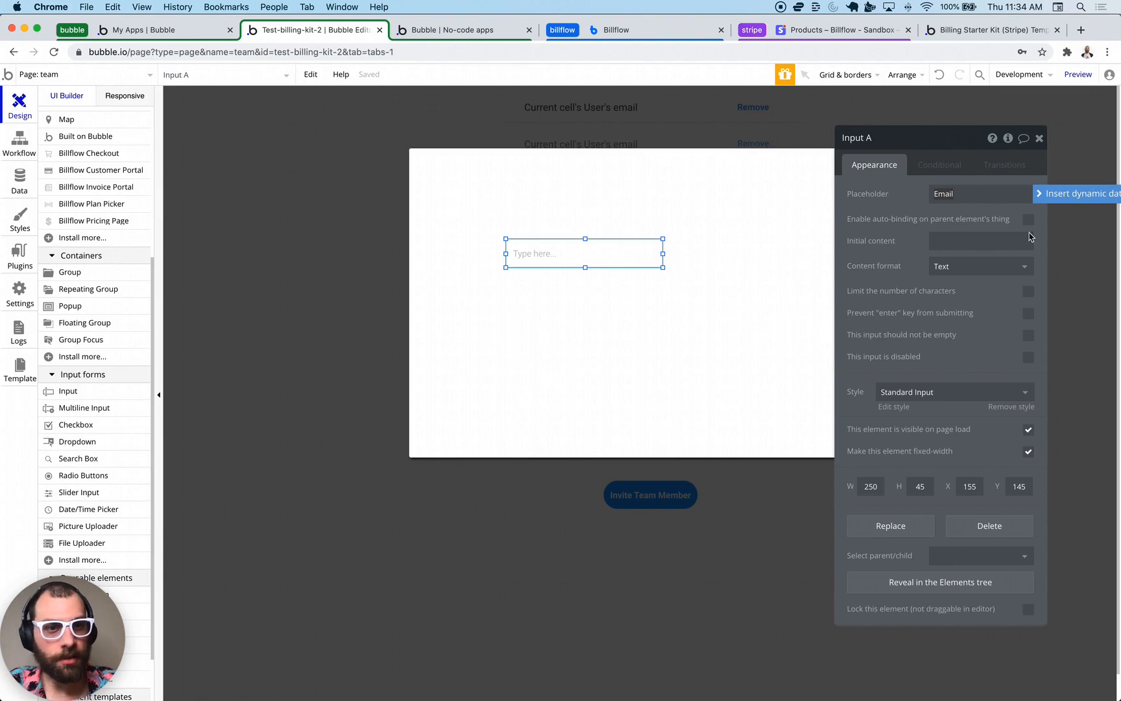
{"action": "left_click", "coordinate": [972, 266]}
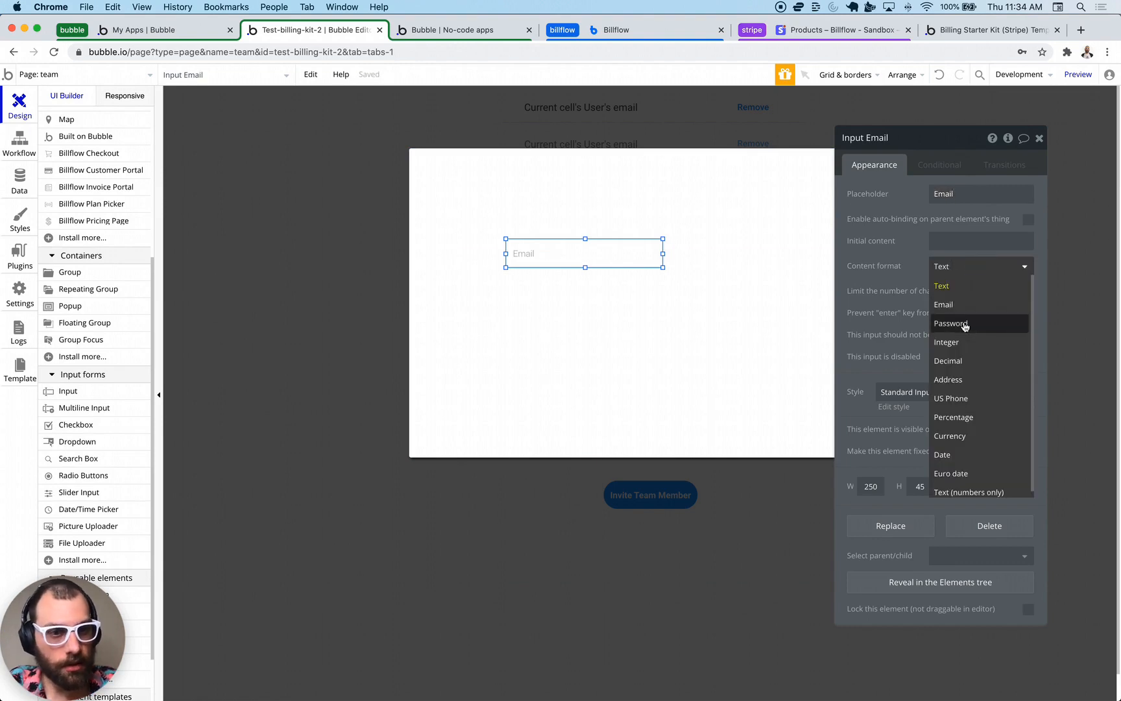
{"action": "left_click", "coordinate": [957, 305]}
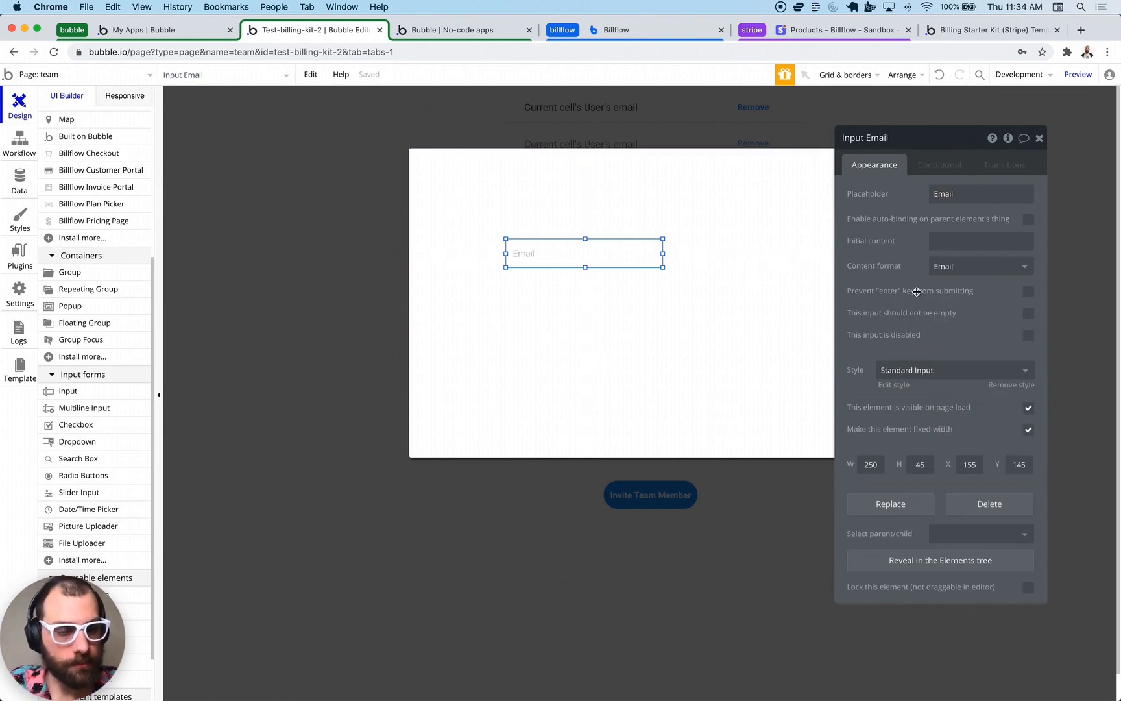
{"action": "key", "text": "Escape"}
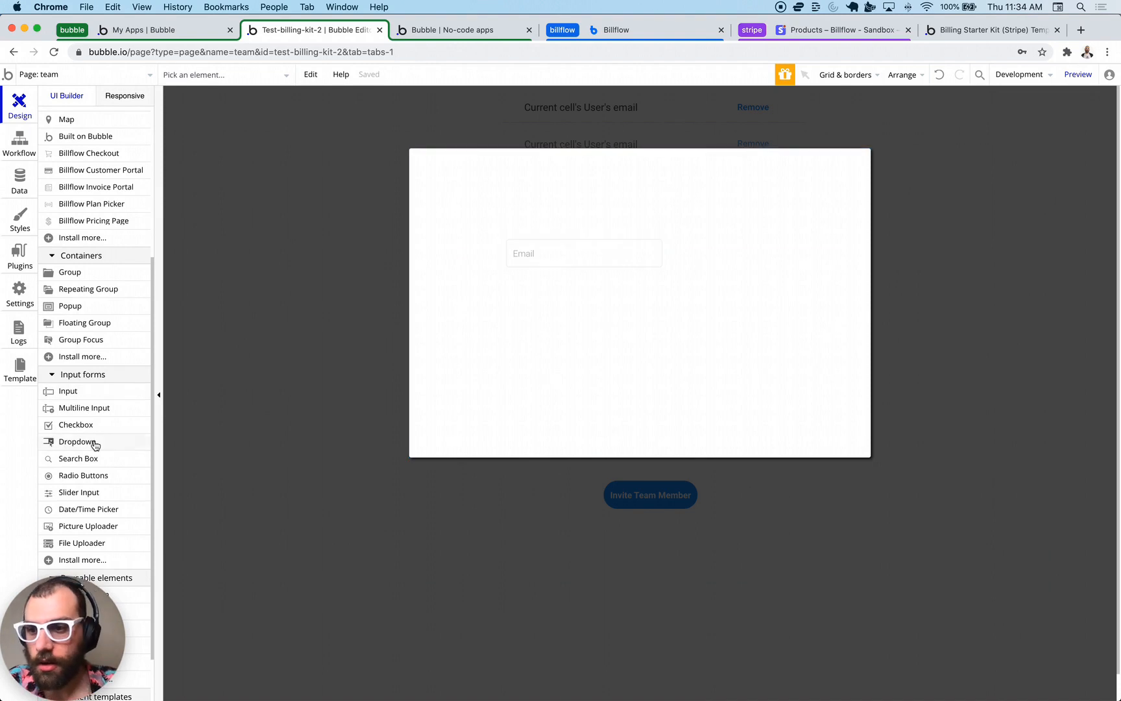
- Add a Send Invite button lined up under the Email field, then close the popup
{"action": "scroll", "coordinate": [77, 349], "scroll_direction": "up", "scroll_amount": 3}
{"action": "left_click_drag", "start_coordinate": [70, 154], "coordinate": [550, 303]}
{"action": "type", "text": "Invite"}
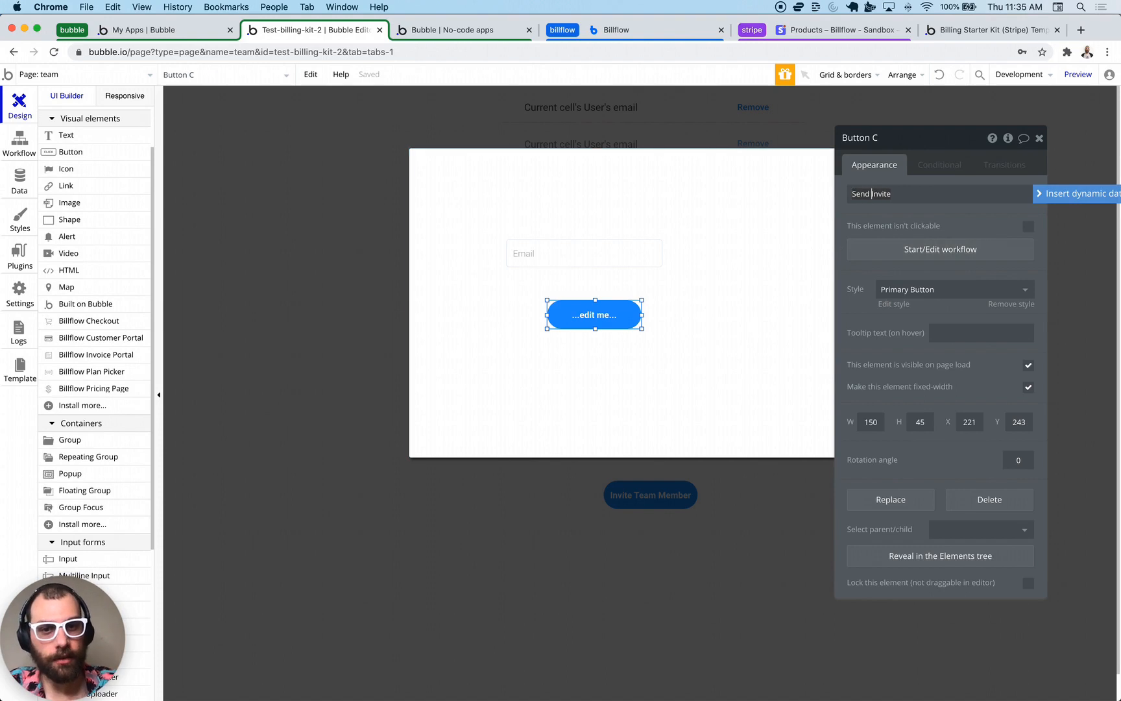
{"action": "key", "text": "Escape"}
{"action": "left_click_drag", "start_coordinate": [583, 252], "coordinate": [613, 257]}
{"action": "left_click_drag", "start_coordinate": [602, 317], "coordinate": [639, 297]}
{"action": "left_click", "coordinate": [646, 401]}
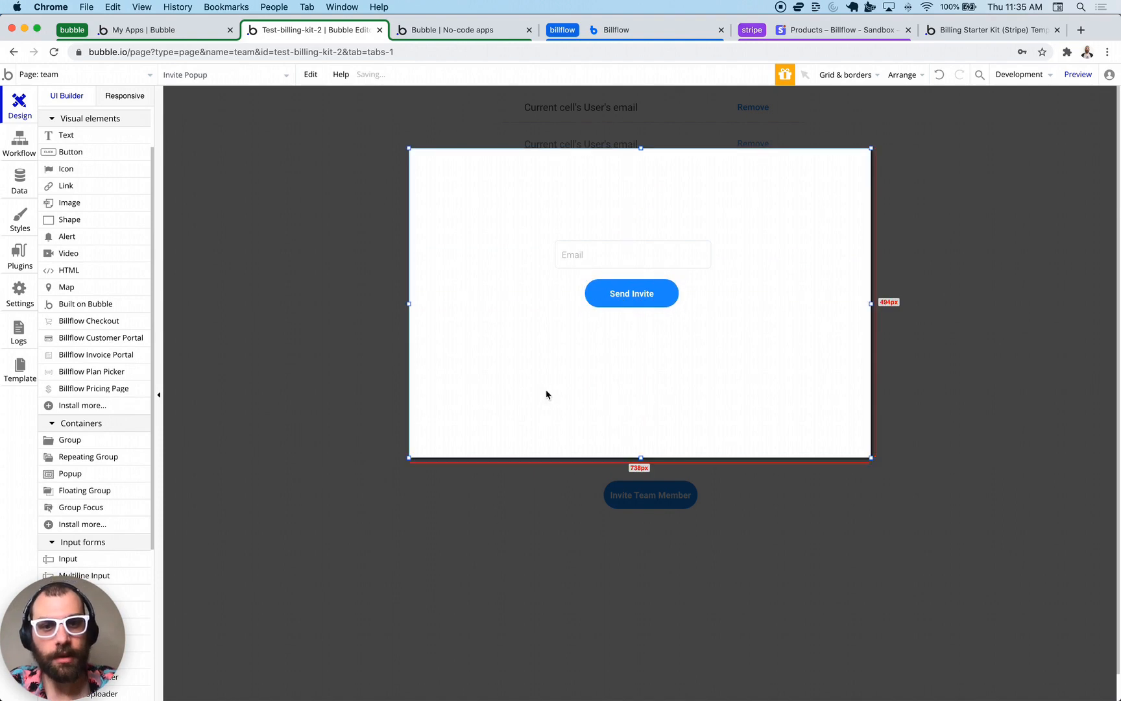
{"action": "double_click", "coordinate": [259, 316]}
{"action": "left_click", "coordinate": [237, 307]}
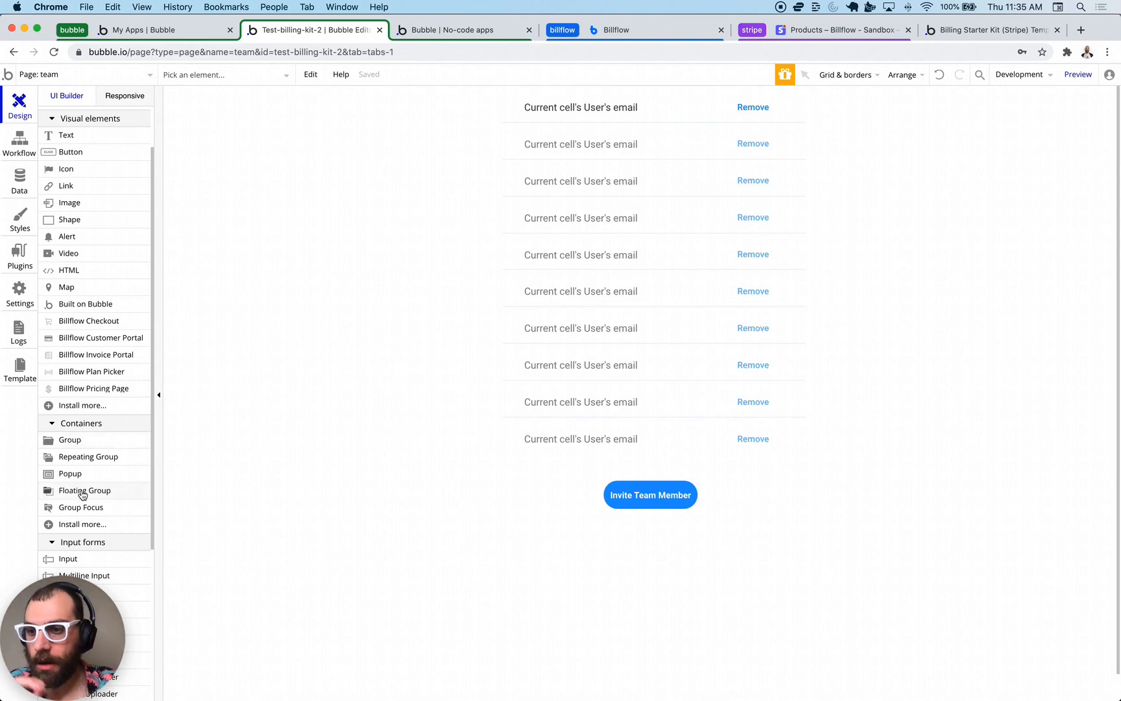
- Place a new popup on the team page and enlarge it
{"action": "left_click_drag", "start_coordinate": [72, 473], "coordinate": [578, 321]}
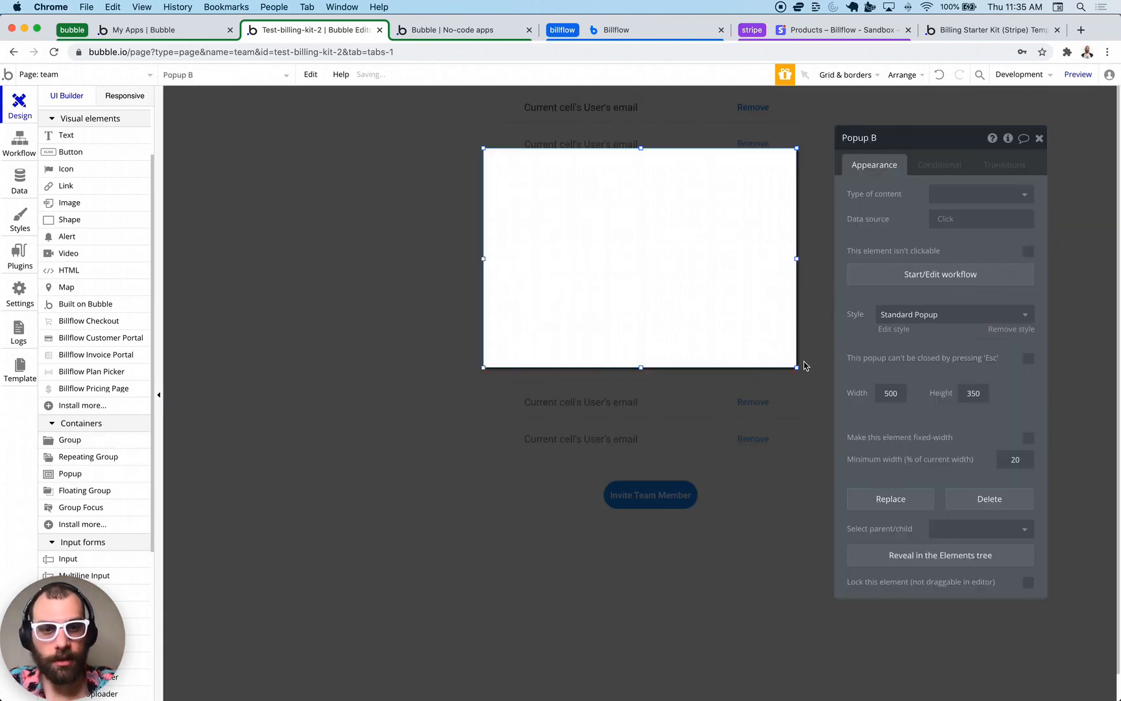
{"action": "left_click_drag", "start_coordinate": [799, 367], "coordinate": [902, 445]}
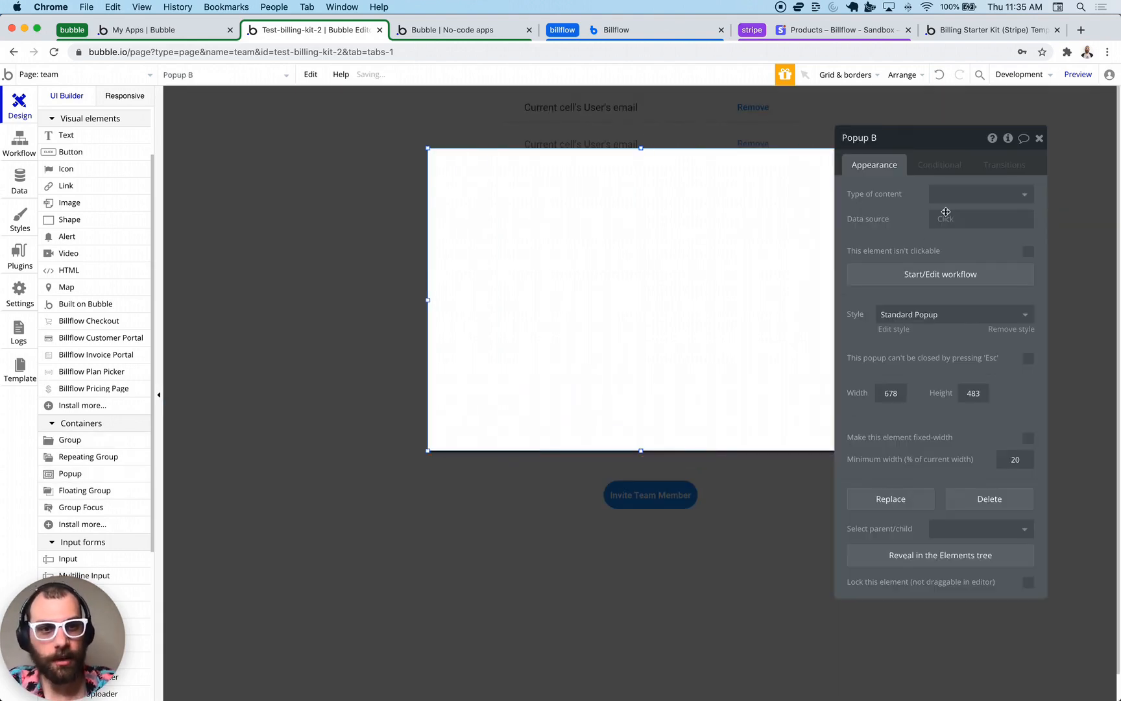
{"action": "left_click", "coordinate": [493, 221]}
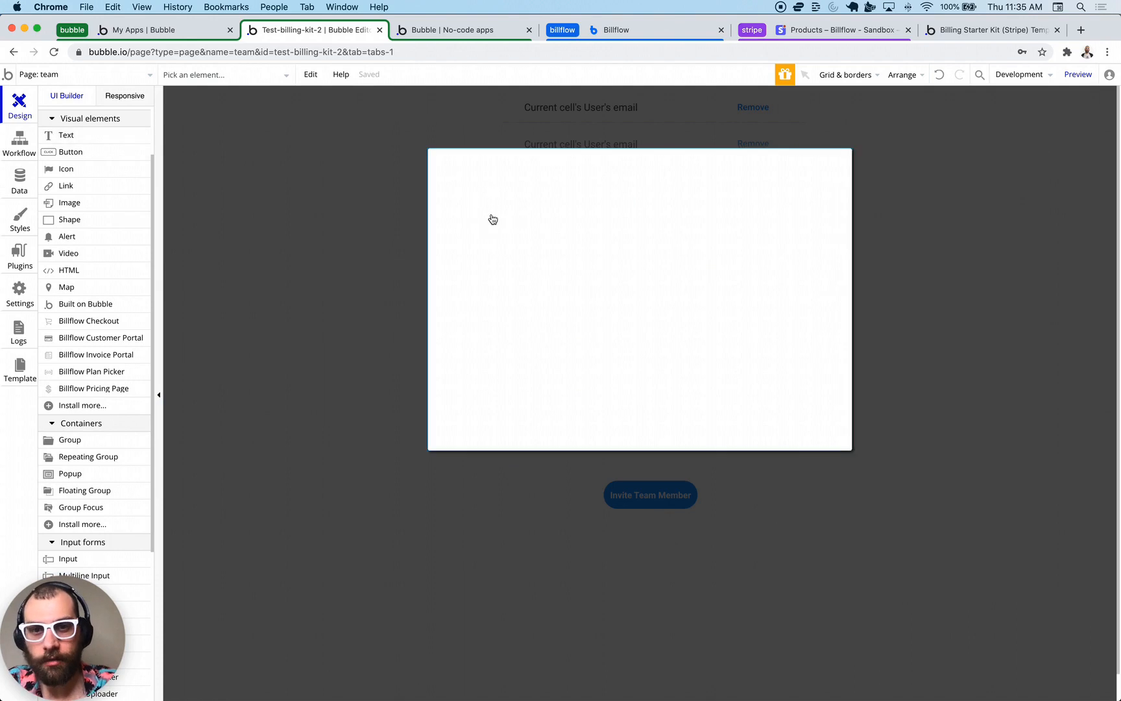
- Add a wide text reading 'Invite limit reached, please upgrade to have more invites' in the popup
{"action": "left_click", "coordinate": [494, 220]}
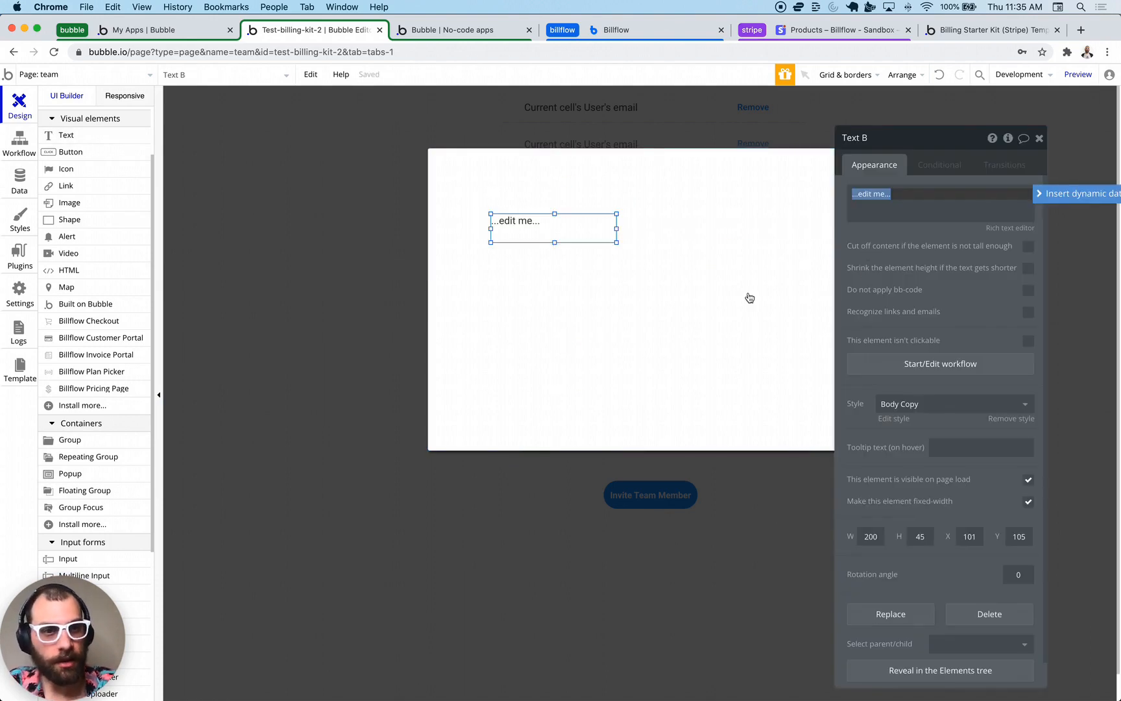
{"action": "left_click_drag", "start_coordinate": [617, 242], "coordinate": [725, 275]}
{"action": "left_click", "coordinate": [890, 212]}
{"action": "type", "text": "Invite limit rea"}
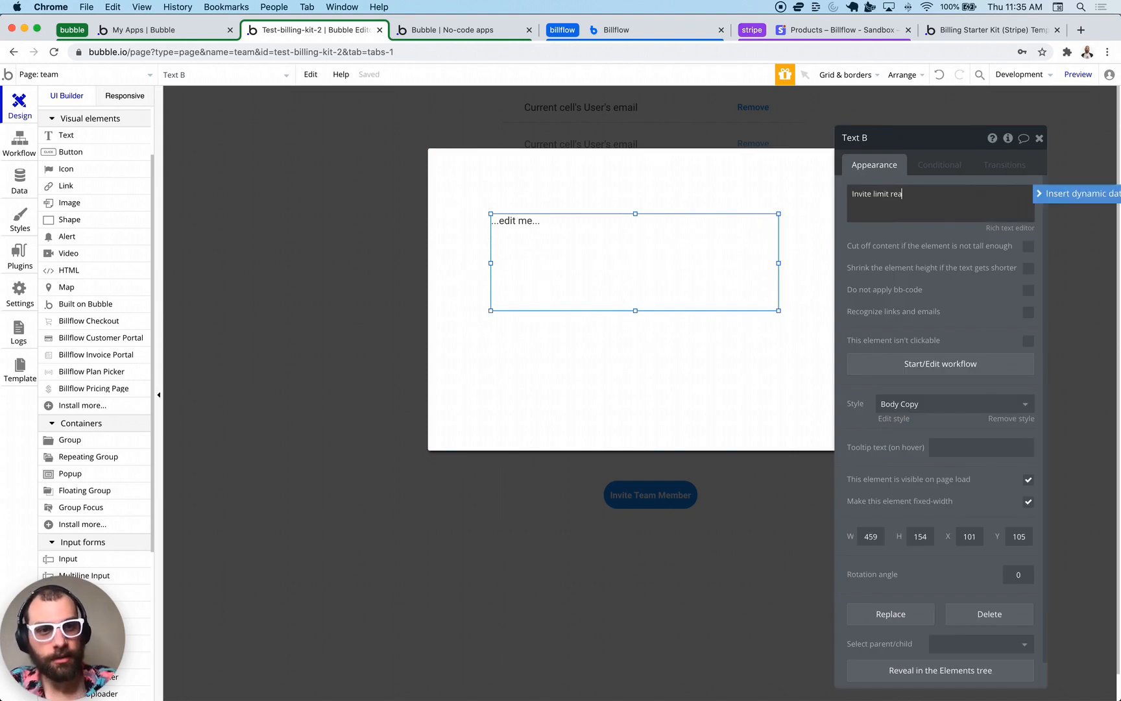
{"action": "type", "text": "ched, please"}
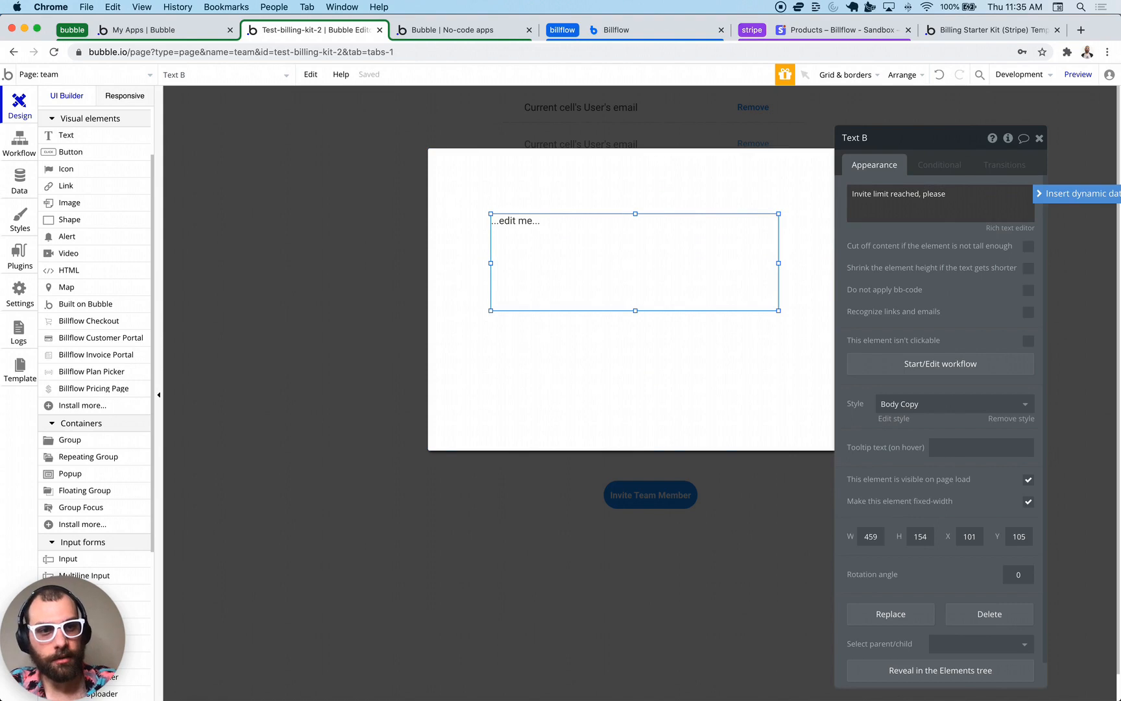
{"action": "type", "text": " upgrade to have more inv"}
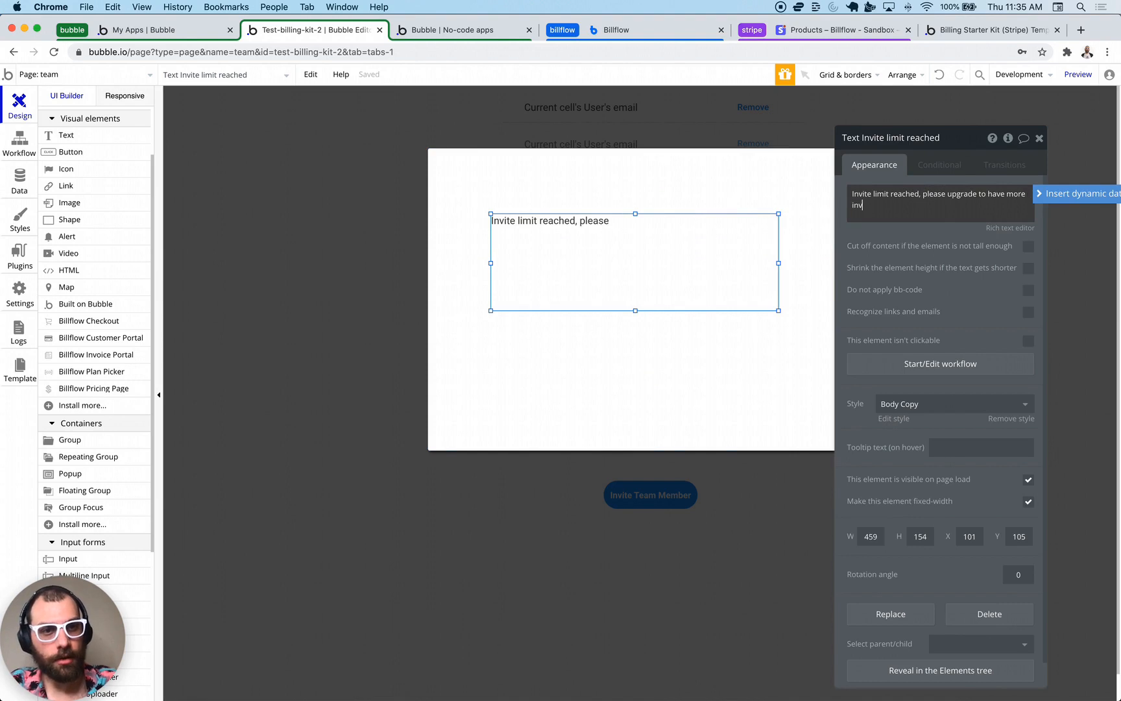
{"action": "type", "text": "s"}
{"action": "key", "text": "Escape"}
- Add a link element below the message
{"action": "left_click", "coordinate": [660, 240]}
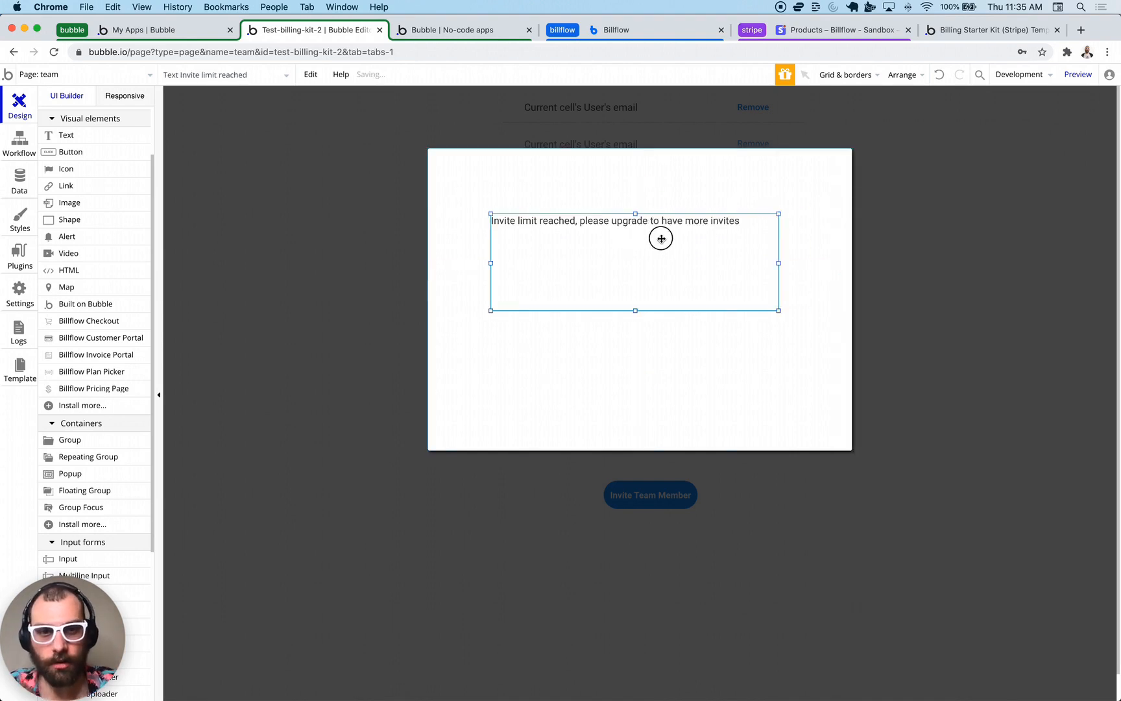
{"action": "left_click", "coordinate": [70, 152]}
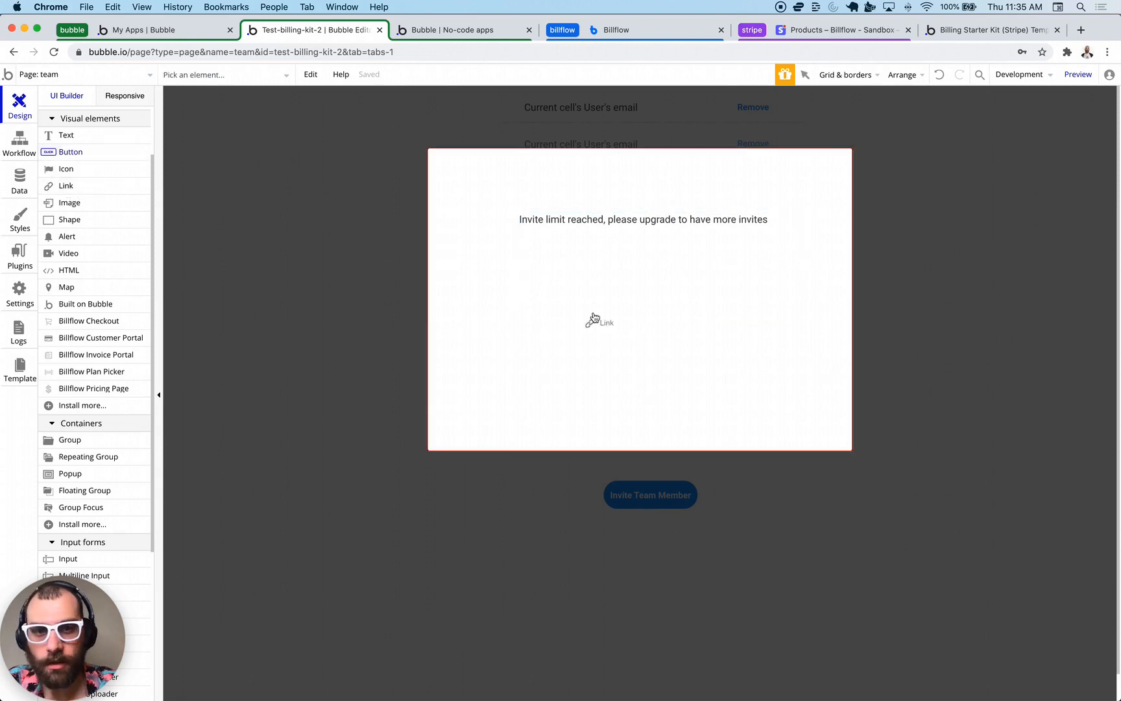
{"action": "left_click", "coordinate": [593, 317]}
- Make the link 'Go to billing to upgrade' to subscription-portal, 205 by 69, Blue Link style
{"action": "type", "text": "Go to billin"}
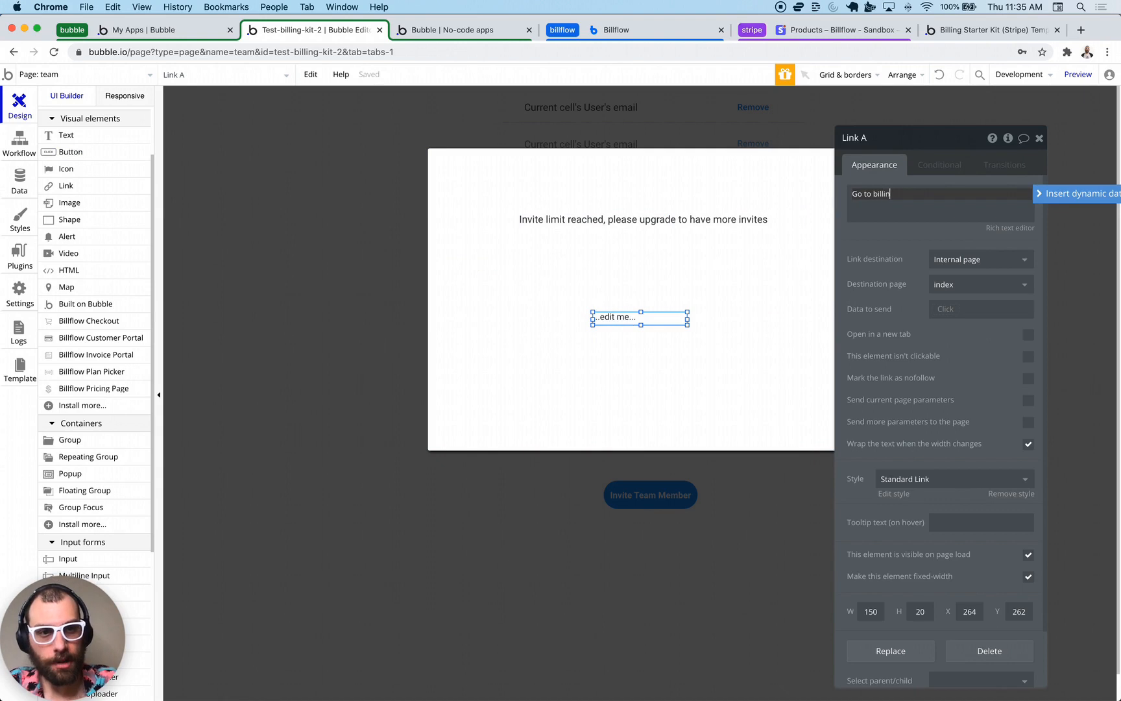
{"action": "type", "text": "g to upgrade"}
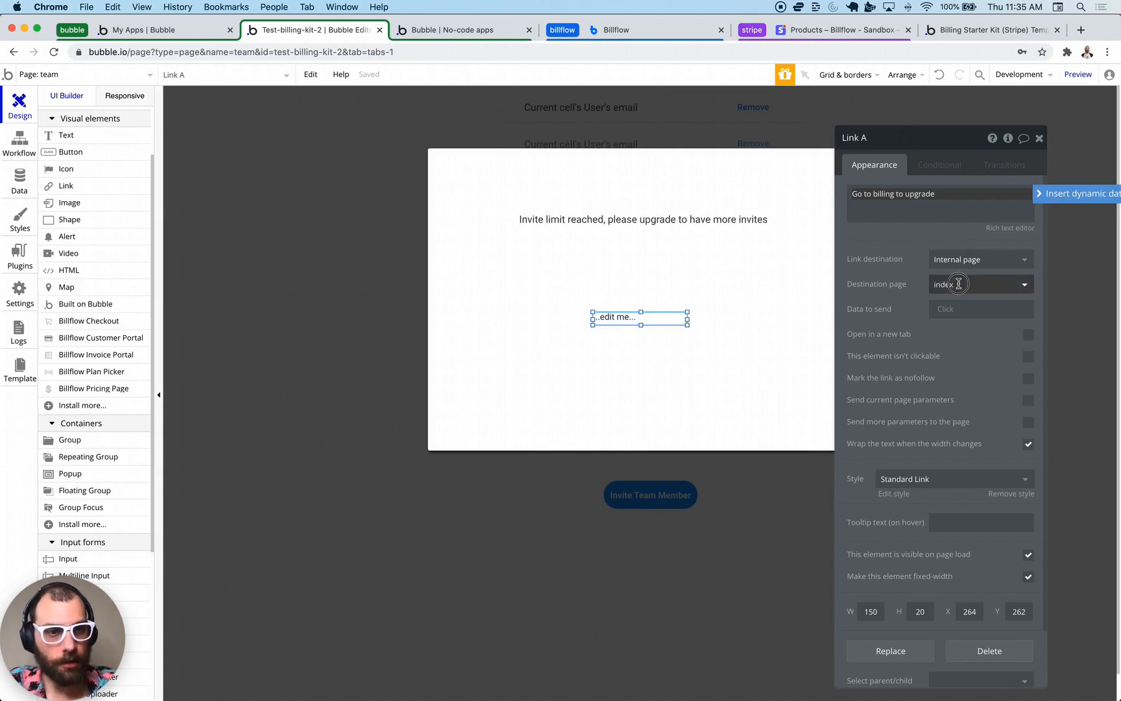
{"action": "left_click", "coordinate": [982, 284]}
{"action": "left_click", "coordinate": [967, 417]}
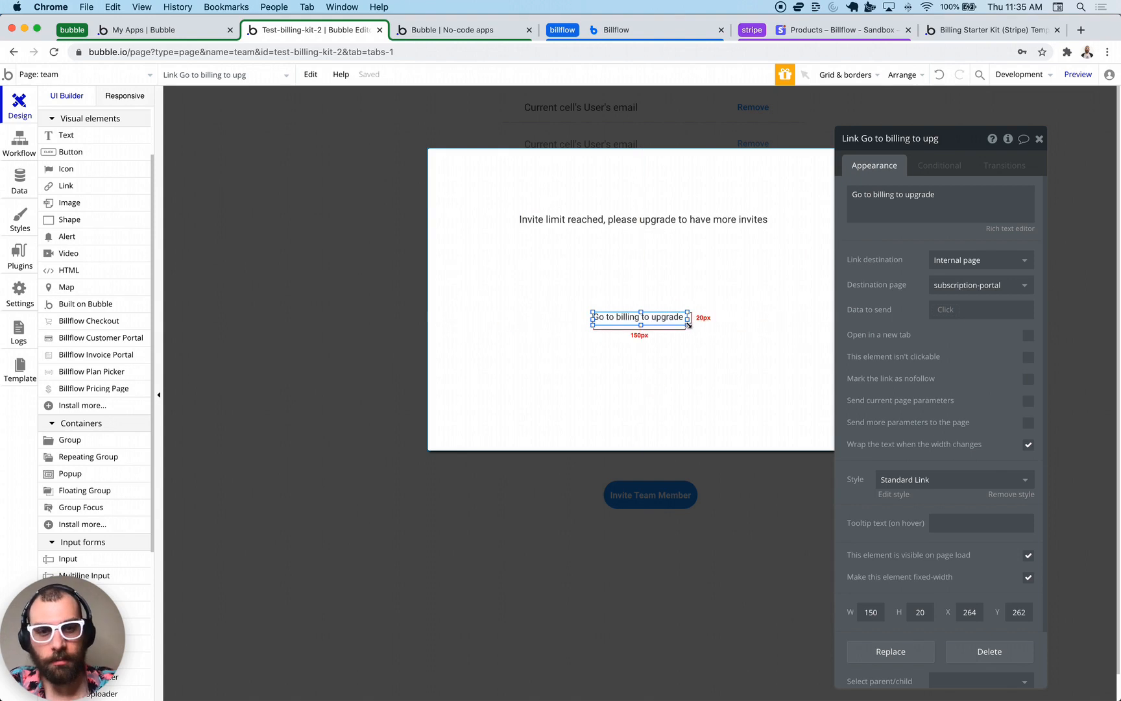
{"action": "left_click_drag", "start_coordinate": [690, 326], "coordinate": [721, 356]}
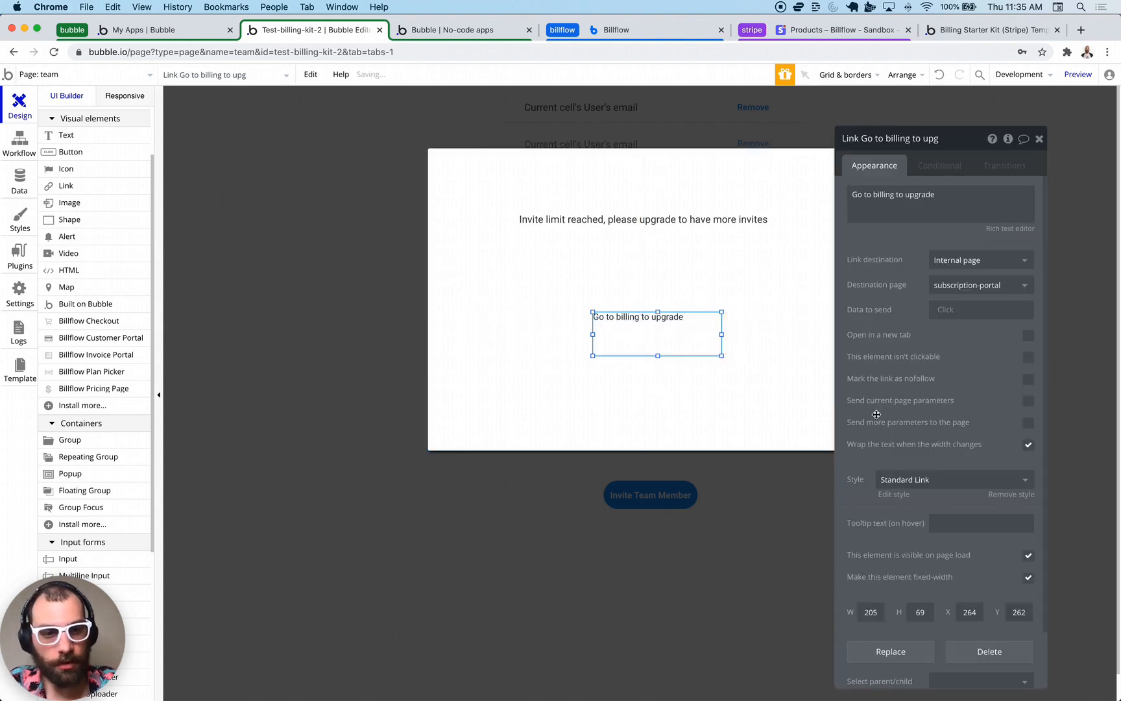
{"action": "left_click", "coordinate": [927, 484]}
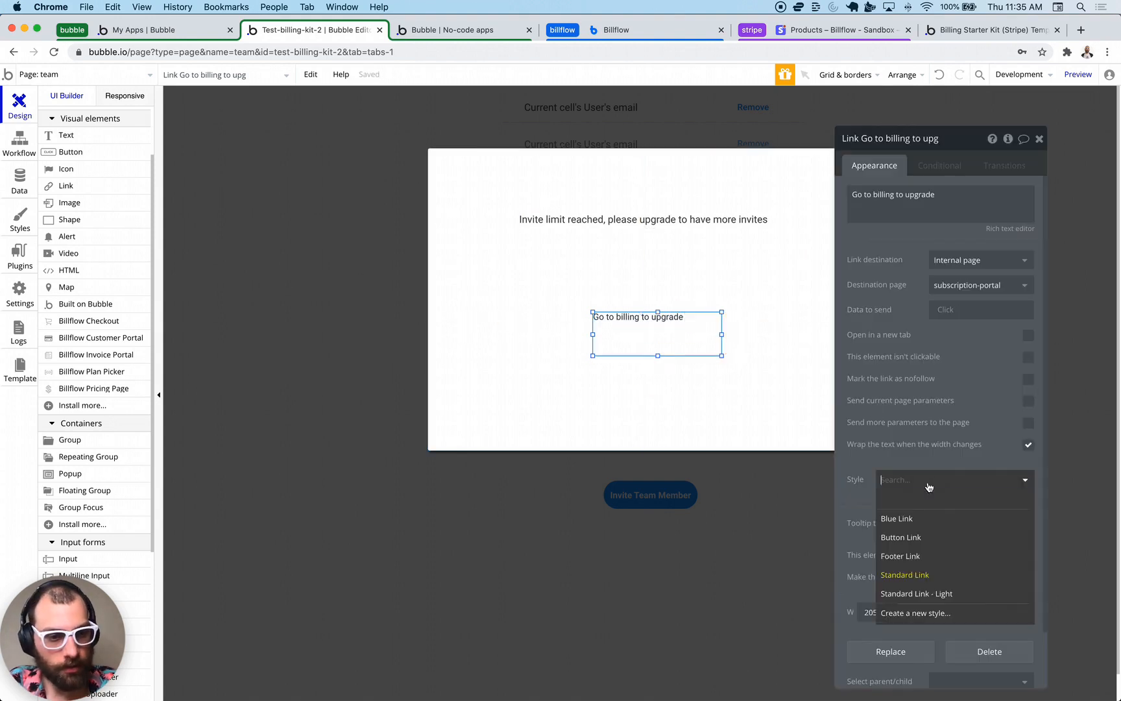
{"action": "left_click", "coordinate": [918, 520]}
- Close the popup and bring up the first row's Remove button properties
{"action": "left_click", "coordinate": [708, 368]}
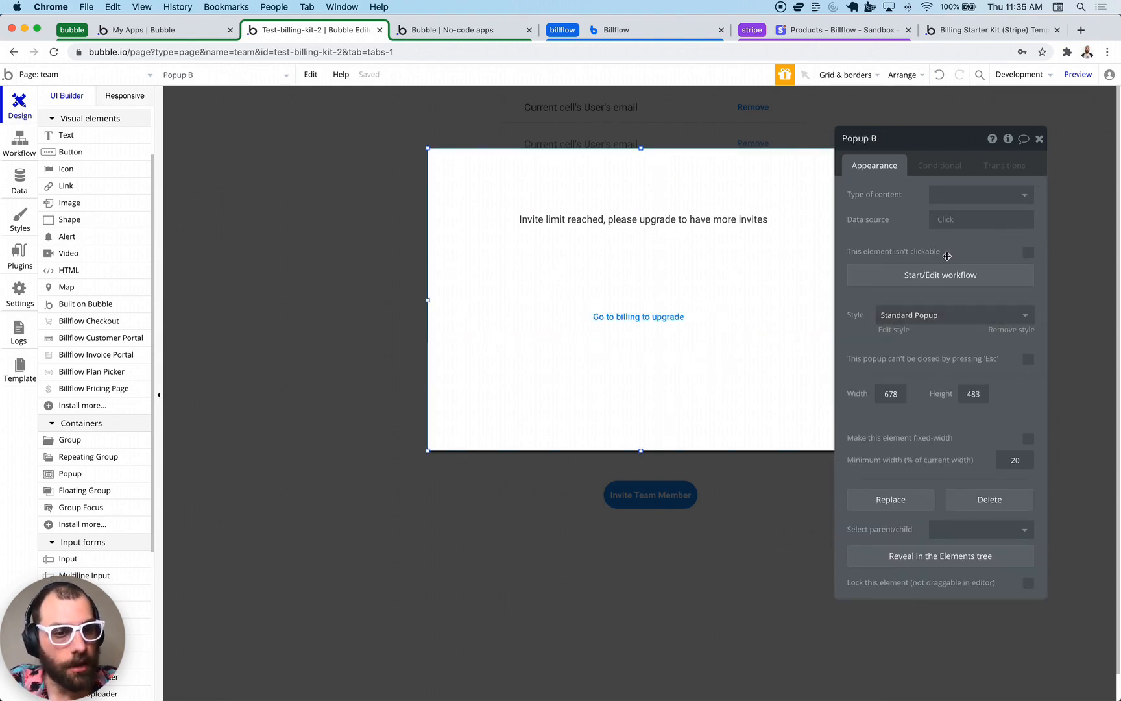
{"action": "left_click", "coordinate": [678, 320]}
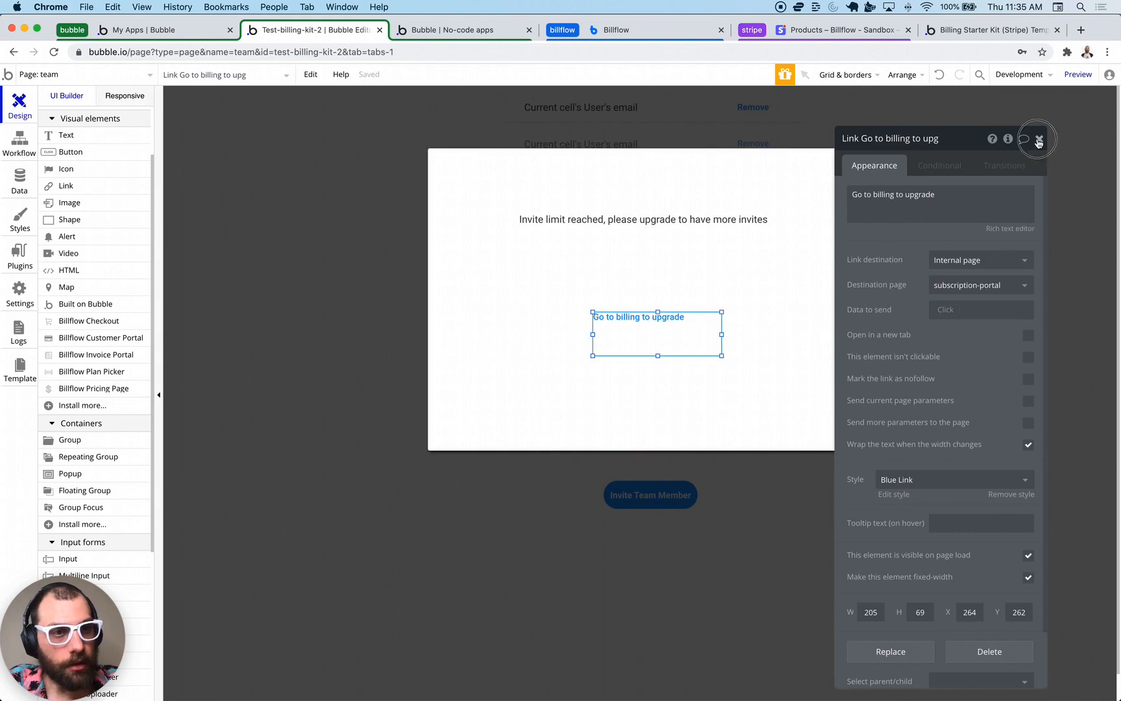
{"action": "left_click", "coordinate": [1039, 140]}
{"action": "left_click", "coordinate": [376, 286]}
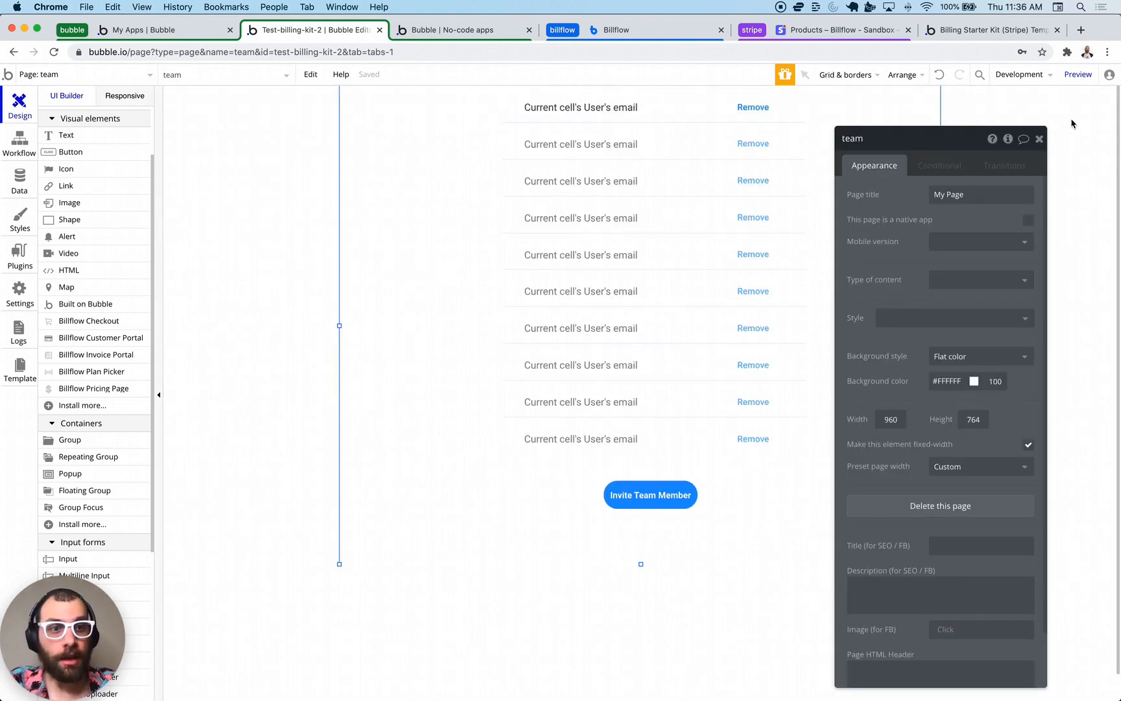
{"action": "left_click", "coordinate": [1040, 140]}
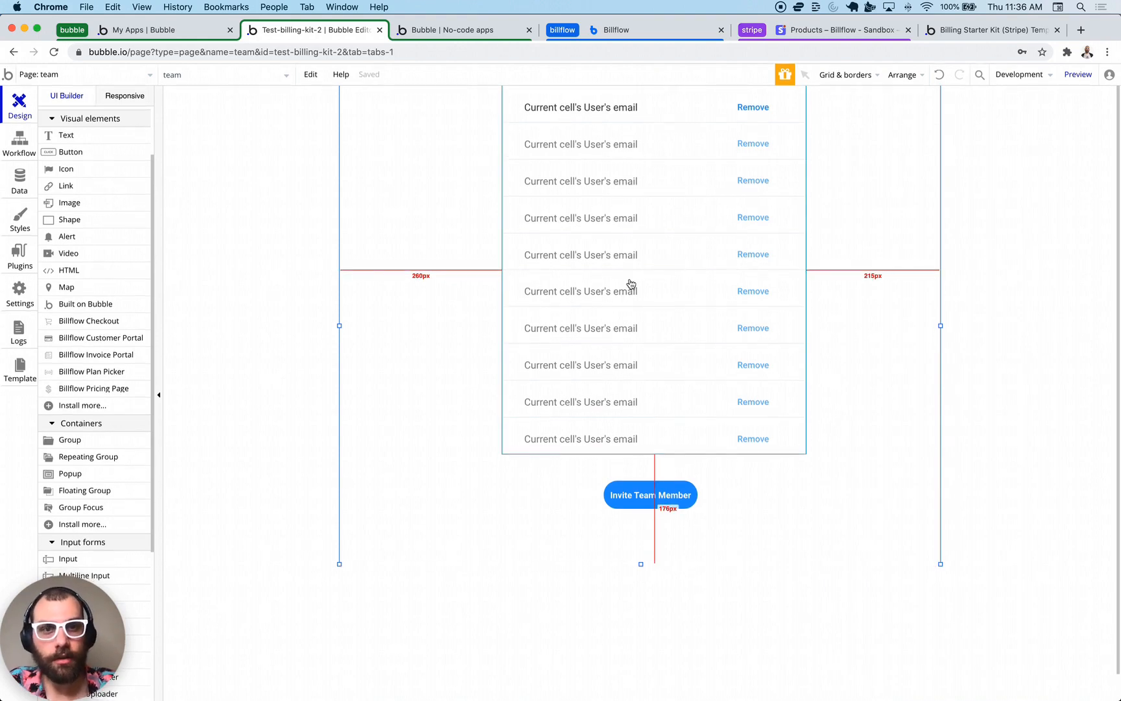
{"action": "left_click", "coordinate": [759, 109]}
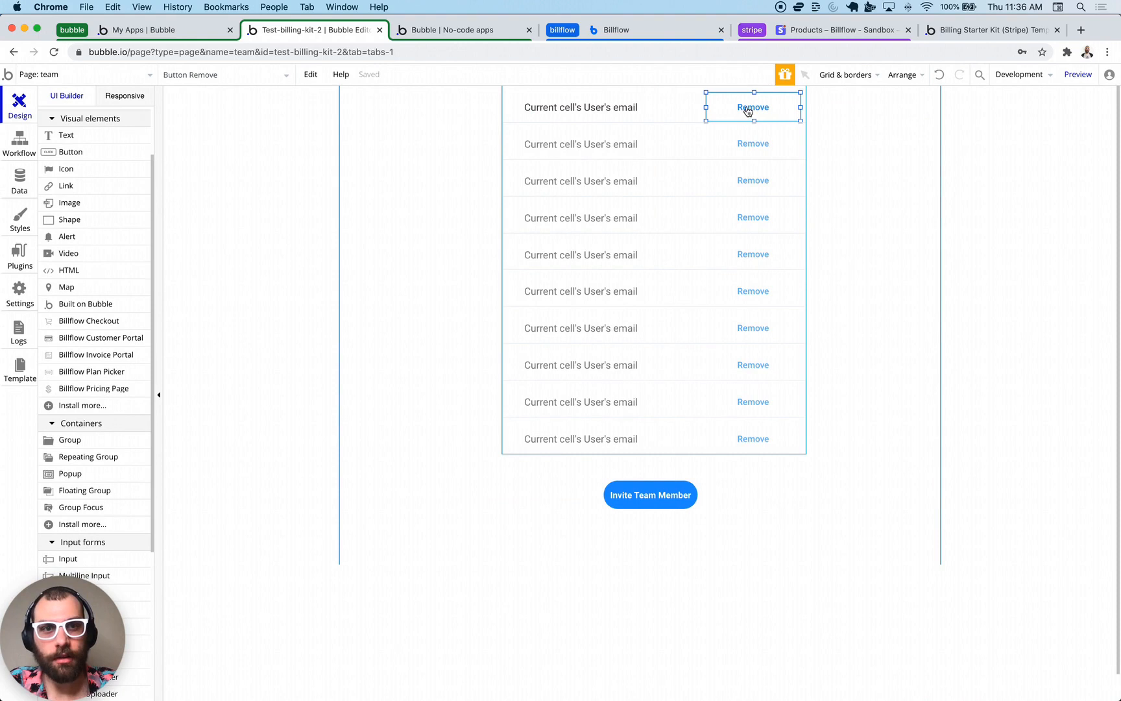
{"action": "double_click", "coordinate": [749, 111]}
- Give the Remove button a workflow that deletes Current cell's User, then return to the team page design
{"action": "left_click", "coordinate": [920, 250]}
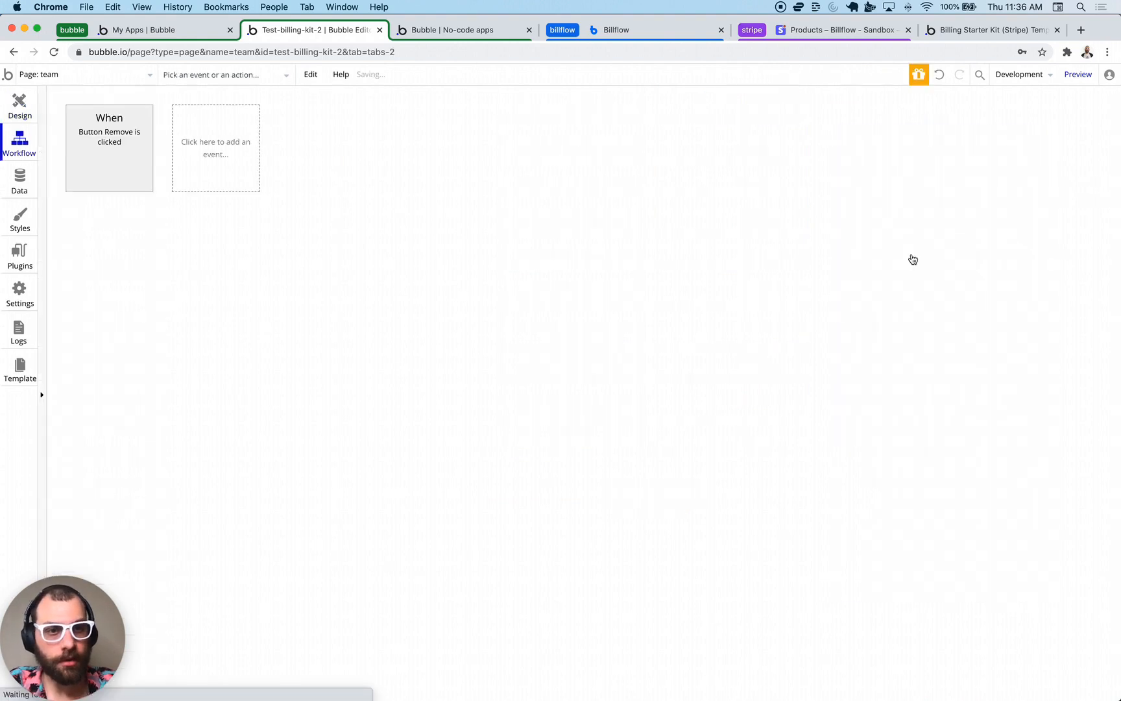
{"action": "left_click", "coordinate": [151, 237]}
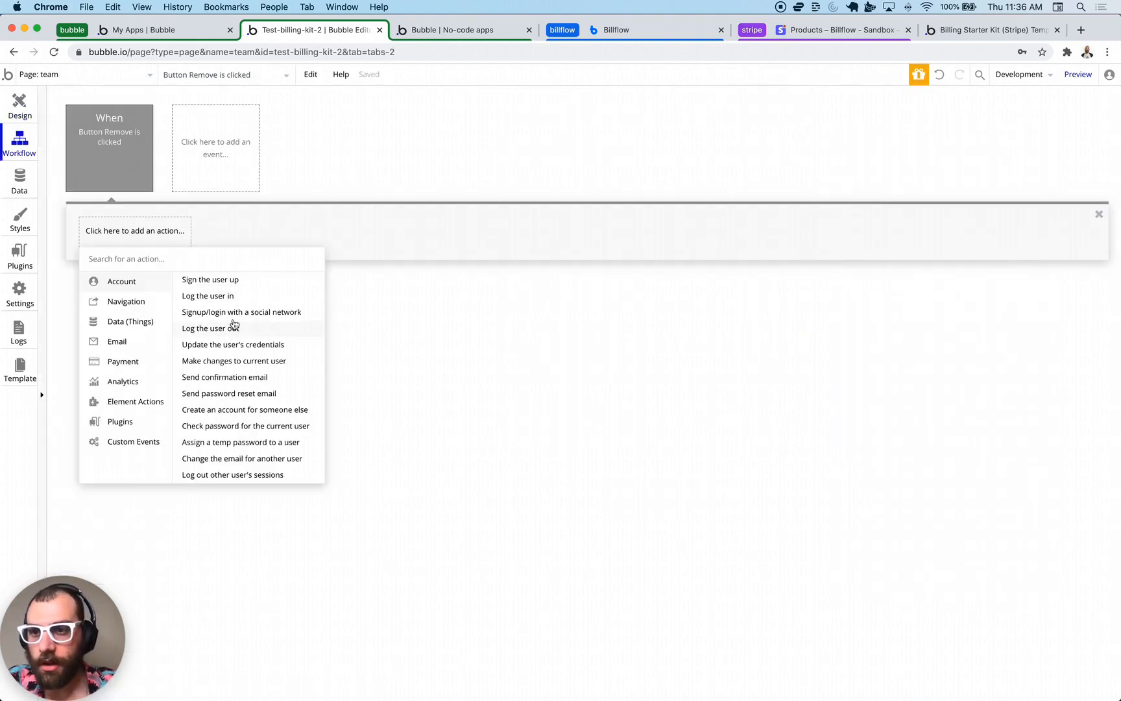
{"action": "mouse_move", "coordinate": [128, 327]}
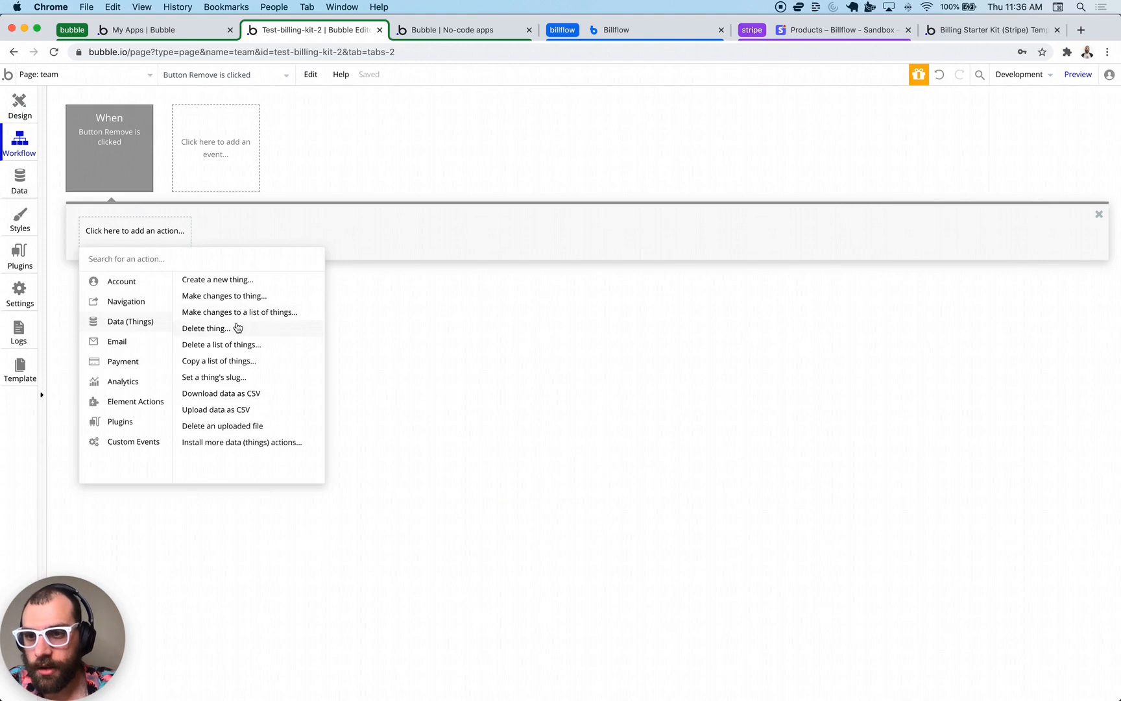
{"action": "left_click", "coordinate": [237, 328]}
{"action": "left_click", "coordinate": [944, 170]}
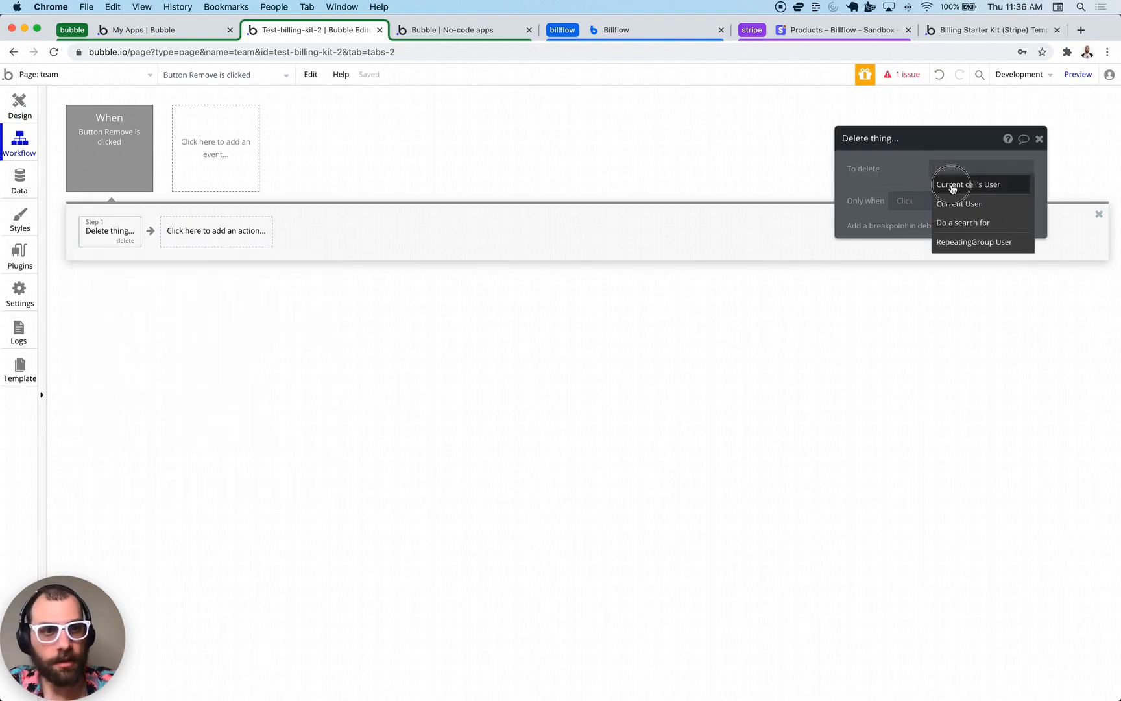
{"action": "left_click", "coordinate": [949, 185]}
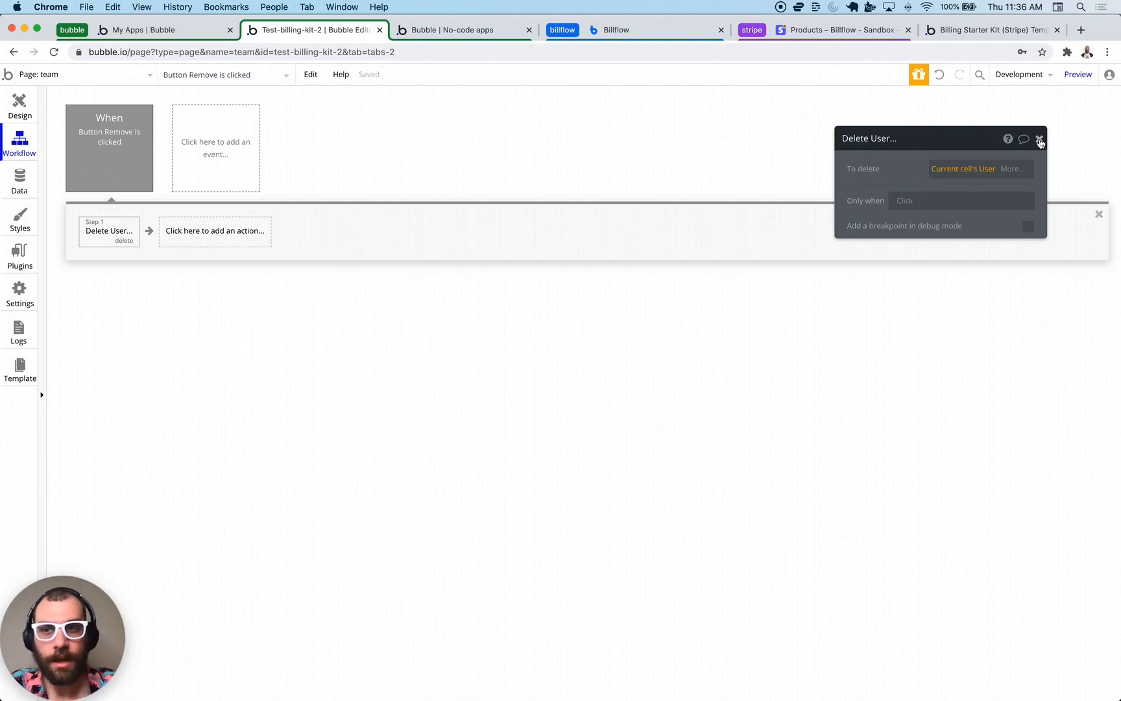
{"action": "left_click", "coordinate": [1079, 140]}
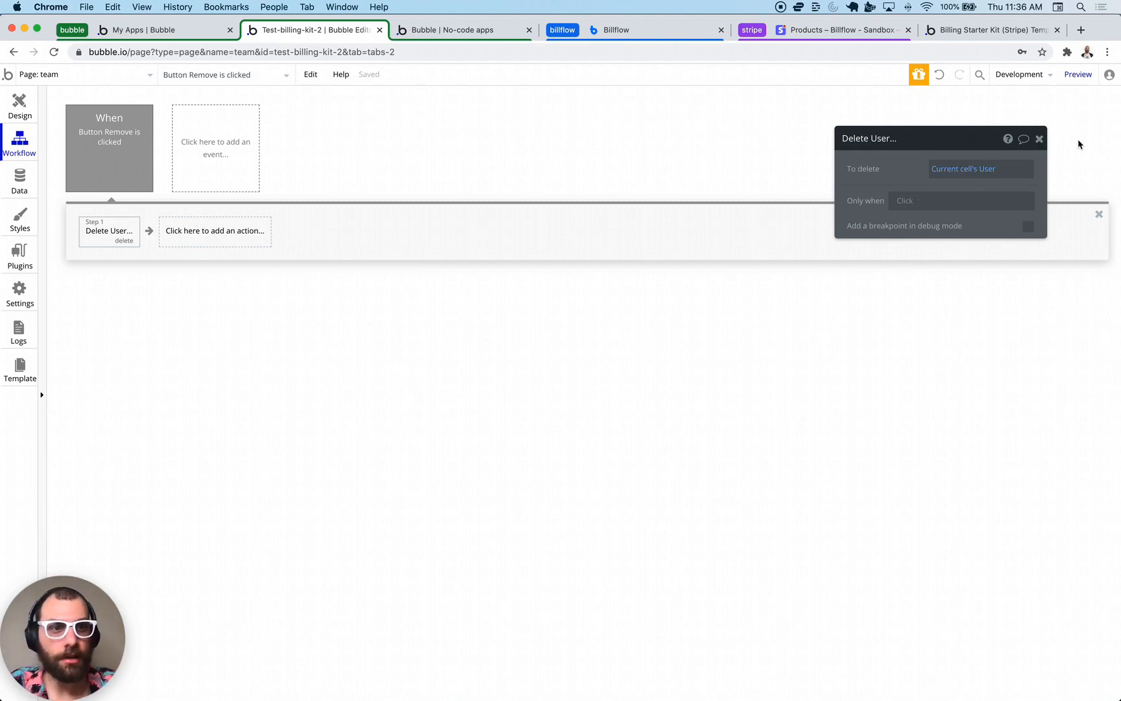
{"action": "left_click", "coordinate": [1041, 141]}
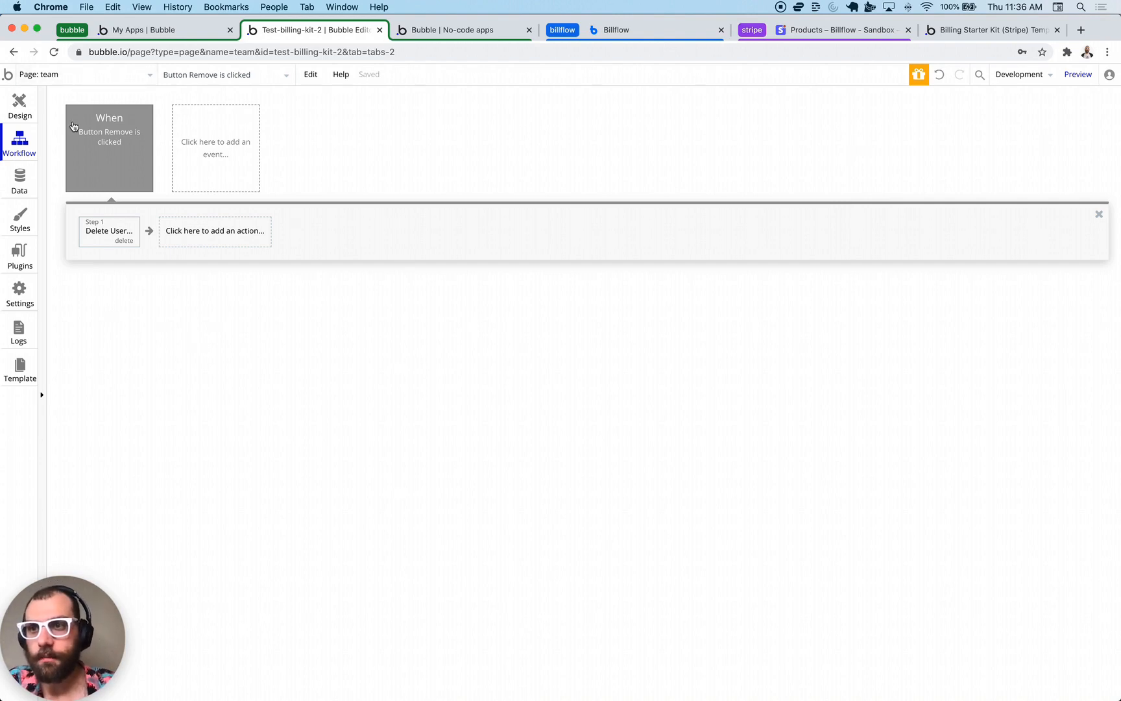
{"action": "left_click", "coordinate": [20, 105]}
{"action": "left_click", "coordinate": [640, 498]}
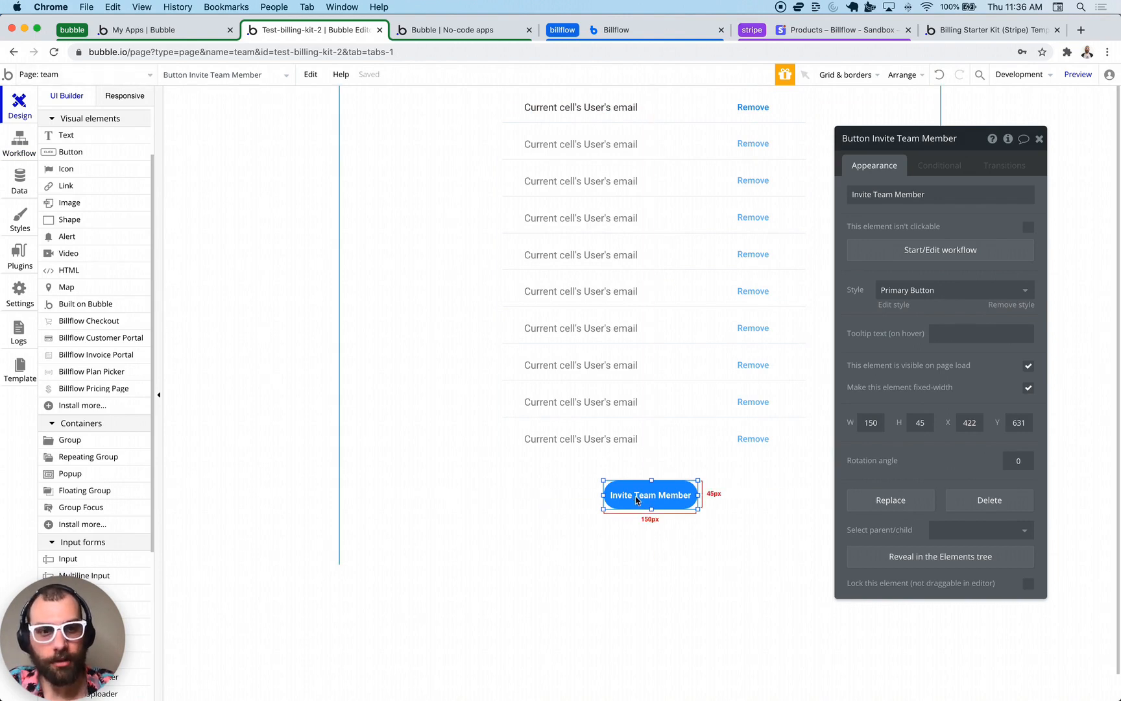
- Make the Invite Team Member workflow show the Invite Popup
{"action": "left_click", "coordinate": [999, 252]}
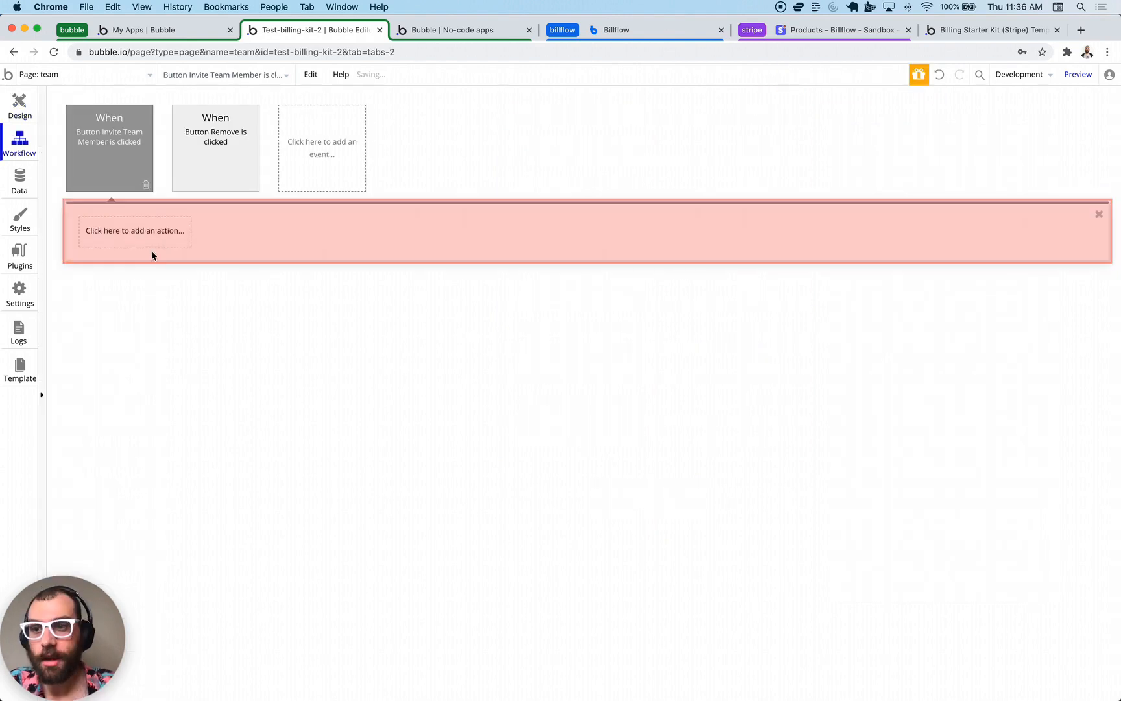
{"action": "left_click", "coordinate": [121, 242]}
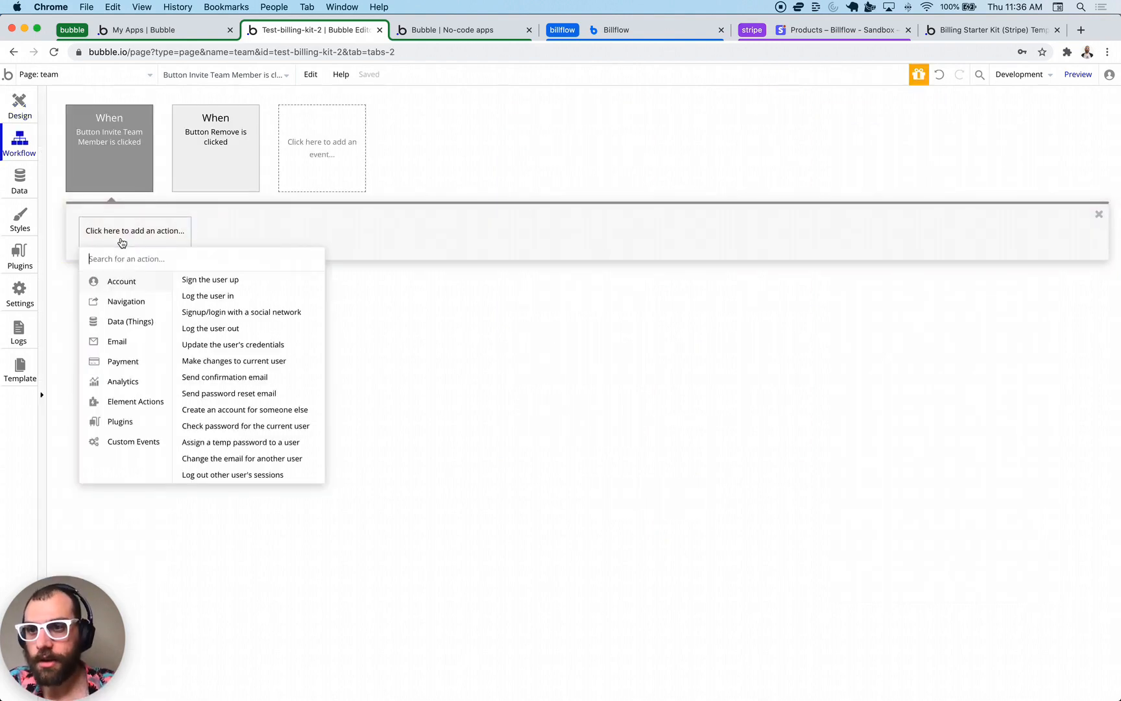
{"action": "mouse_move", "coordinate": [129, 322]}
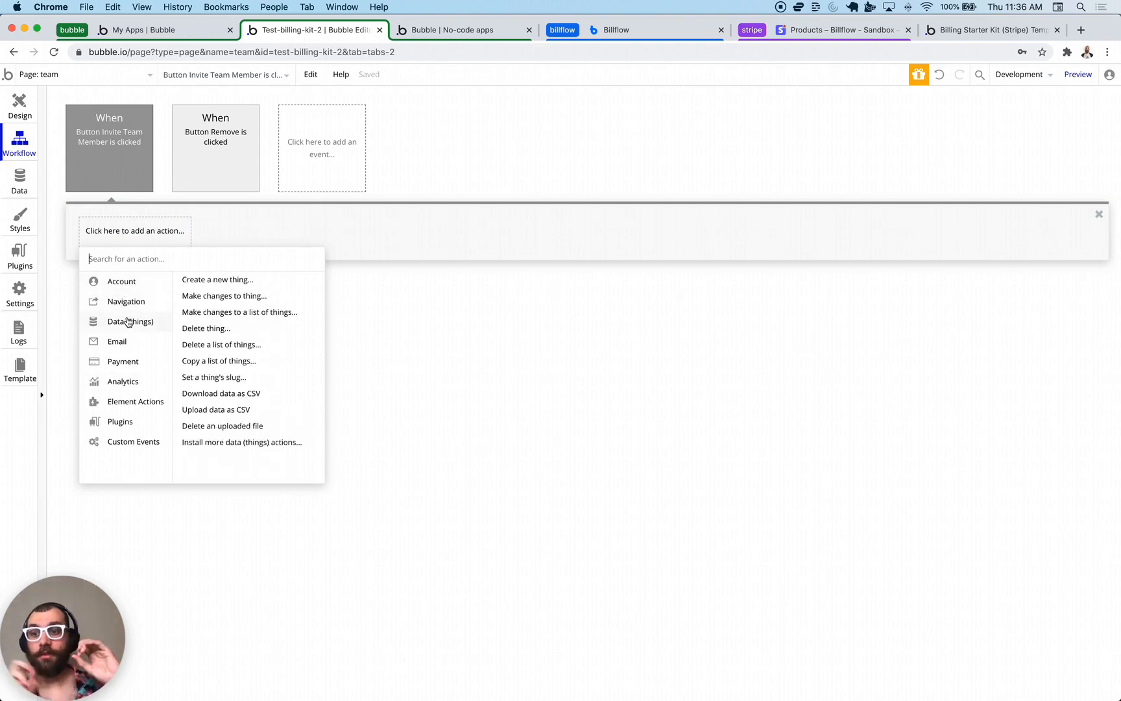
{"action": "mouse_move", "coordinate": [121, 404]}
{"action": "left_click", "coordinate": [202, 296]}
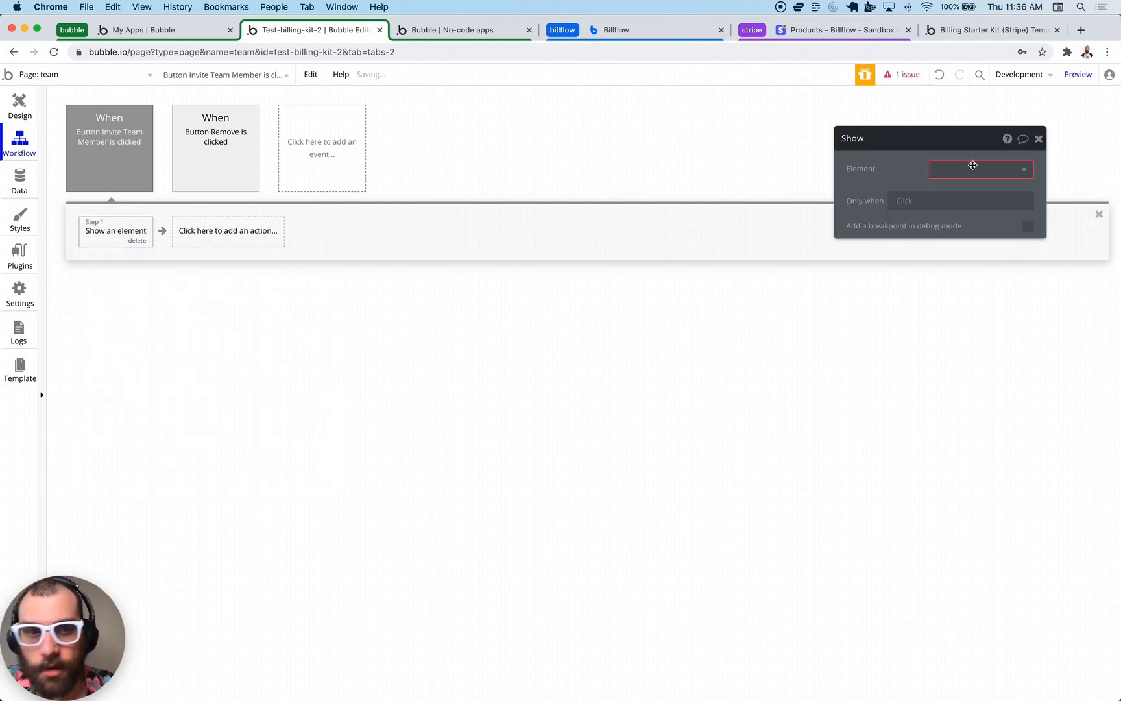
{"action": "left_click", "coordinate": [972, 163]}
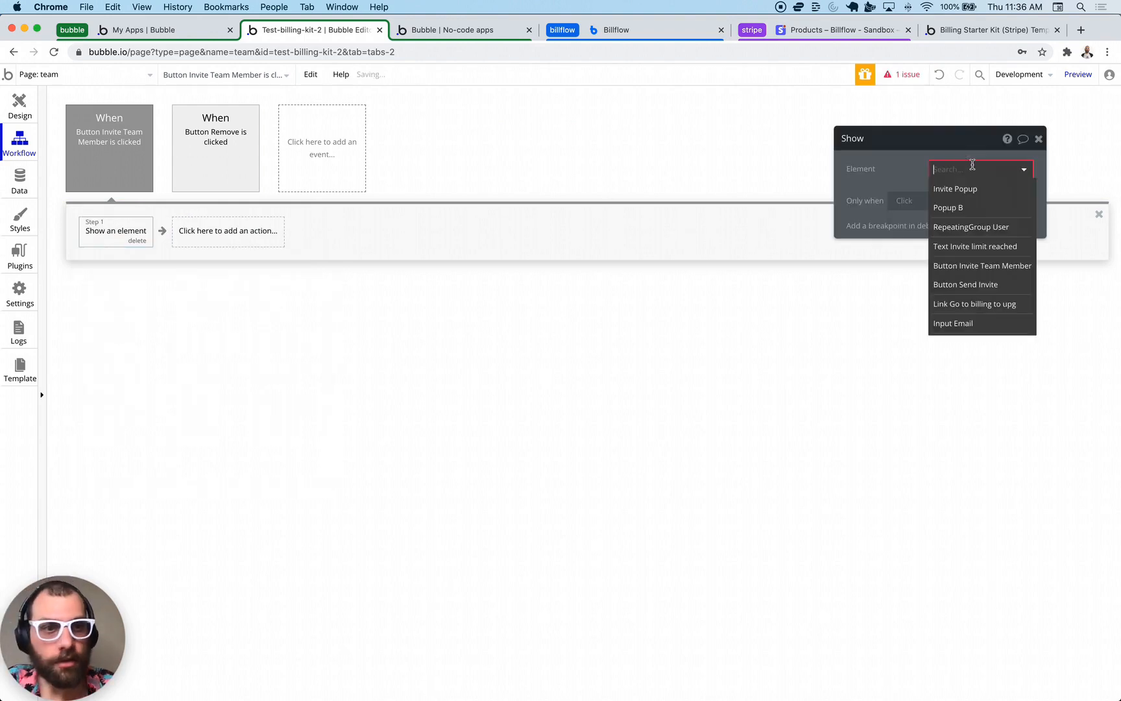
{"action": "left_click", "coordinate": [958, 196]}
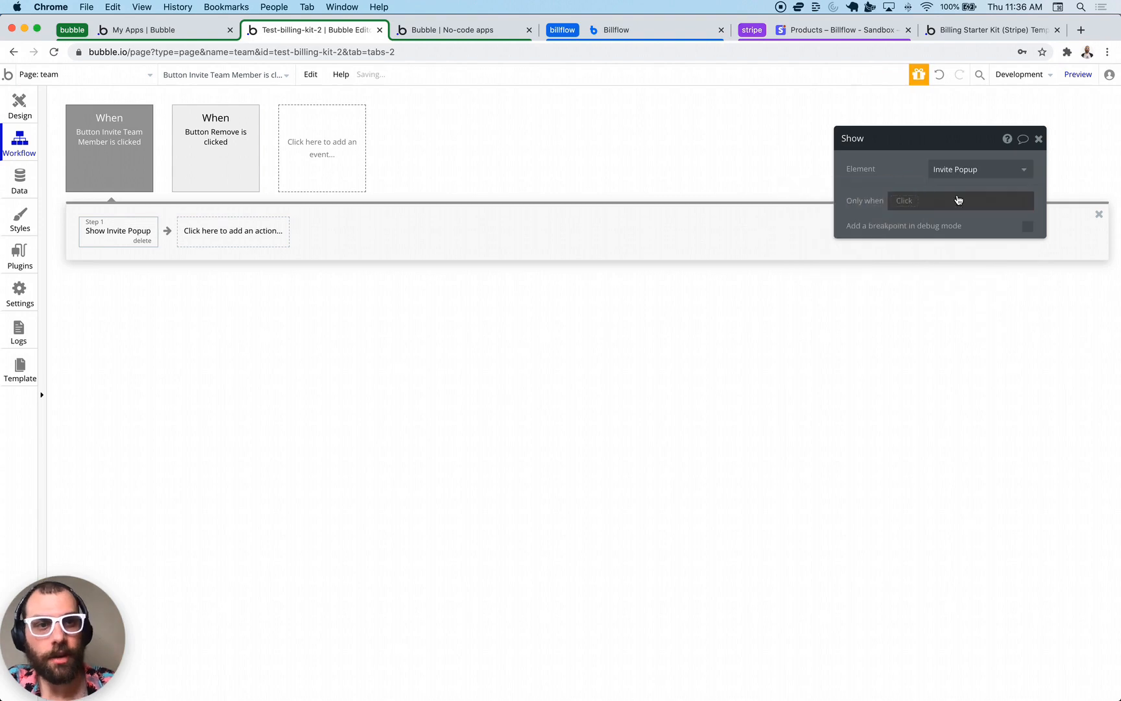
- Add an Only when condition: Search for Users (member_of = Current User):count < Current User's team_allocation
{"action": "left_click", "coordinate": [899, 201]}
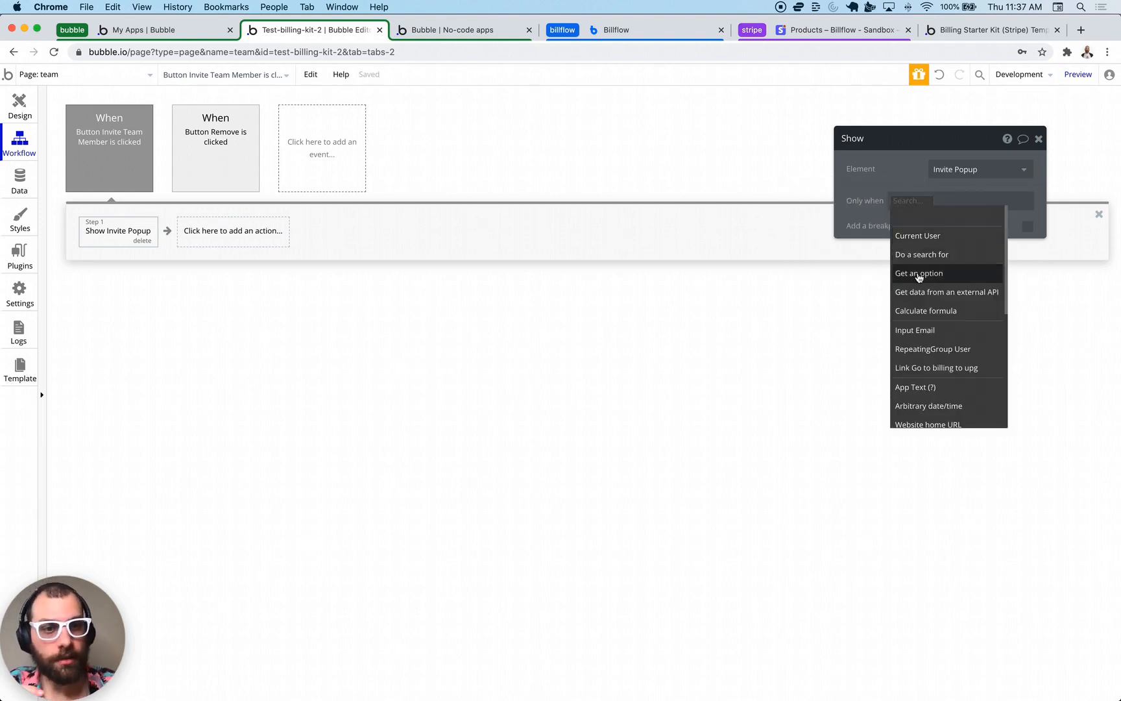
{"action": "left_click", "coordinate": [920, 257]}
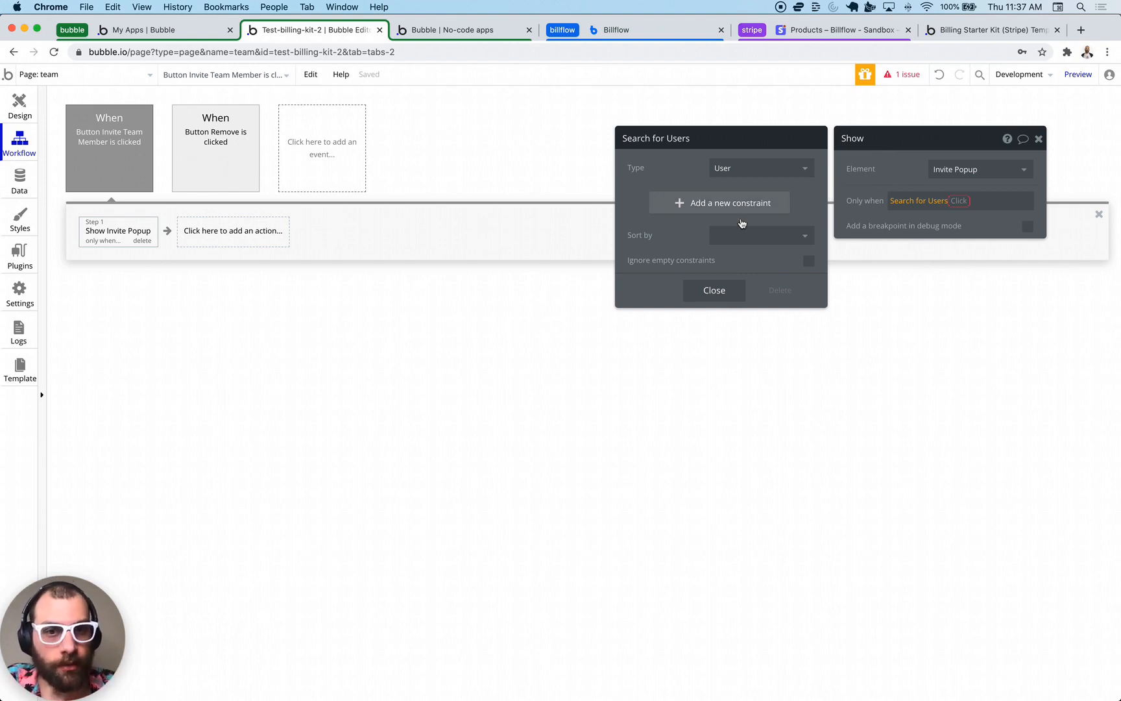
{"action": "left_click", "coordinate": [718, 203]}
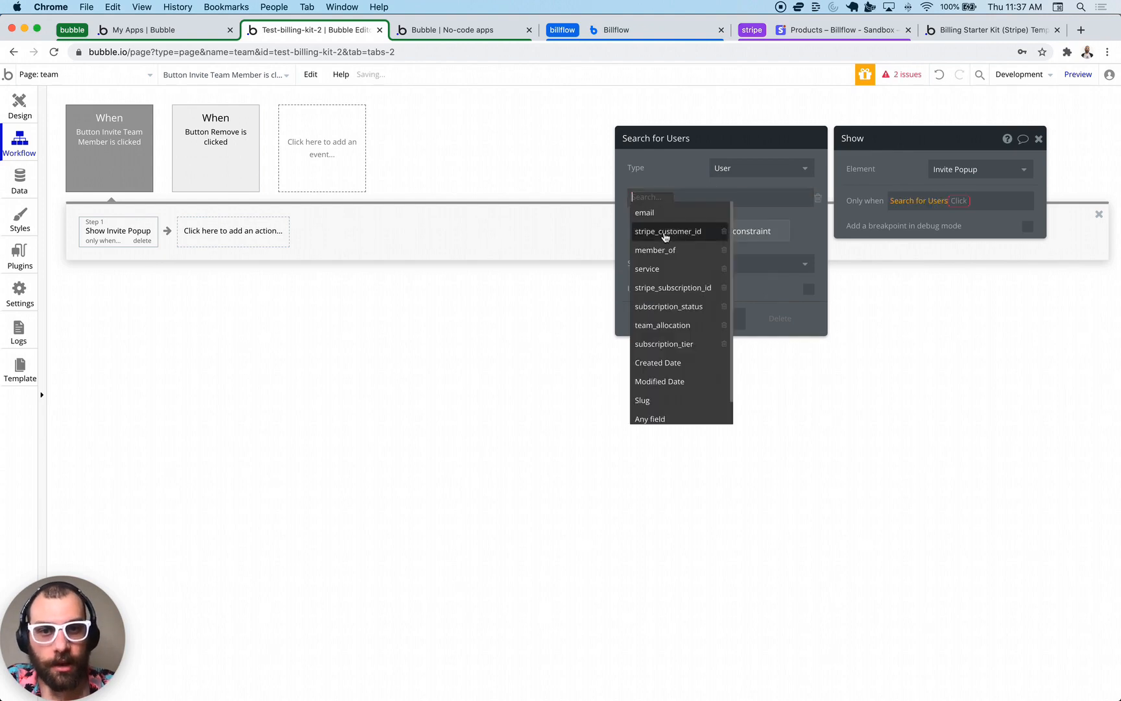
{"action": "left_click", "coordinate": [669, 252]}
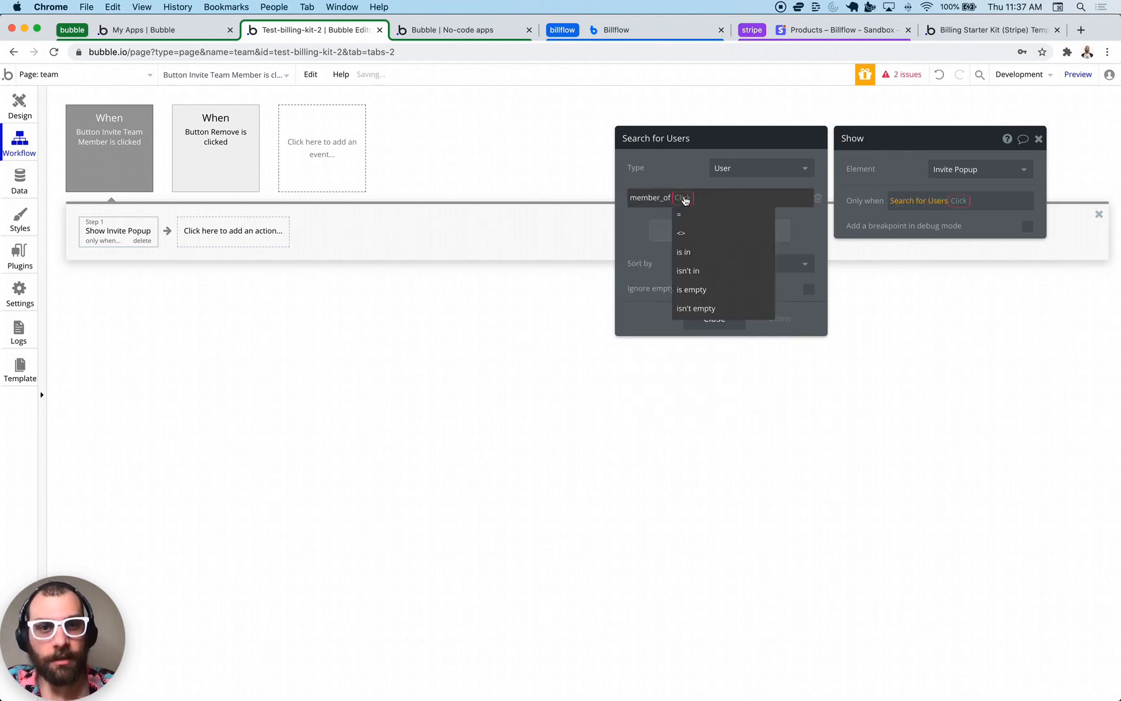
{"action": "left_click", "coordinate": [694, 200]}
{"action": "left_click", "coordinate": [702, 214]}
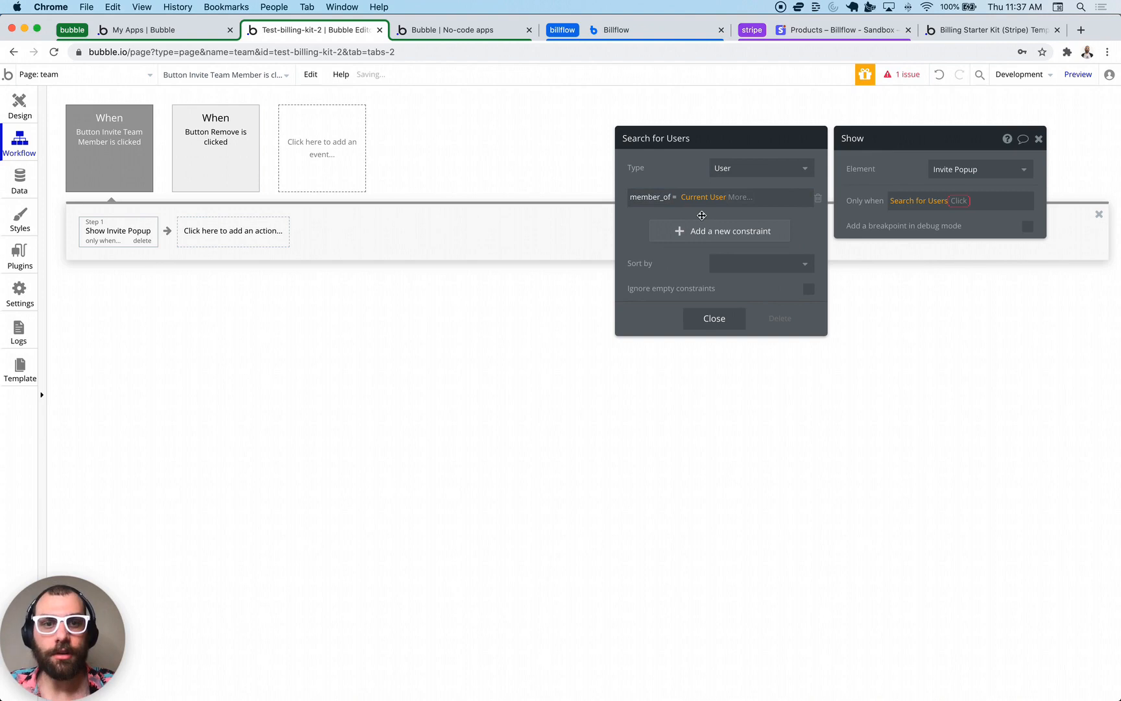
{"action": "left_click", "coordinate": [969, 206]}
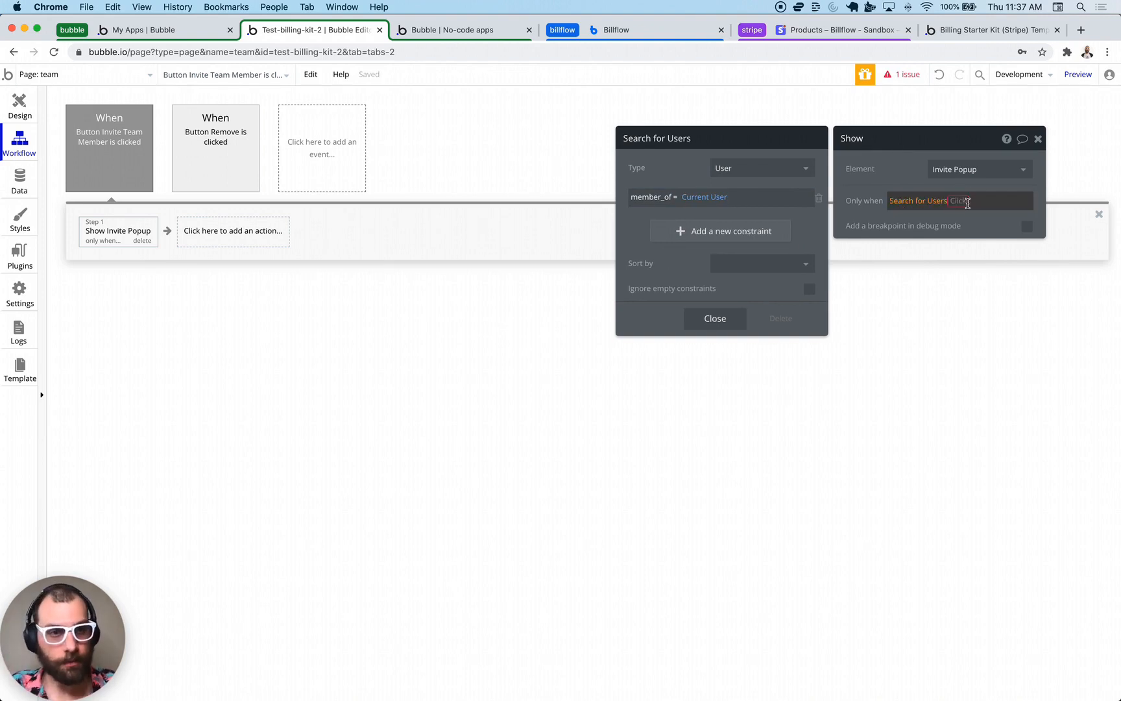
{"action": "left_click", "coordinate": [968, 216]}
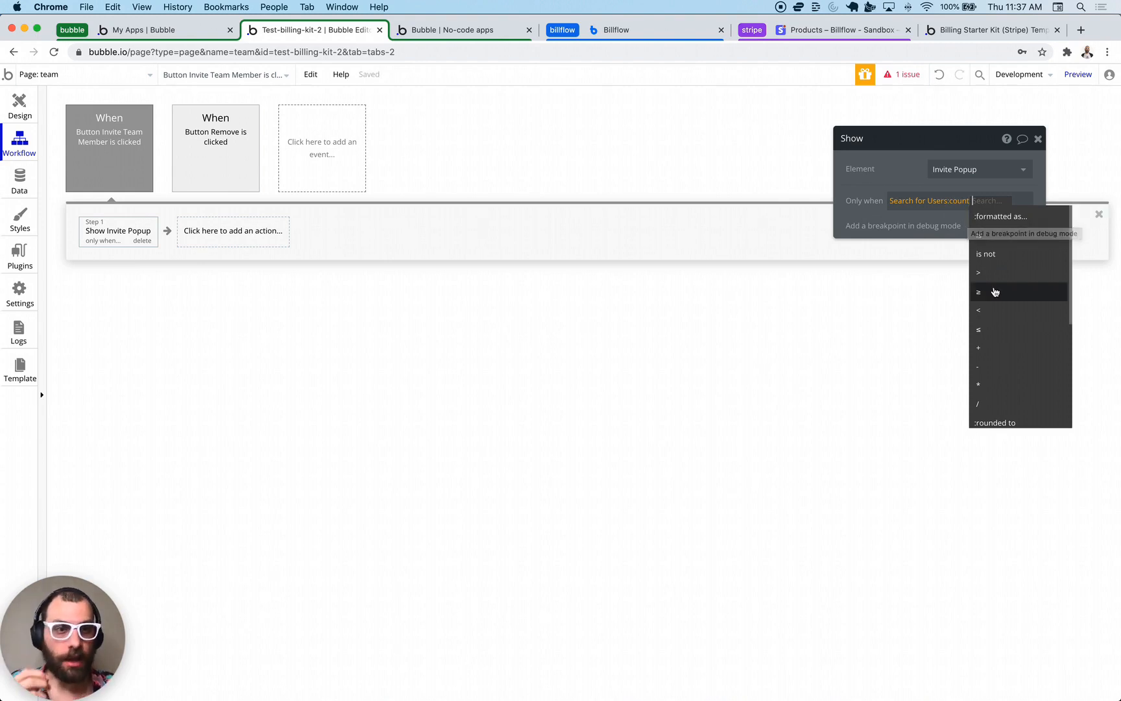
{"action": "left_click", "coordinate": [997, 312]}
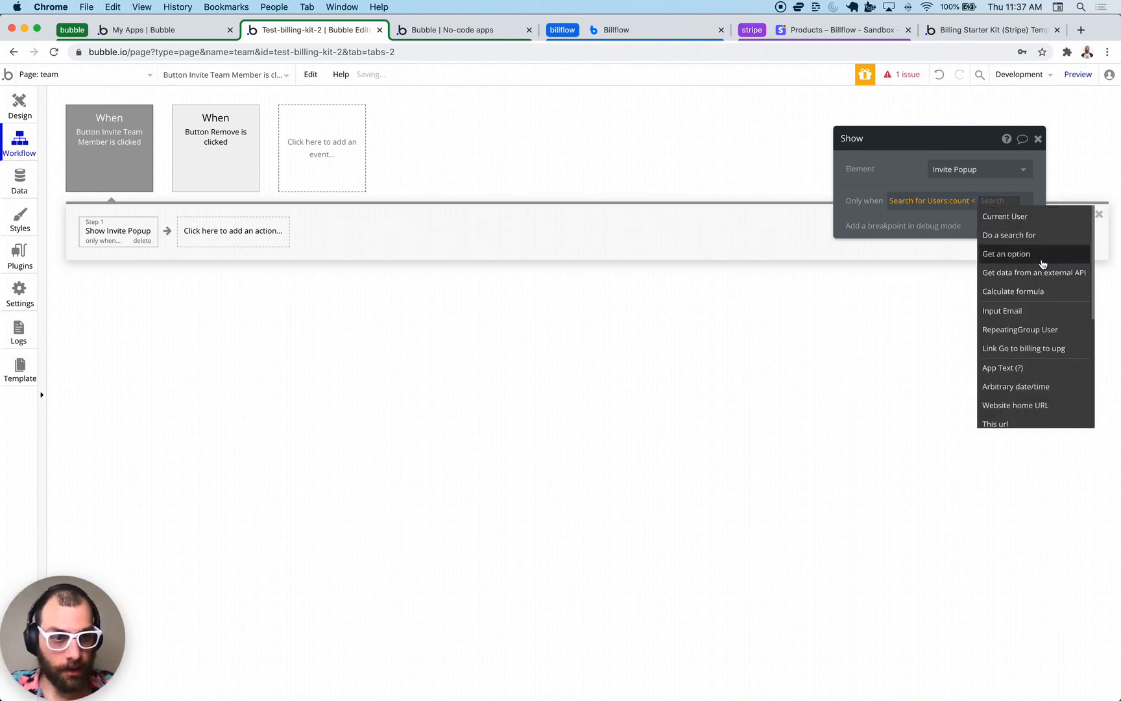
{"action": "left_click", "coordinate": [1025, 221]}
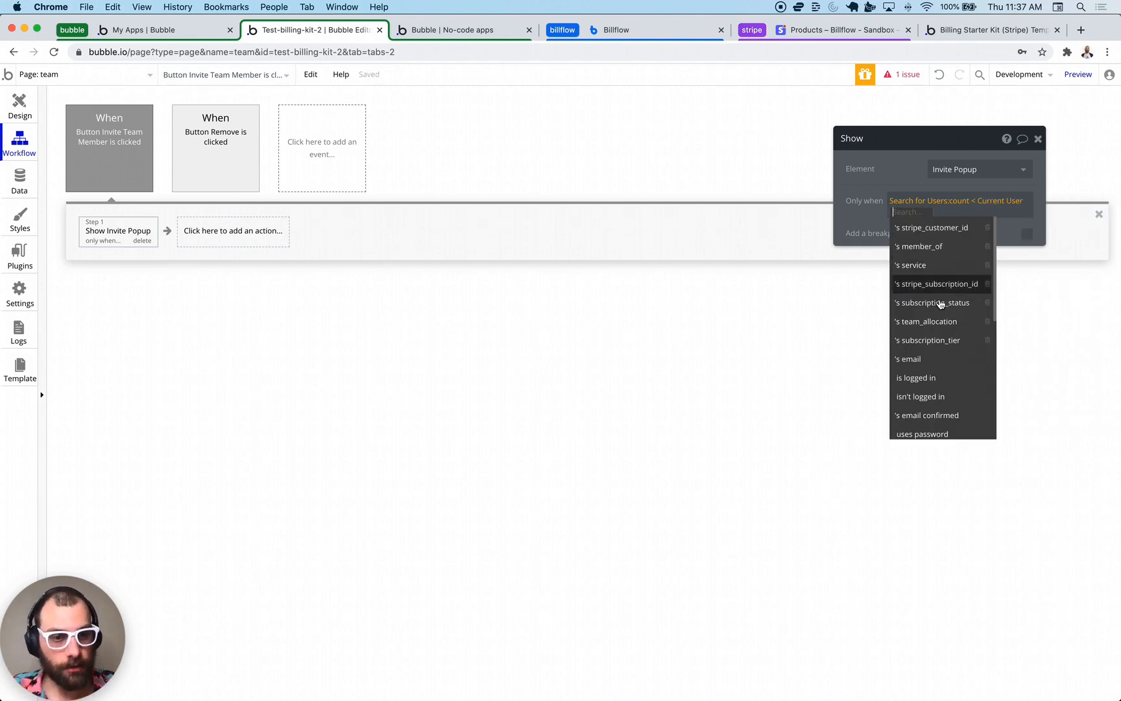
{"action": "left_click", "coordinate": [940, 322]}
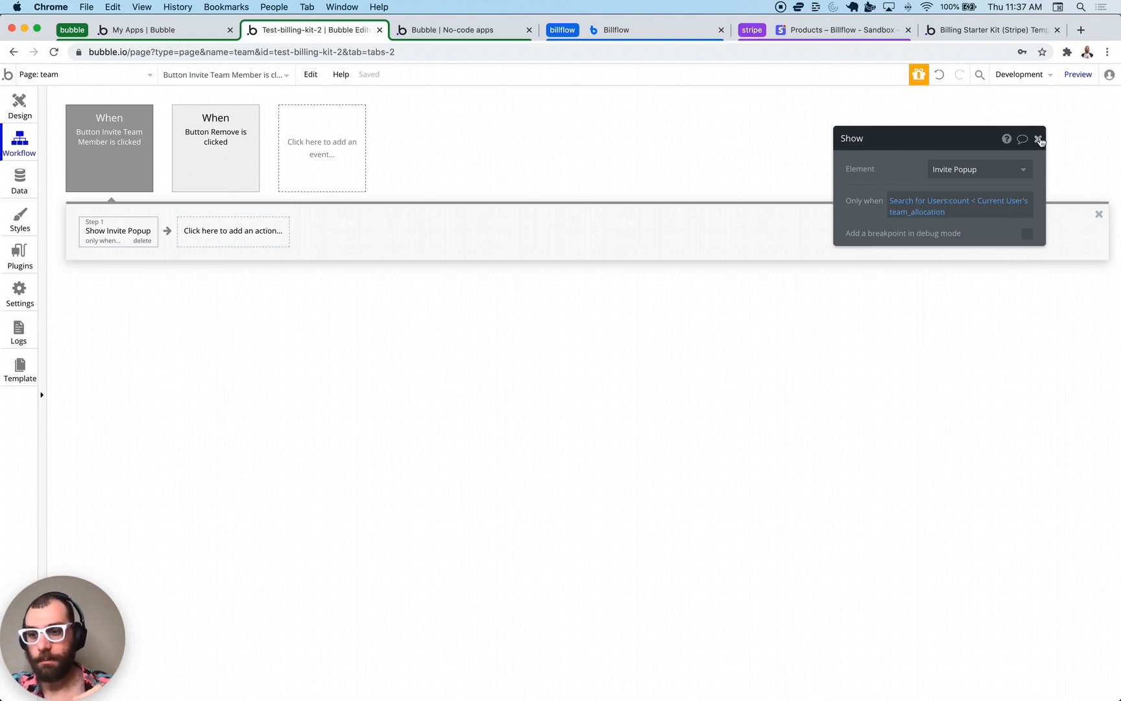
{"action": "left_click", "coordinate": [1039, 139]}
- Duplicate Step 1 of the Invite Team Member workflow as Step 2
{"action": "right_click", "coordinate": [102, 225]}
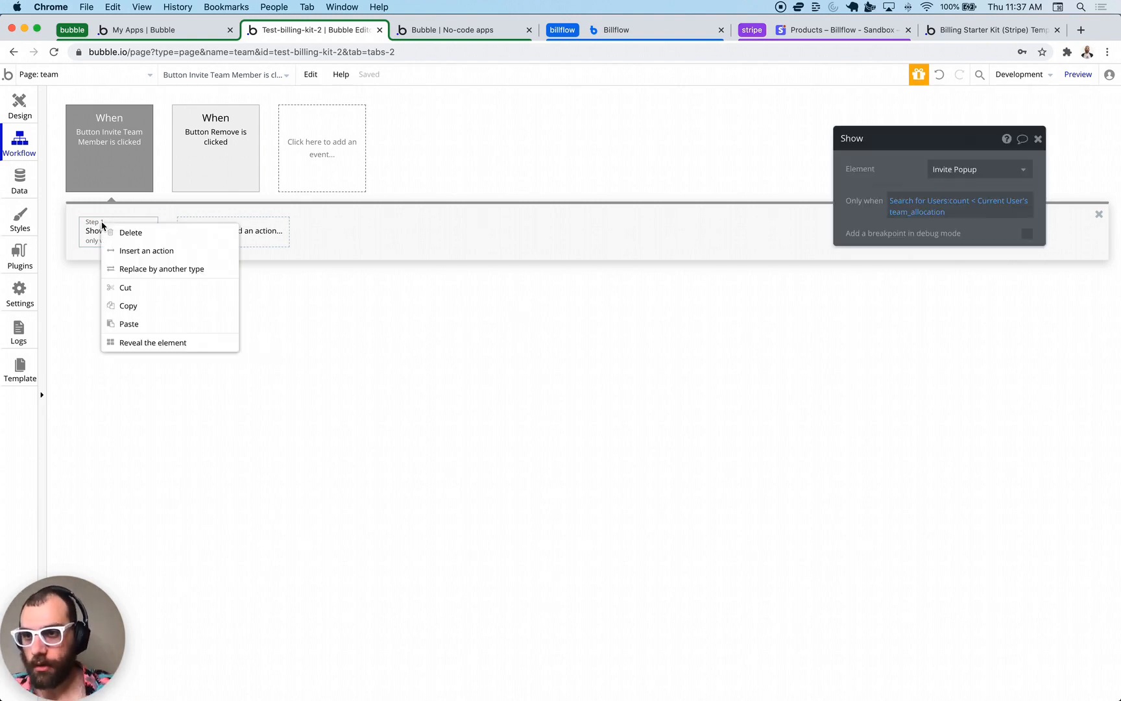
{"action": "left_click", "coordinate": [150, 305]}
{"action": "right_click", "coordinate": [192, 235]}
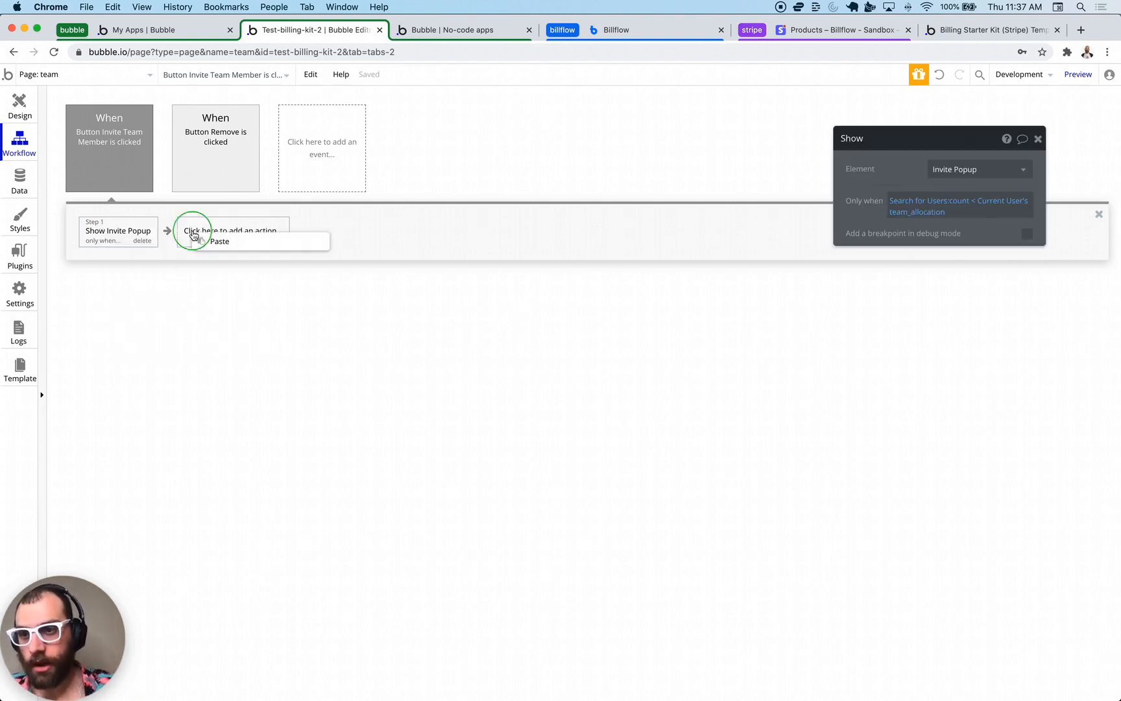
{"action": "left_click", "coordinate": [207, 241]}
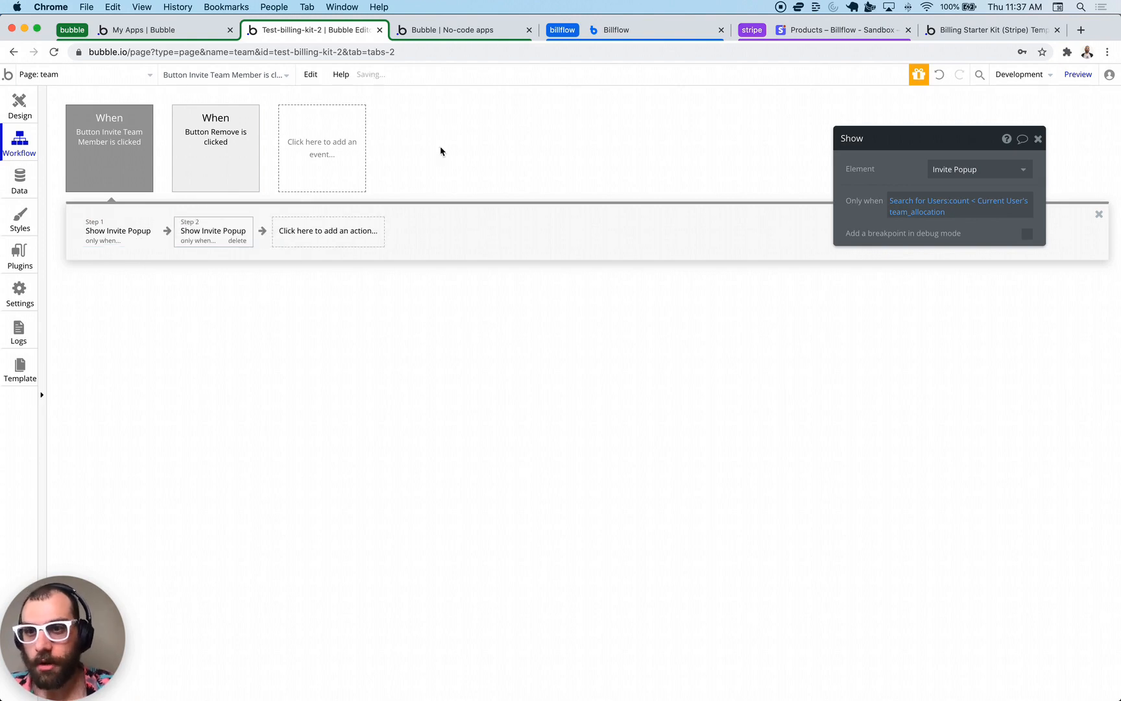
- Make Step 2 show Popup B when the user count is ≥ Current User's team_allocation
{"action": "left_click", "coordinate": [958, 170]}
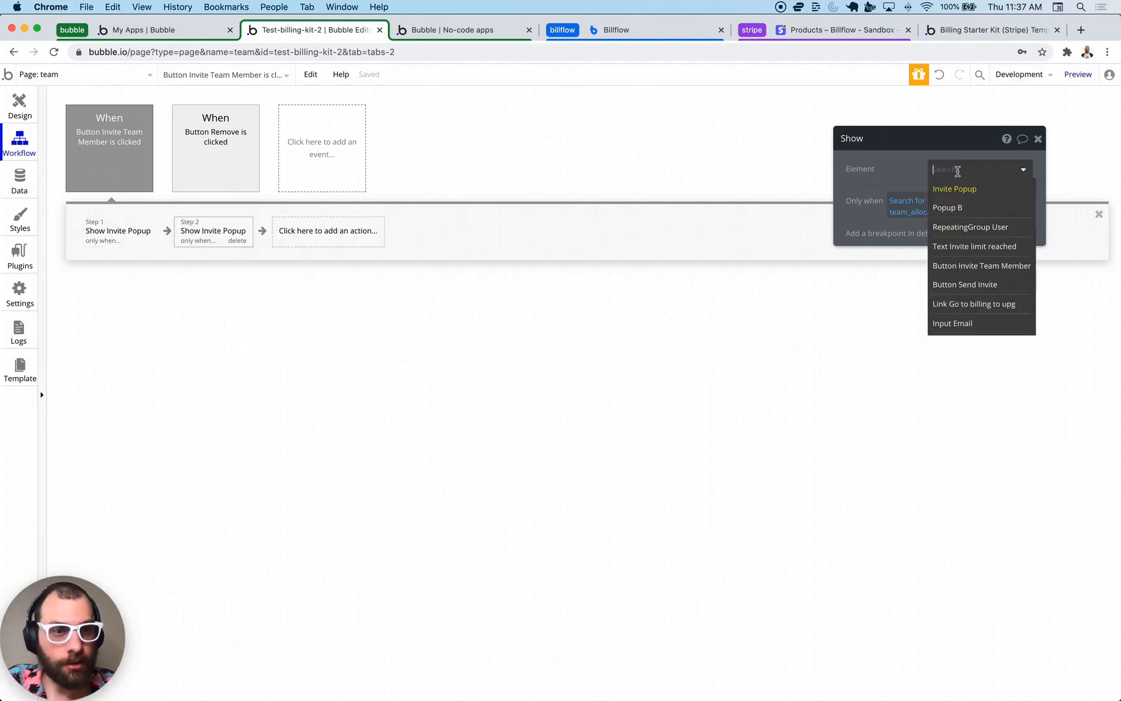
{"action": "left_click", "coordinate": [949, 208]}
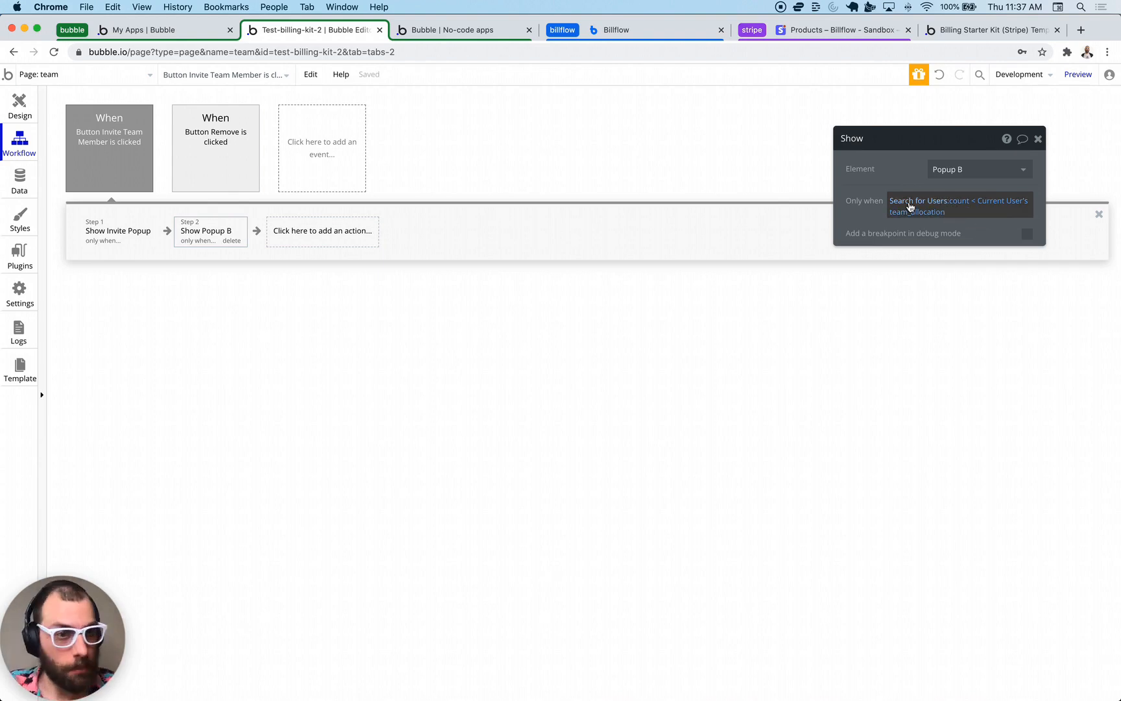
{"action": "left_click", "coordinate": [971, 205]}
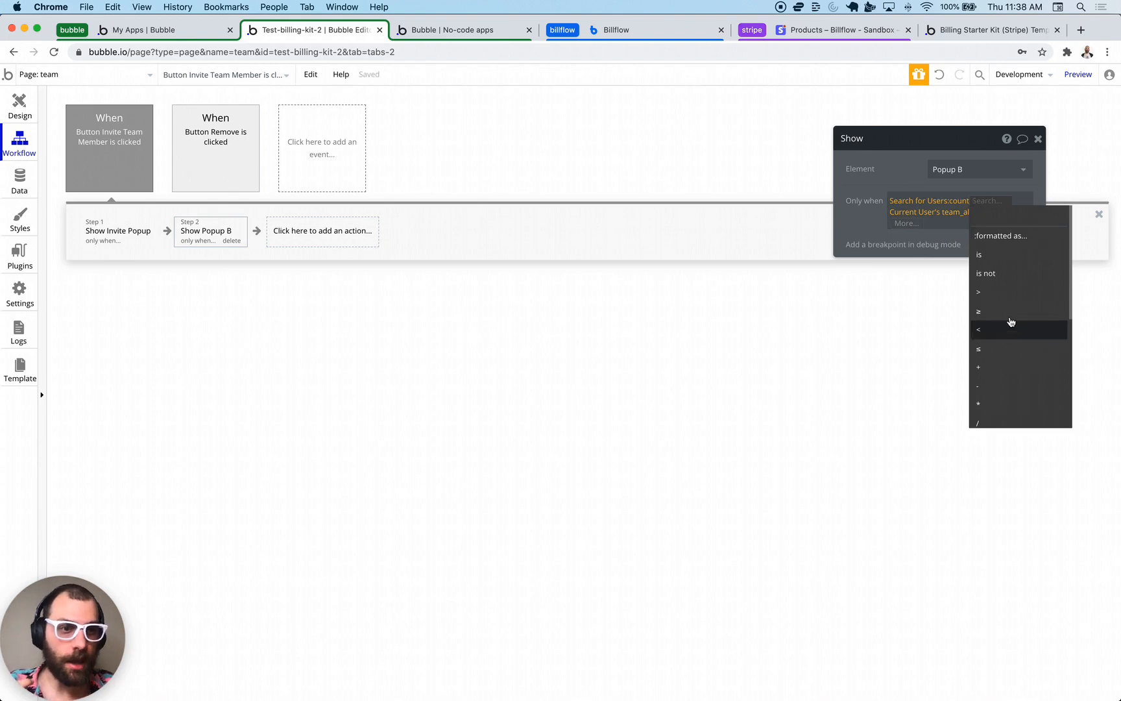
{"action": "left_click", "coordinate": [1010, 314]}
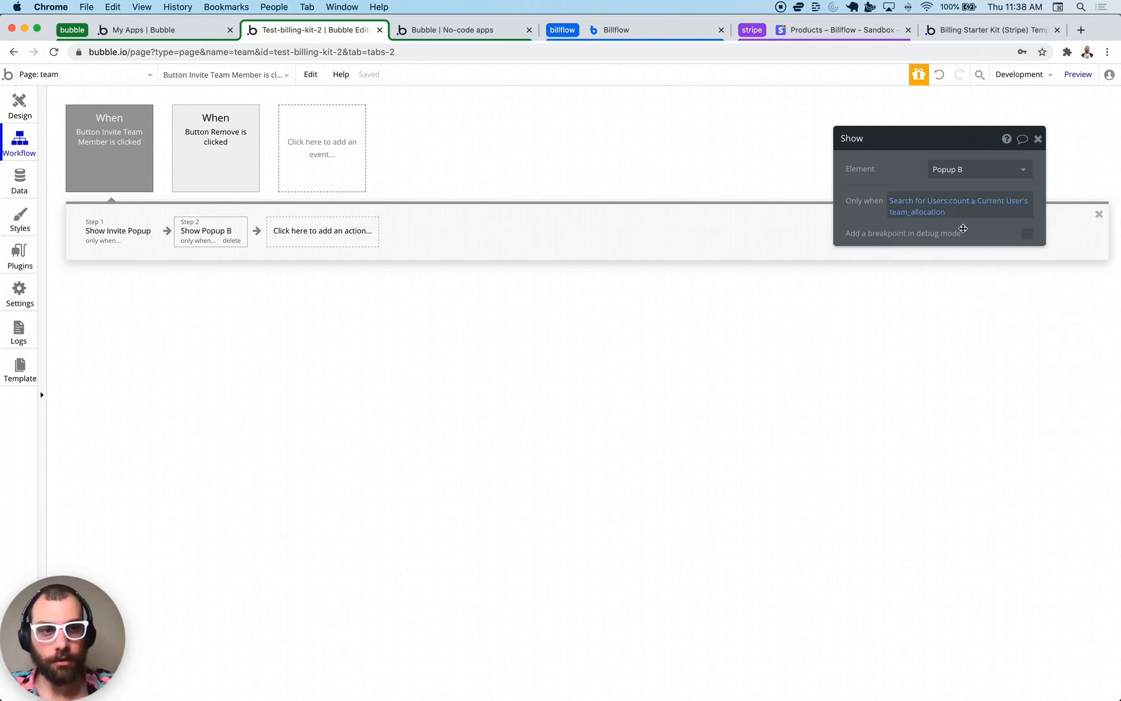
{"action": "left_click", "coordinate": [1038, 139]}
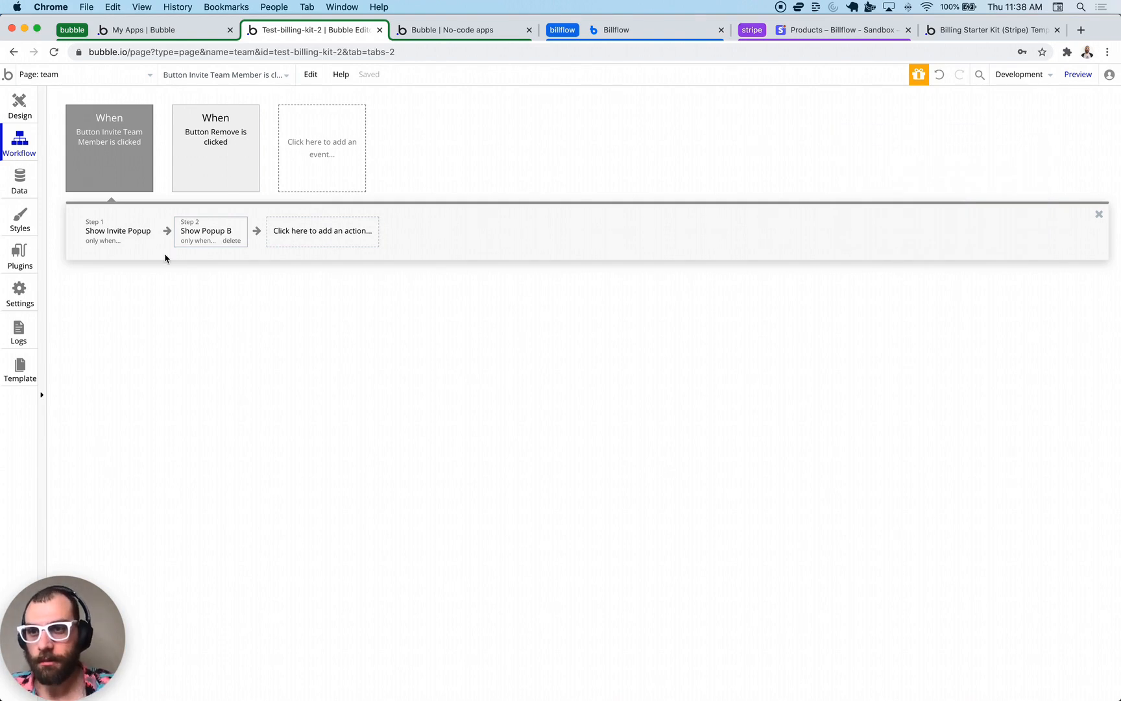
- Give the Invite Popup's Send Invite button a workflow with a Create an account for someone else action
{"action": "left_click", "coordinate": [20, 107]}
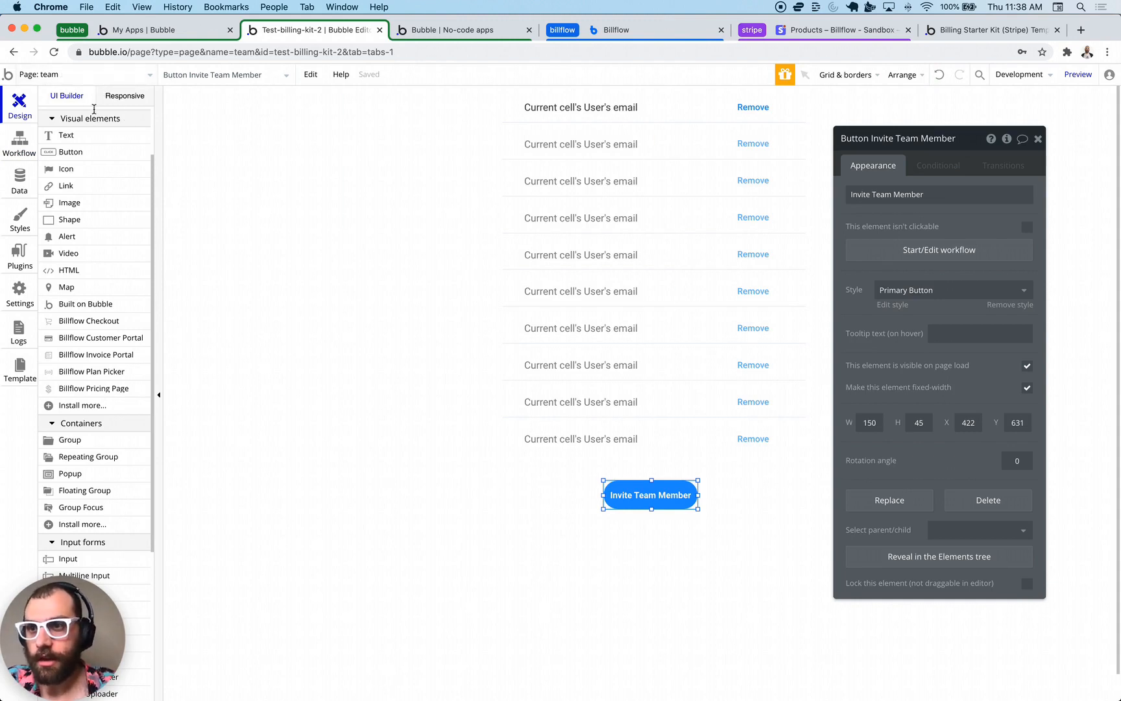
{"action": "mouse_move", "coordinate": [93, 127]}
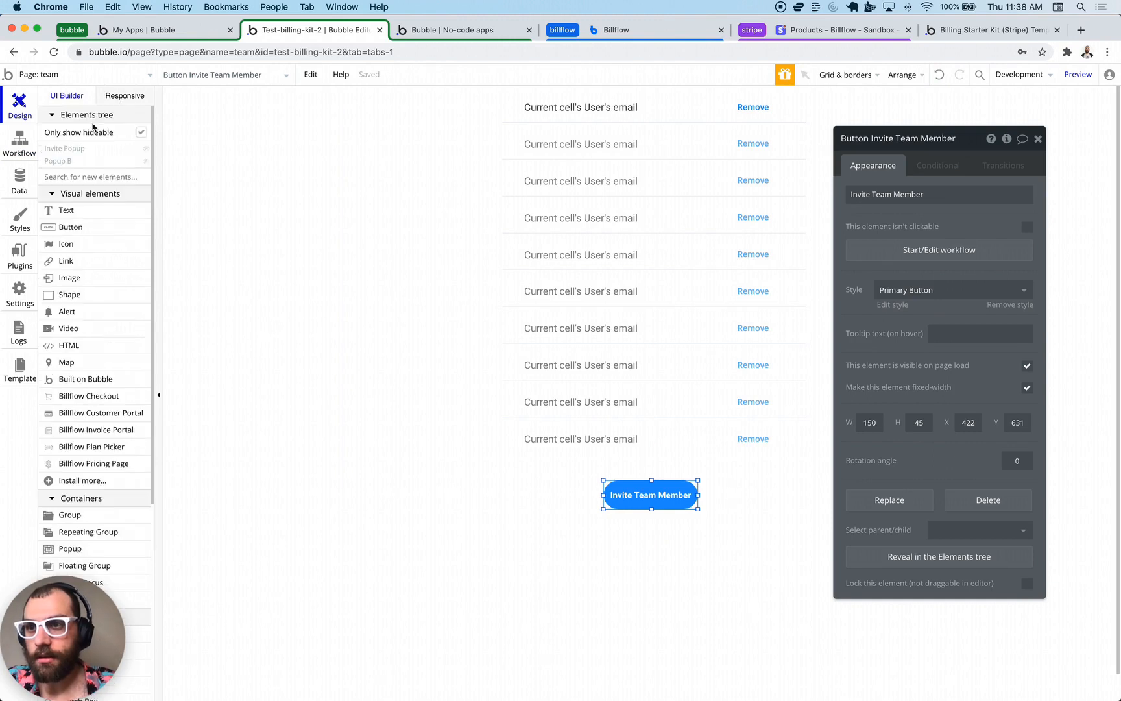
{"action": "left_click", "coordinate": [64, 148]}
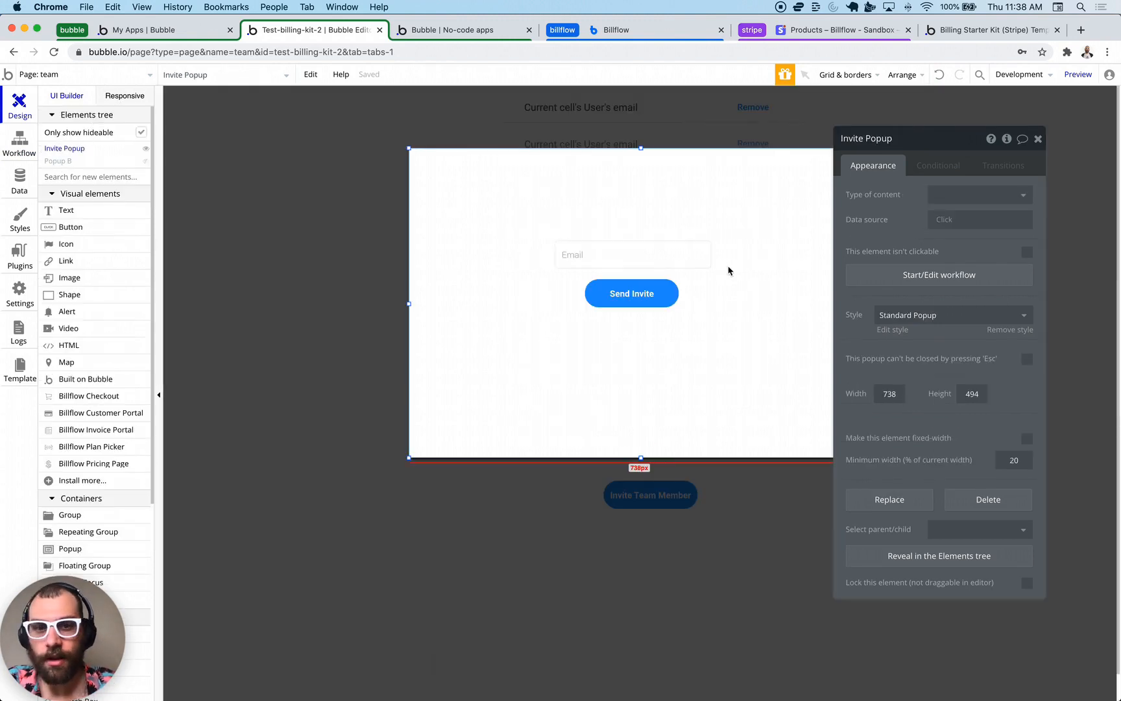
{"action": "left_click", "coordinate": [632, 293]}
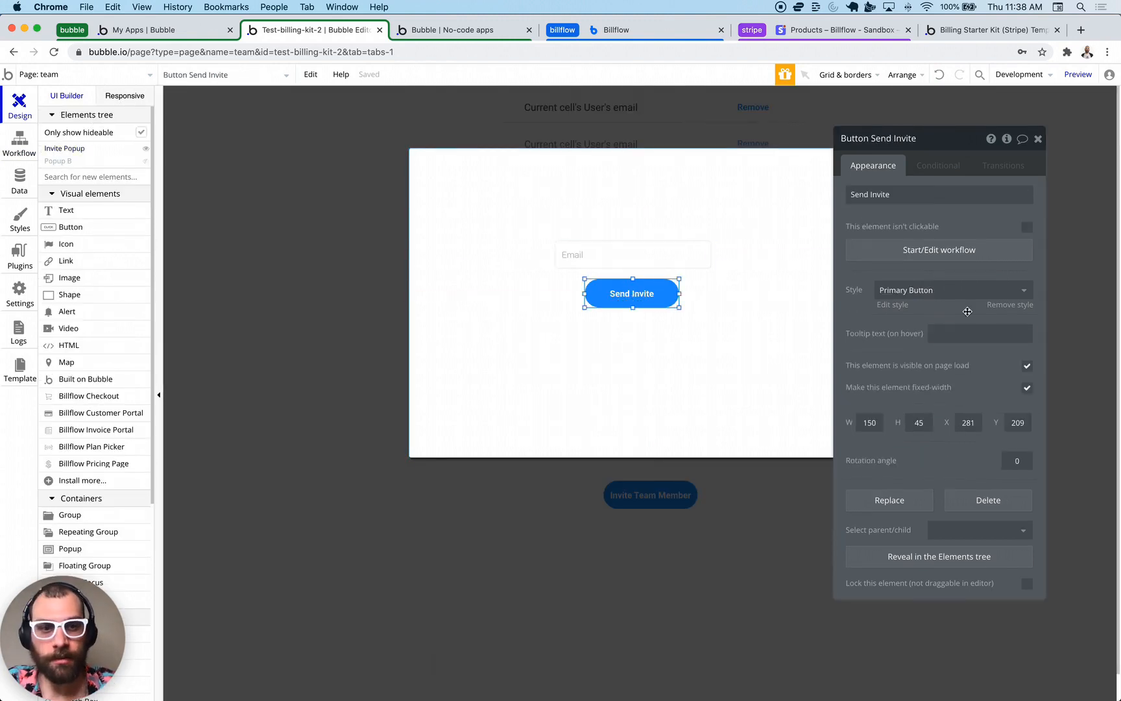
{"action": "left_click", "coordinate": [946, 258]}
{"action": "left_click", "coordinate": [150, 244]}
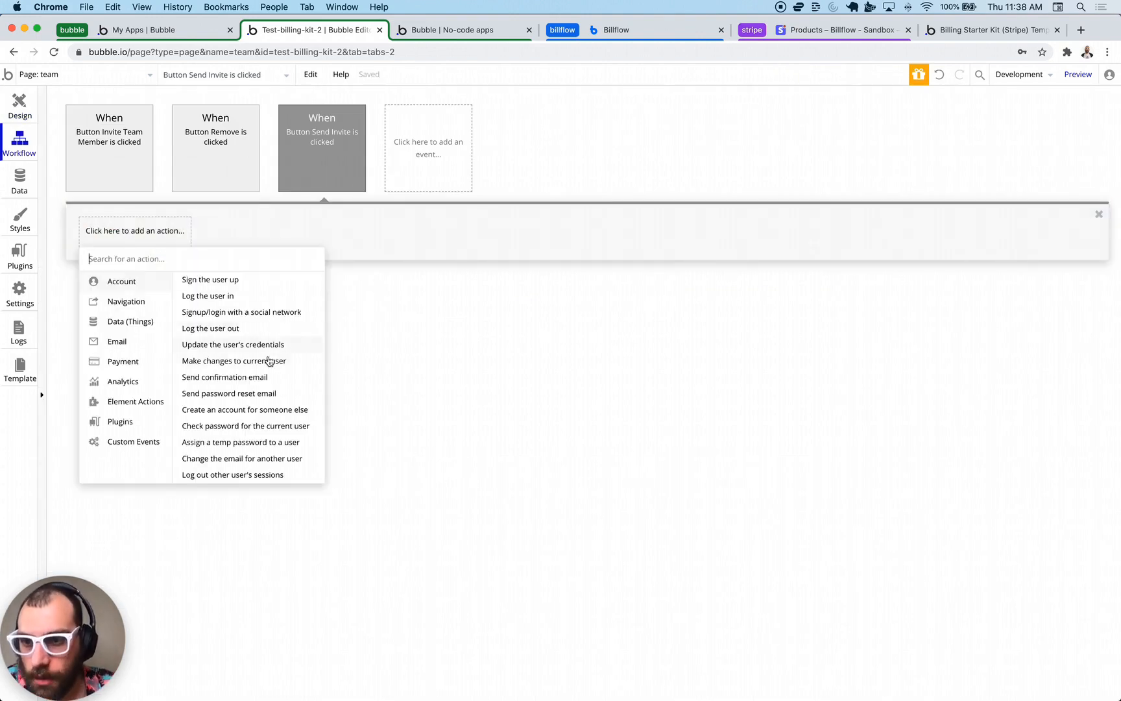
{"action": "left_click", "coordinate": [247, 413]}
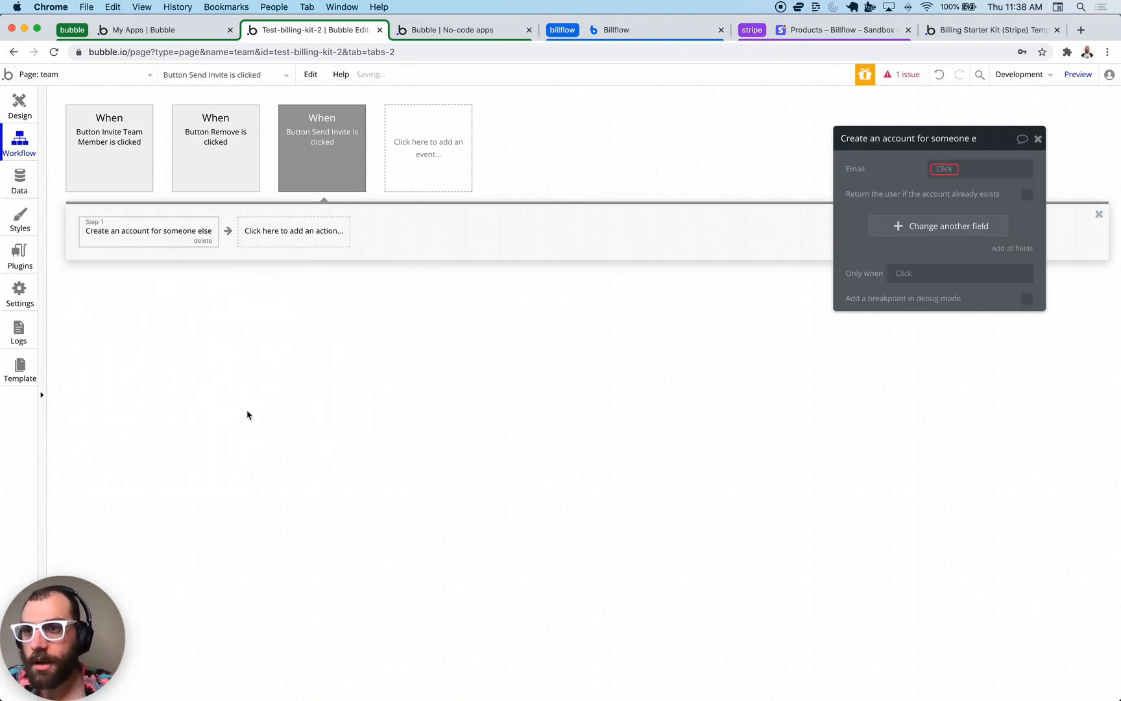
- Set the new account's email to Input Email's value and member_of to Current User
{"action": "left_click", "coordinate": [944, 169]}
{"action": "left_click", "coordinate": [983, 305]}
{"action": "left_click", "coordinate": [1003, 198]}
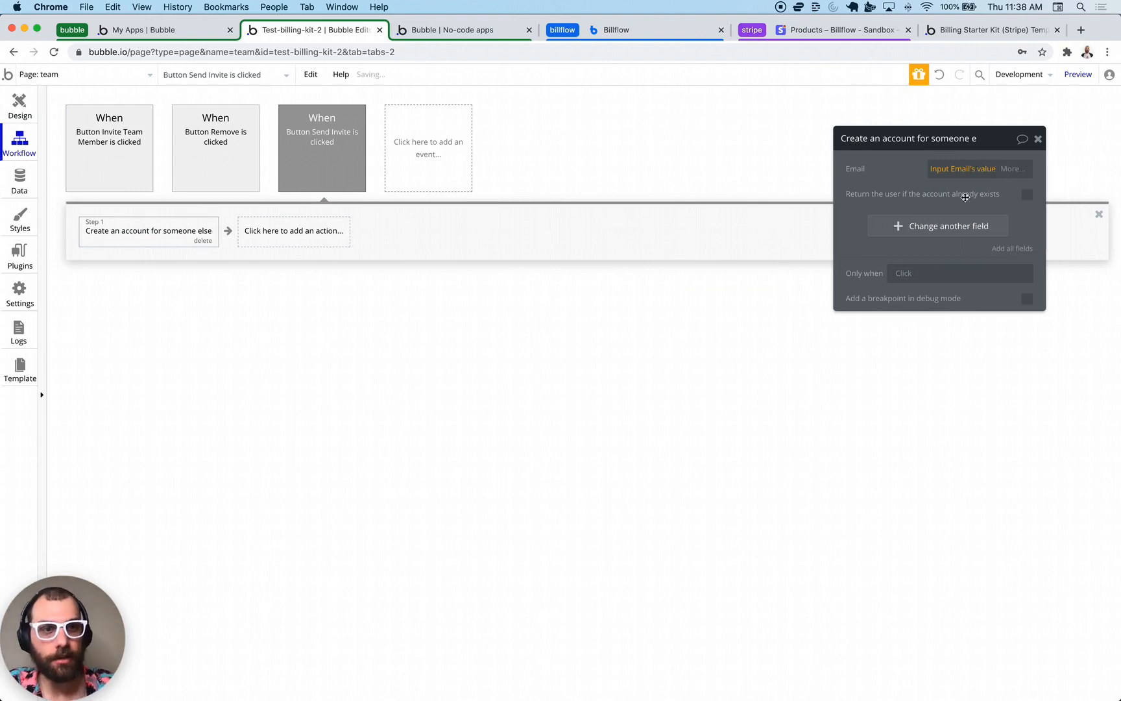
{"action": "left_click", "coordinate": [943, 232]}
{"action": "left_click", "coordinate": [858, 220]}
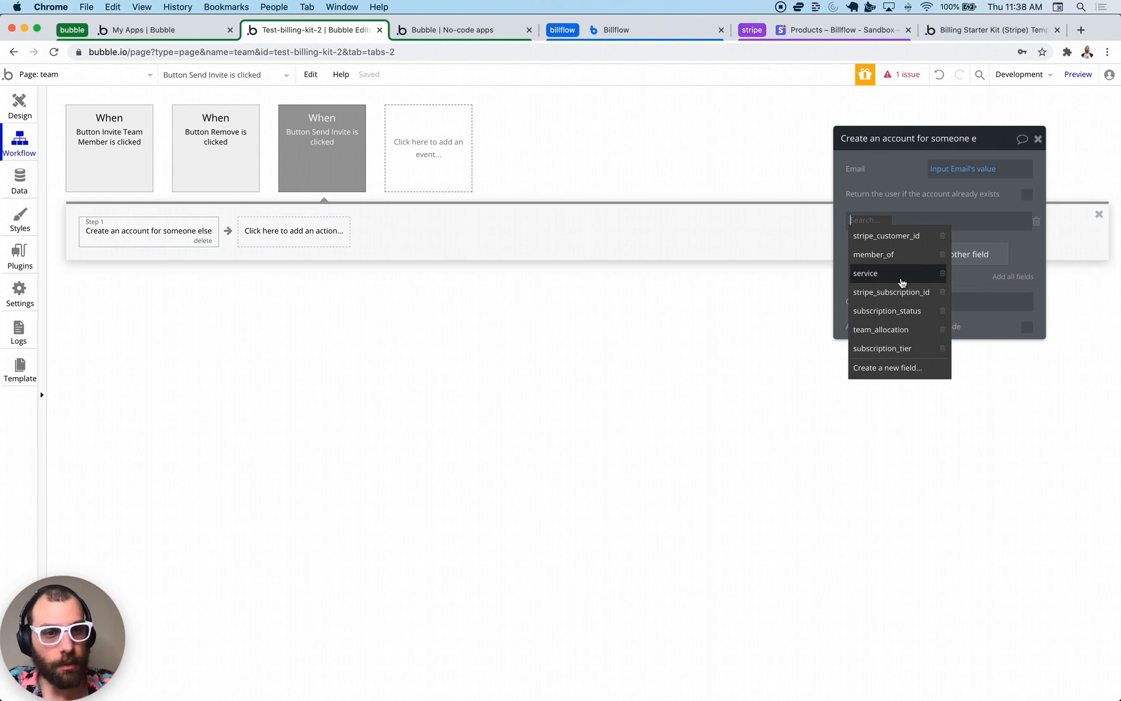
{"action": "left_click", "coordinate": [891, 256]}
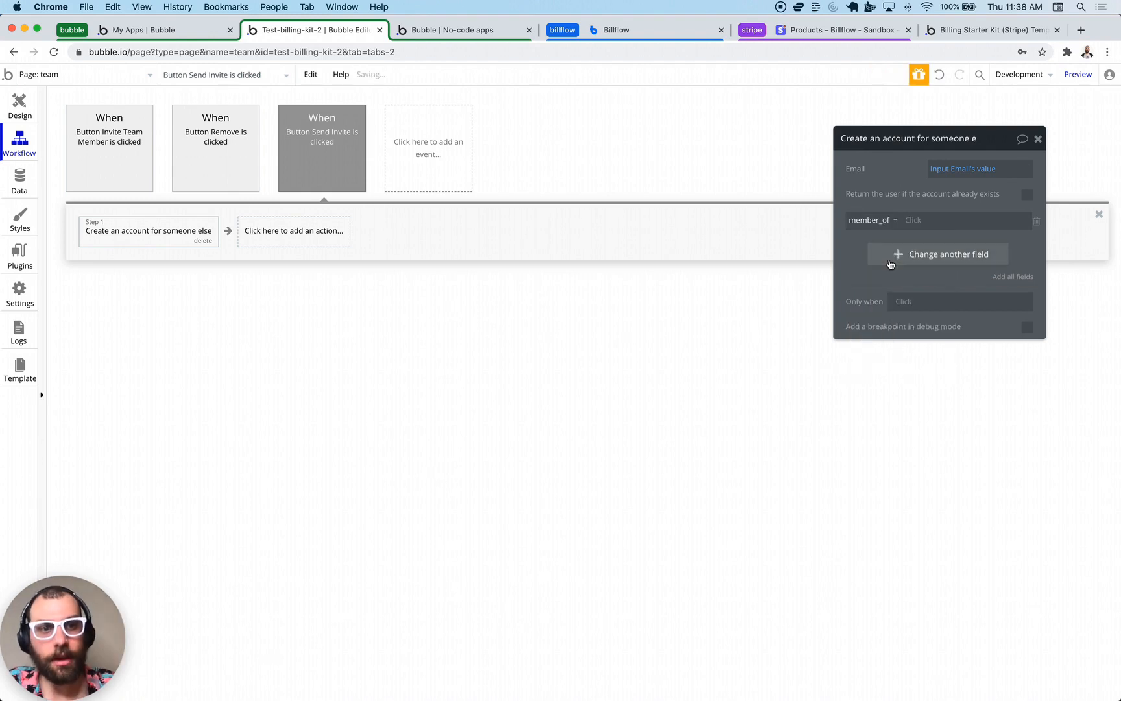
{"action": "left_click", "coordinate": [915, 220]}
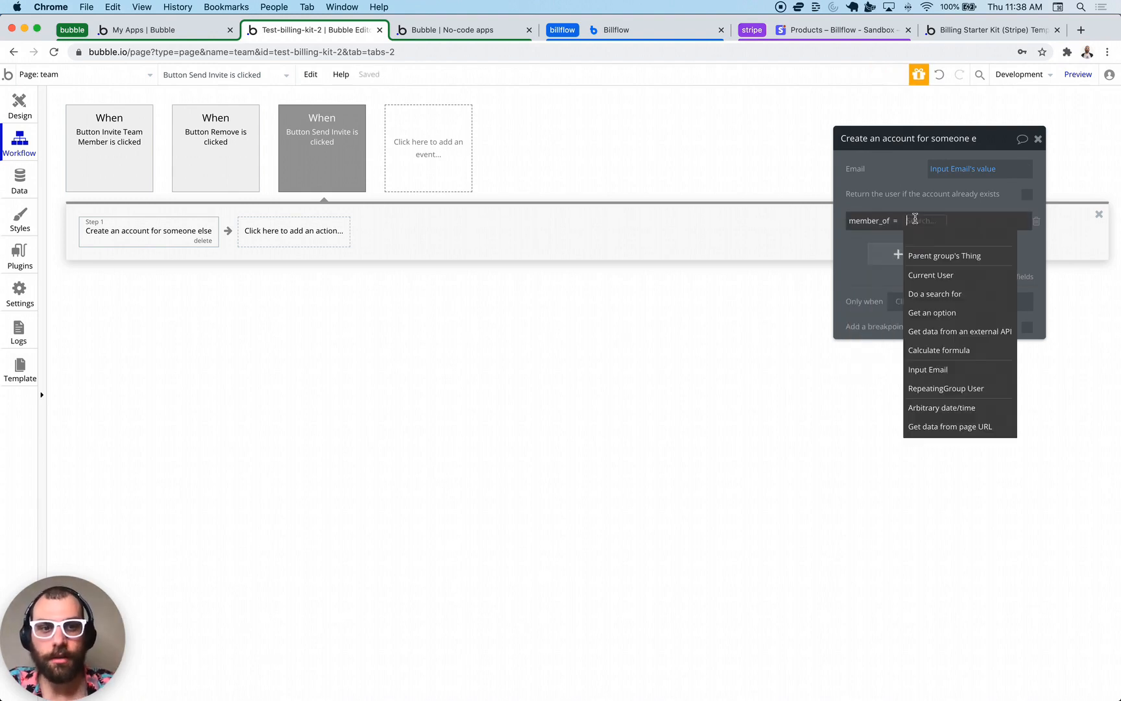
{"action": "left_click", "coordinate": [949, 275]}
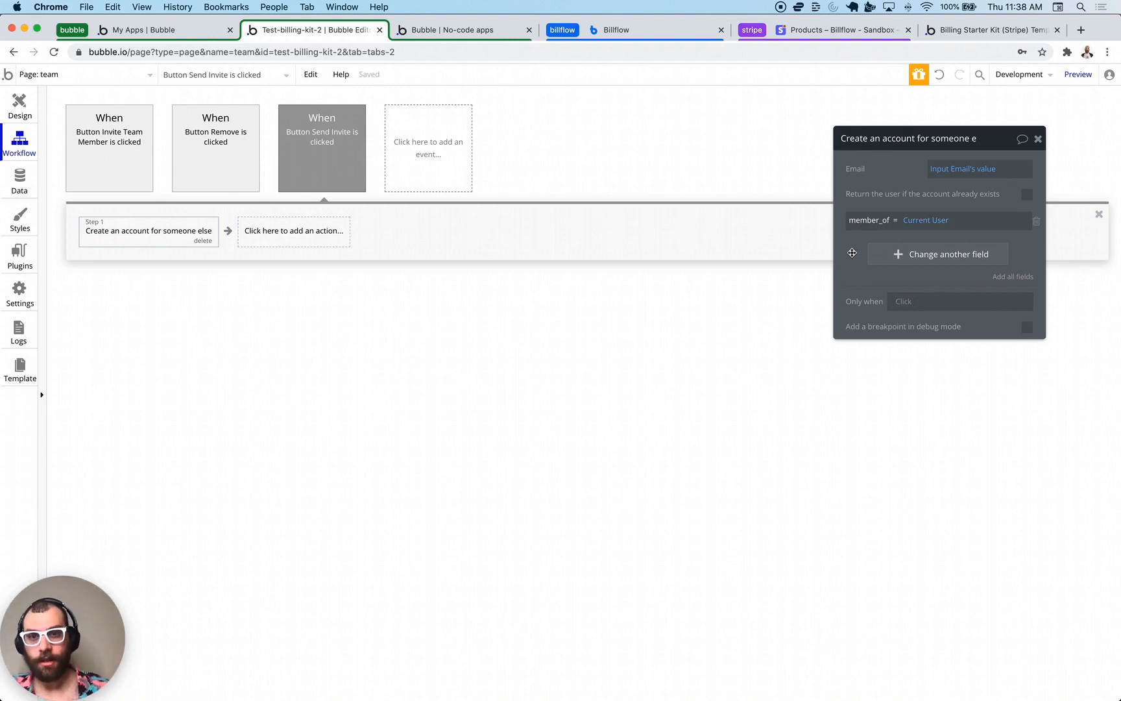
{"action": "key", "text": "Escape"}
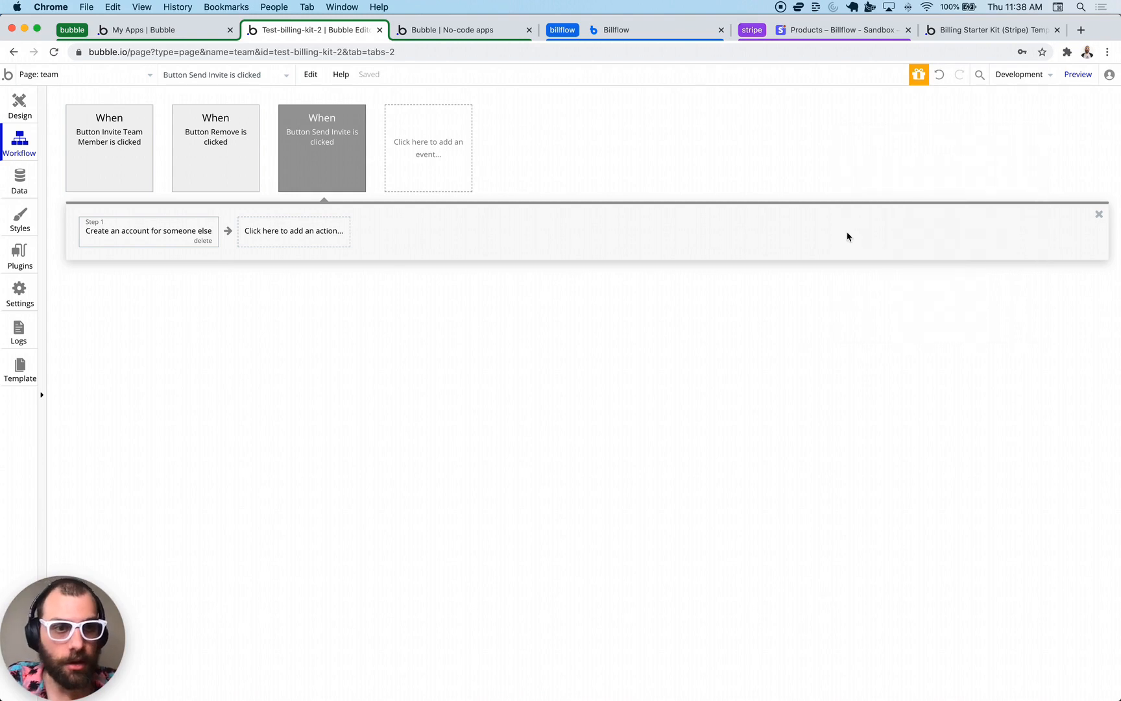
- Add a Send password reset email step addressed to Result of step 1's email
{"action": "left_click", "coordinate": [275, 235]}
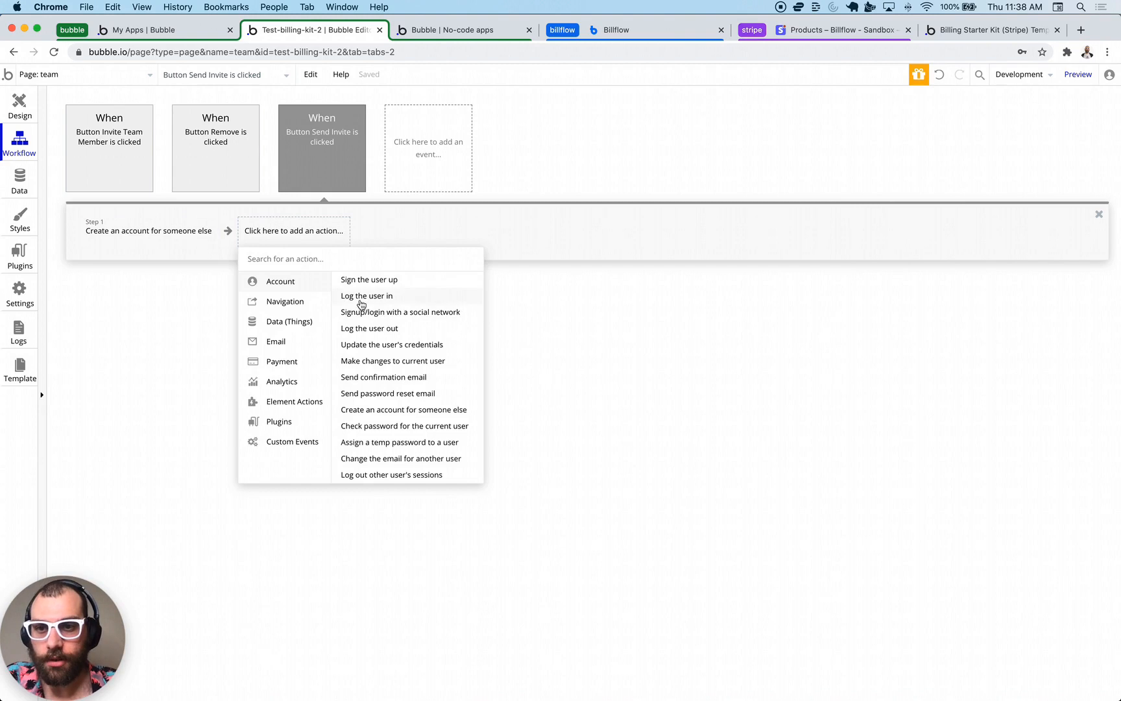
{"action": "mouse_move", "coordinate": [295, 309]}
{"action": "mouse_move", "coordinate": [288, 342]}
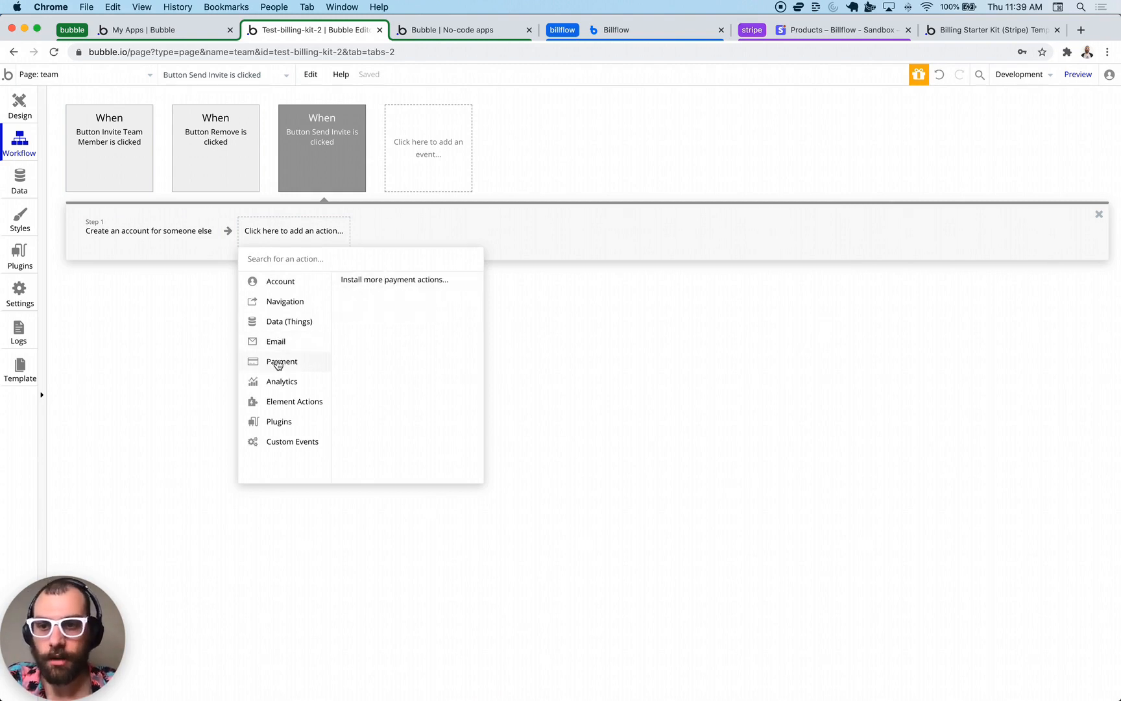
{"action": "mouse_move", "coordinate": [276, 285]}
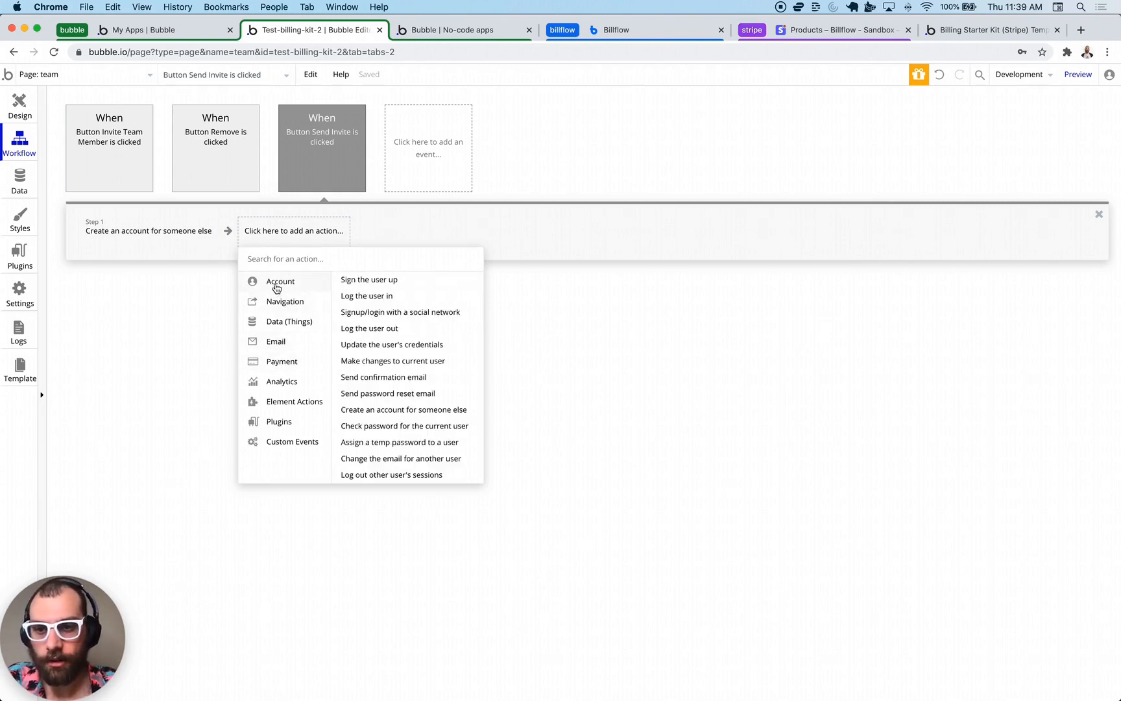
{"action": "left_click", "coordinate": [401, 396]}
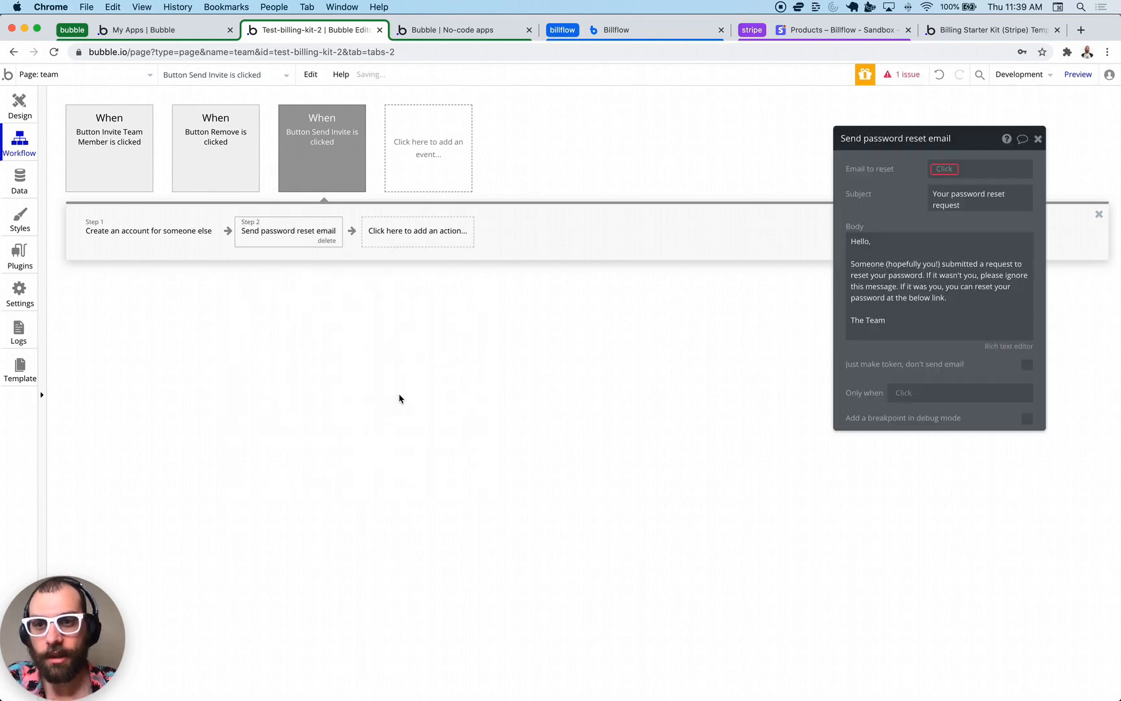
{"action": "left_click", "coordinate": [939, 272]}
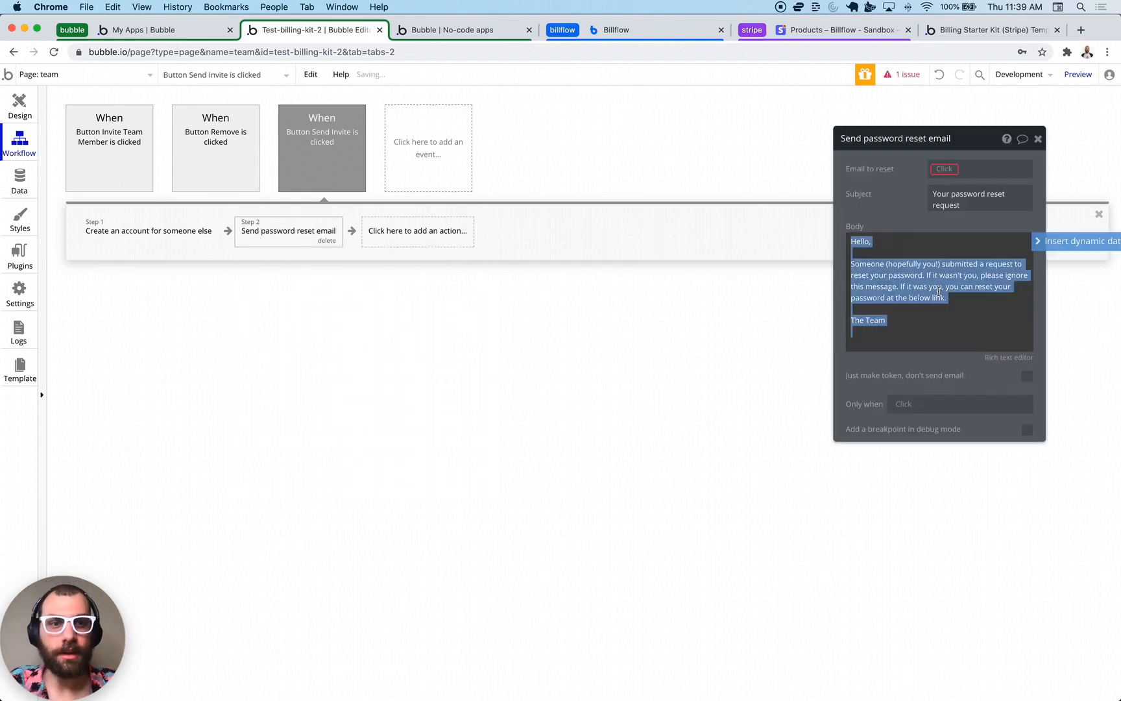
{"action": "left_click", "coordinate": [950, 170]}
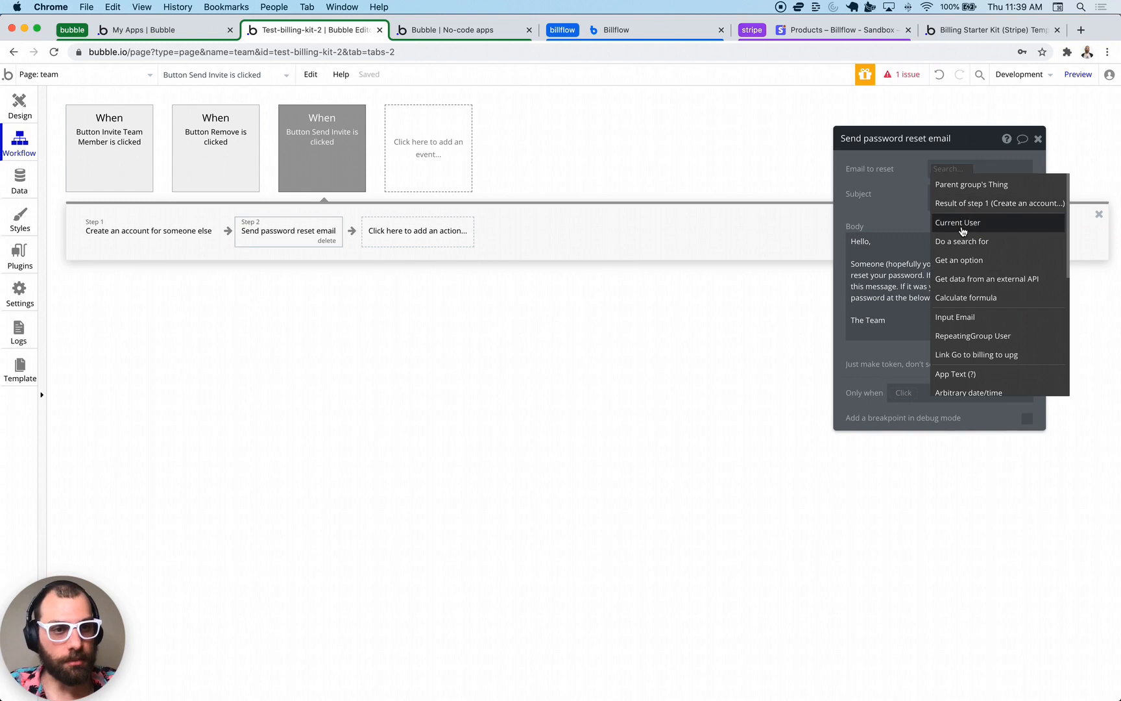
{"action": "left_click", "coordinate": [964, 205]}
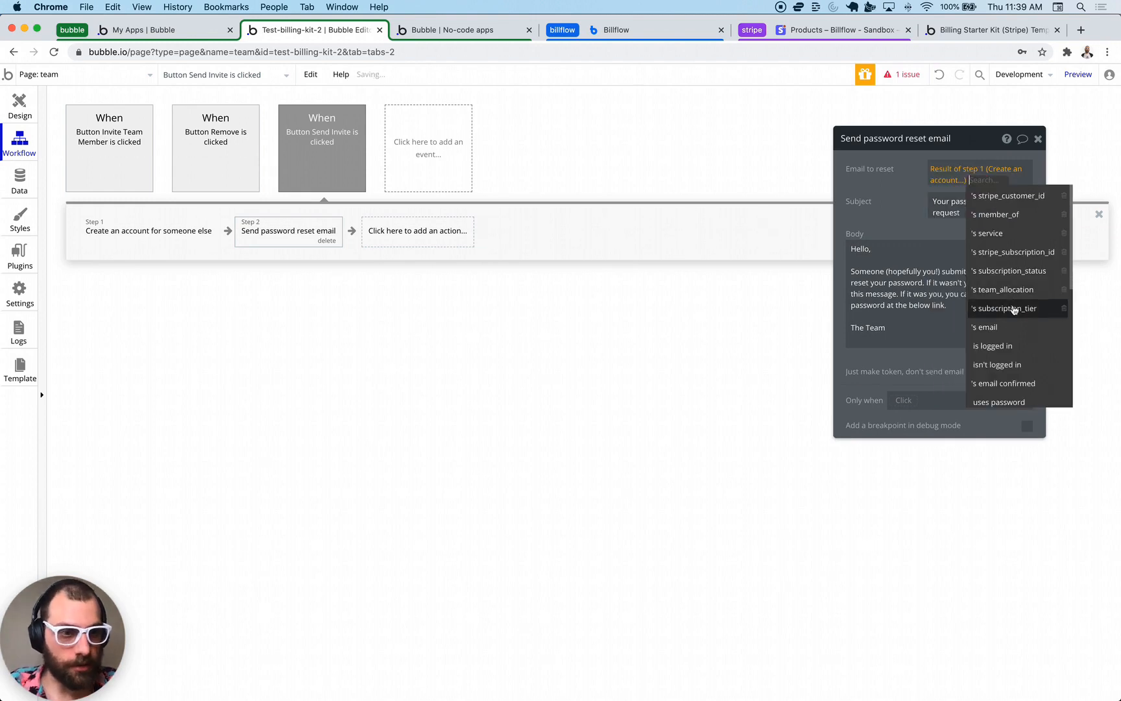
{"action": "left_click", "coordinate": [1001, 326]}
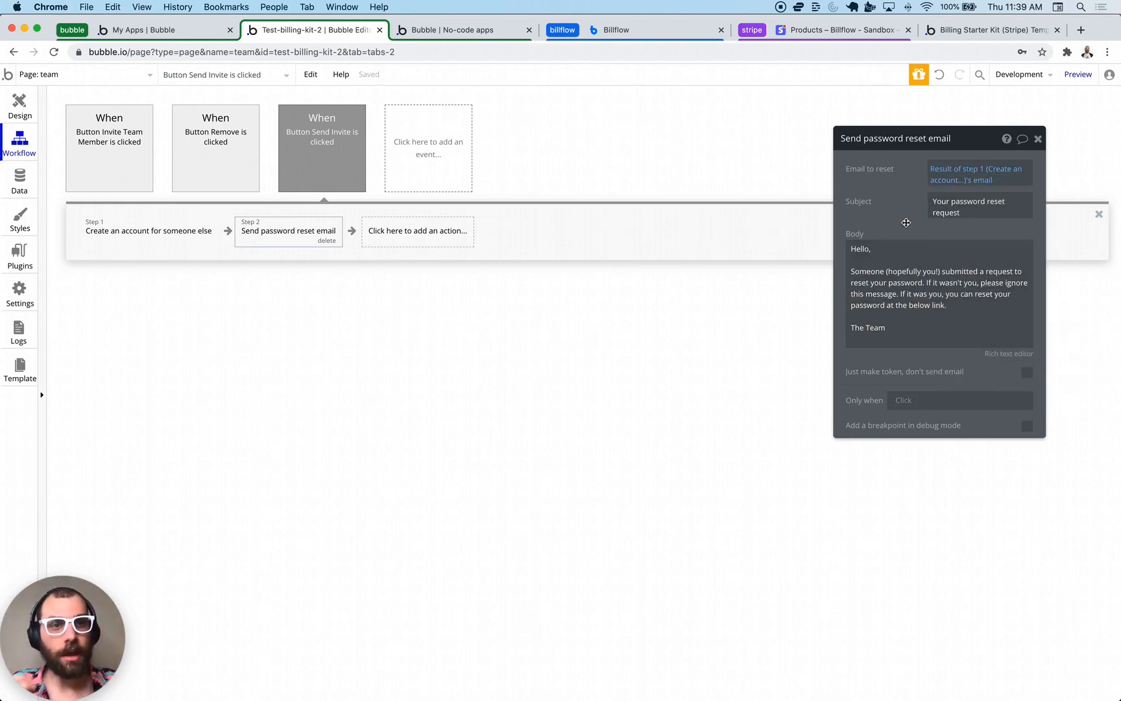
- Work in the reset email's body text near 'The Team', then close the step's settings
{"action": "left_click", "coordinate": [924, 262]}
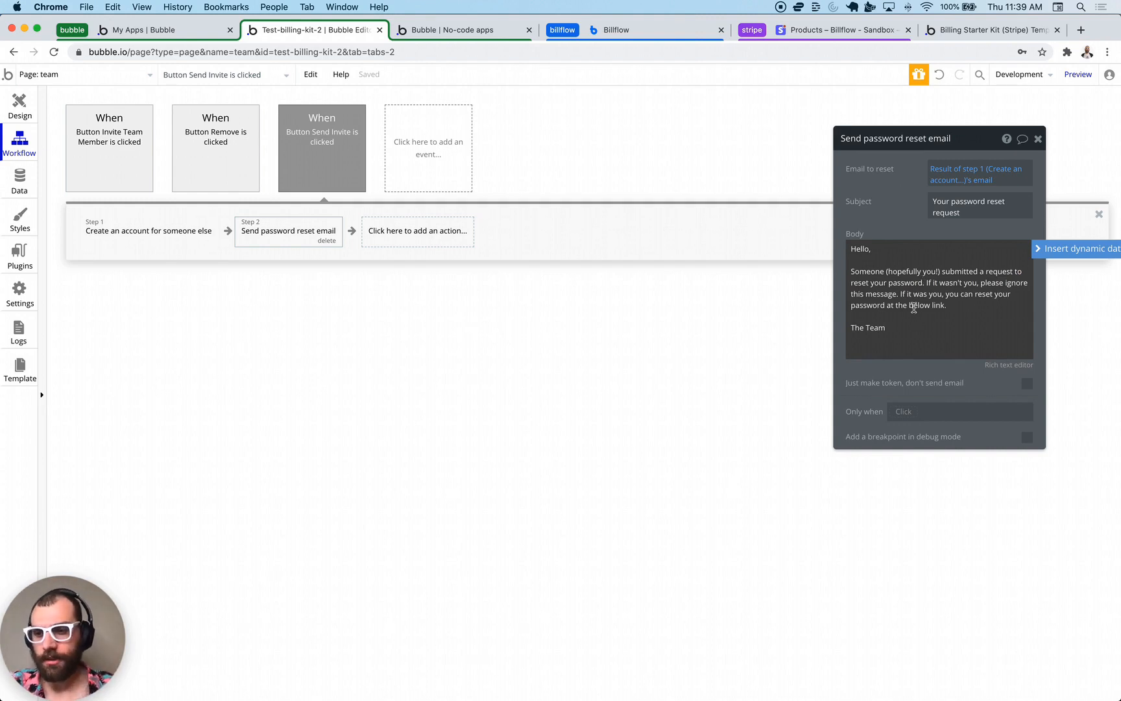
{"action": "triple_click", "coordinate": [914, 309]}
{"action": "left_click", "coordinate": [916, 338]}
{"action": "key", "text": "super+a"}
{"action": "left_click", "coordinate": [927, 281]}
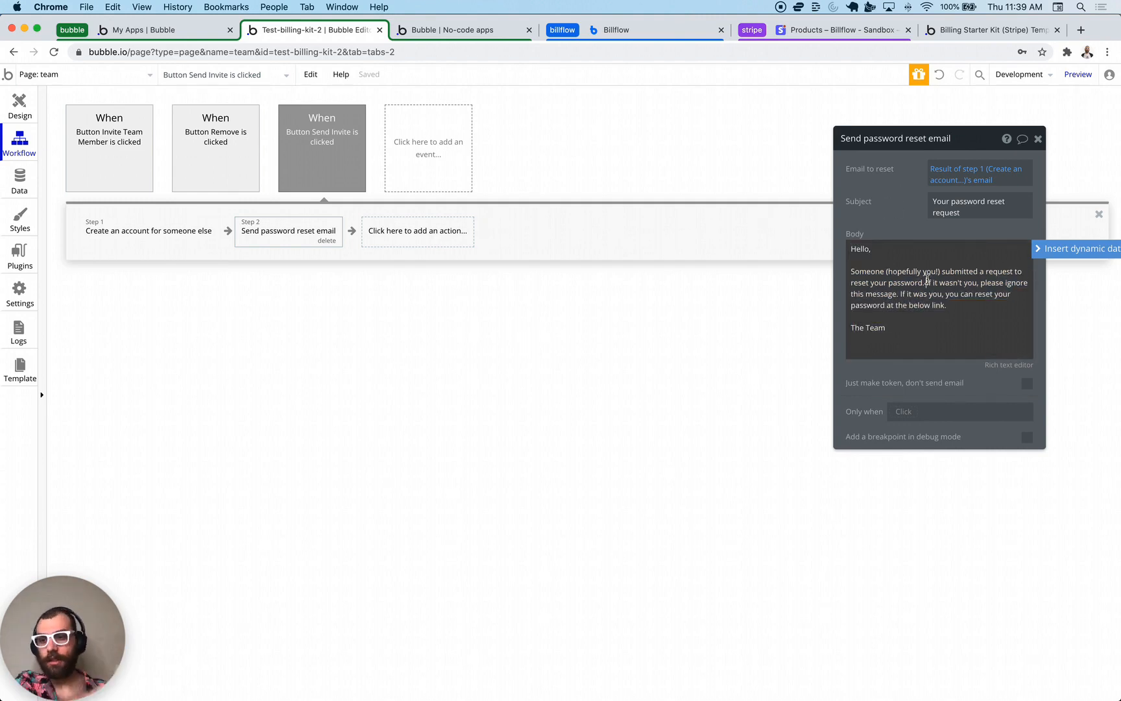
{"action": "left_click", "coordinate": [868, 327]}
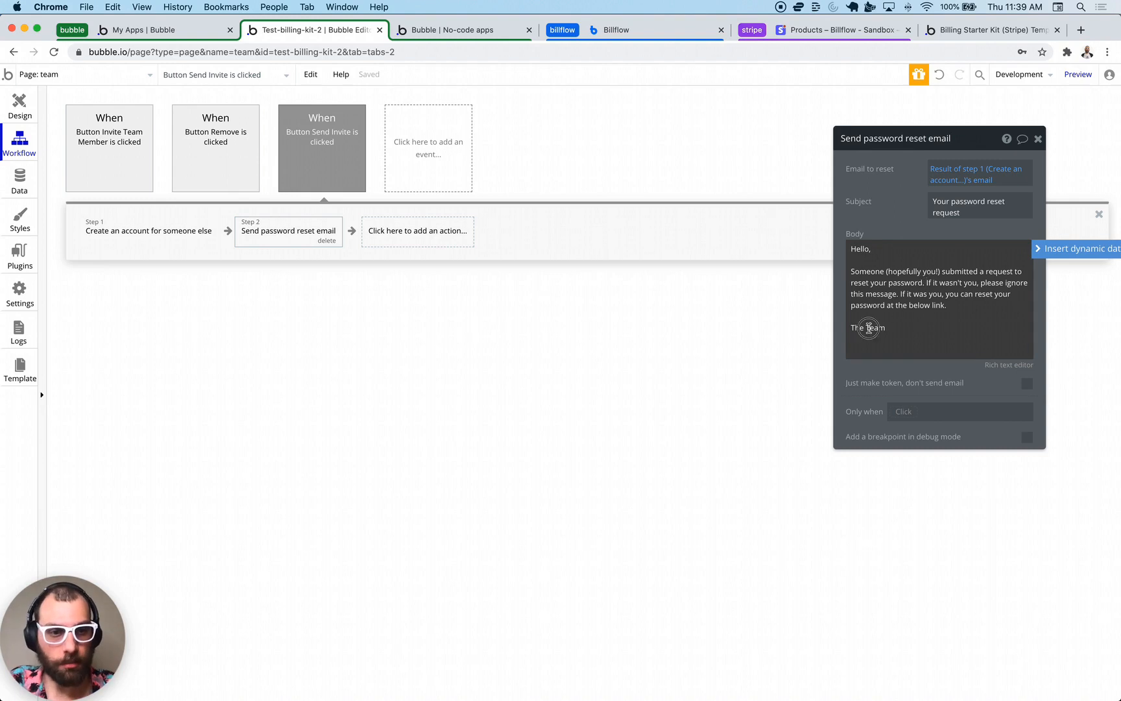
{"action": "key", "text": "Escape"}
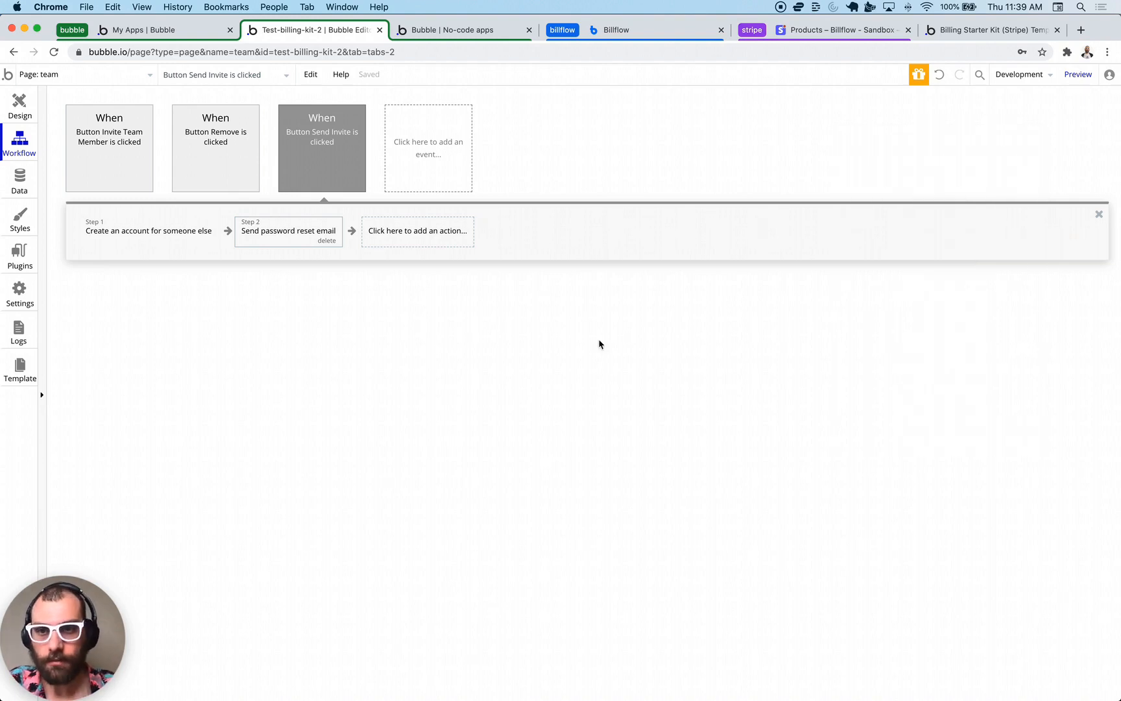
- Add a Step 3 that hides the Invite Popup, then go back to the Design view
{"action": "left_click", "coordinate": [390, 233]}
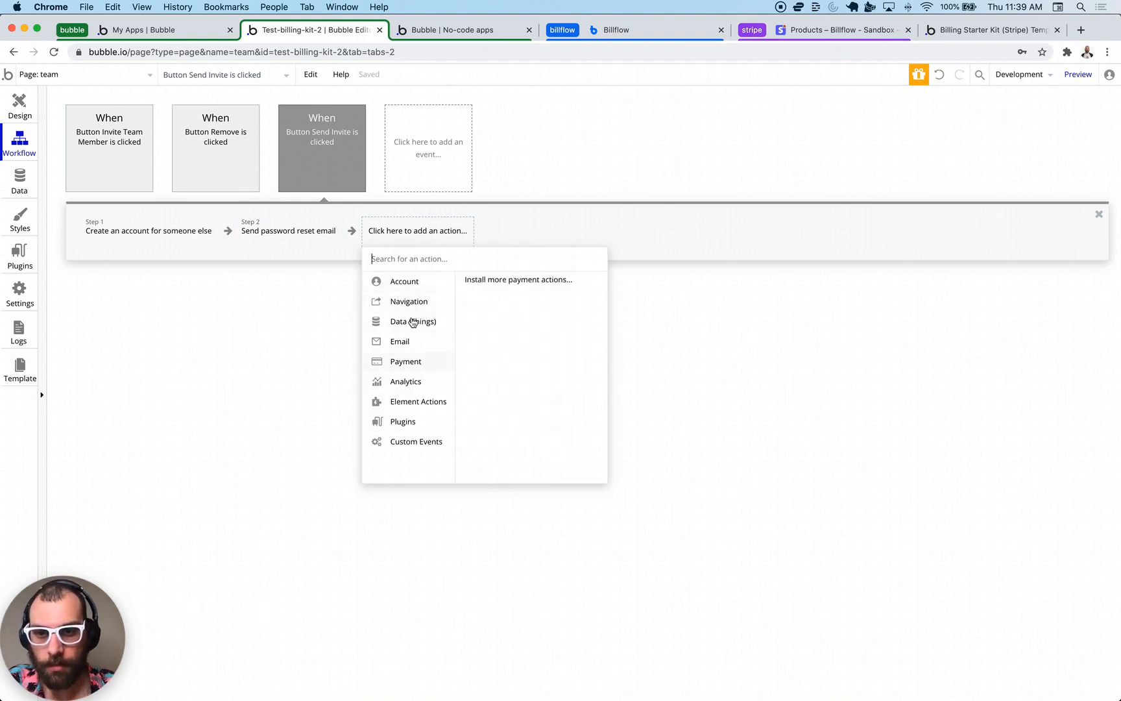
{"action": "mouse_move", "coordinate": [408, 406]}
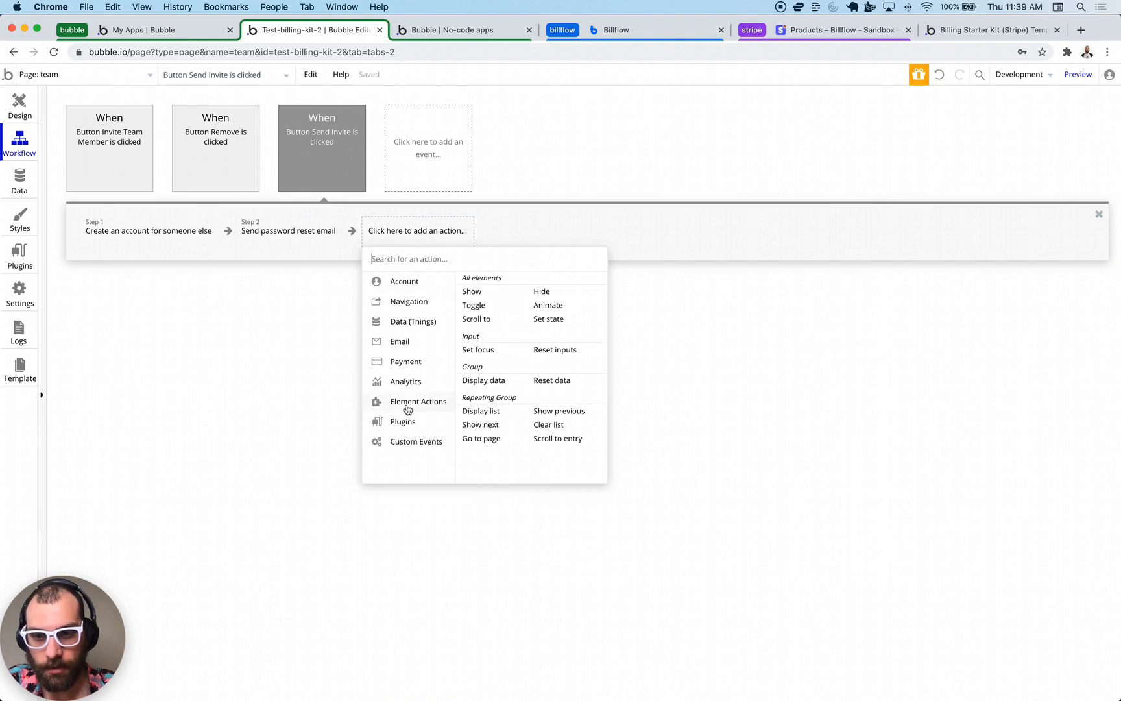
{"action": "left_click", "coordinate": [539, 293]}
{"action": "left_click", "coordinate": [941, 173]}
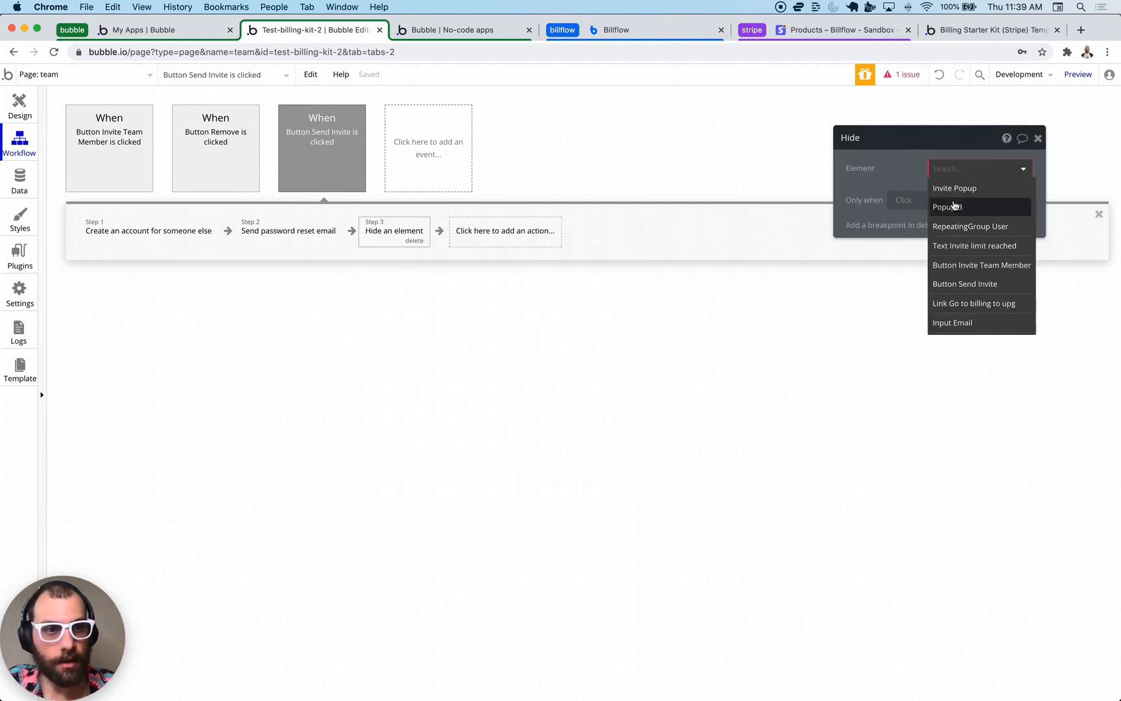
{"action": "left_click", "coordinate": [953, 194]}
{"action": "left_click", "coordinate": [763, 397]}
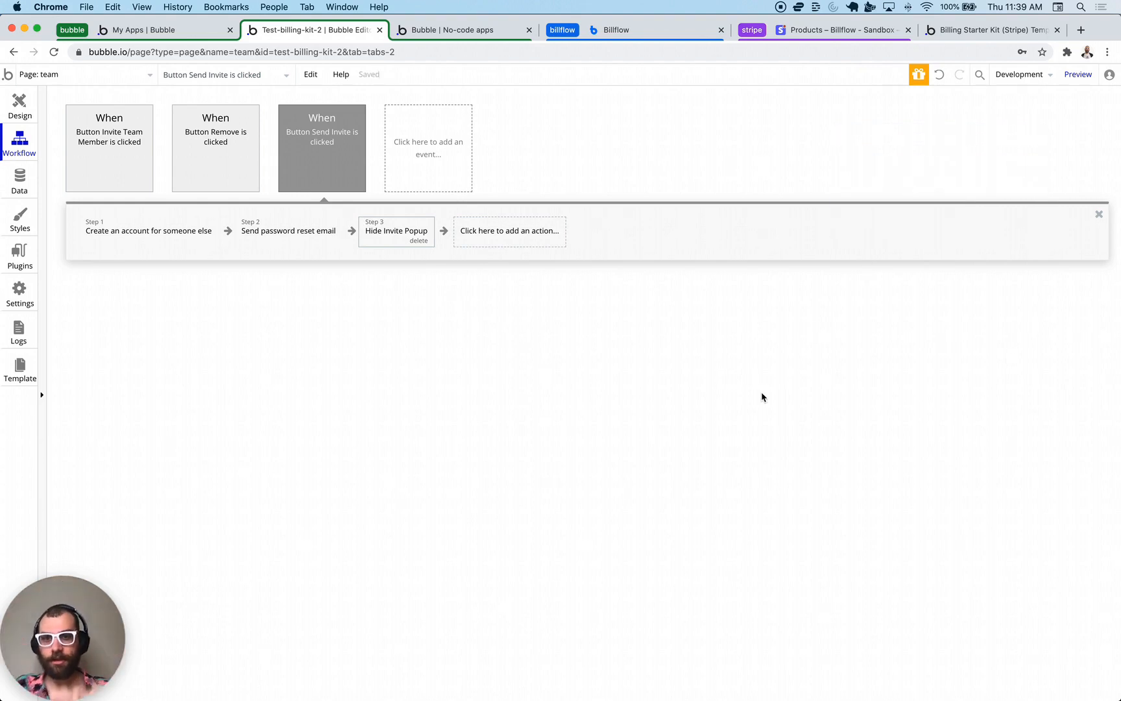
{"action": "left_click", "coordinate": [19, 105]}
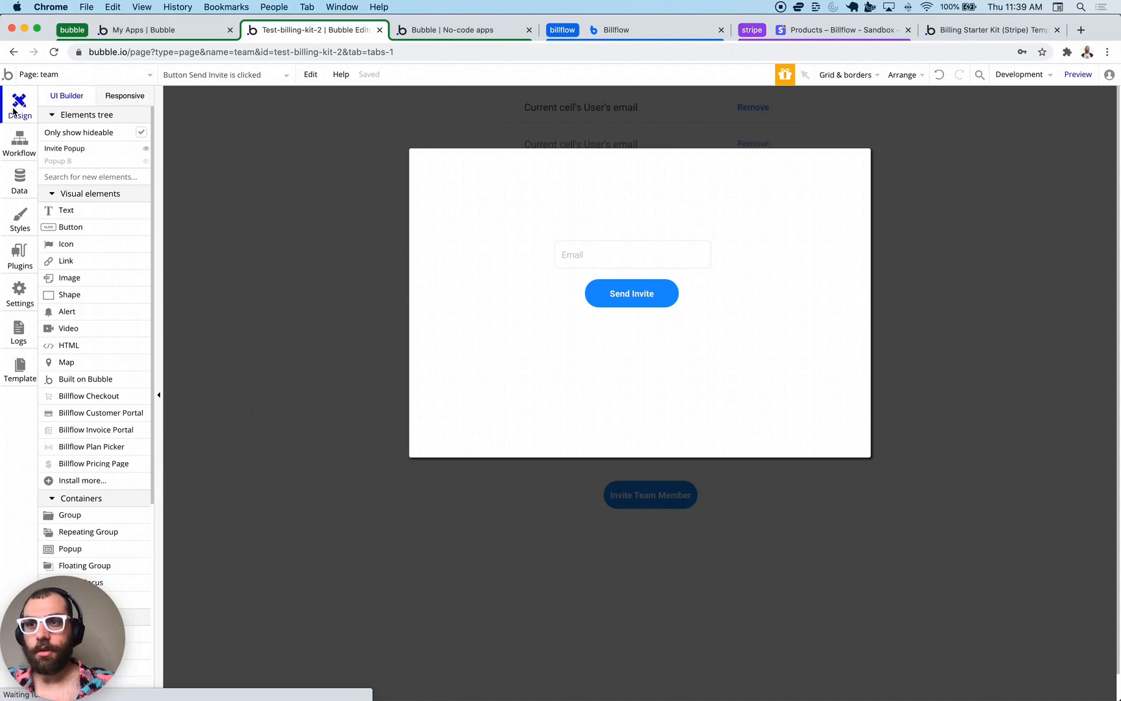
- Close the popup and property editor, preview the app, and load its index page
{"action": "left_click", "coordinate": [975, 266]}
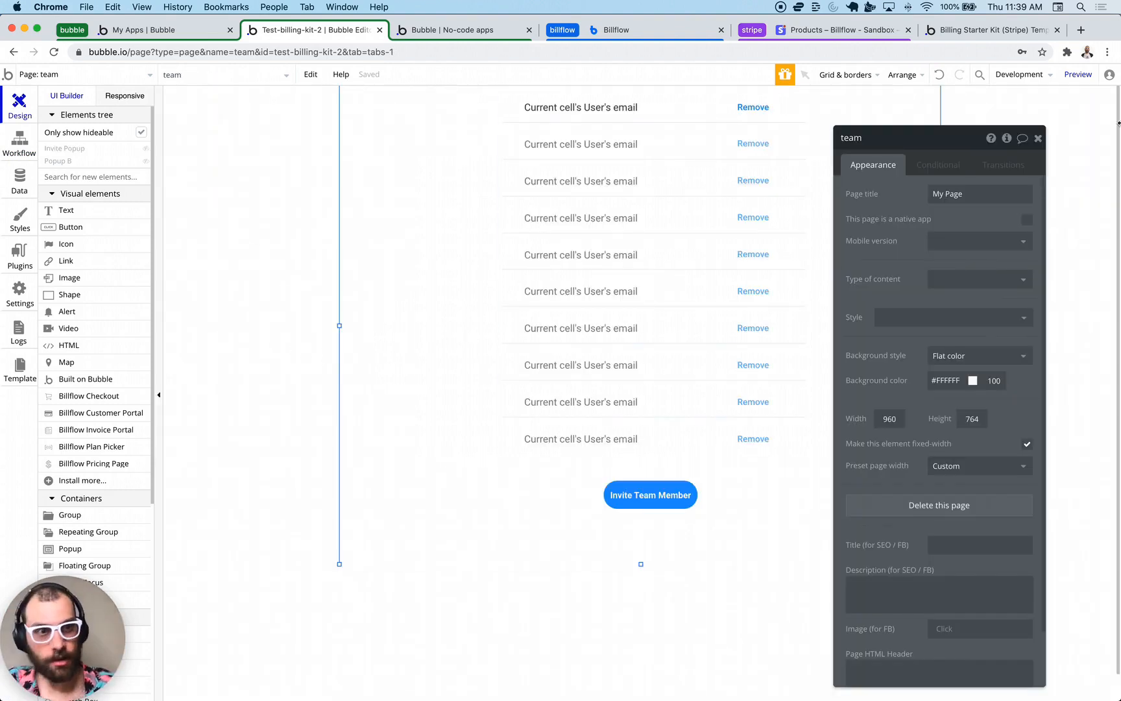
{"action": "left_click", "coordinate": [1039, 139]}
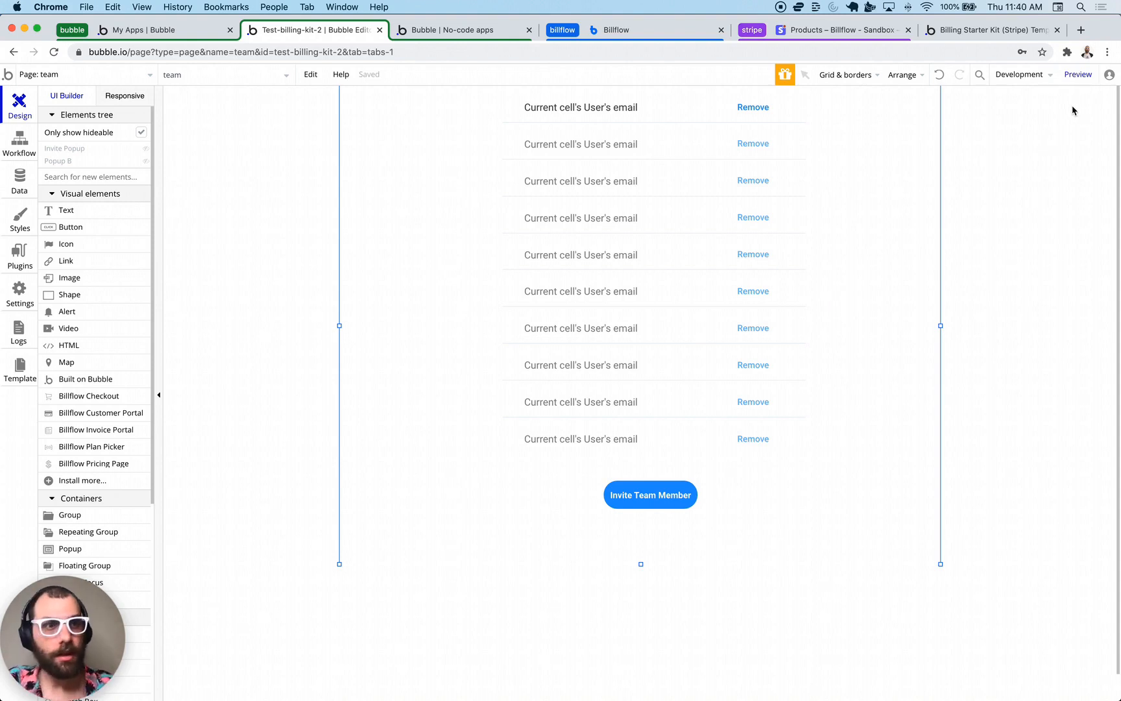
{"action": "left_click", "coordinate": [1078, 74]}
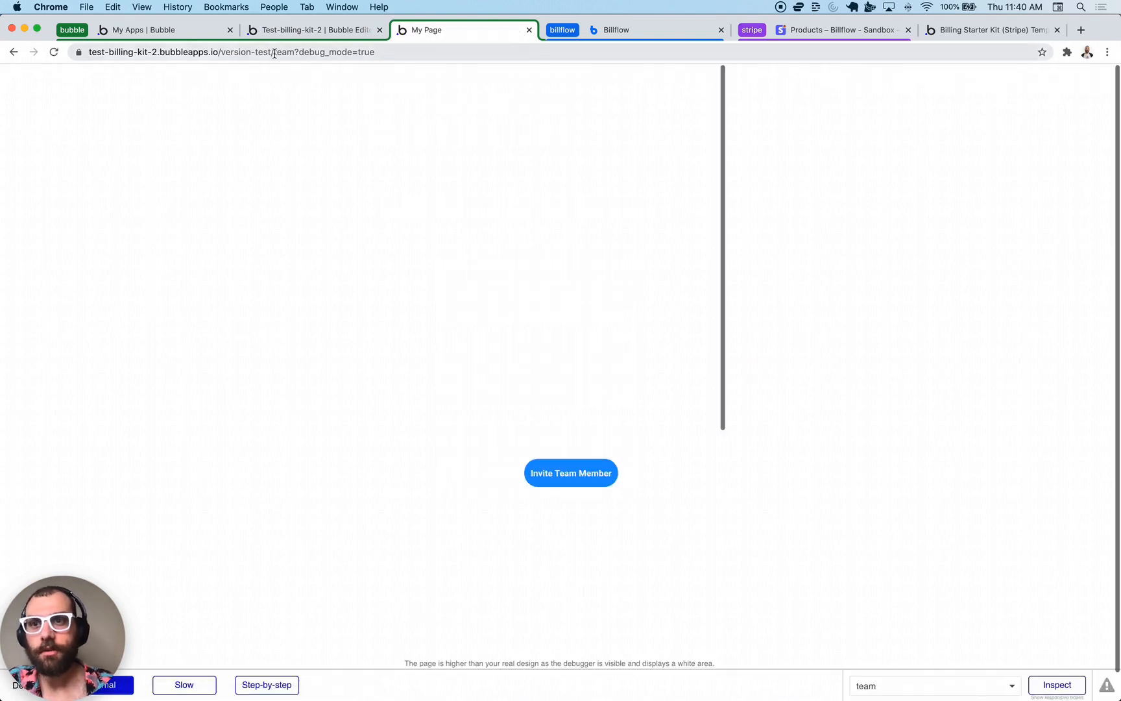
{"action": "left_click_drag", "start_coordinate": [282, 53], "coordinate": [643, 70]}
{"action": "key", "text": "BackSpace"}
{"action": "key", "text": "Return"}
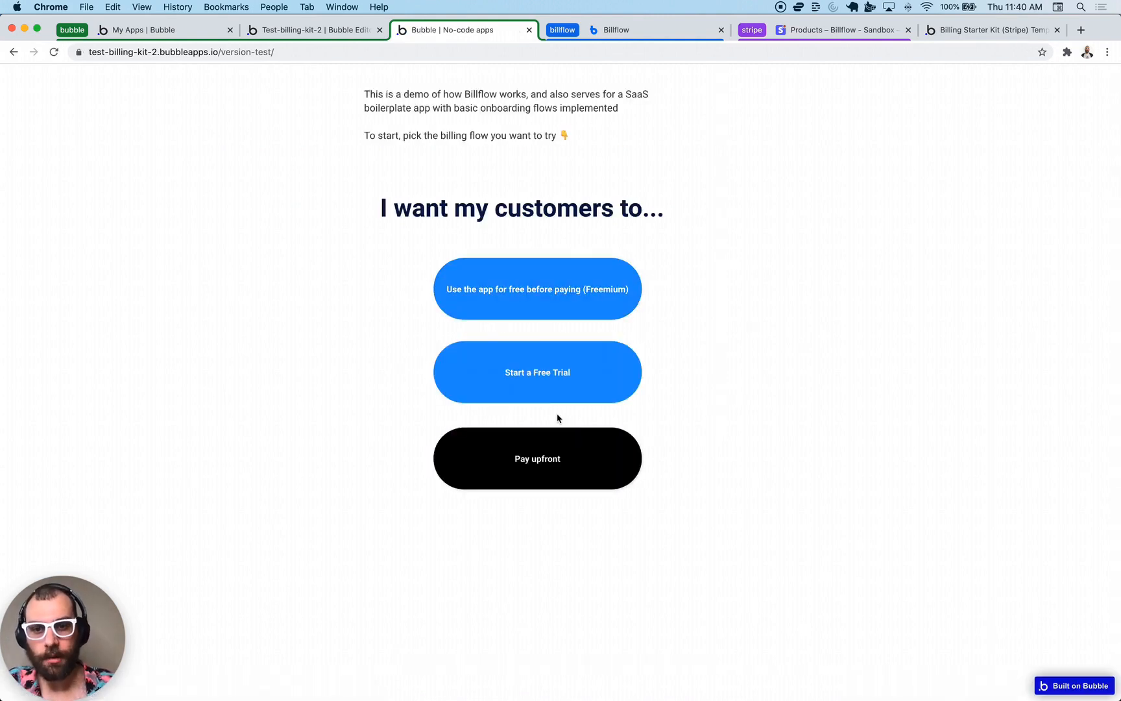
- Sign up through the Freemium flow with a test e-mail address and password
{"action": "left_click", "coordinate": [532, 288]}
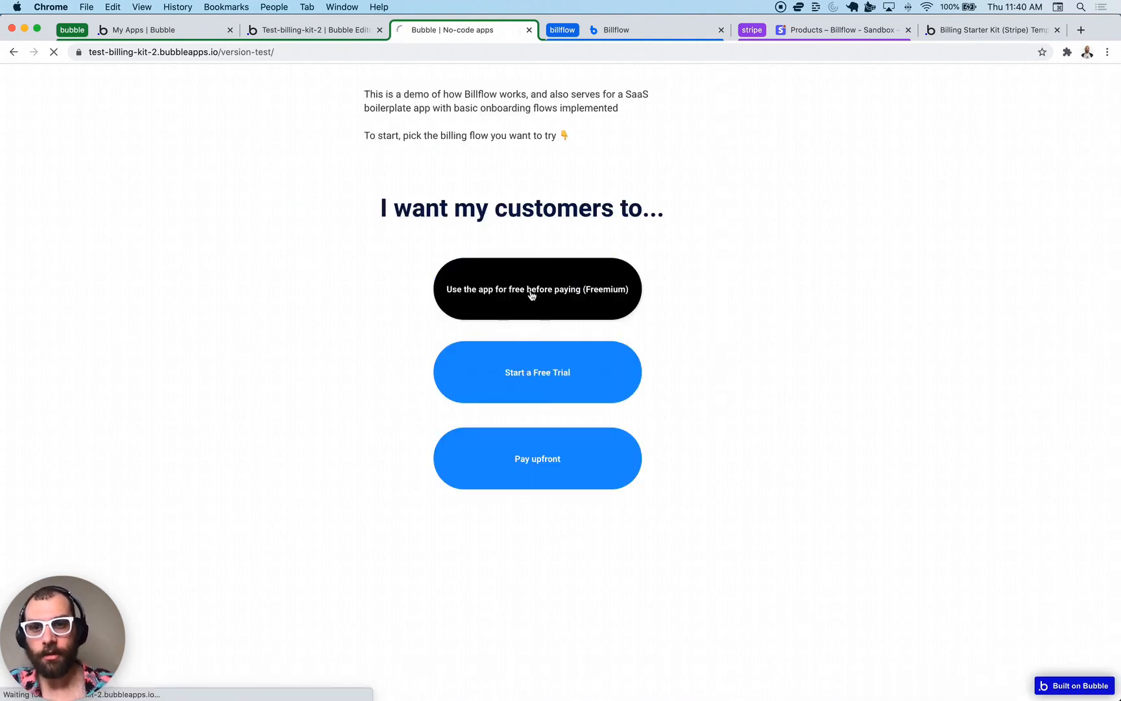
{"action": "left_click", "coordinate": [566, 291]}
{"action": "type", "text": "ouas"}
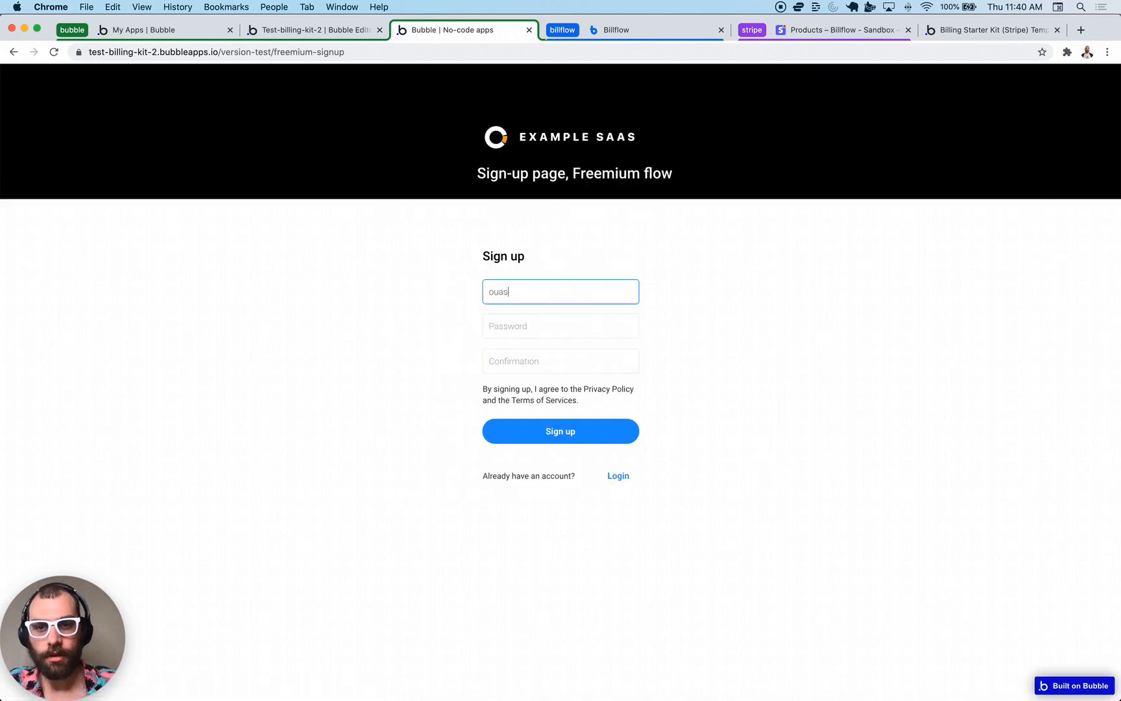
{"action": "type", "text": "doaijsd@oiajsdasd.com"}
{"action": "key", "text": "Tab"}
{"action": "type", "text": "asdasdasd"}
{"action": "key", "text": "Tab"}
{"action": "type", "text": "a"}
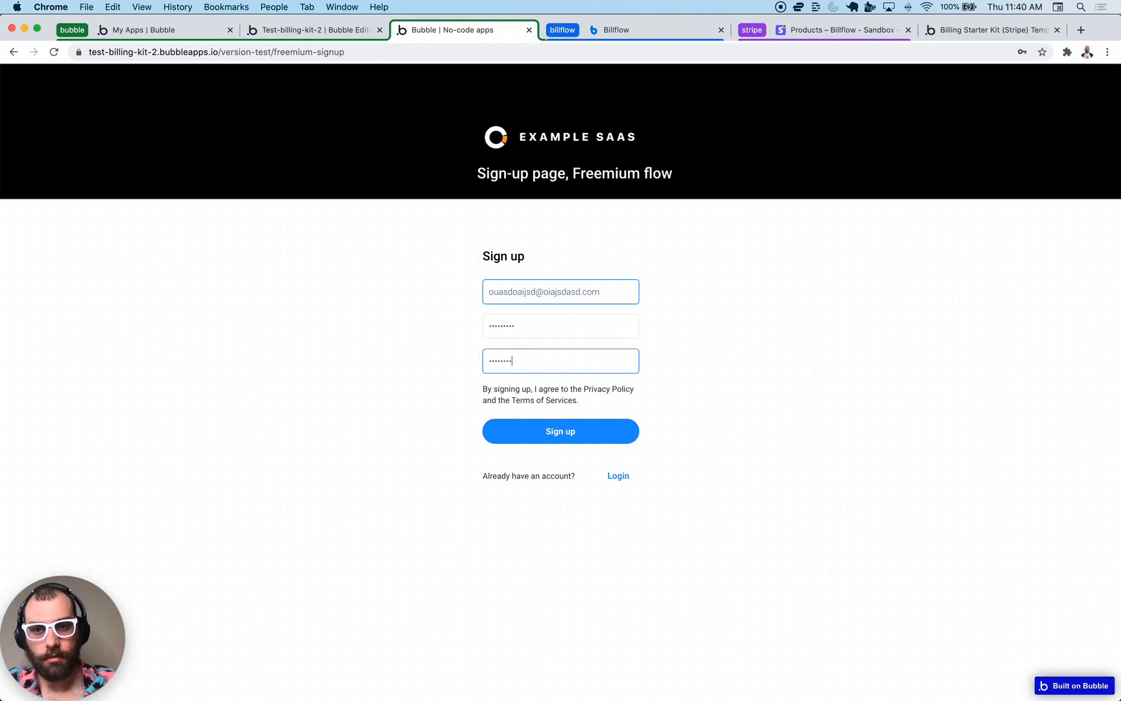
{"action": "key", "text": "Return"}
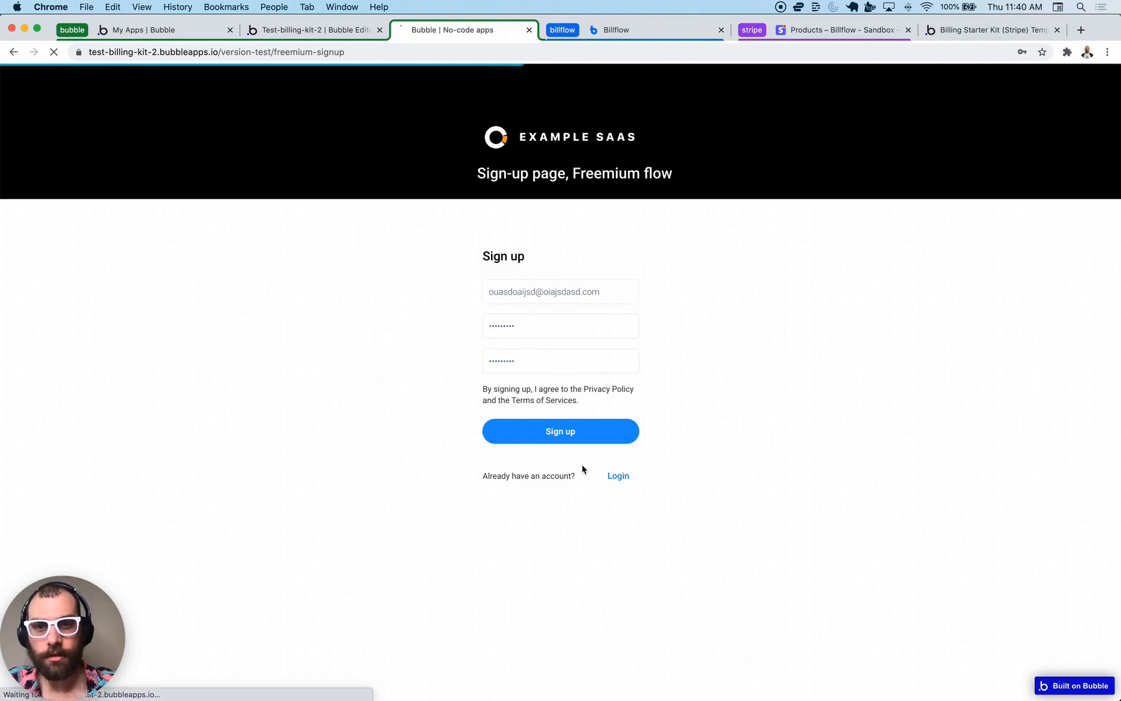
{"action": "left_click", "coordinate": [506, 292]}
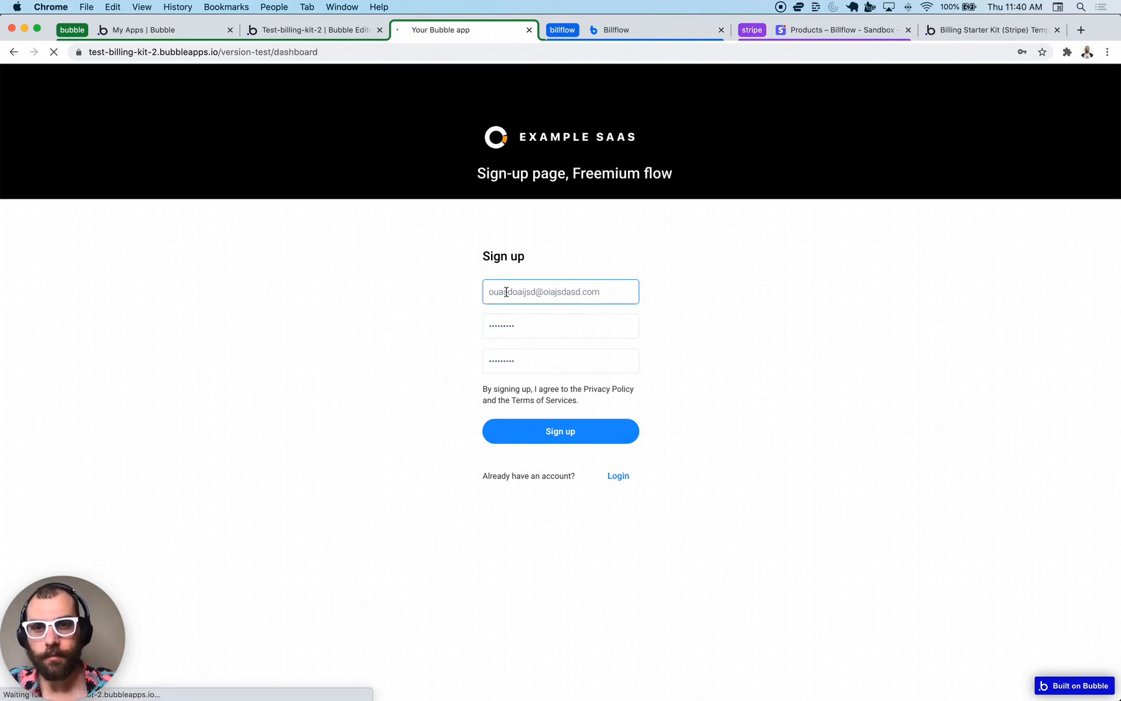
- Load the team page and send an invite to a test e-mail address
{"action": "double_click", "coordinate": [327, 47]}
{"action": "type", "text": "team"}
{"action": "key", "text": "Return"}
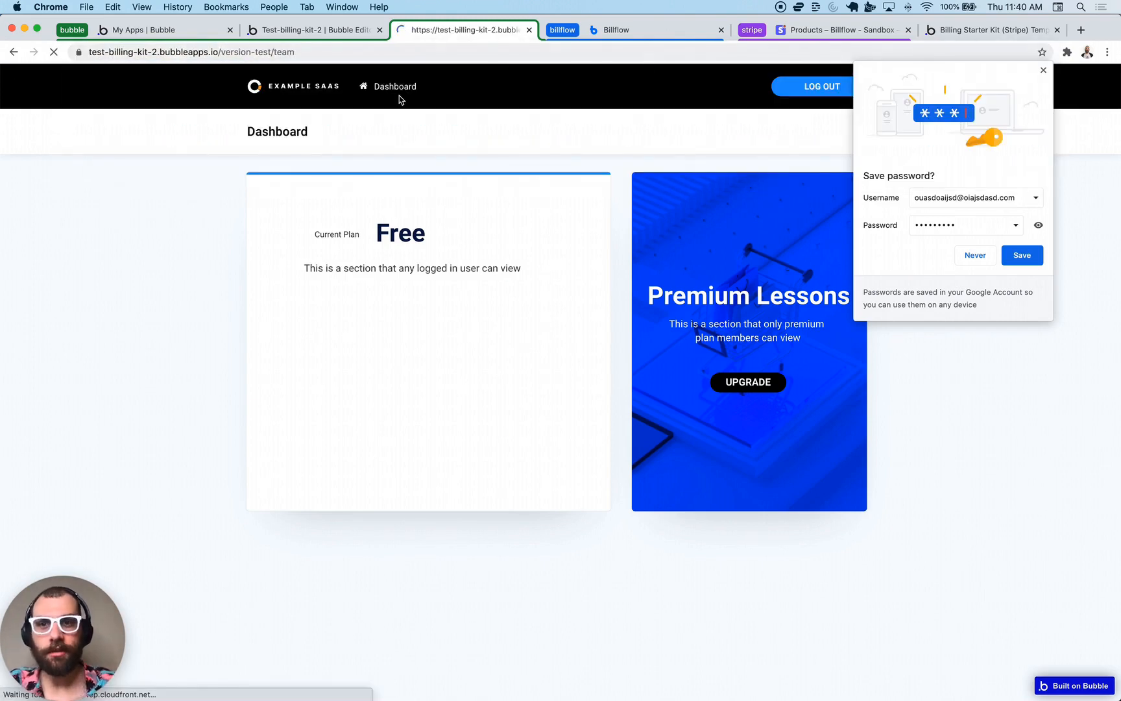
{"action": "left_click", "coordinate": [1044, 71]}
{"action": "left_click", "coordinate": [571, 473]}
{"action": "type", "text": "sidojasiodj@iojasoidja.com"}
{"action": "key", "text": "Return"}
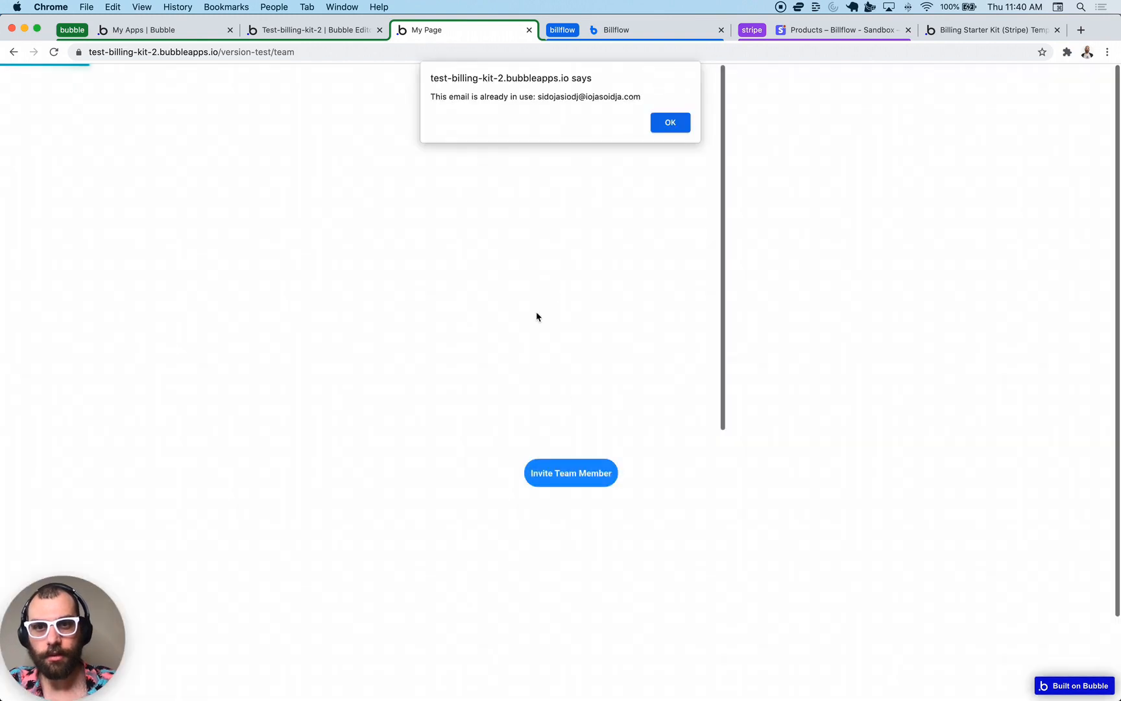
{"action": "left_click", "coordinate": [654, 127]}
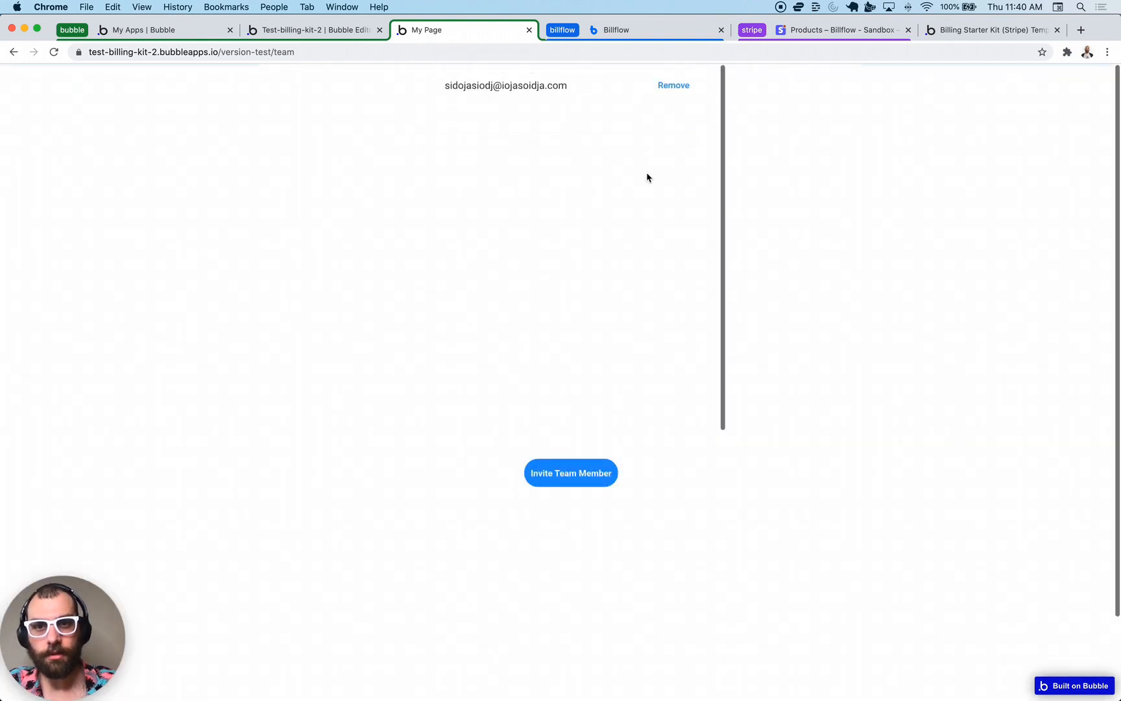
- Send two more invites, each with an edited invitee e-mail address
{"action": "left_click", "coordinate": [555, 477]}
{"action": "left_click", "coordinate": [528, 232]}
{"action": "key", "text": "BackSpace"}
{"action": "type", "text": "1121212j"}
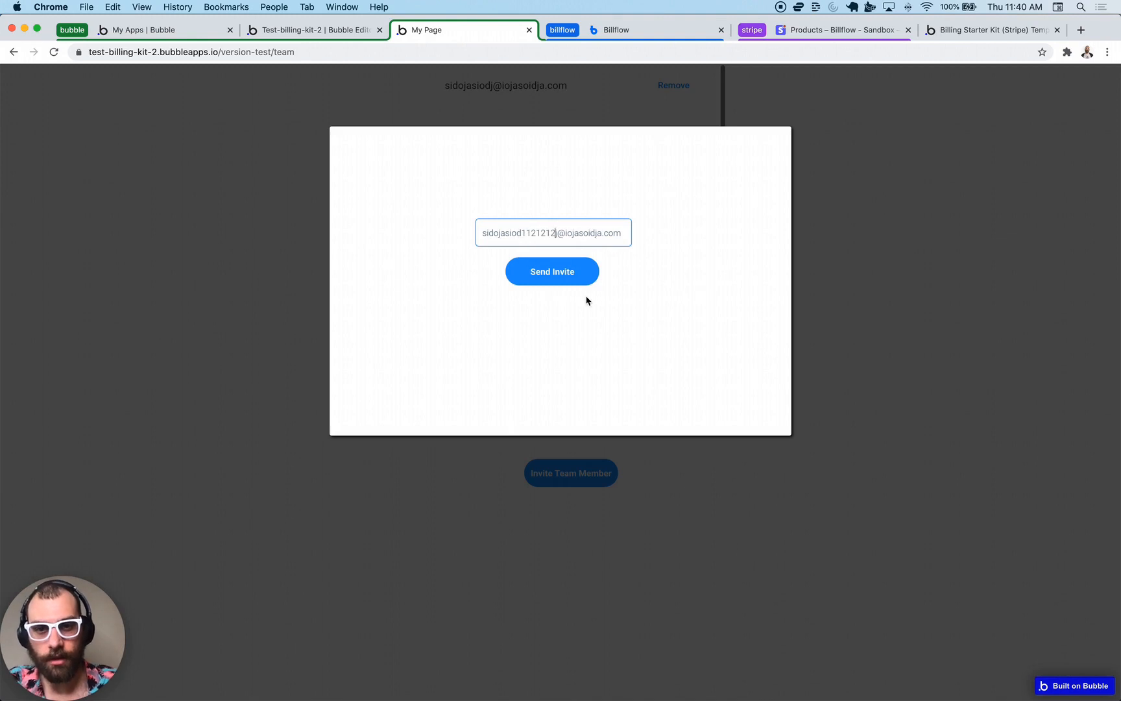
{"action": "left_click", "coordinate": [562, 278]}
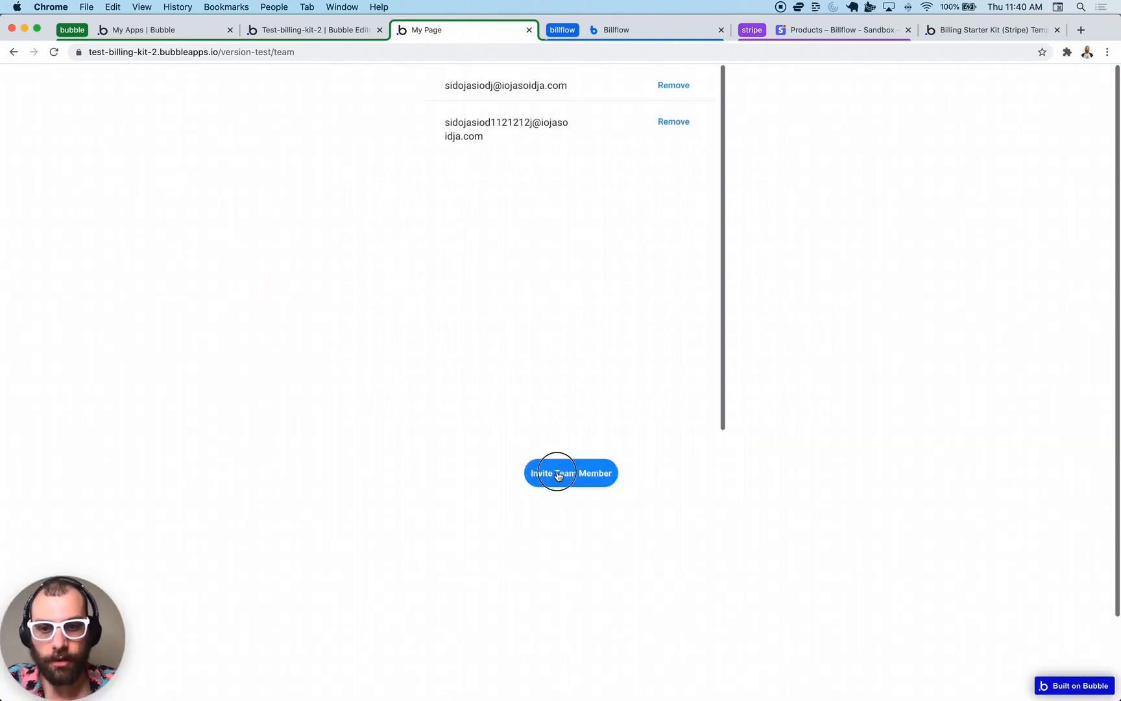
{"action": "left_click", "coordinate": [560, 472]}
{"action": "double_click", "coordinate": [500, 233]}
{"action": "type", "text": "asdasd"}
{"action": "left_click", "coordinate": [529, 271]}
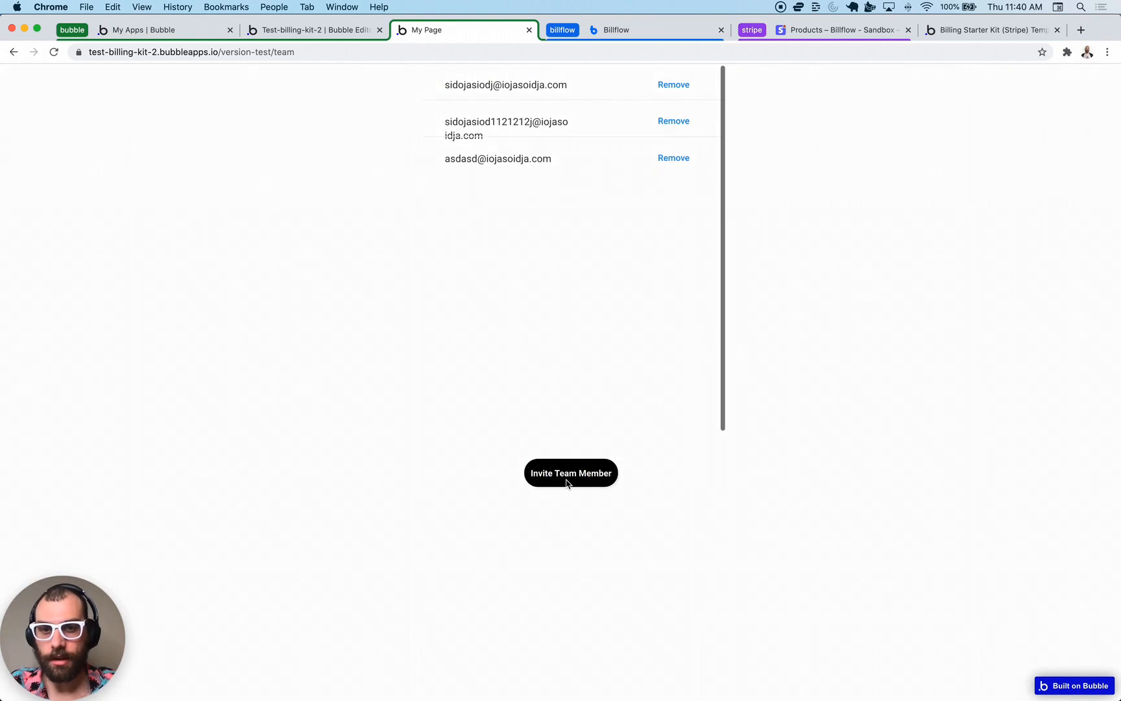
- Hit the invite limit on Invite Team Member and follow 'Go to billing to upgrade'
{"action": "left_click", "coordinate": [568, 479]}
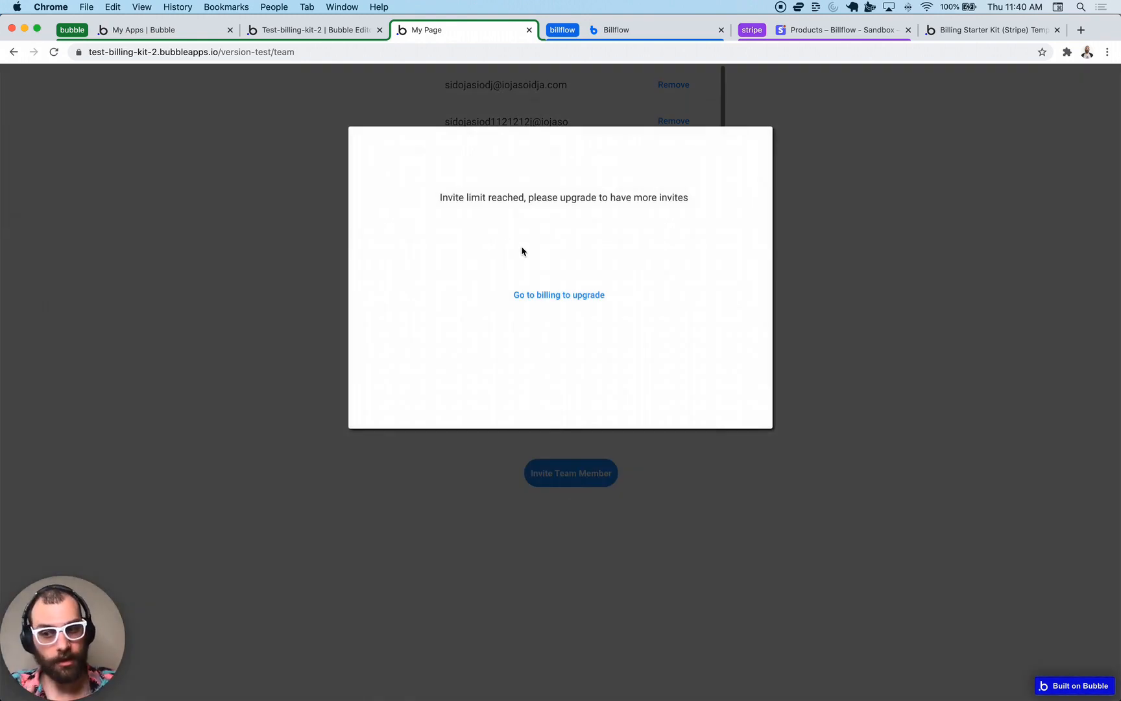
{"action": "left_click", "coordinate": [538, 295]}
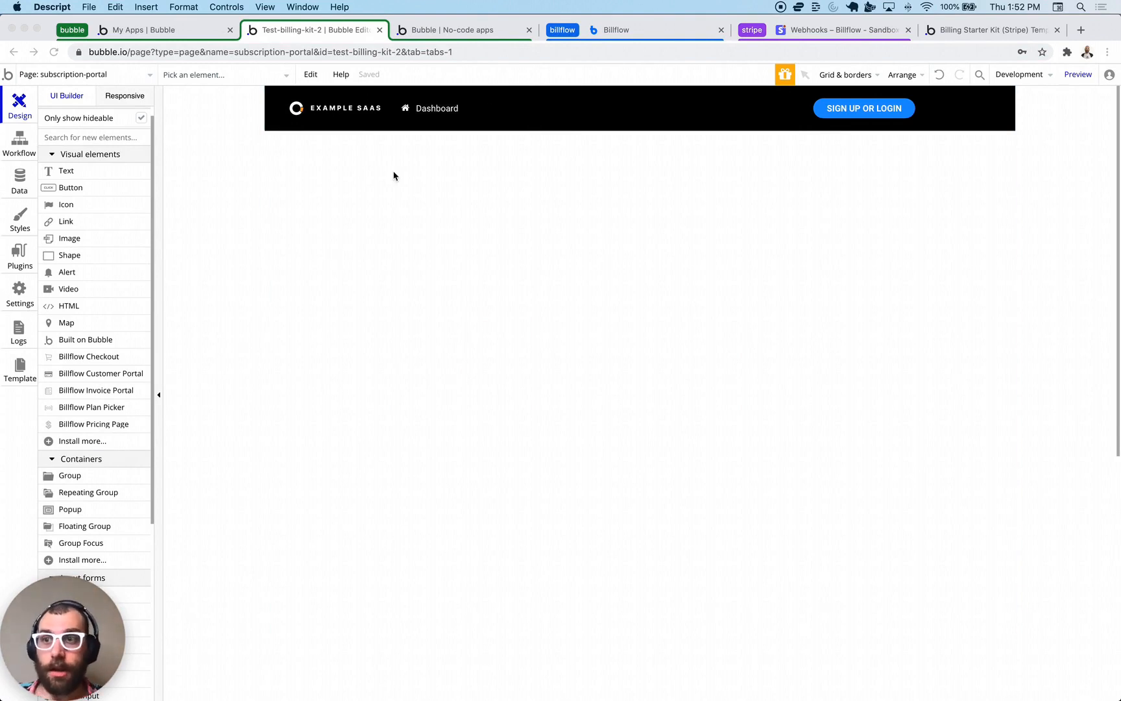
- Check the Billflow plugin, then place a Billflow Plan Picker just below the page header
{"action": "left_click", "coordinate": [25, 264]}
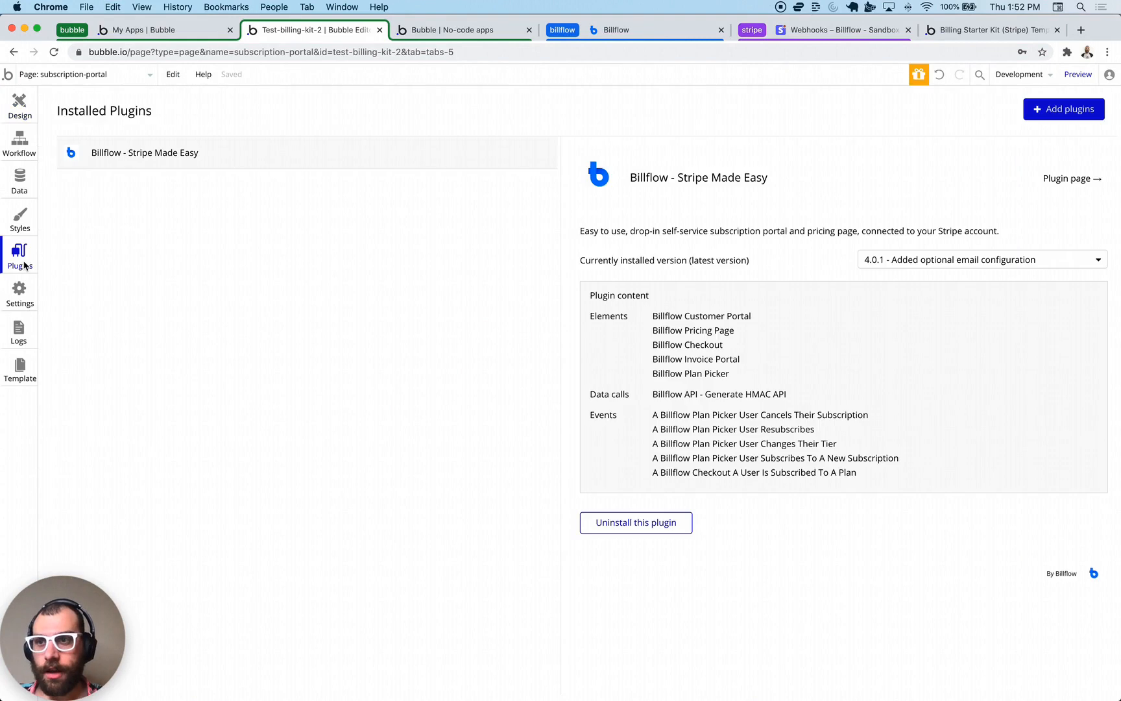
{"action": "left_click", "coordinate": [14, 106]}
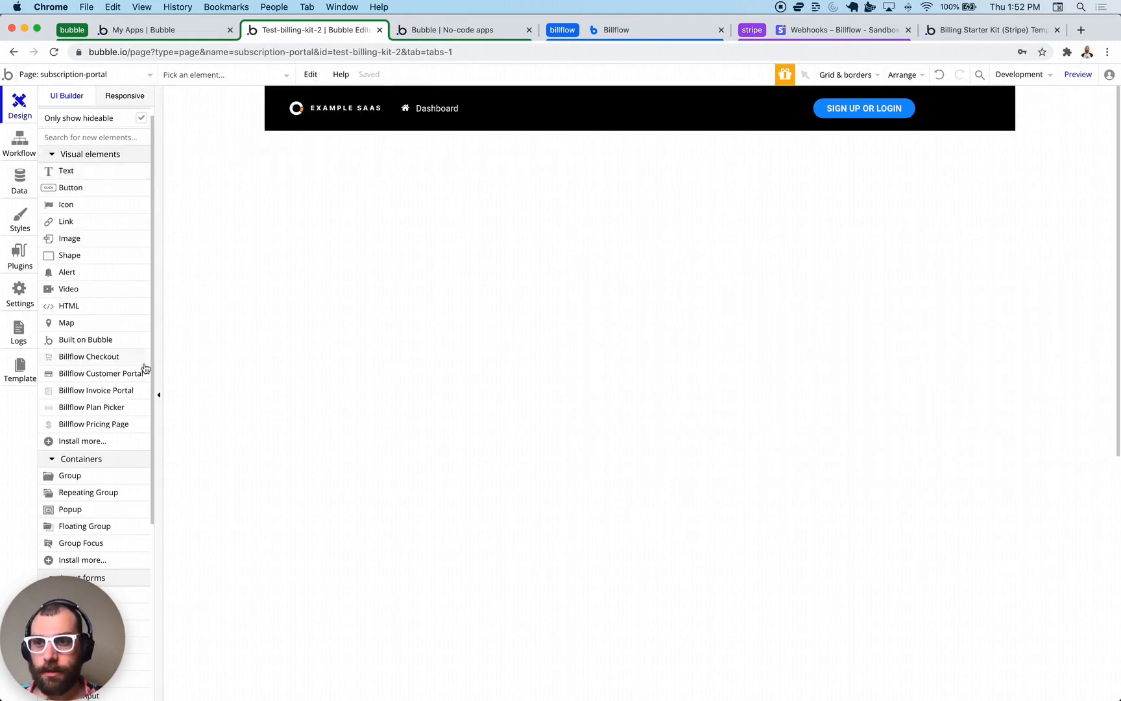
{"action": "left_click_drag", "start_coordinate": [110, 407], "coordinate": [512, 267]}
{"action": "left_click_drag", "start_coordinate": [656, 388], "coordinate": [490, 266]}
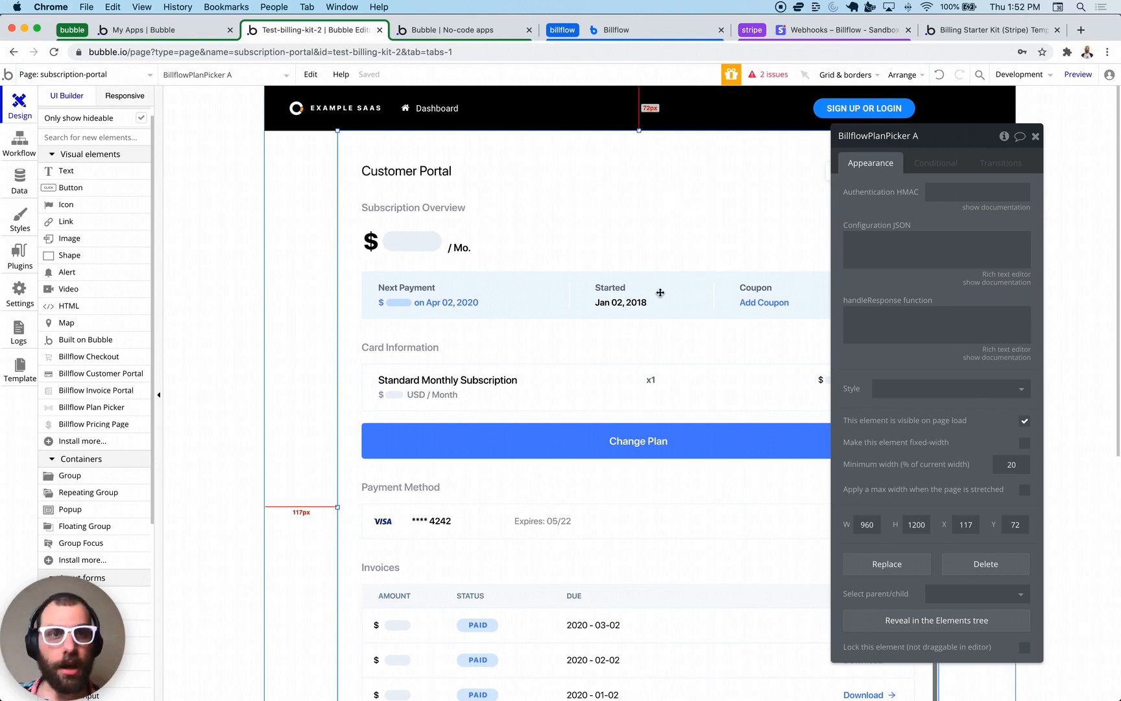
{"action": "scroll", "coordinate": [509, 244], "scroll_direction": "down", "scroll_amount": 5}
{"action": "scroll", "coordinate": [508, 244], "scroll_direction": "up", "scroll_amount": 4}
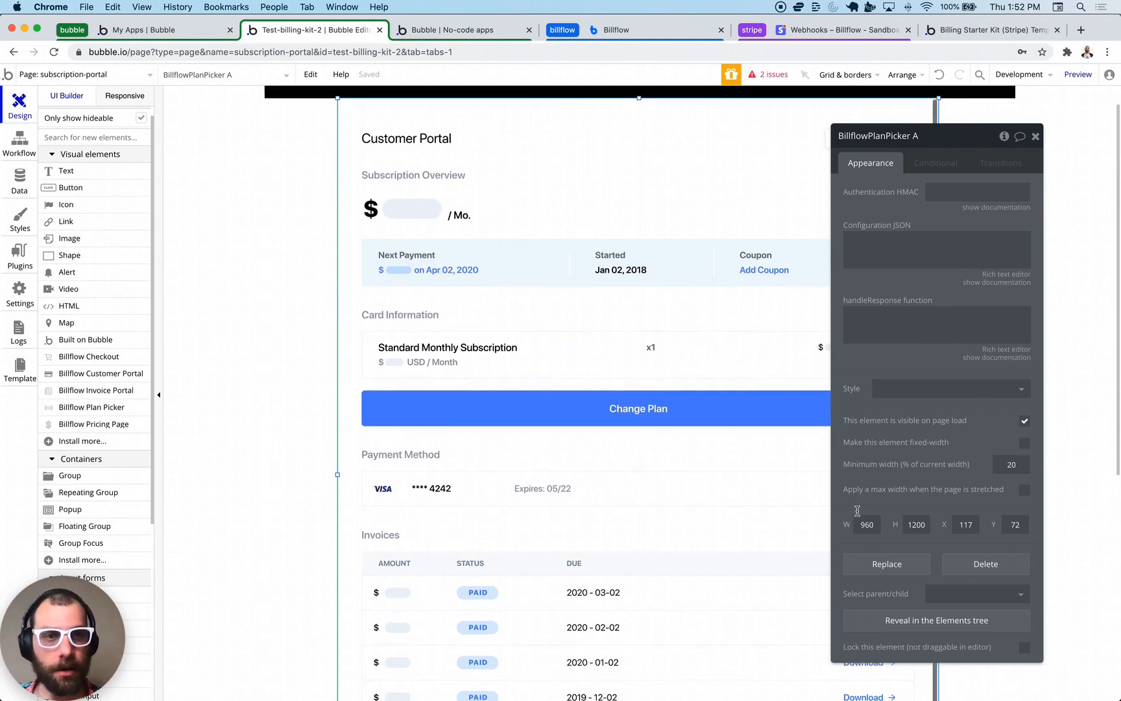
{"action": "scroll", "coordinate": [585, 269], "scroll_direction": "up", "scroll_amount": 1}
{"action": "scroll", "coordinate": [566, 305], "scroll_direction": "up", "scroll_amount": 3}
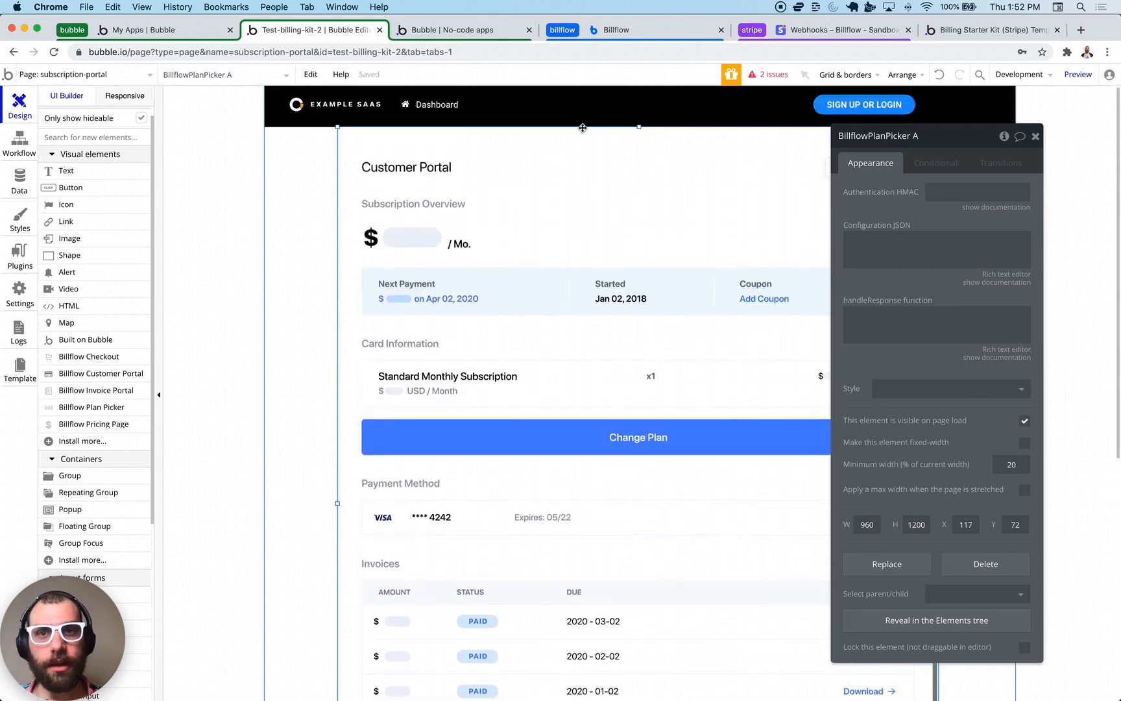
- In Billflow, bring up the plan picker's Bubble embed code with billing page id, loader 2 and minimum quantity 1
{"action": "left_click", "coordinate": [597, 32]}
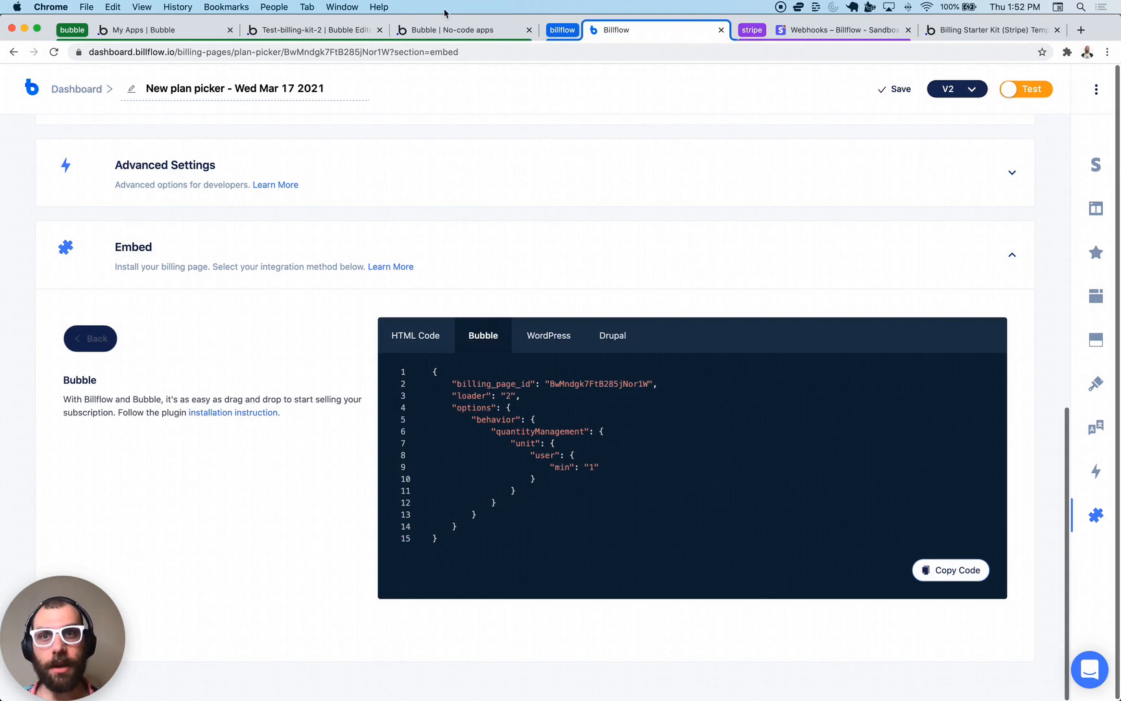
- Paste the Billflow code into BillflowPlanPicker A's Configuration JSON and make the min value dynamic data
{"action": "left_click", "coordinate": [300, 32]}
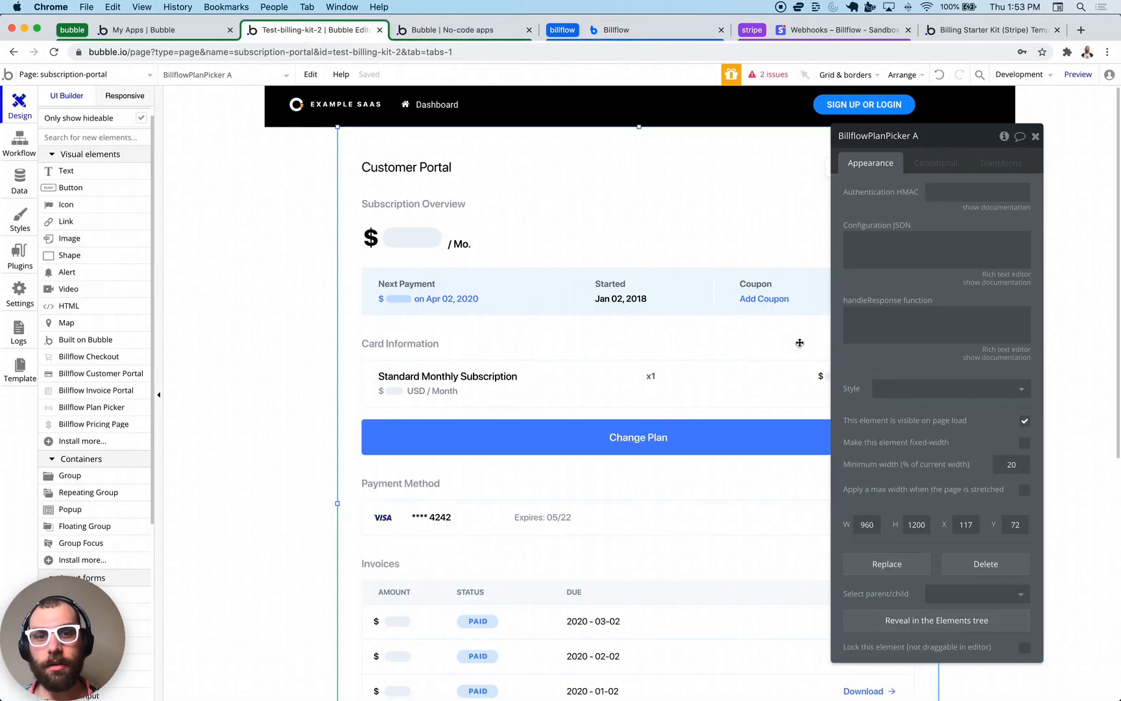
{"action": "left_click", "coordinate": [886, 246]}
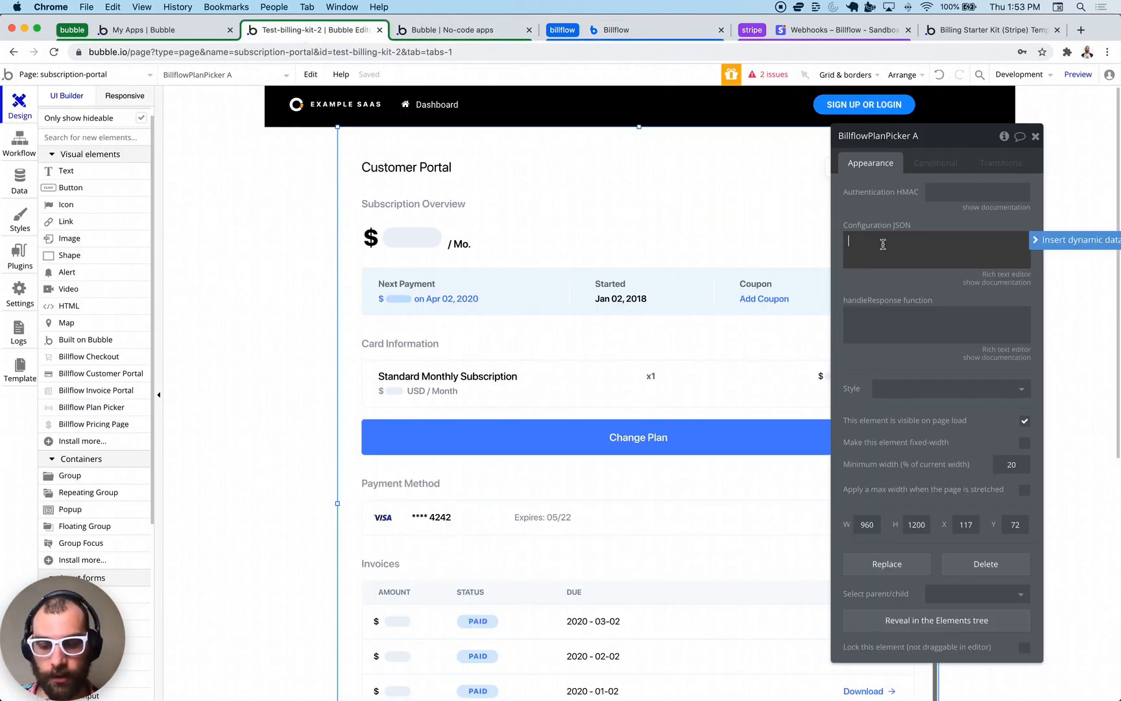
{"action": "type", "text": "{   \"billing_page_id\": \"BwMndgk7FtB285jNor1W\",   \"loader\": \"2\",   \"options\": {     \"behavior\": {       \"quantityManagement\": {         \"unit\": {           \"user\": {             \"min\": \"1\"           }         }       }     }   } }"}
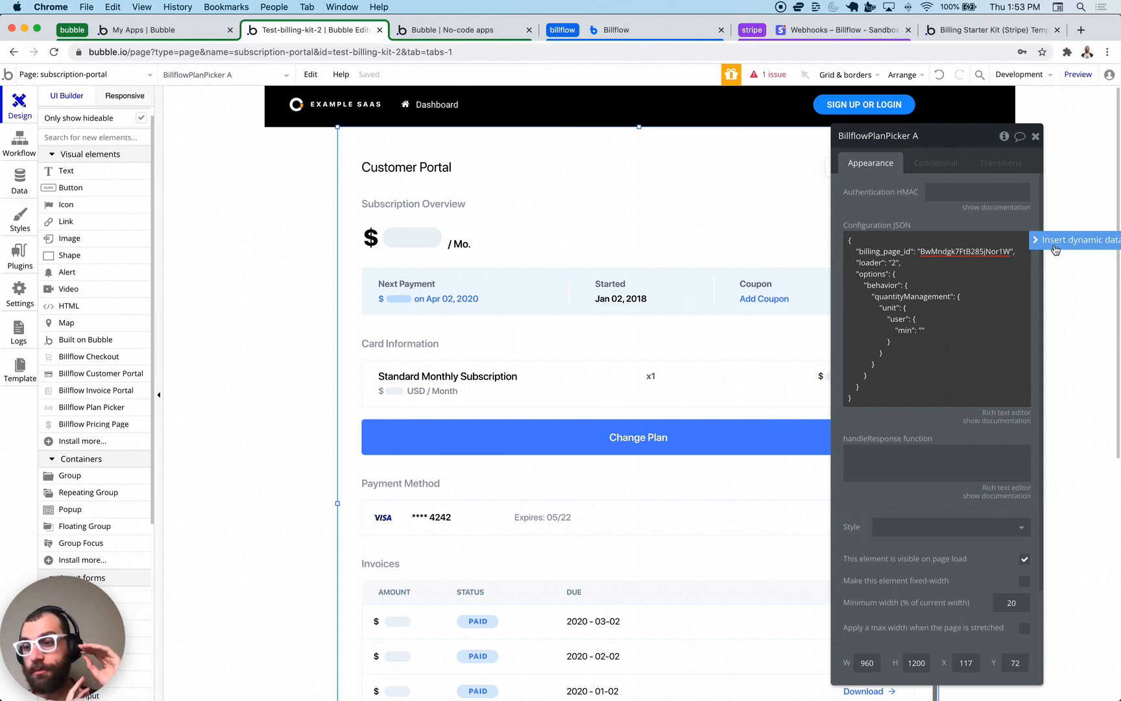
{"action": "left_click", "coordinate": [1055, 247]}
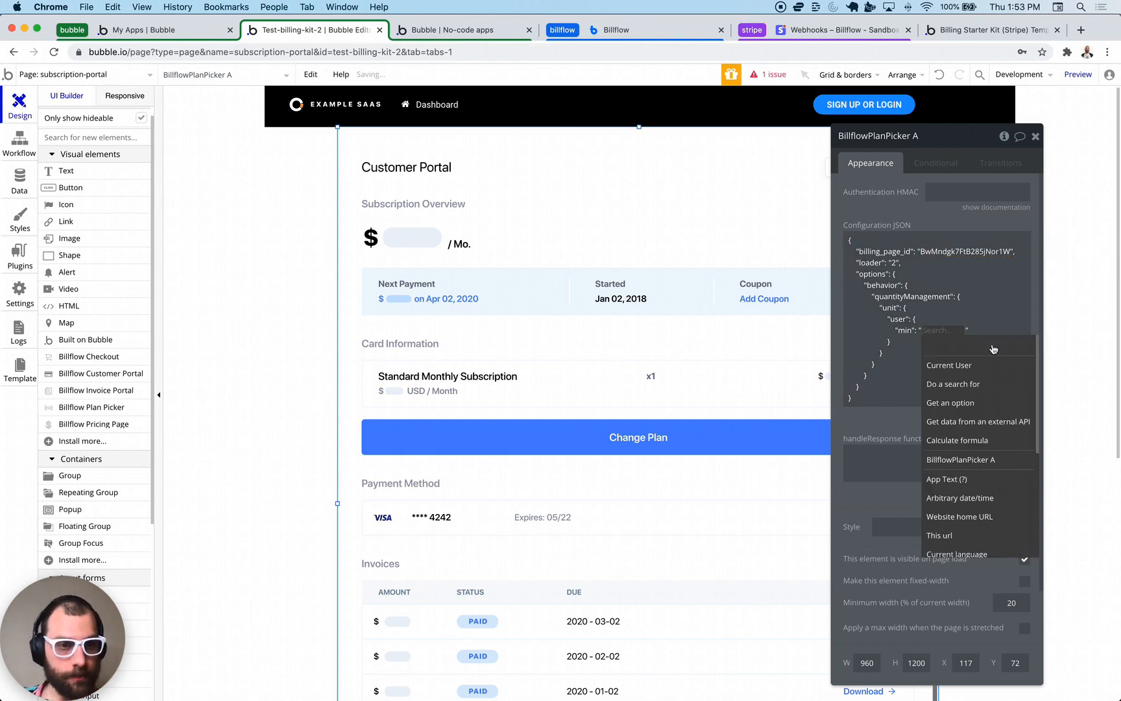
- Make the min value a search for Users constrained by member_of = Current User
{"action": "left_click", "coordinate": [963, 383]}
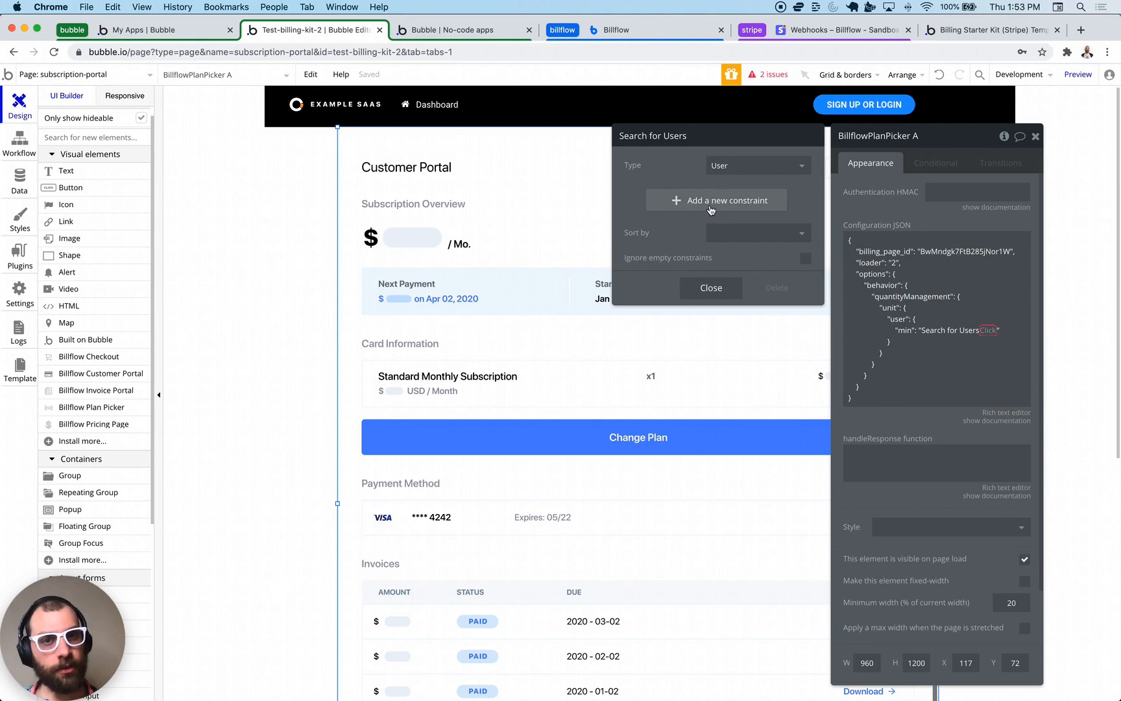
{"action": "left_click", "coordinate": [672, 201]}
{"action": "left_click", "coordinate": [641, 204]}
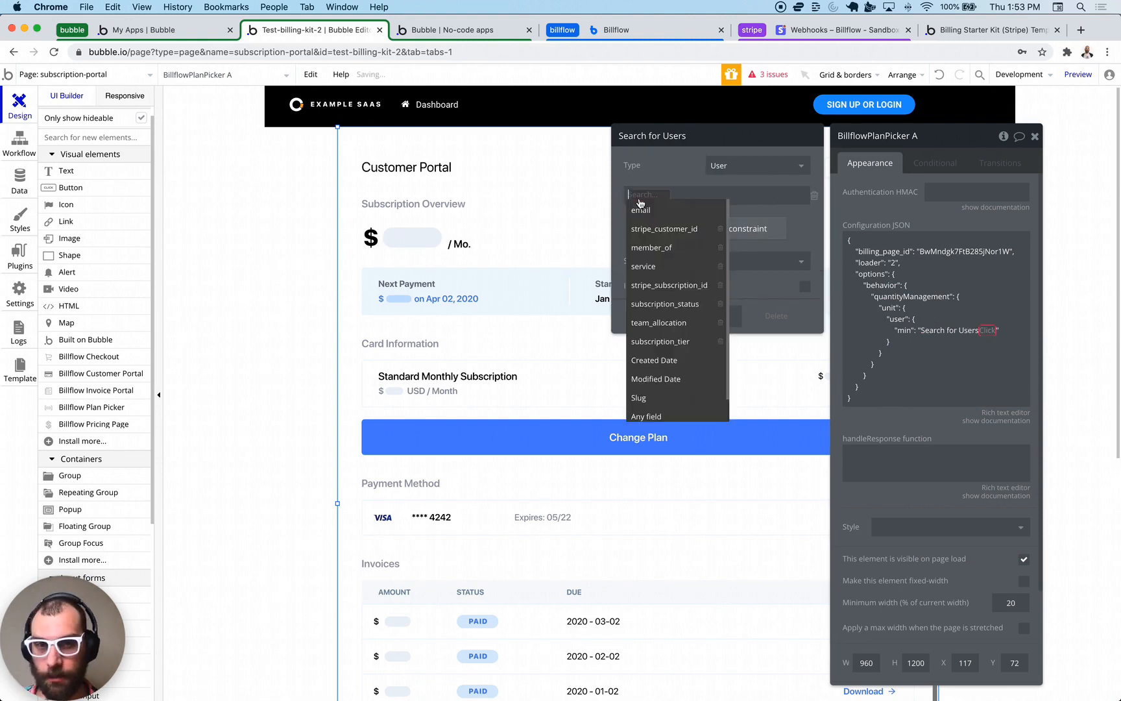
{"action": "left_click", "coordinate": [658, 252]}
{"action": "left_click", "coordinate": [682, 205]}
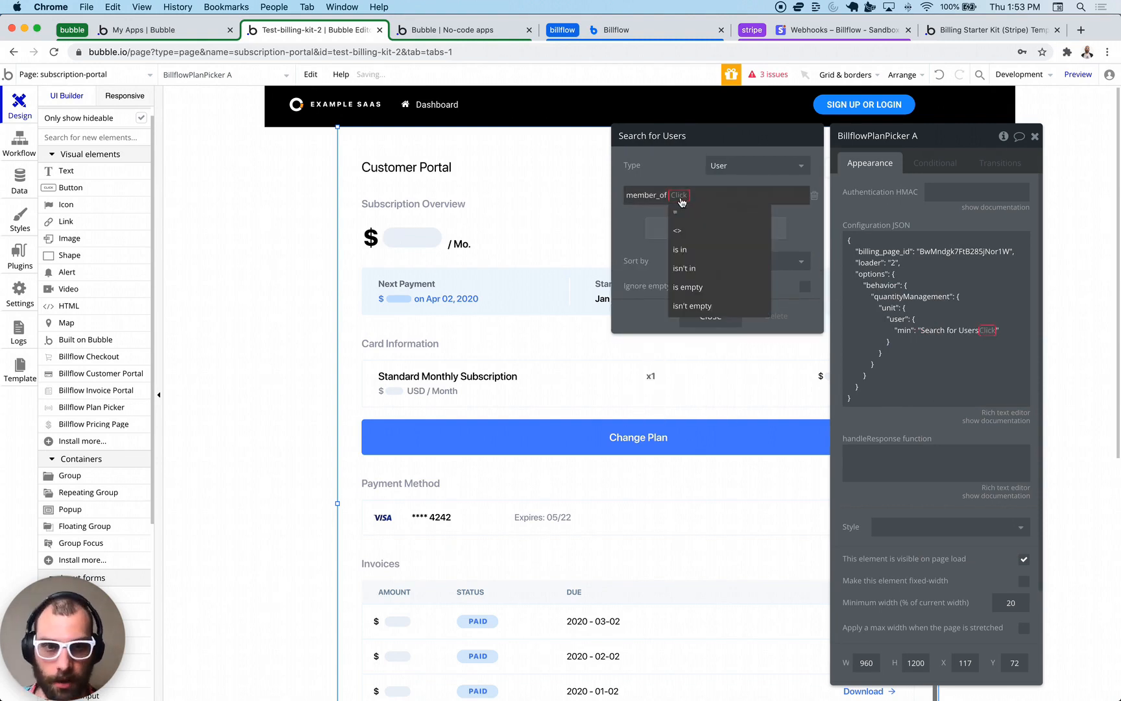
{"action": "left_click", "coordinate": [687, 213]}
{"action": "left_click", "coordinate": [688, 195]}
{"action": "left_click", "coordinate": [690, 211]}
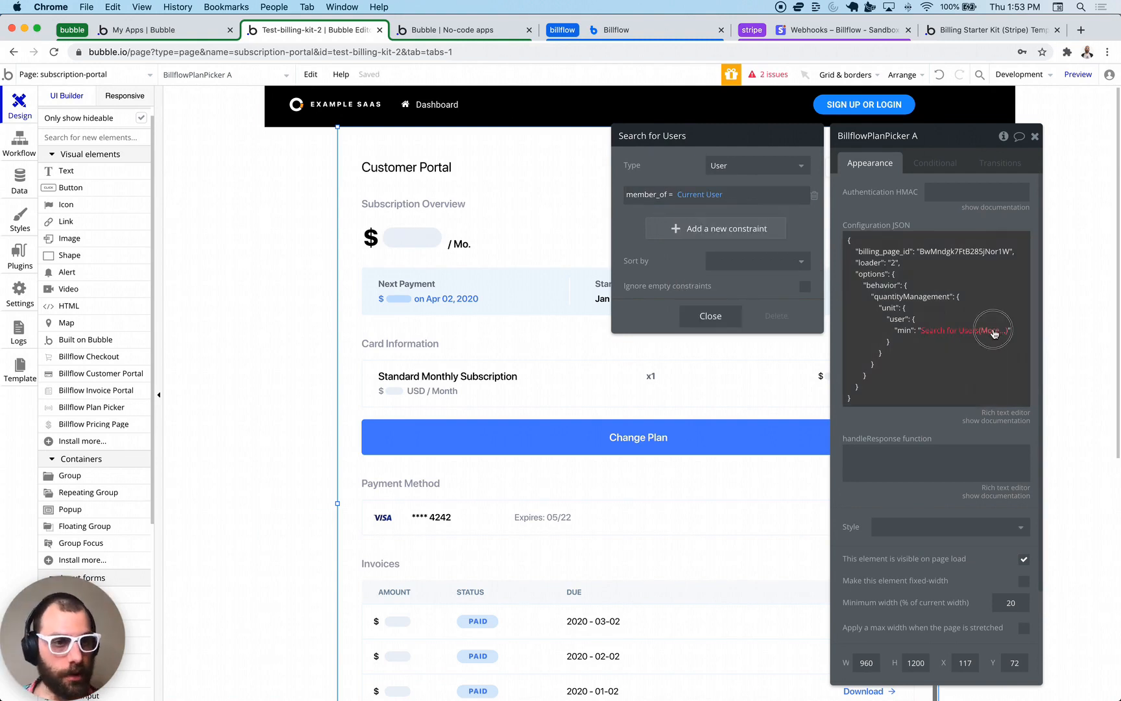
- Turn the user search into its :count minus 3
{"action": "left_click", "coordinate": [993, 330]}
{"action": "left_click", "coordinate": [997, 346]}
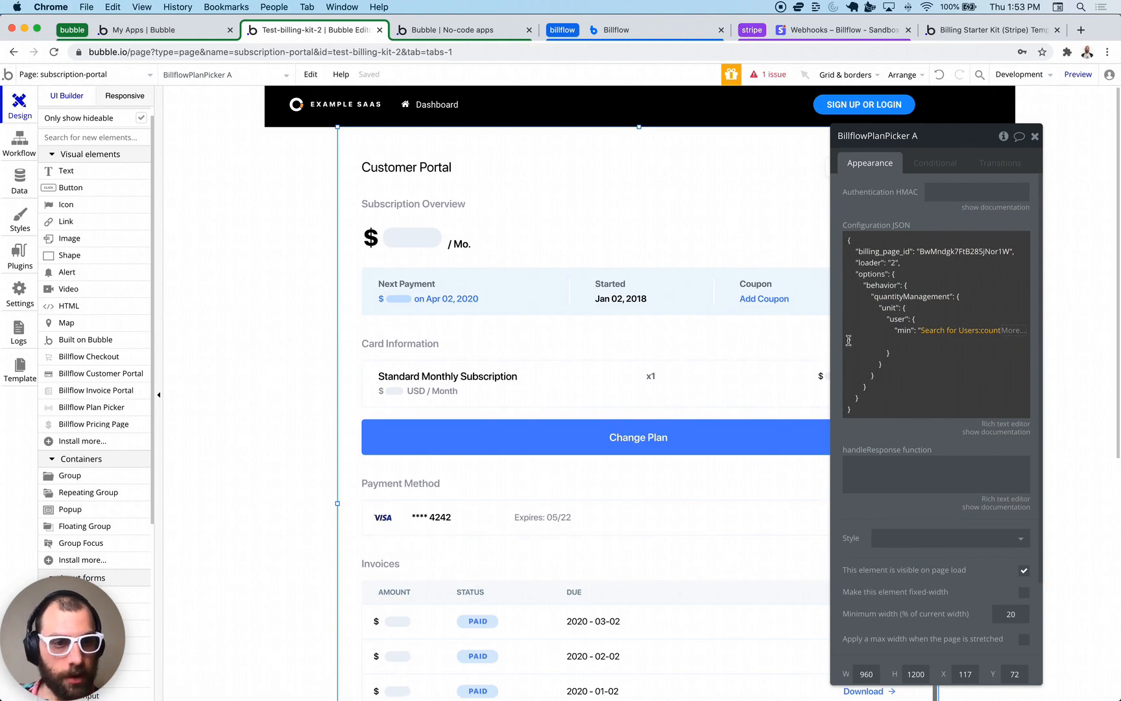
{"action": "left_click", "coordinate": [849, 340]}
{"action": "key", "text": "Left"}
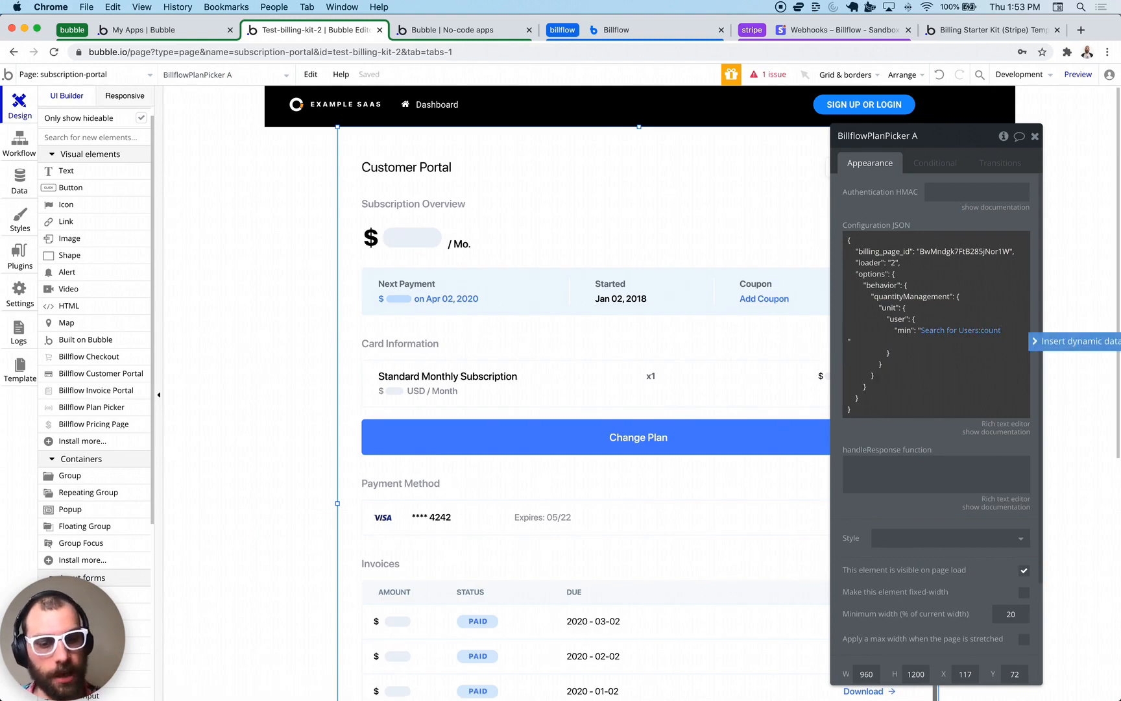
{"action": "left_click", "coordinate": [991, 330]}
{"action": "left_click", "coordinate": [1008, 366]}
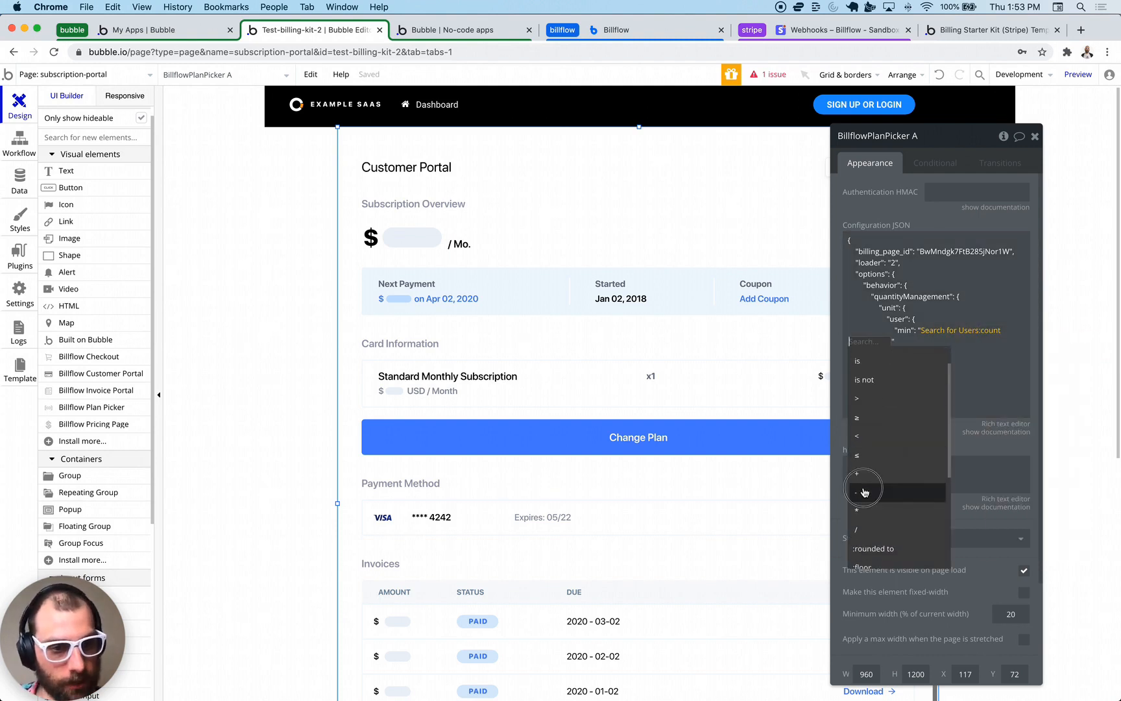
{"action": "left_click", "coordinate": [862, 526]}
{"action": "type", "text": "3"}
{"action": "left_click", "coordinate": [978, 354]}
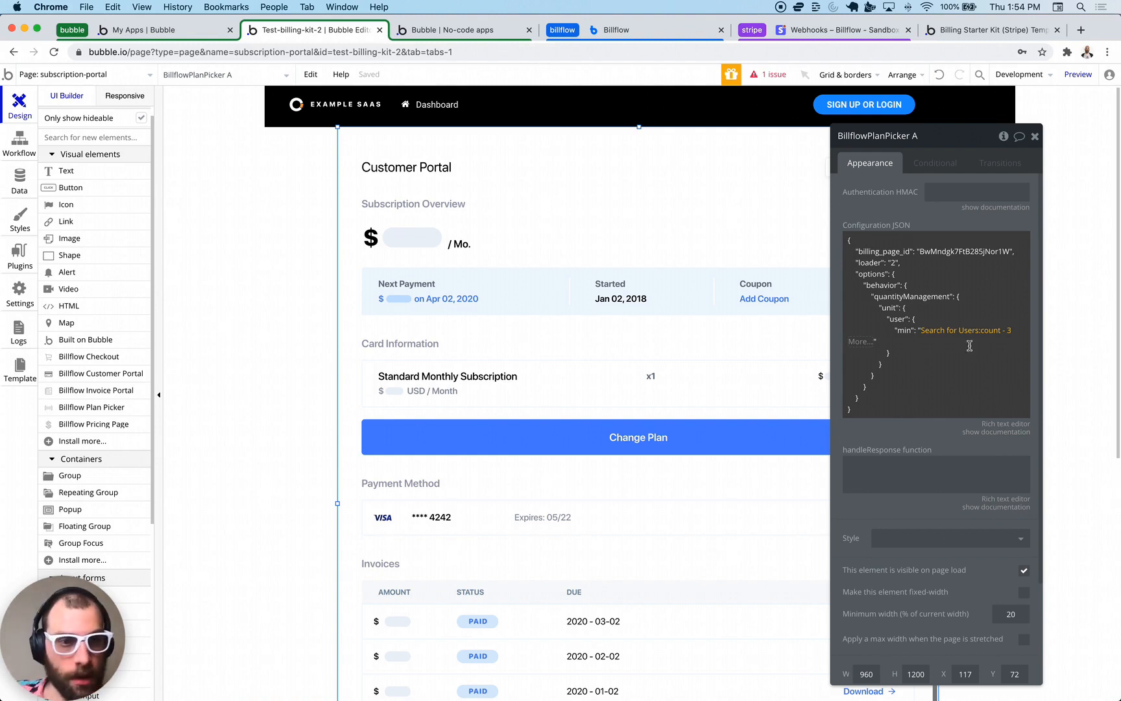
{"action": "left_click", "coordinate": [969, 346]}
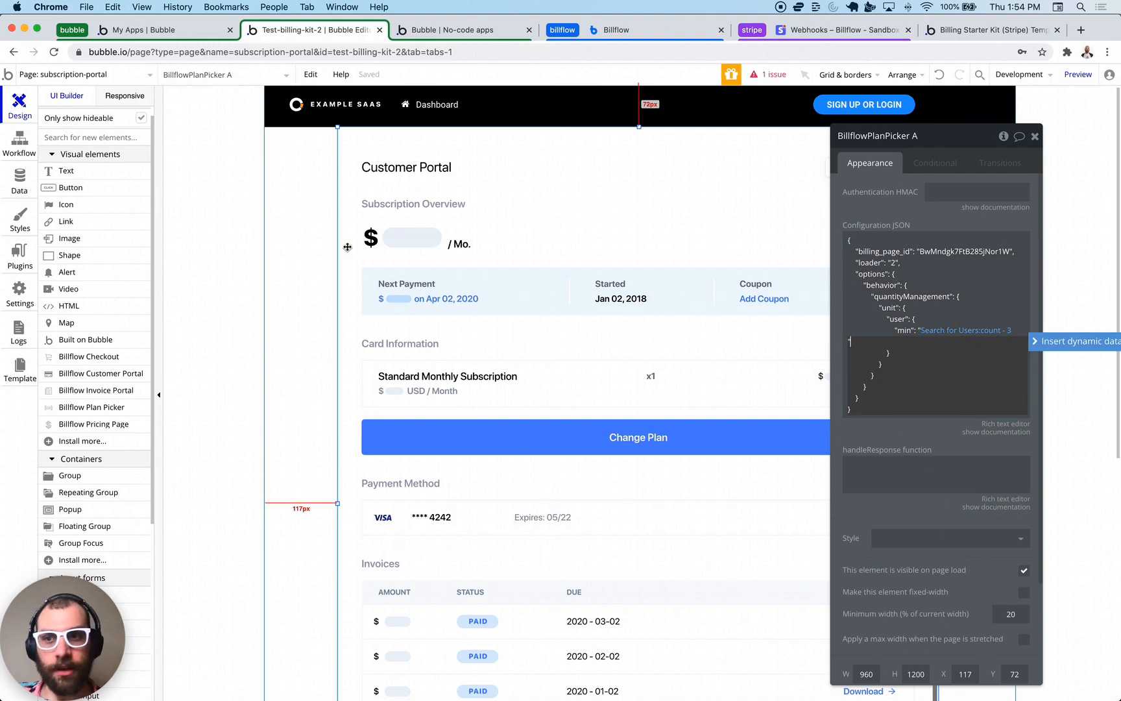
- Create a workflow triggered when a user subscribes through BillflowPlanPicker A
{"action": "left_click", "coordinate": [24, 153]}
{"action": "left_click", "coordinate": [110, 165]}
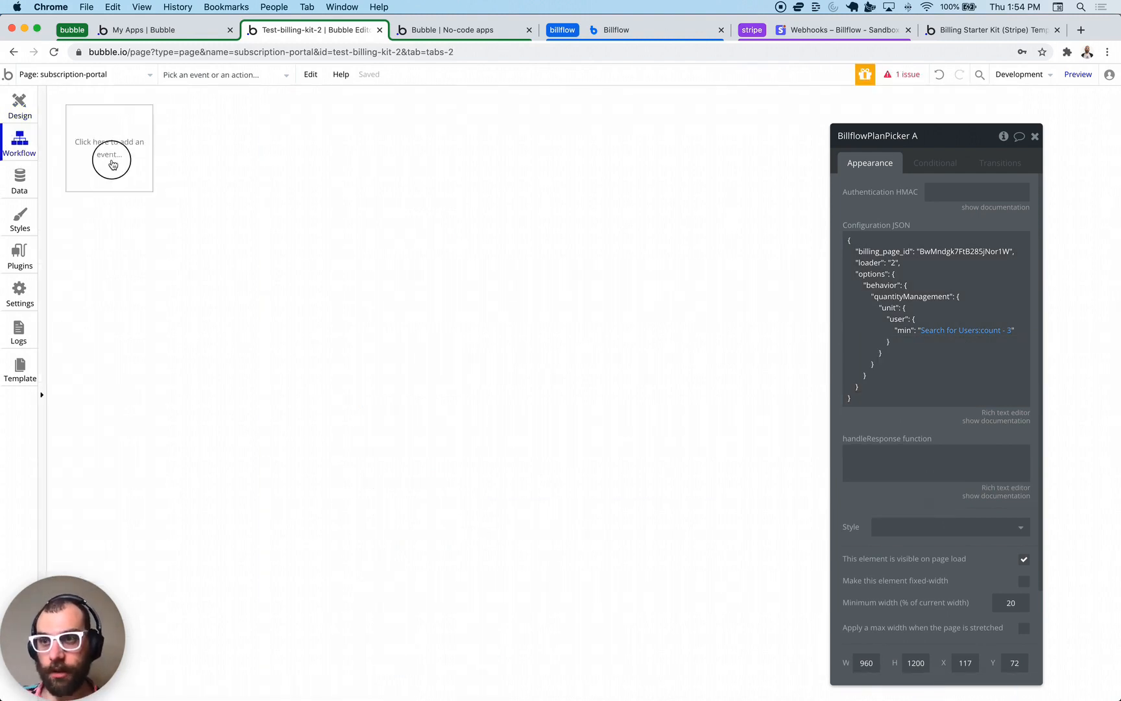
{"action": "mouse_move", "coordinate": [104, 250]}
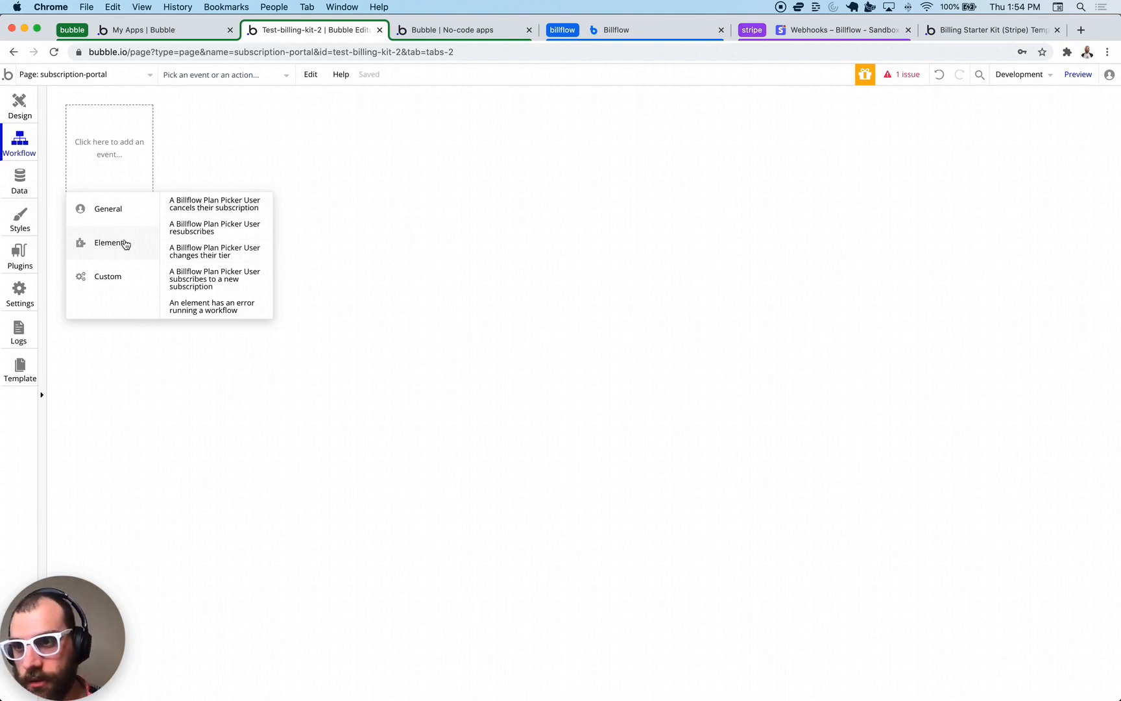
{"action": "left_click", "coordinate": [229, 282]}
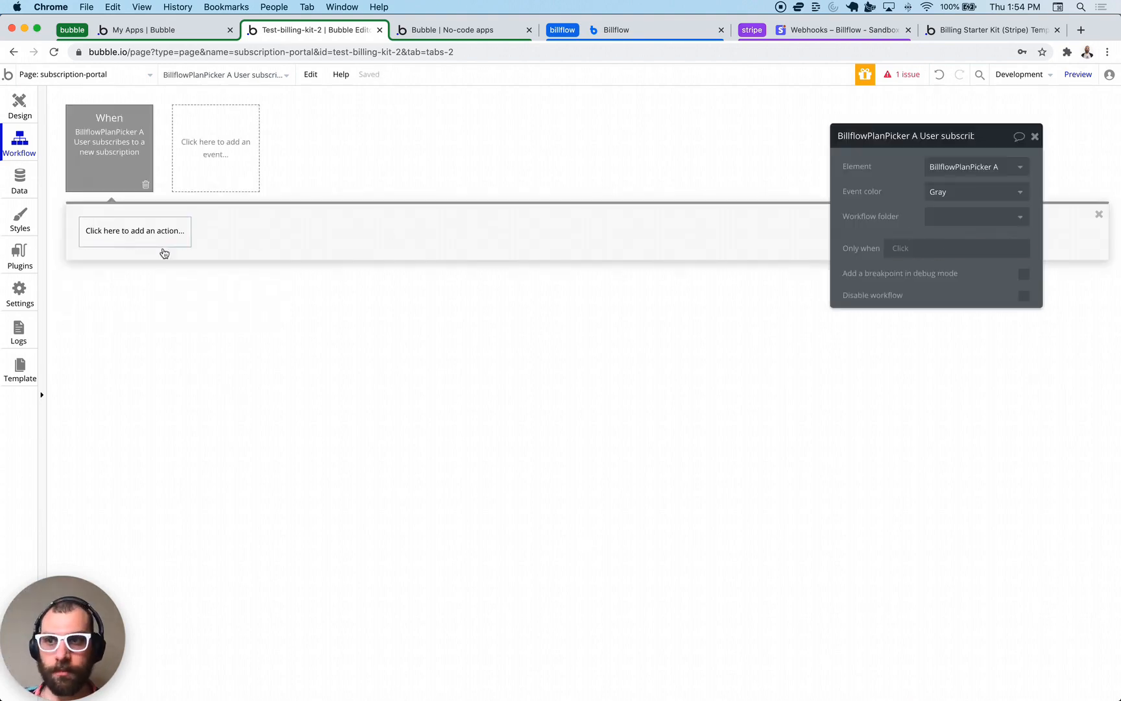
- Add a current-user update setting stripe_customer_id to This BillflowPlanPicker's stripe_customer_id
{"action": "left_click", "coordinate": [137, 244]}
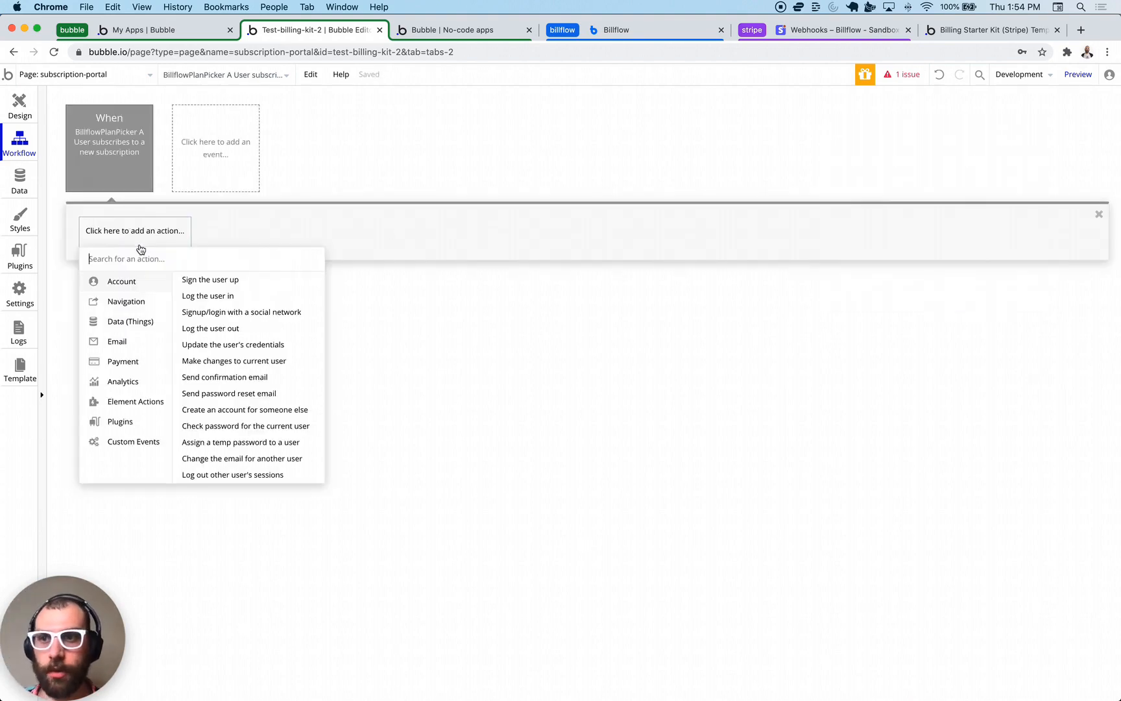
{"action": "left_click", "coordinate": [243, 362]}
{"action": "left_click", "coordinate": [970, 176]}
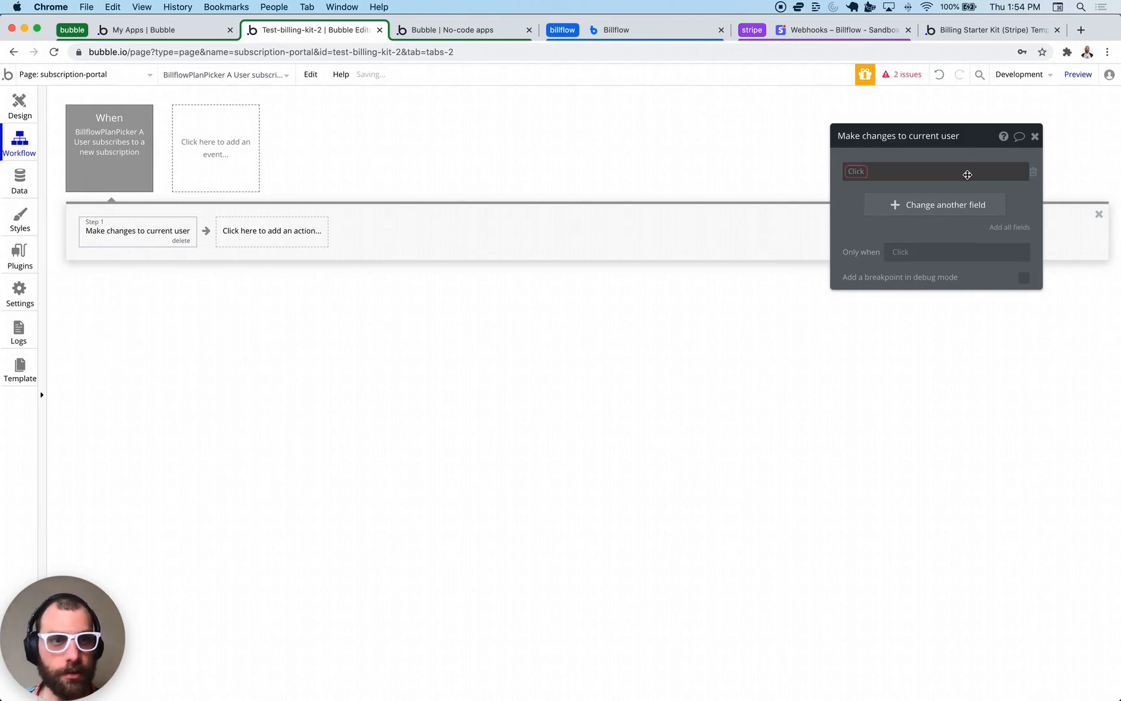
{"action": "left_click", "coordinate": [860, 174]}
{"action": "left_click", "coordinate": [861, 182]}
{"action": "left_click", "coordinate": [928, 173]}
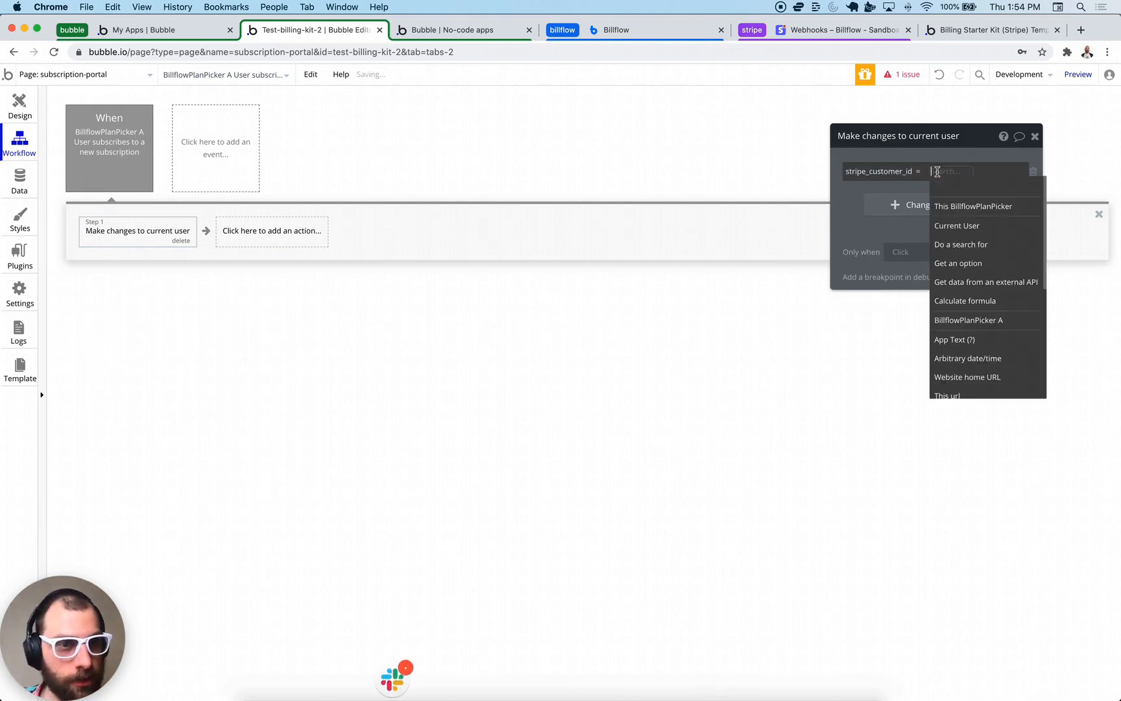
{"action": "left_click", "coordinate": [967, 205]}
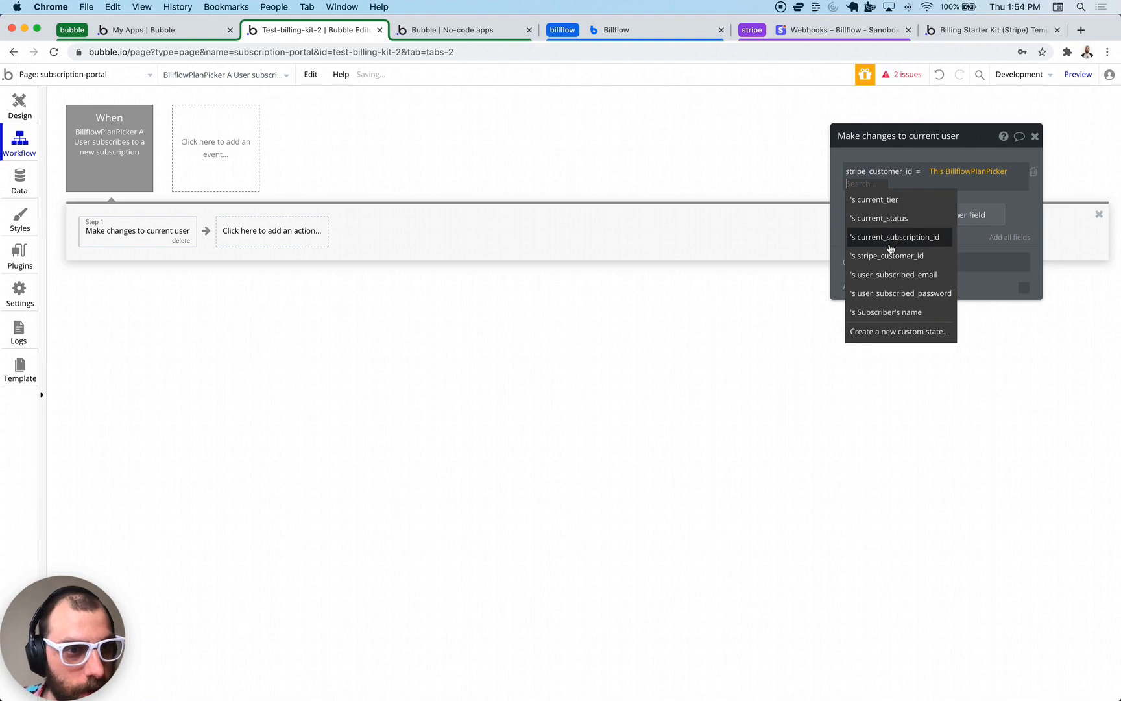
{"action": "left_click", "coordinate": [893, 256]}
- Set stripe_subscription_id to the plan picker's current_subscription_id
{"action": "left_click", "coordinate": [901, 214]}
{"action": "left_click", "coordinate": [863, 214]}
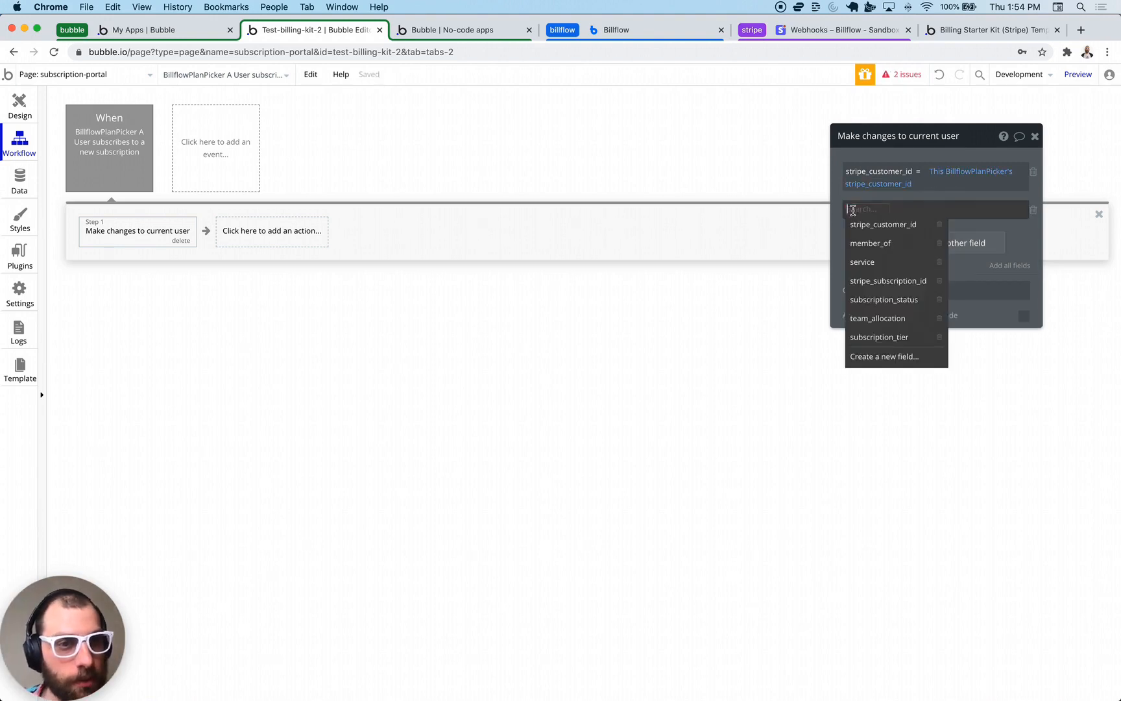
{"action": "left_click", "coordinate": [887, 280]}
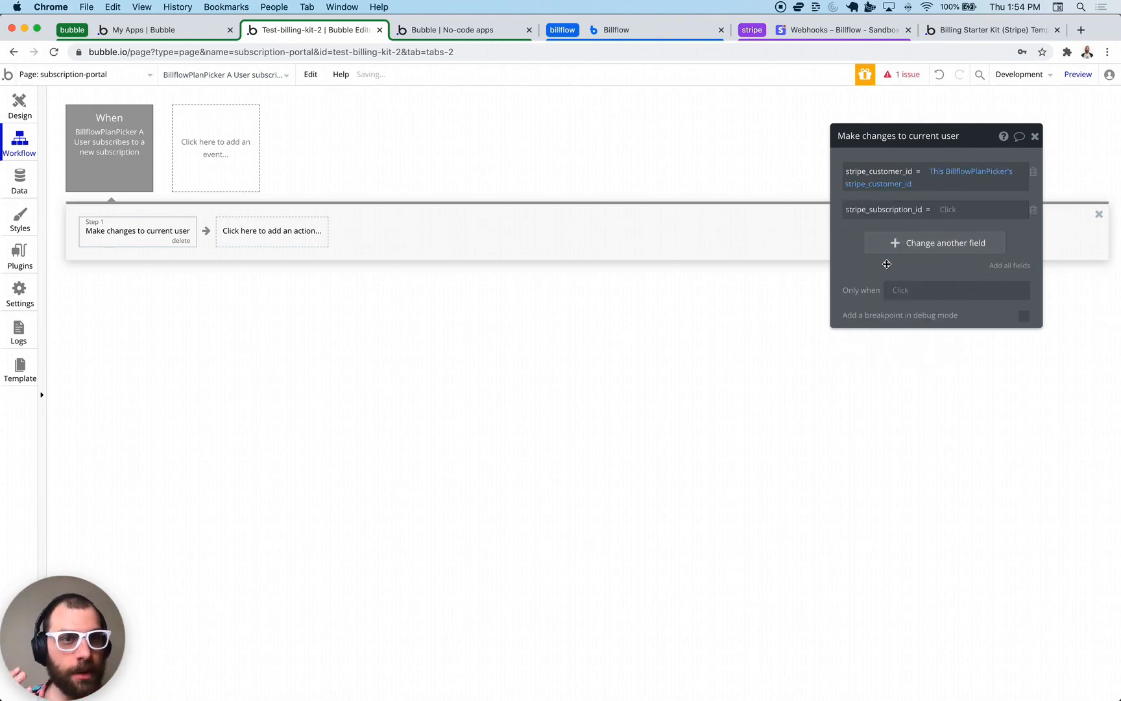
{"action": "left_click", "coordinate": [941, 209]}
{"action": "left_click", "coordinate": [989, 252]}
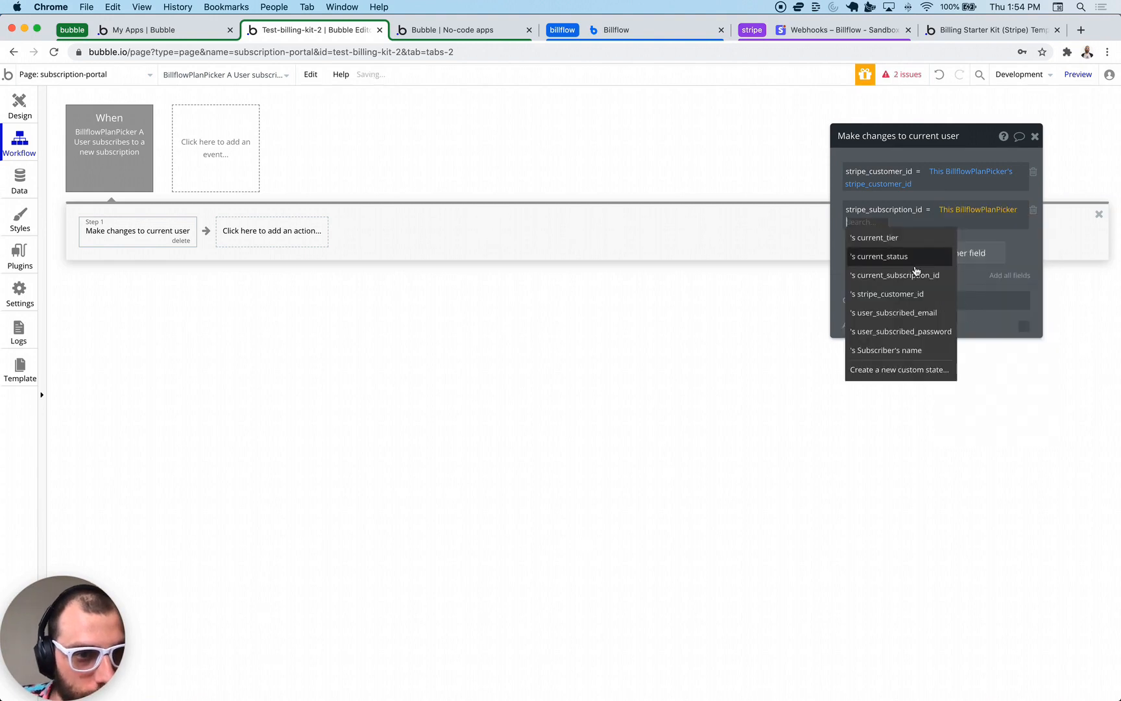
{"action": "left_click", "coordinate": [912, 278]}
- Set subscription_tier to the plan picker's current_tier
{"action": "left_click", "coordinate": [908, 258]}
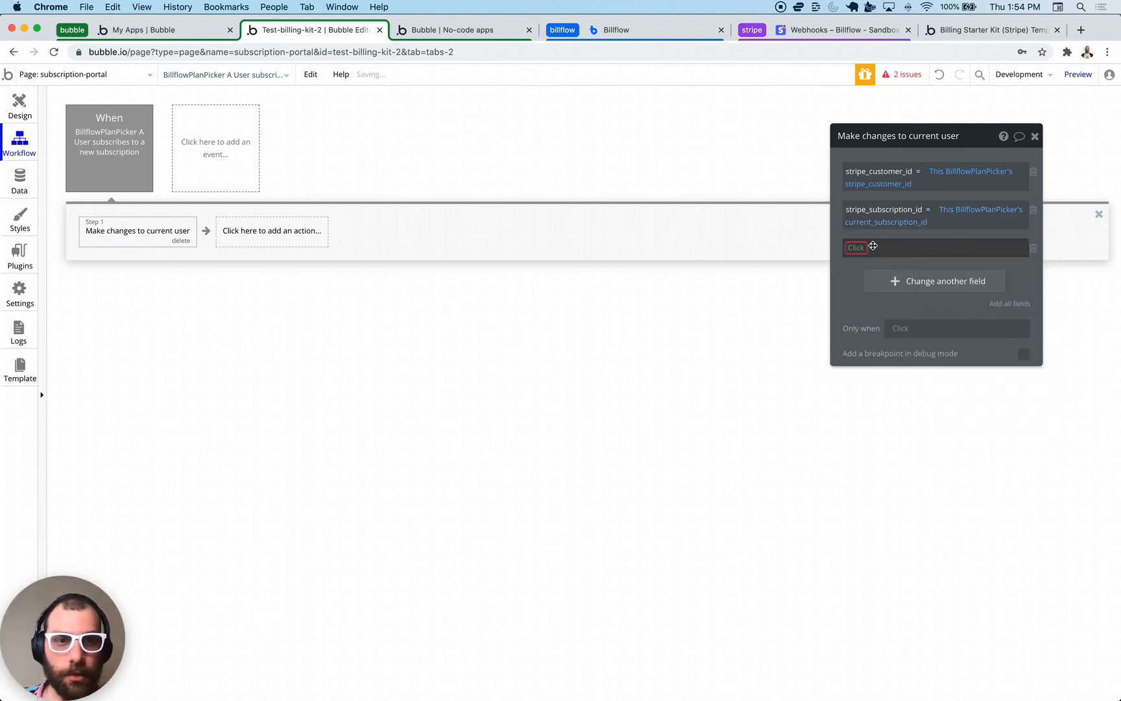
{"action": "left_click", "coordinate": [851, 247]}
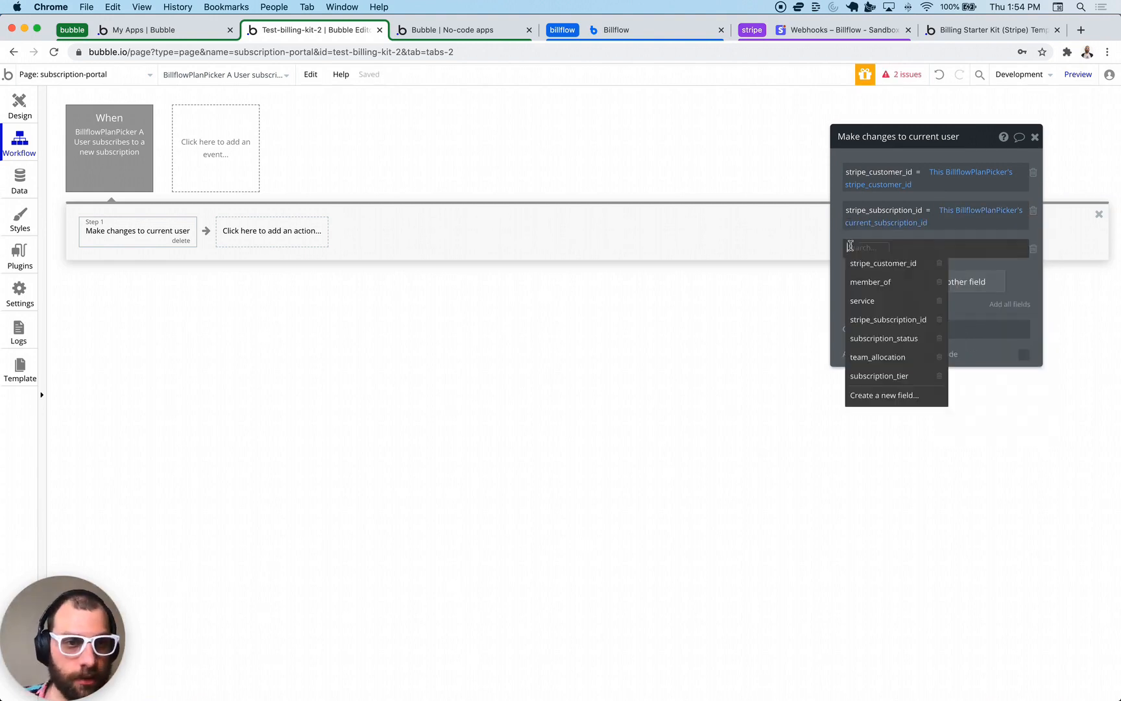
{"action": "left_click", "coordinate": [883, 376]}
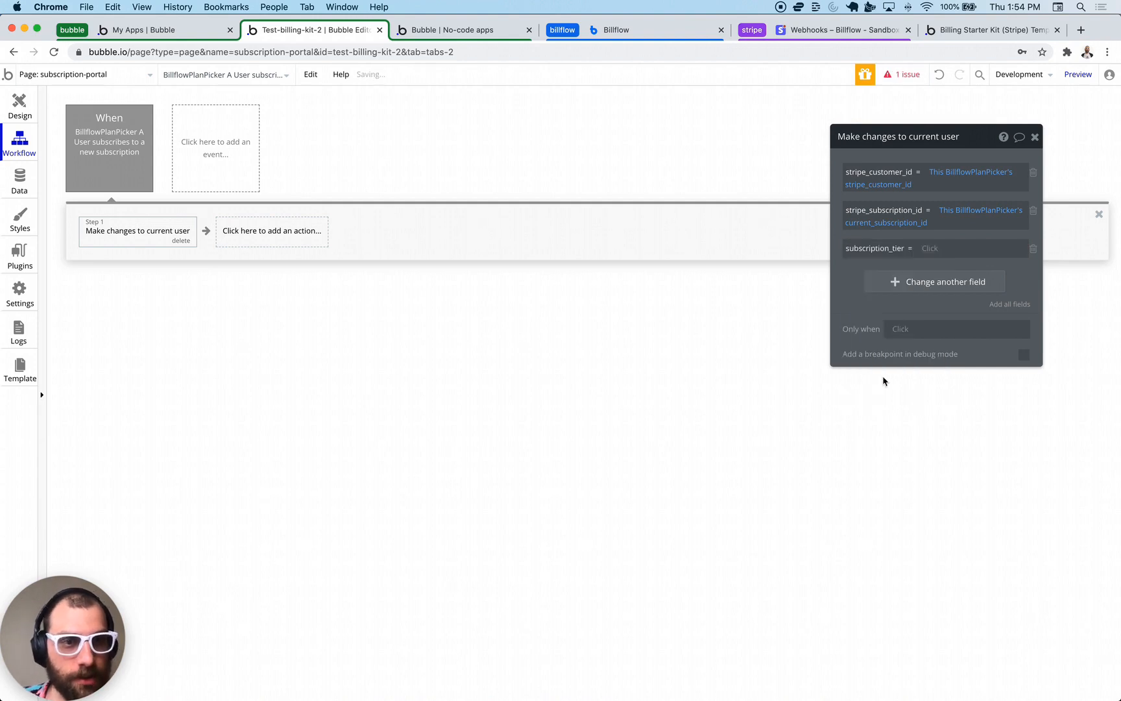
{"action": "left_click", "coordinate": [924, 249]}
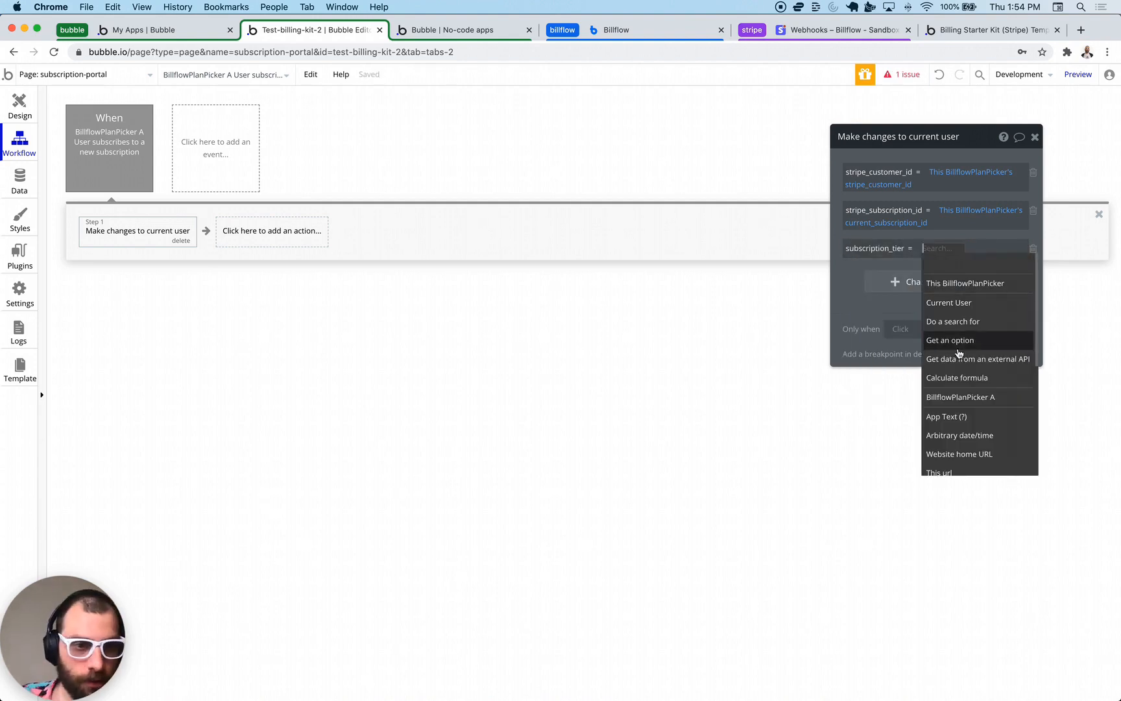
{"action": "left_click", "coordinate": [952, 283]}
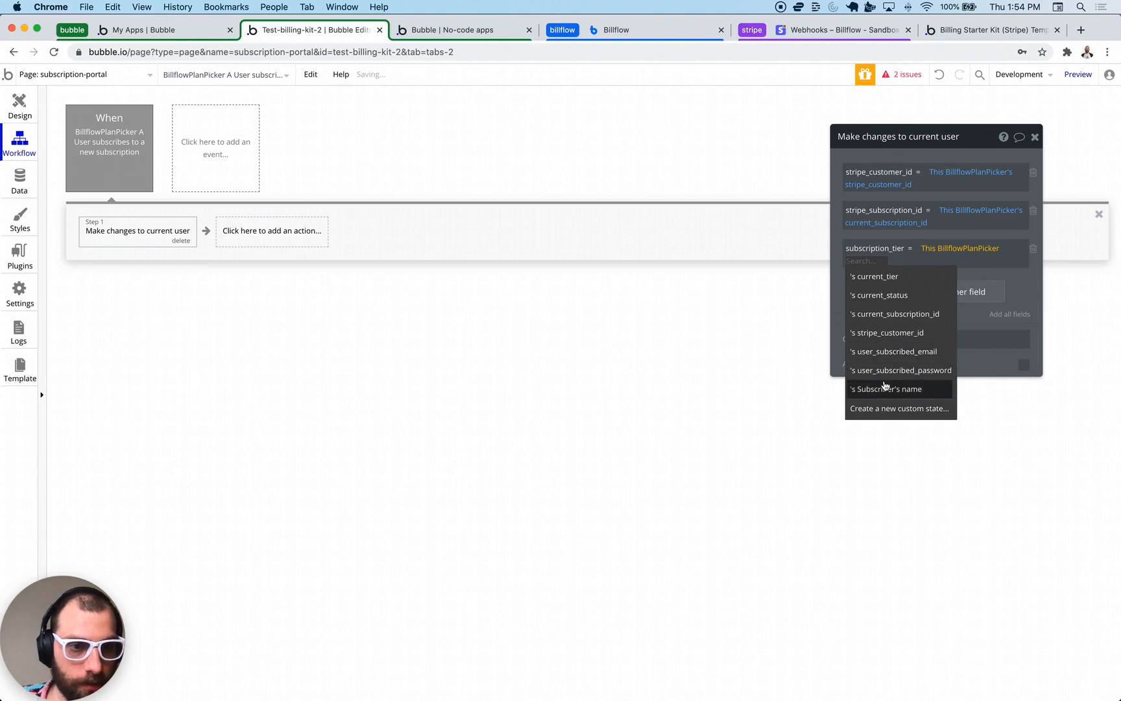
{"action": "left_click", "coordinate": [875, 287]}
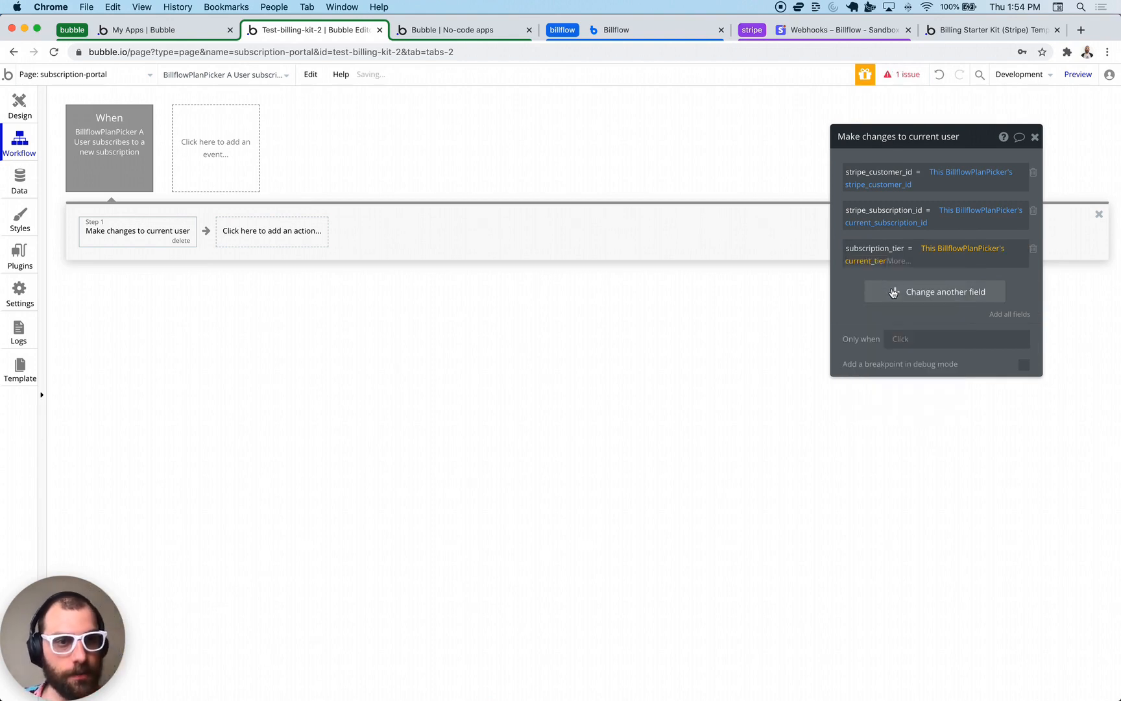
- Delete the extra empty field row and close the current-user update settings
{"action": "left_click", "coordinate": [894, 293]}
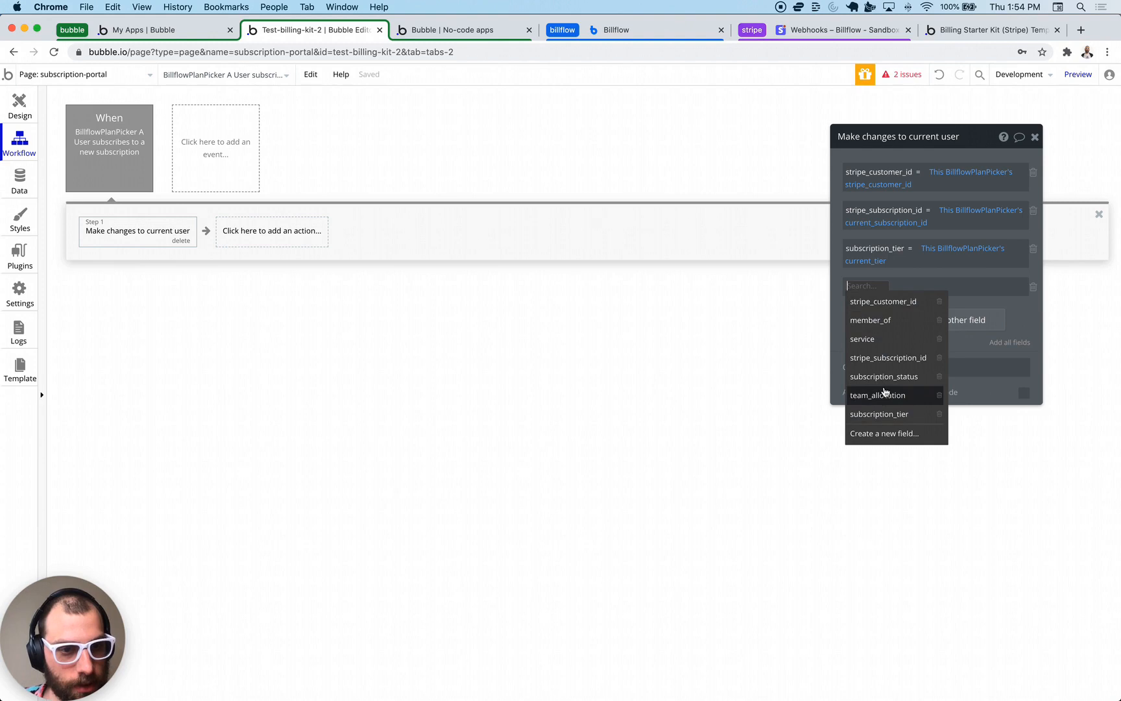
{"action": "left_click", "coordinate": [1019, 310]}
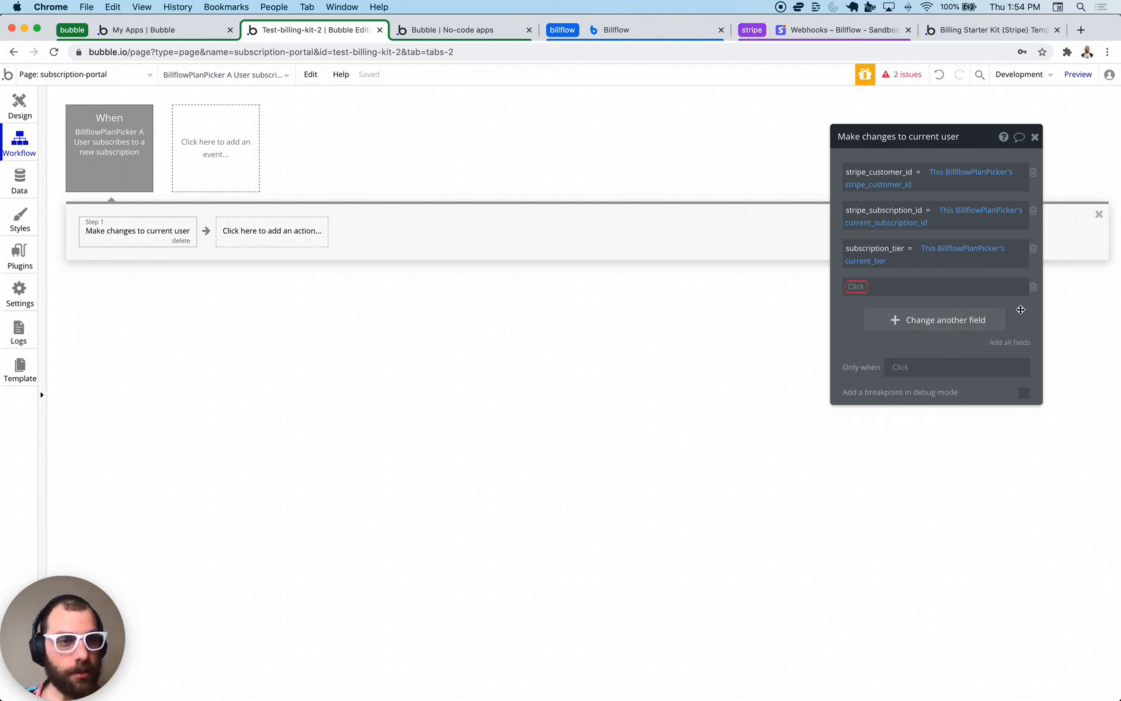
{"action": "left_click", "coordinate": [1033, 288]}
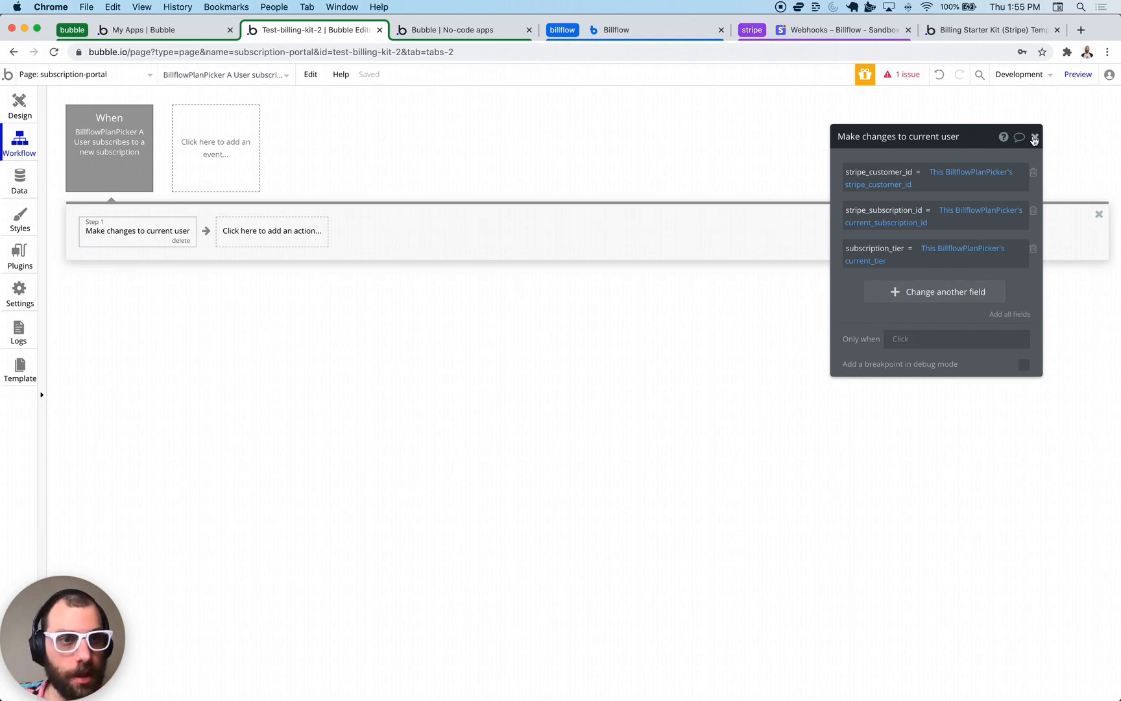
{"action": "left_click", "coordinate": [1035, 138]}
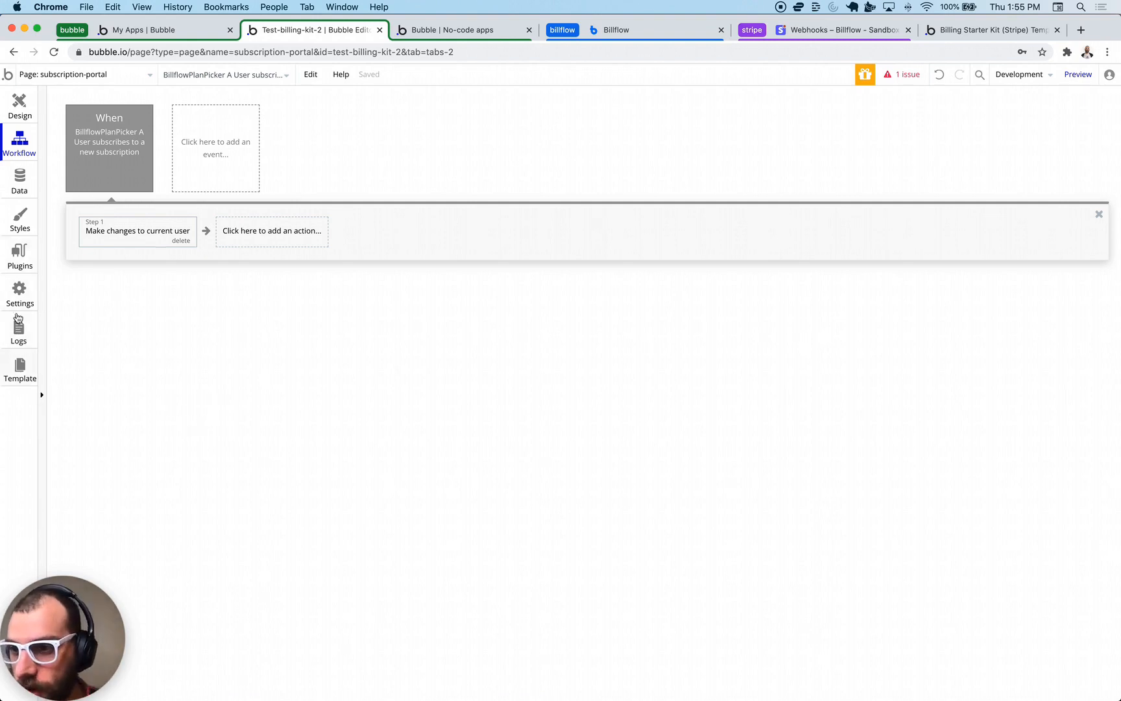
- Open the user update action in the stripe-subscription-update backend workflow
{"action": "left_click", "coordinate": [57, 81]}
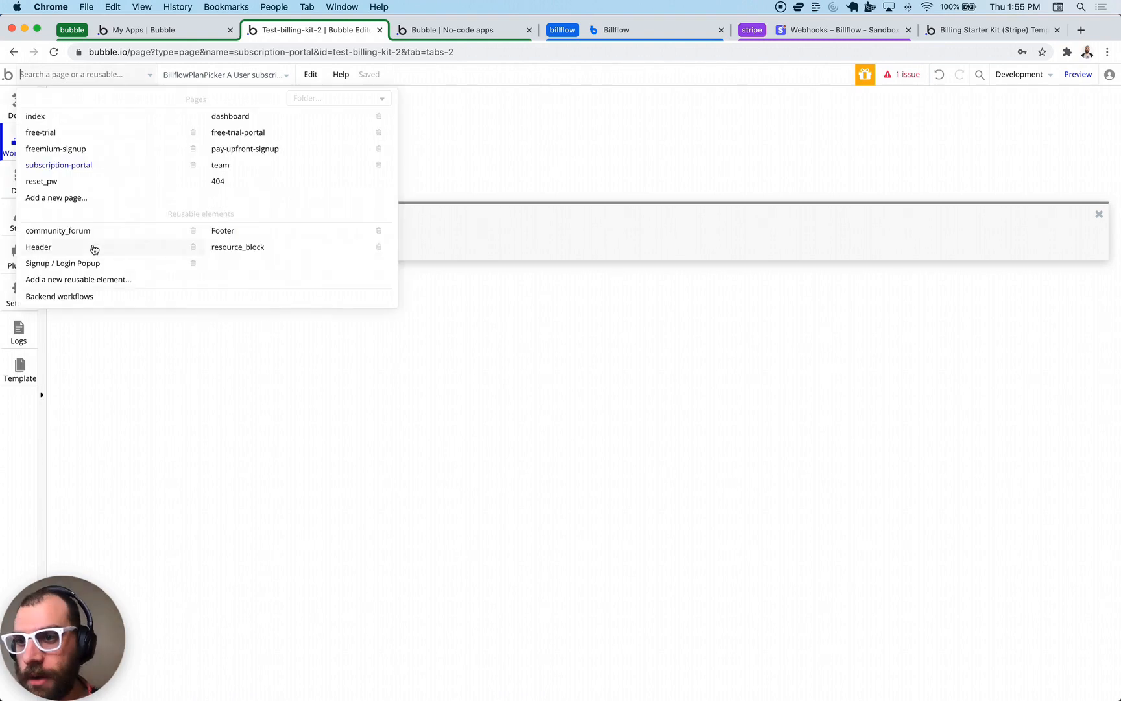
{"action": "left_click", "coordinate": [62, 294]}
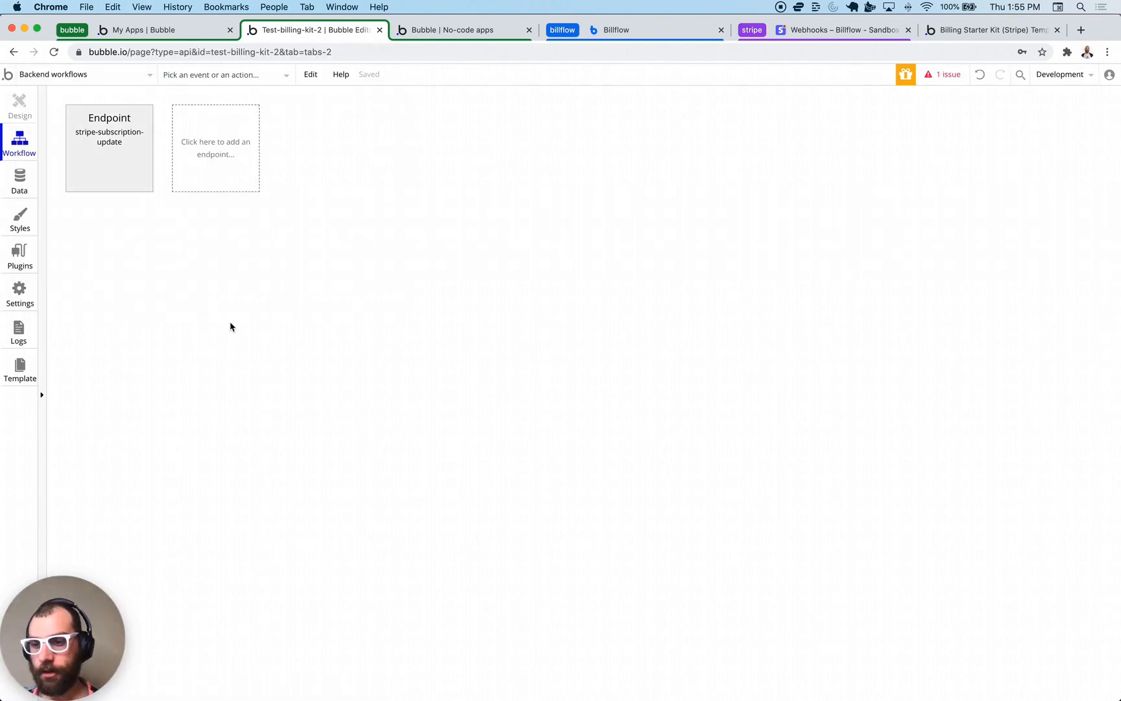
{"action": "left_click", "coordinate": [116, 182]}
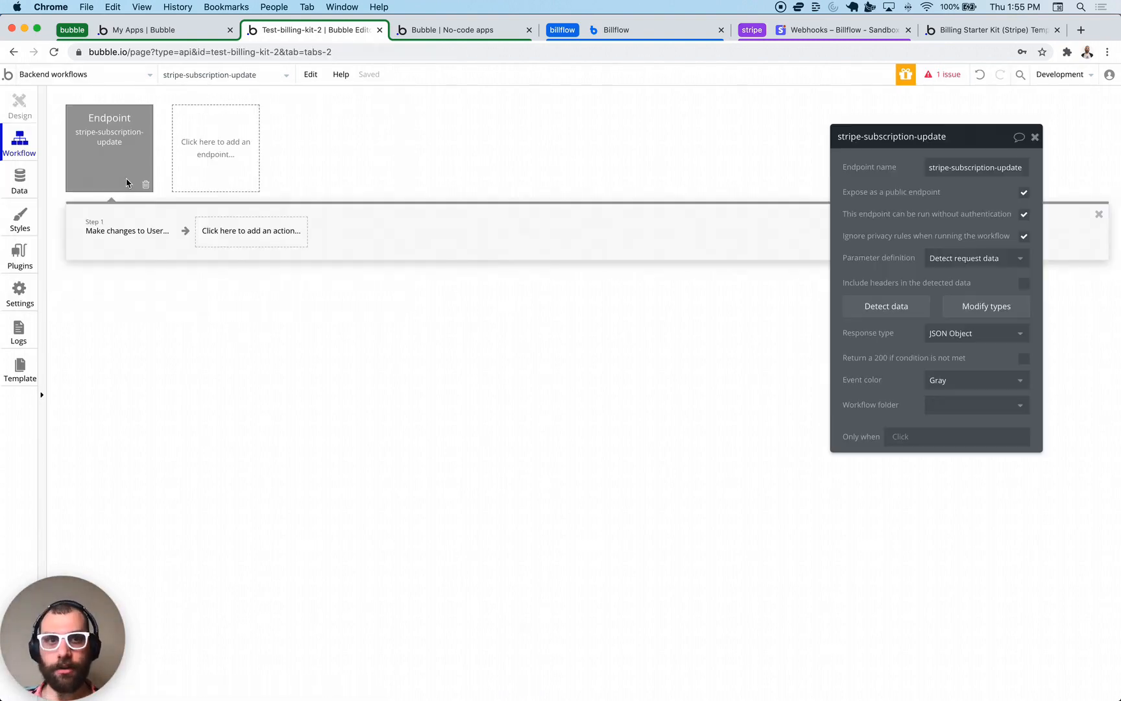
{"action": "left_click", "coordinate": [150, 233]}
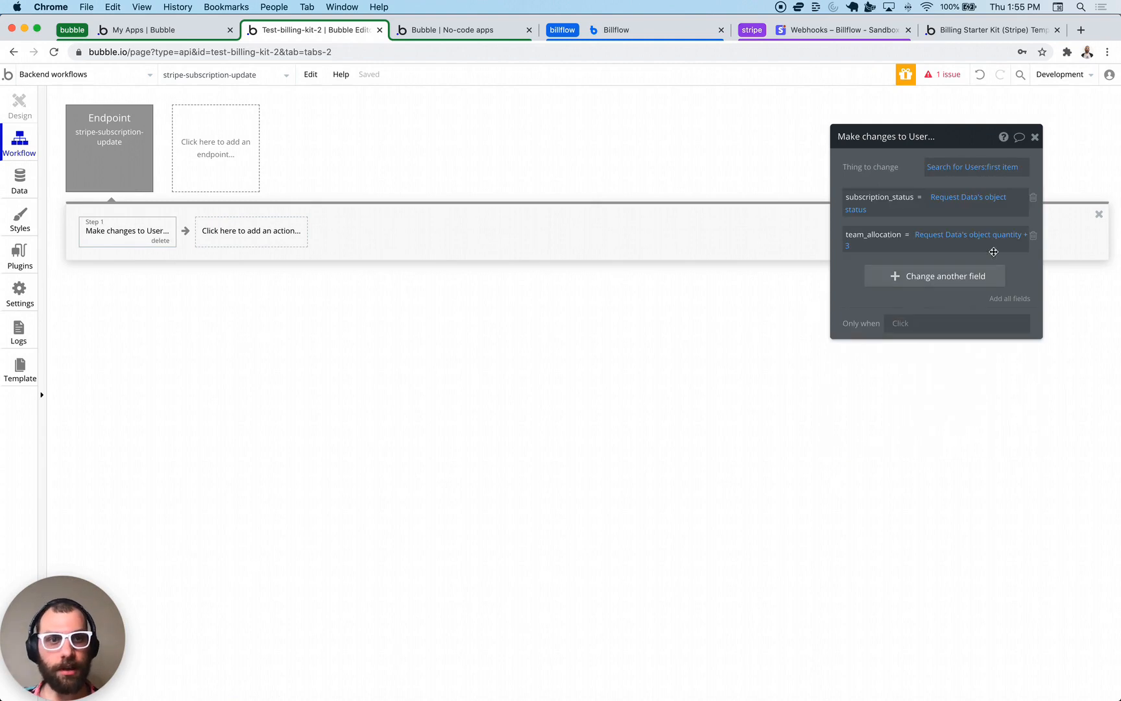
- Replace the team_allocation change with Request Data's object quantity + 3
{"action": "left_click", "coordinate": [1037, 237]}
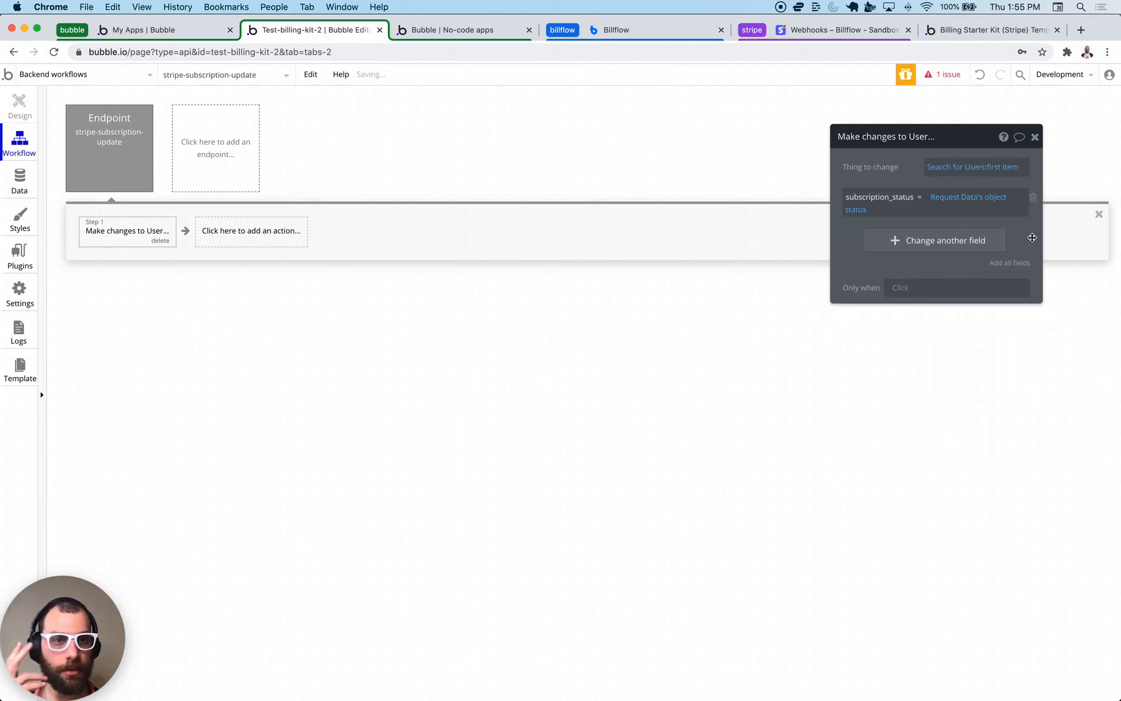
{"action": "left_click", "coordinate": [899, 244]}
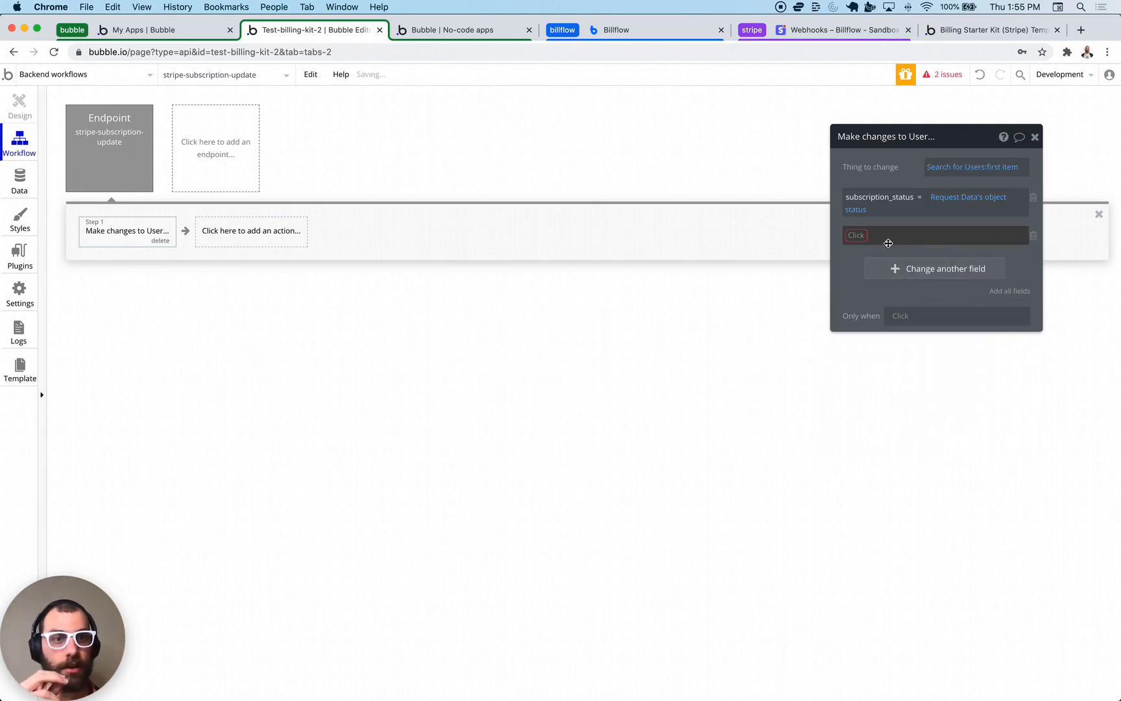
{"action": "left_click", "coordinate": [854, 234]}
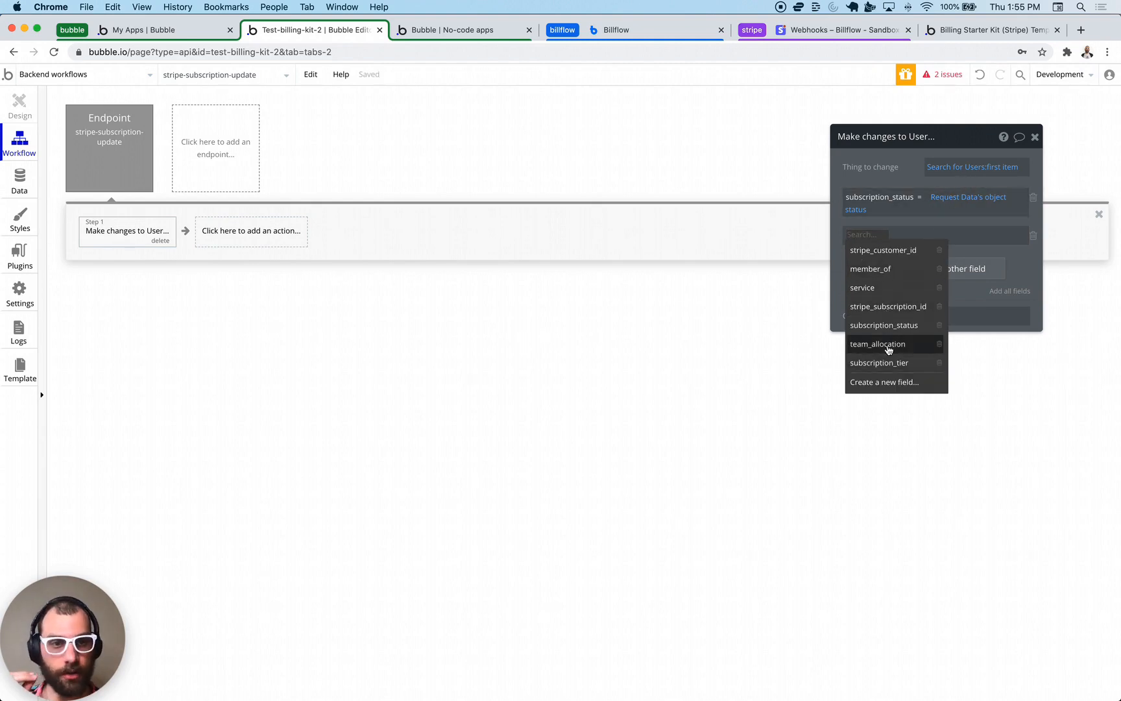
{"action": "left_click", "coordinate": [889, 348]}
{"action": "left_click", "coordinate": [925, 235]}
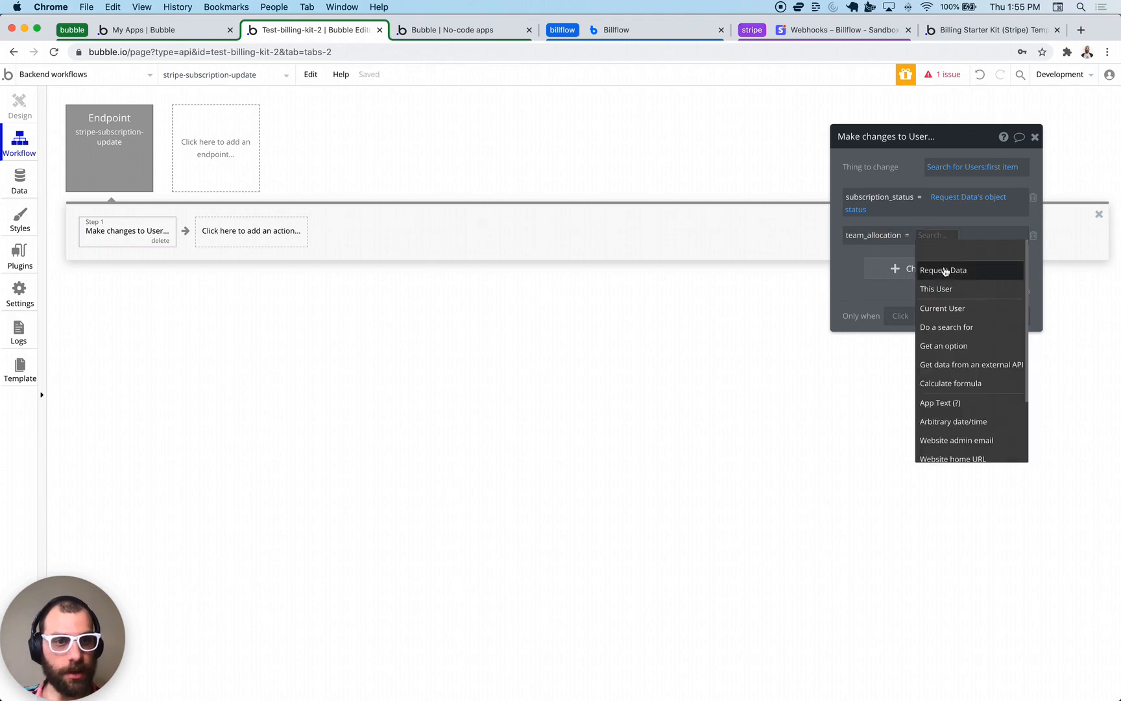
{"action": "left_click", "coordinate": [945, 271]}
{"action": "type", "text": "quant"}
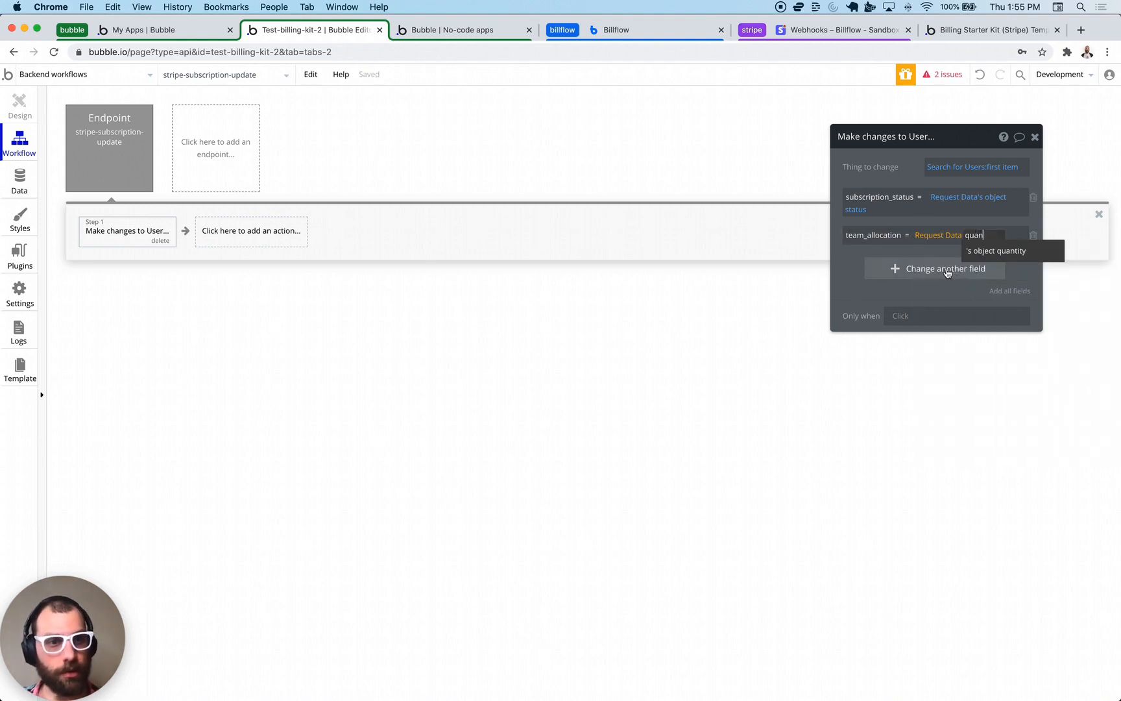
{"action": "left_click", "coordinate": [992, 249]}
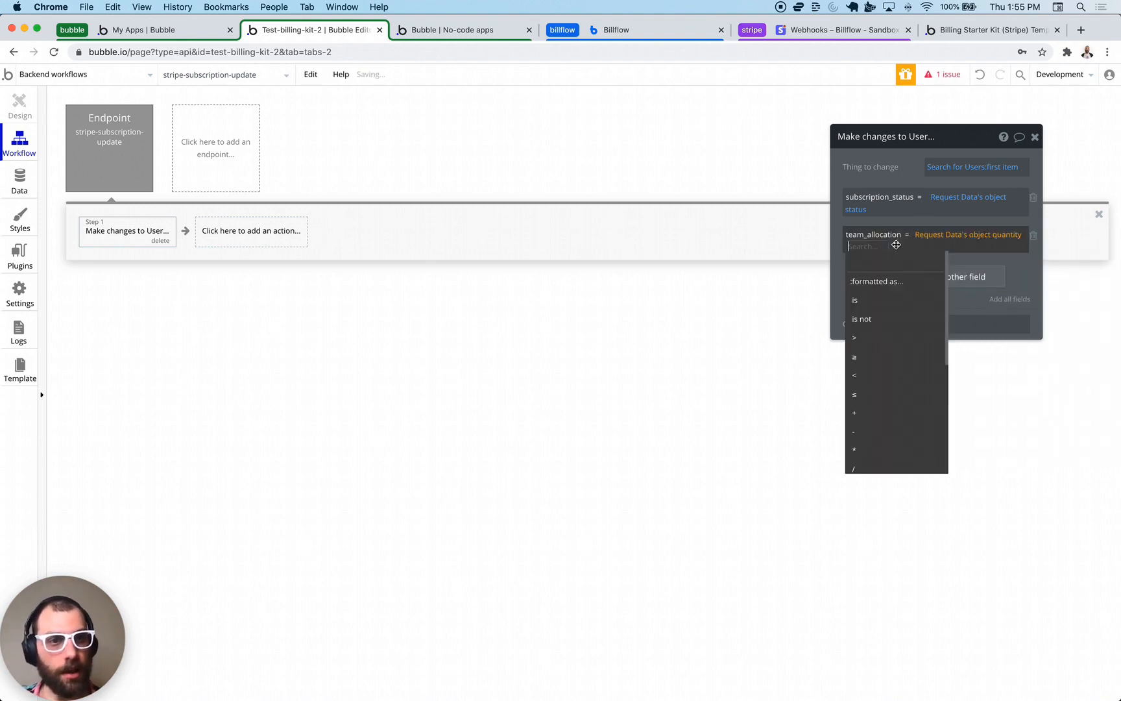
{"action": "left_click", "coordinate": [889, 246]}
{"action": "left_click", "coordinate": [866, 414]}
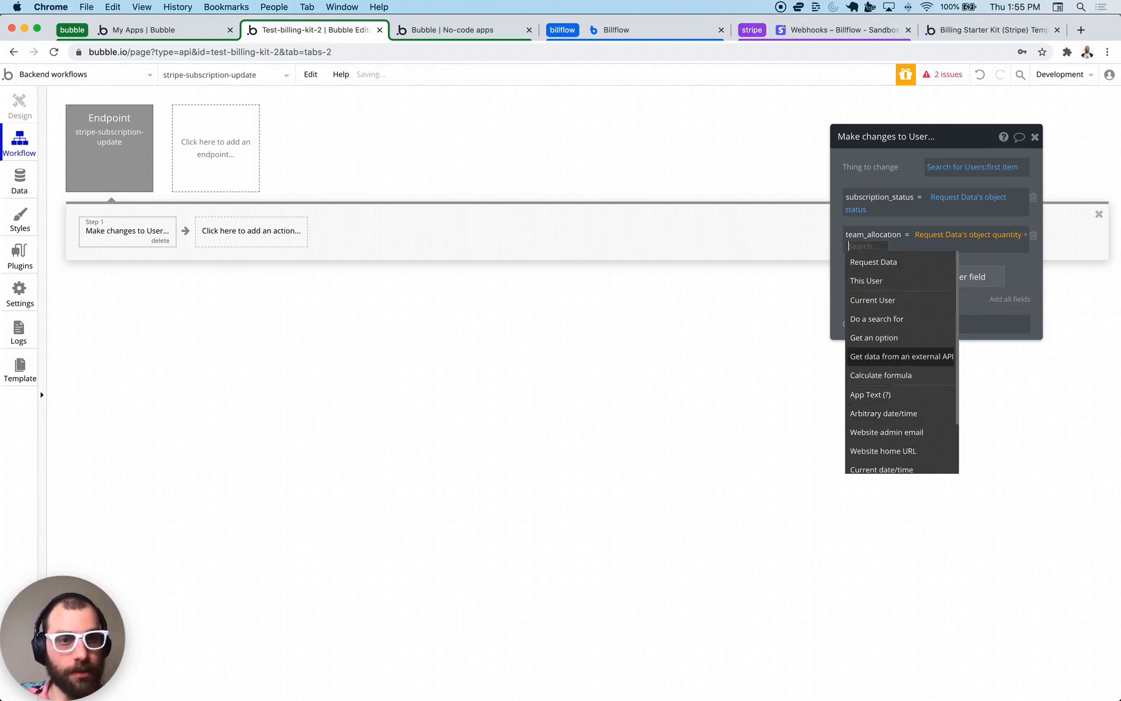
{"action": "type", "text": "3"}
{"action": "left_click", "coordinate": [1020, 290]}
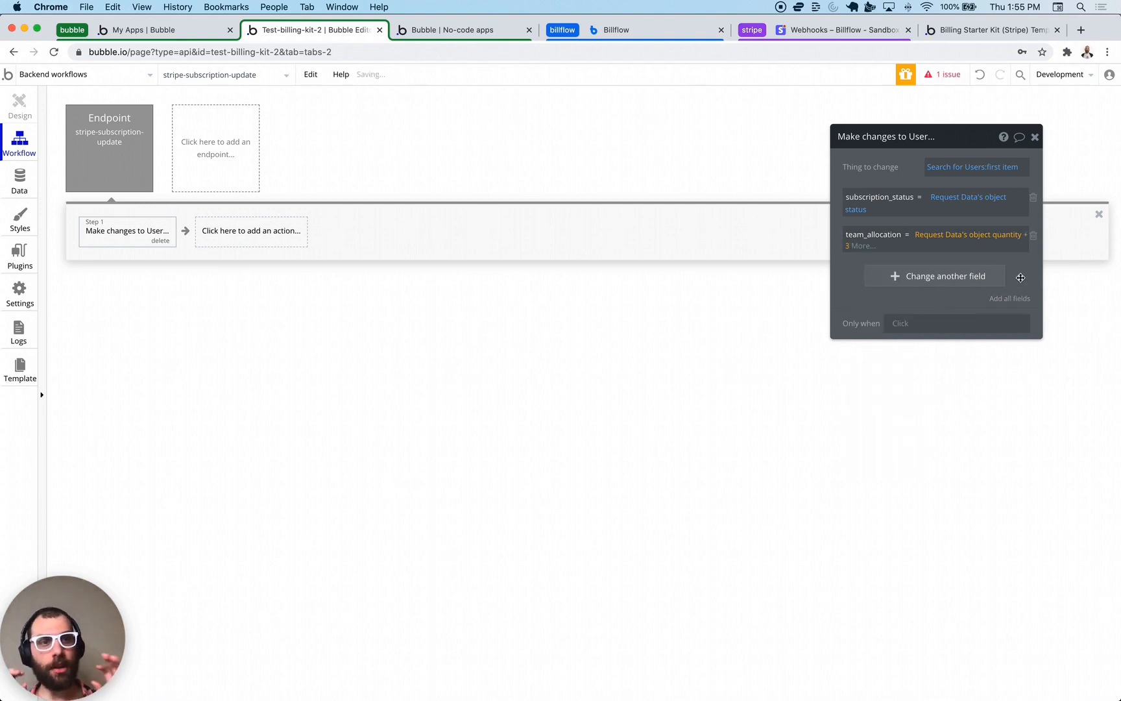
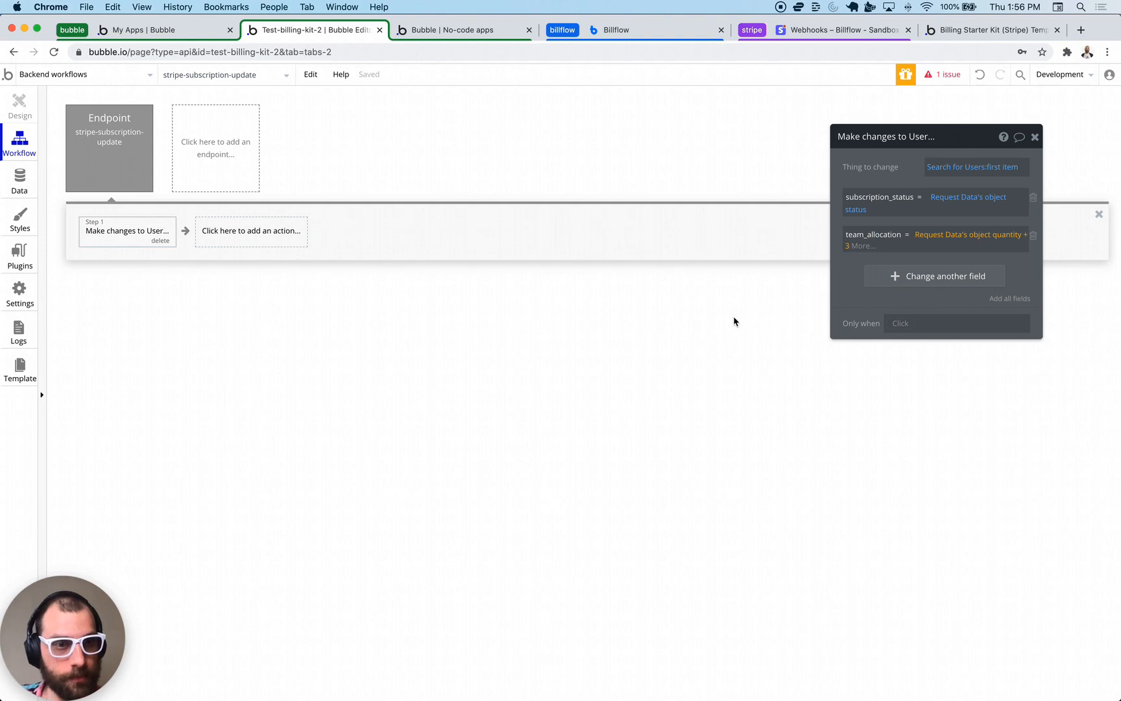
- Close the Make changes to User editor and bring up the Stripe webhook endpoint page
{"action": "left_click", "coordinate": [1035, 137]}
{"action": "left_click", "coordinate": [836, 32]}
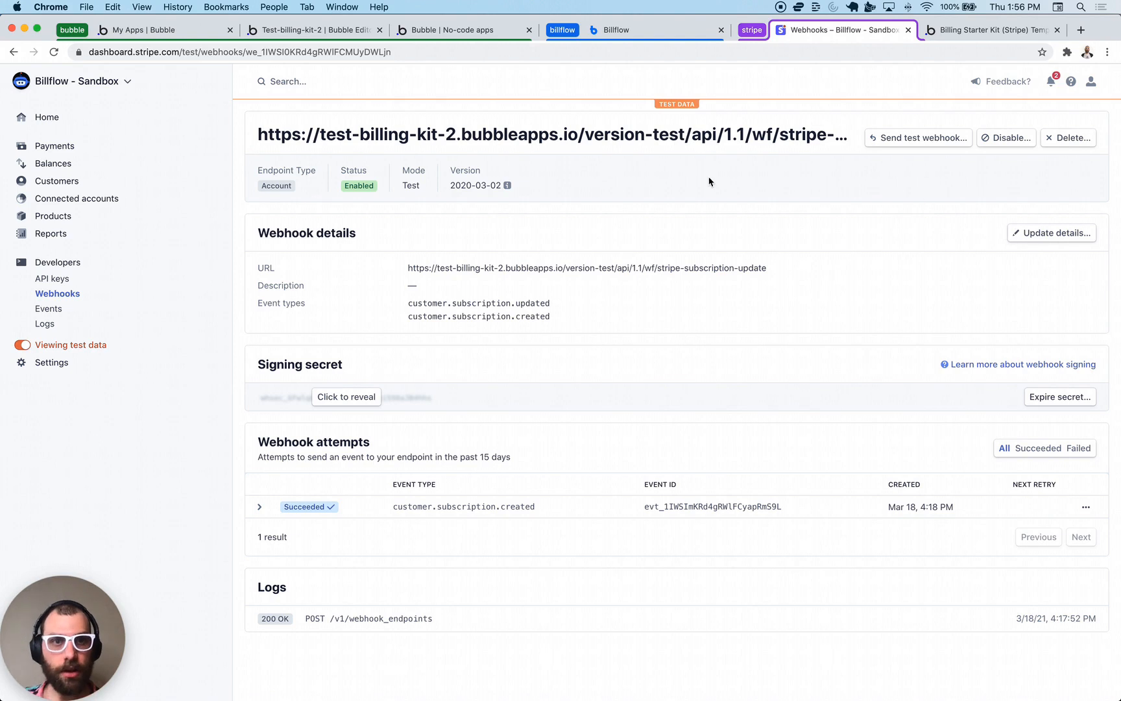
- Confirm the endpoint listens for customer.subscription.updated and .created, cancel unchanged, and return to Bubble
{"action": "left_click", "coordinate": [1021, 233]}
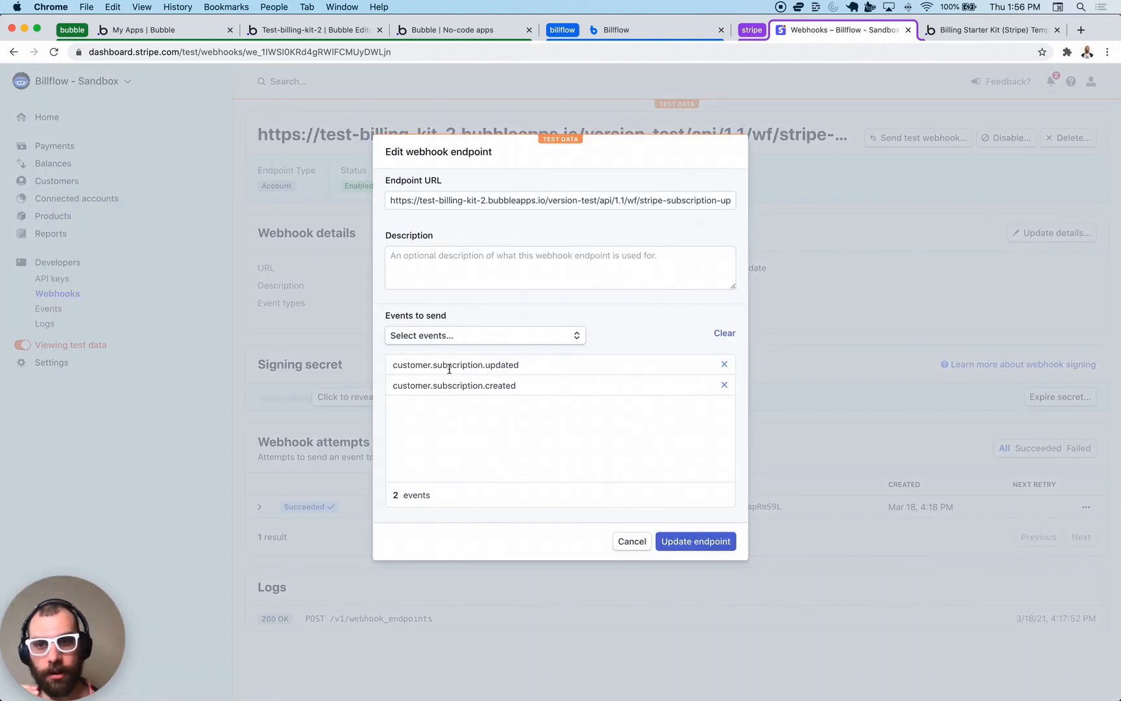
{"action": "left_click_drag", "start_coordinate": [393, 364], "coordinate": [540, 362]}
{"action": "left_click_drag", "start_coordinate": [394, 386], "coordinate": [491, 388]}
{"action": "left_click", "coordinate": [631, 542]}
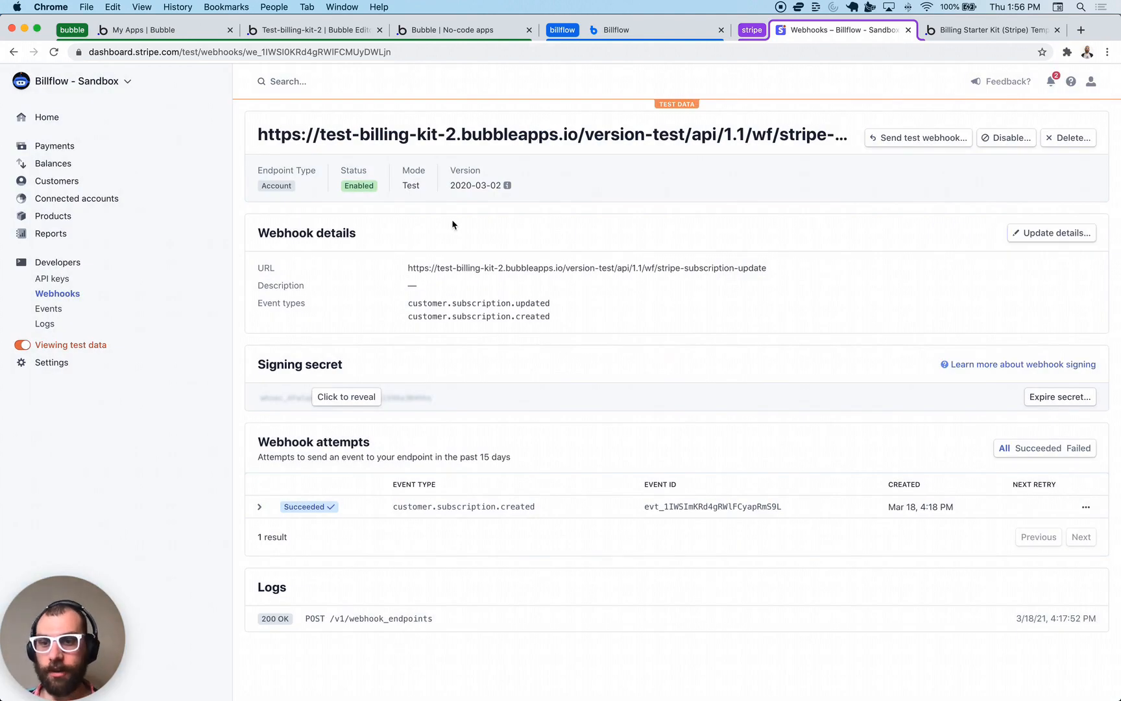
{"action": "left_click", "coordinate": [151, 30]}
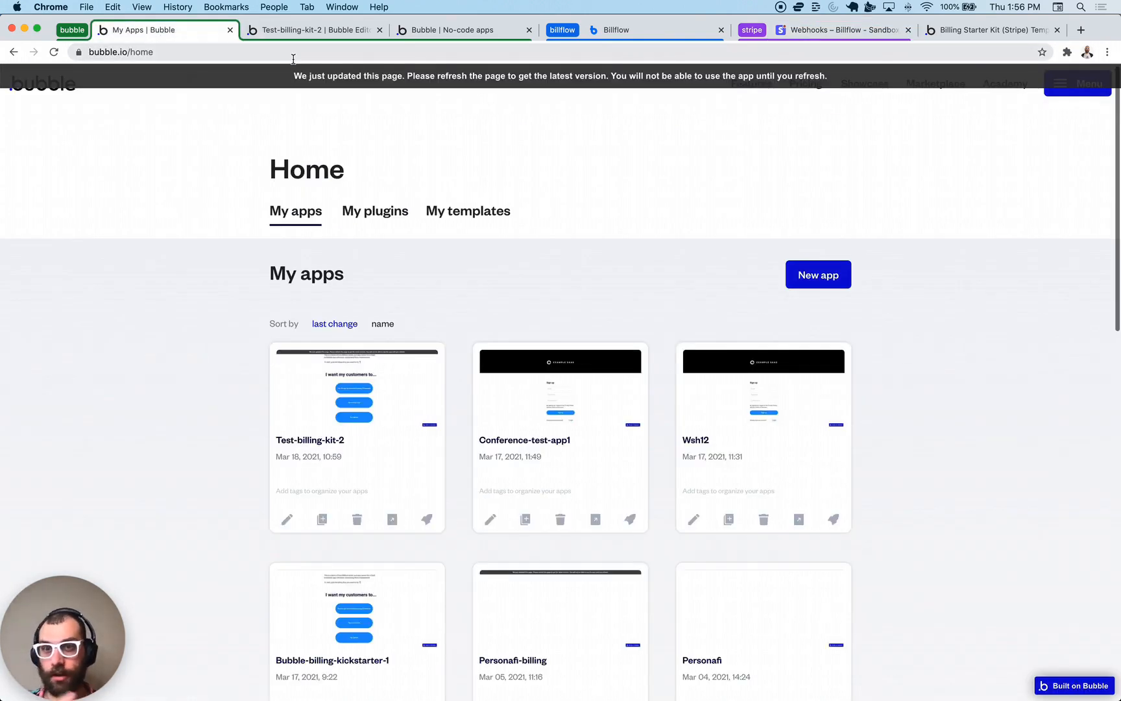
- Reload the version-test app to pick up the changes and start the Freemium sign-up
{"action": "left_click", "coordinate": [303, 31]}
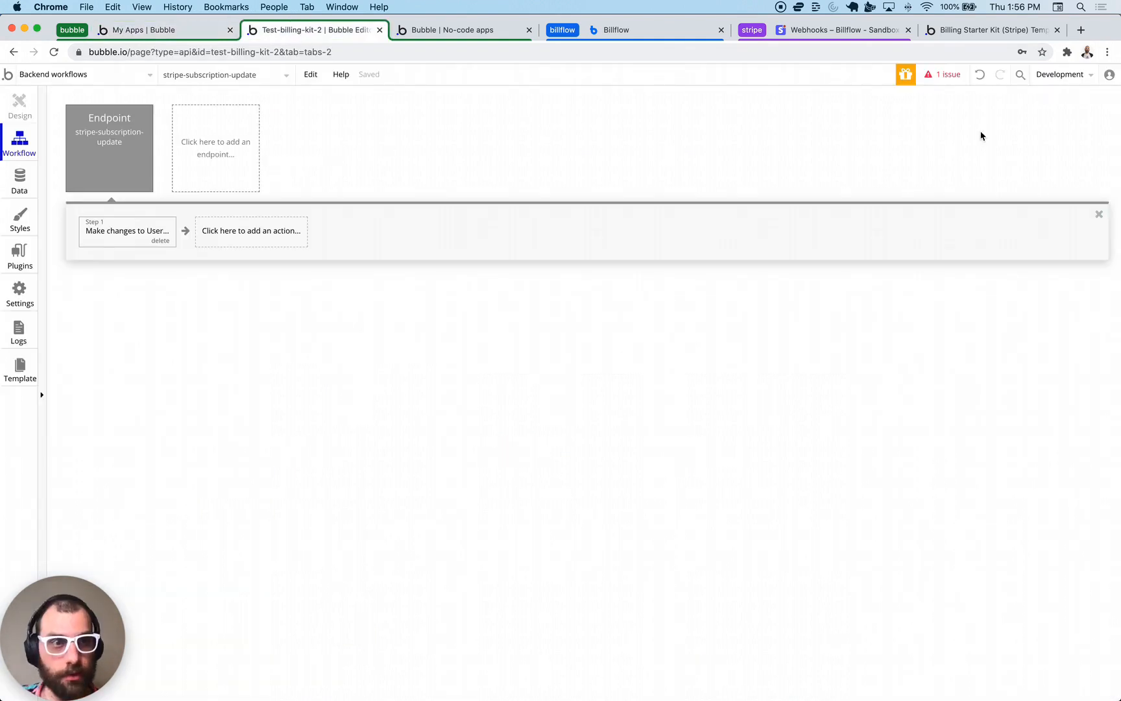
{"action": "key", "text": "super+3"}
{"action": "key", "text": "super+r"}
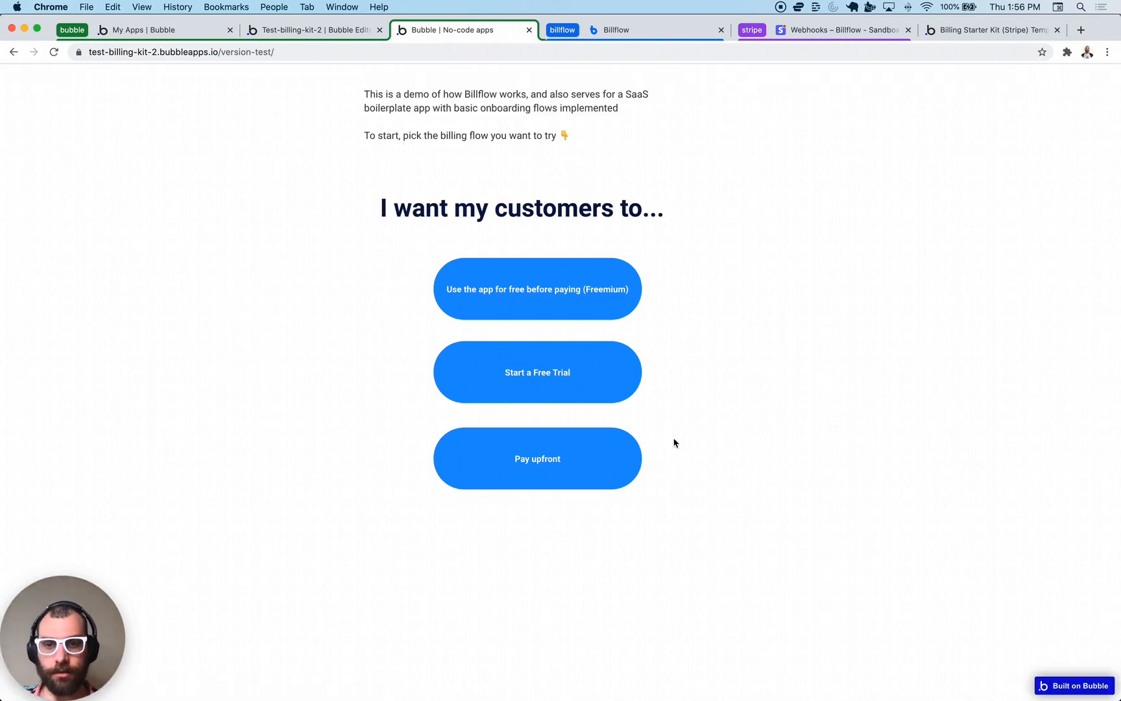
{"action": "left_click", "coordinate": [568, 294]}
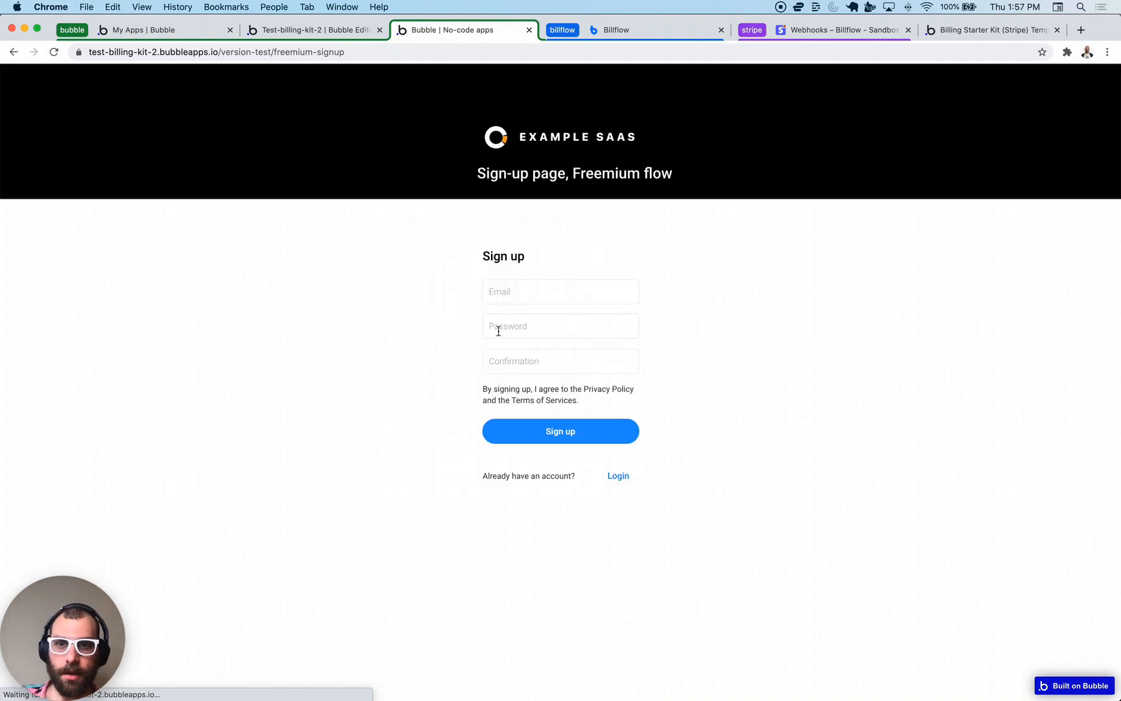
- Sign up with a throwaway test email and matching passwords, then dismiss the save-password prompt
{"action": "left_click", "coordinate": [505, 291]}
{"action": "type", "text": "asodiajsdf"}
{"action": "key", "text": "super+a"}
{"action": "key", "text": "Right"}
{"action": "type", "text": "@asdioajasd.com"}
{"action": "key", "text": "Tab"}
{"action": "type", "text": "•••••••••"}
{"action": "key", "text": "Tab"}
{"action": "type", "text": "•••"}
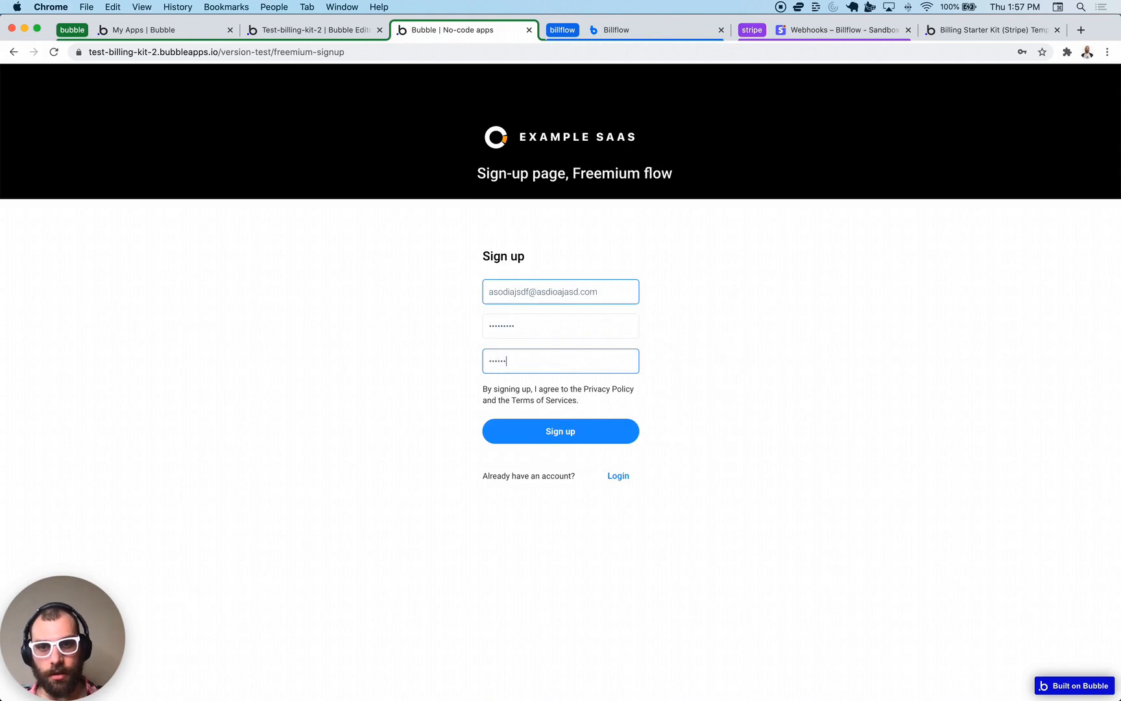
{"action": "type", "text": "••••••"}
{"action": "left_click", "coordinate": [562, 433]}
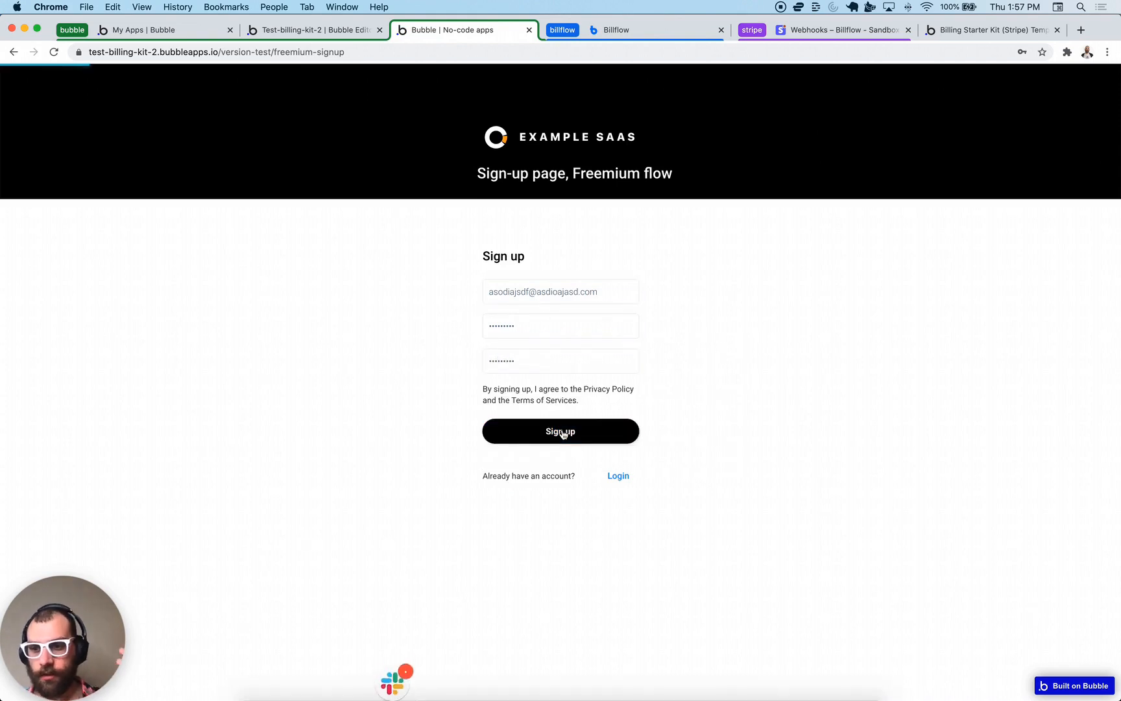
{"action": "left_click", "coordinate": [513, 354]}
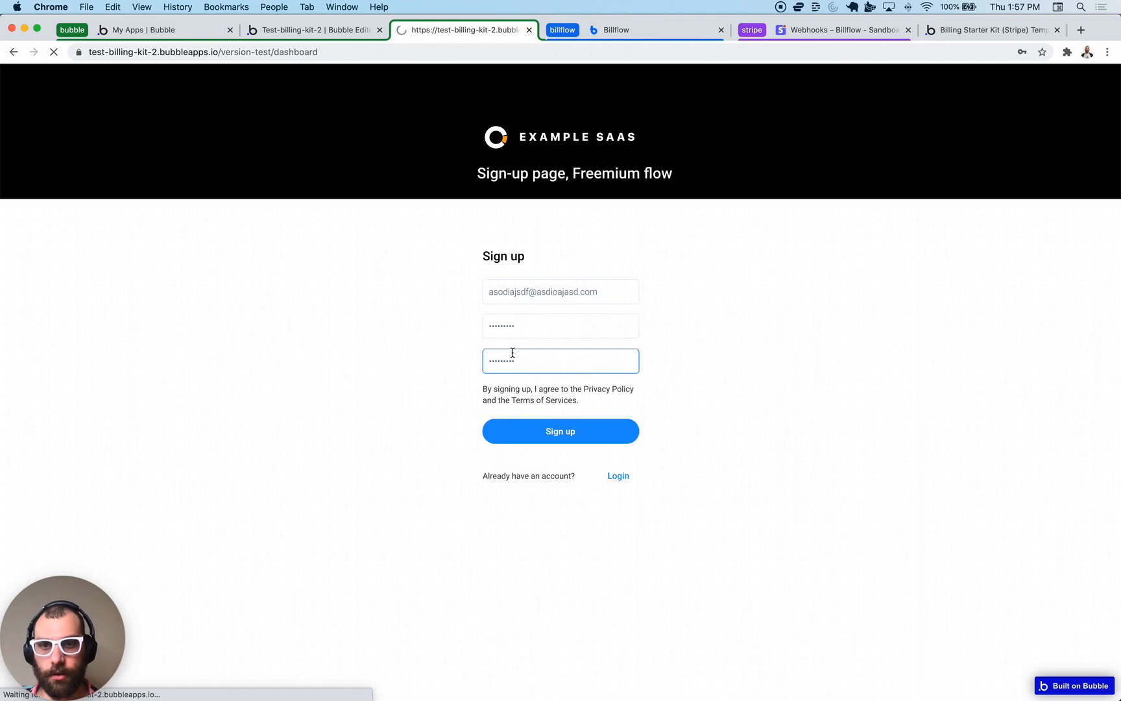
{"action": "left_click", "coordinate": [1047, 70]}
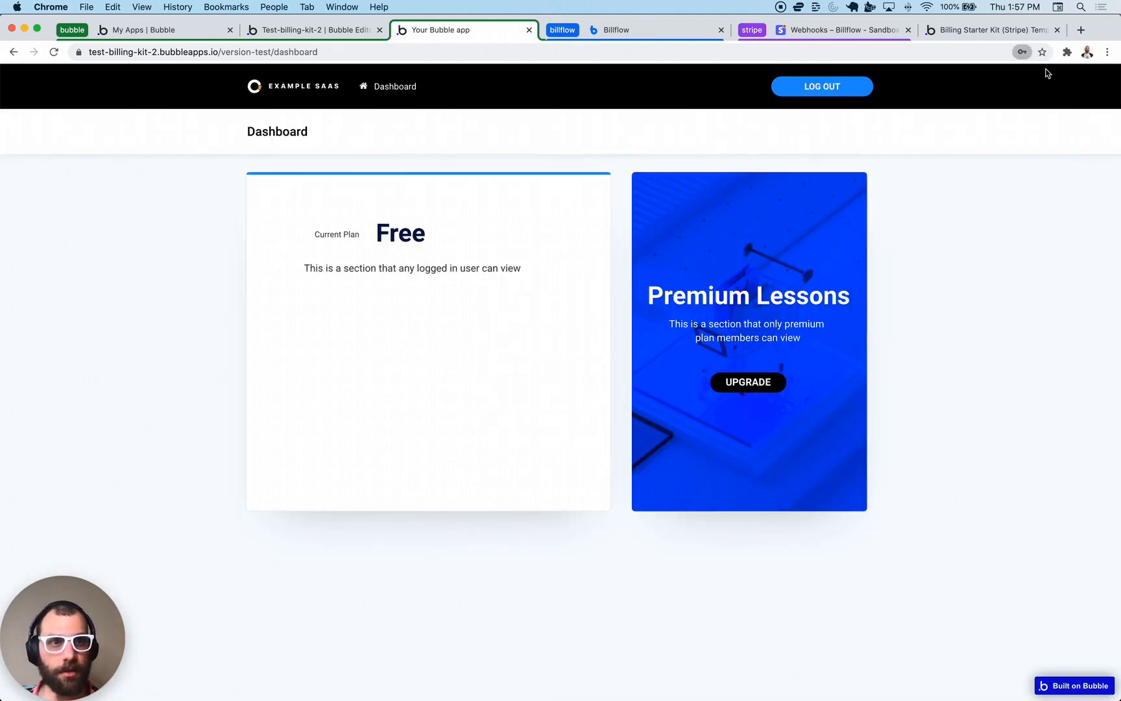
- Navigate the test app from the dashboard to the /team page
{"action": "double_click", "coordinate": [285, 53]}
{"action": "type", "text": "tea"}
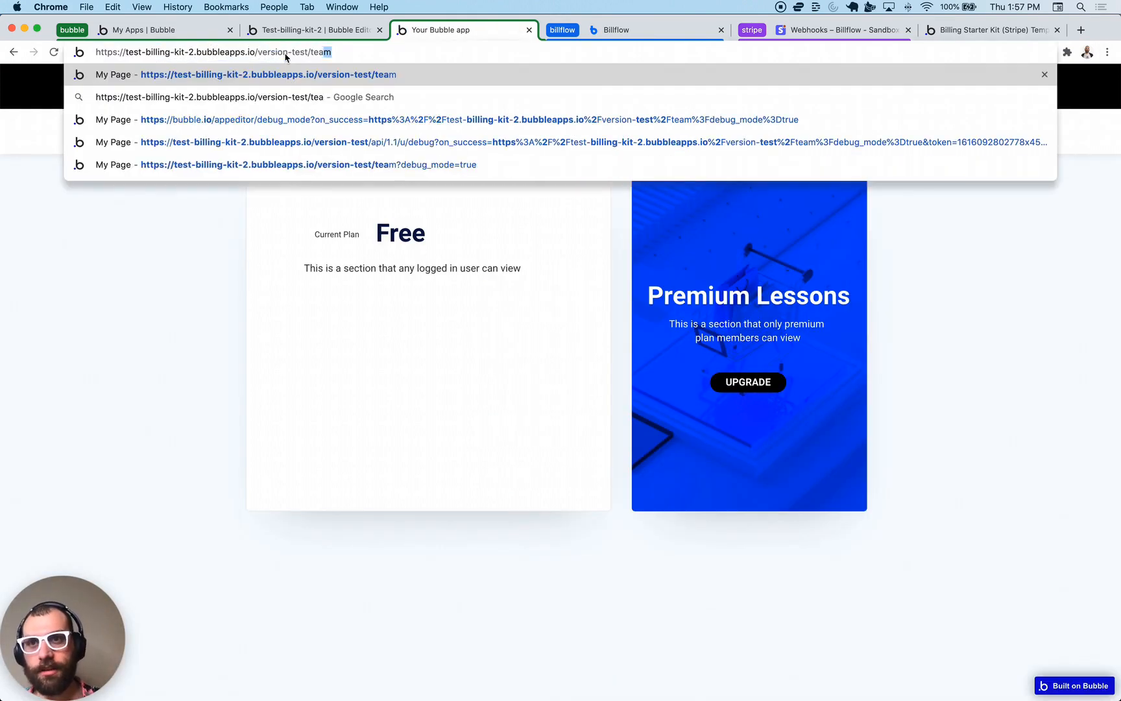
{"action": "key", "text": "Return"}
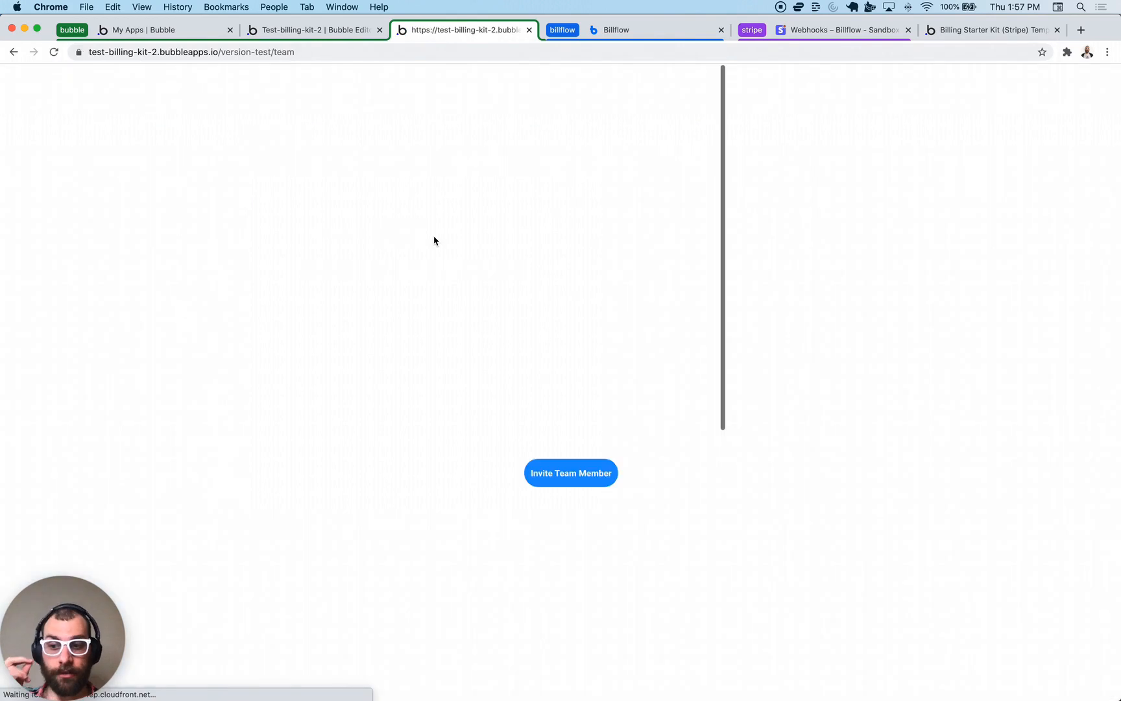
- Invite three team members by email, then attempt a fourth invite
{"action": "left_click", "coordinate": [556, 463]}
{"action": "left_click", "coordinate": [497, 247]}
{"action": "type", "text": "bob1"}
{"action": "type", "text": "@asdad.com"}
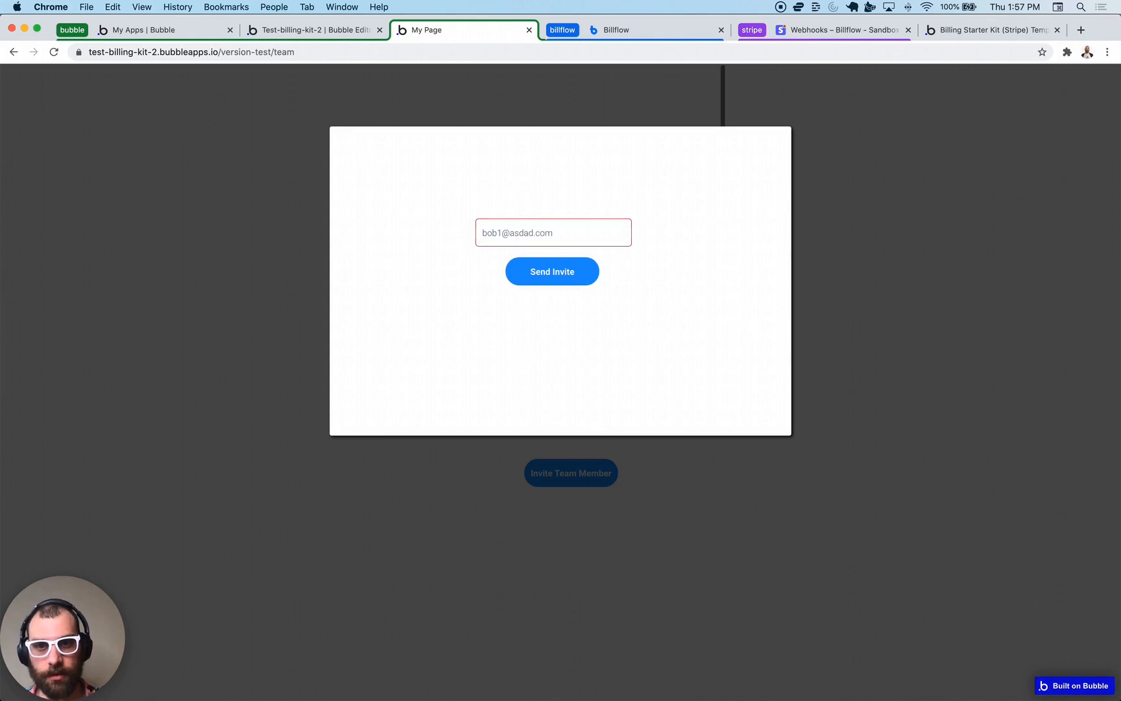
{"action": "left_click", "coordinate": [510, 259]}
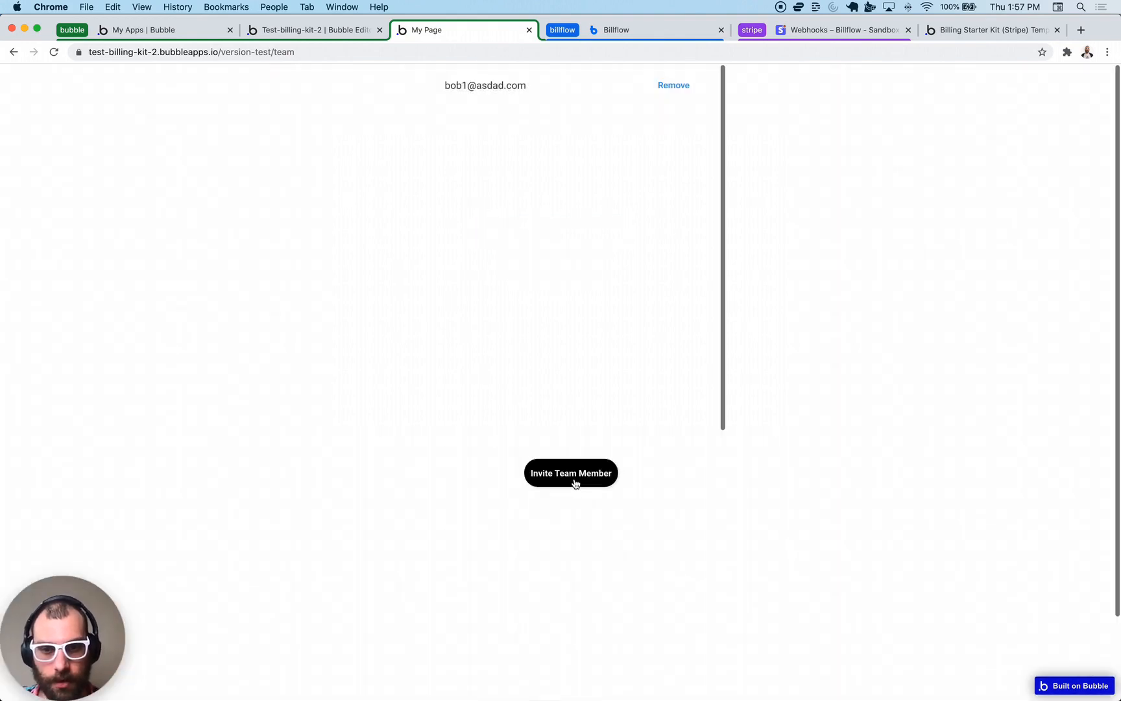
{"action": "left_click", "coordinate": [577, 479]}
{"action": "left_click", "coordinate": [502, 233]}
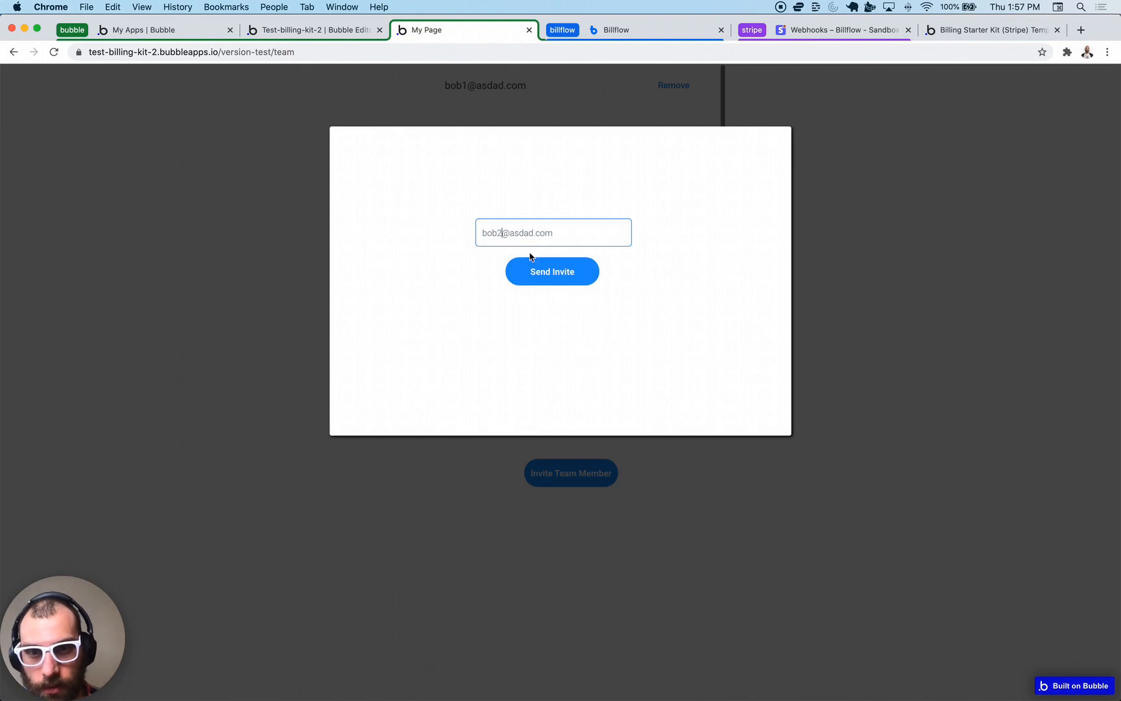
{"action": "left_click", "coordinate": [538, 280]}
{"action": "left_click", "coordinate": [571, 479]}
{"action": "left_click", "coordinate": [504, 241]}
{"action": "type", "text": "bob3@asdad.com"}
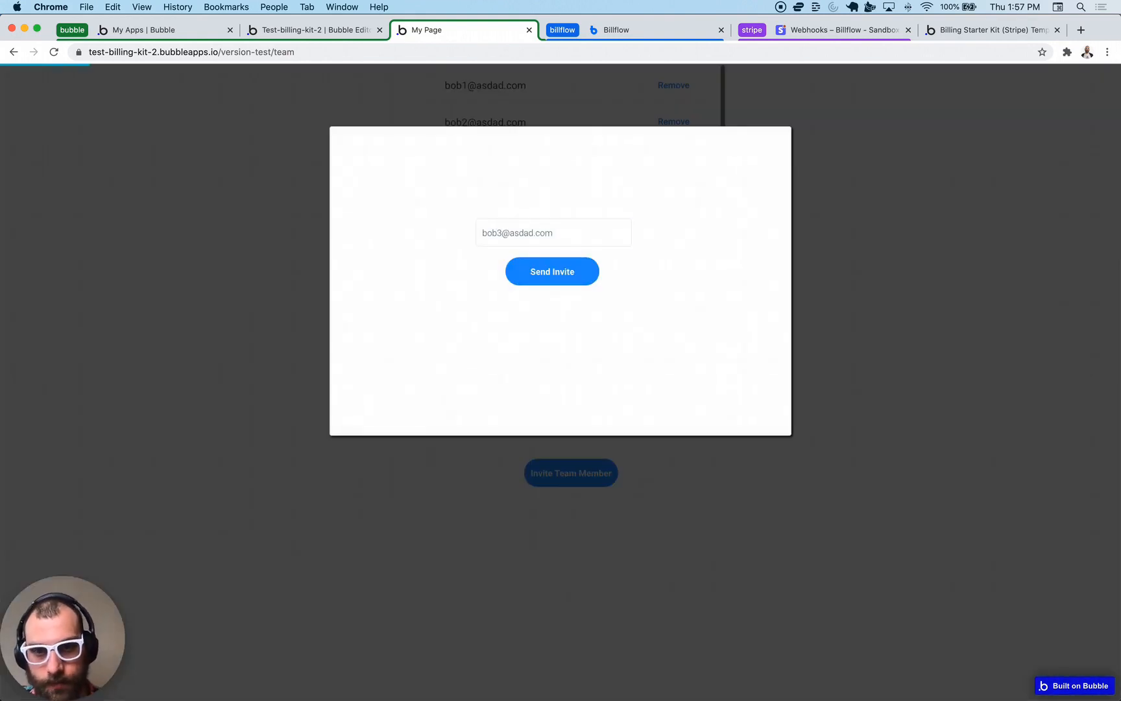
{"action": "left_click", "coordinate": [510, 285]}
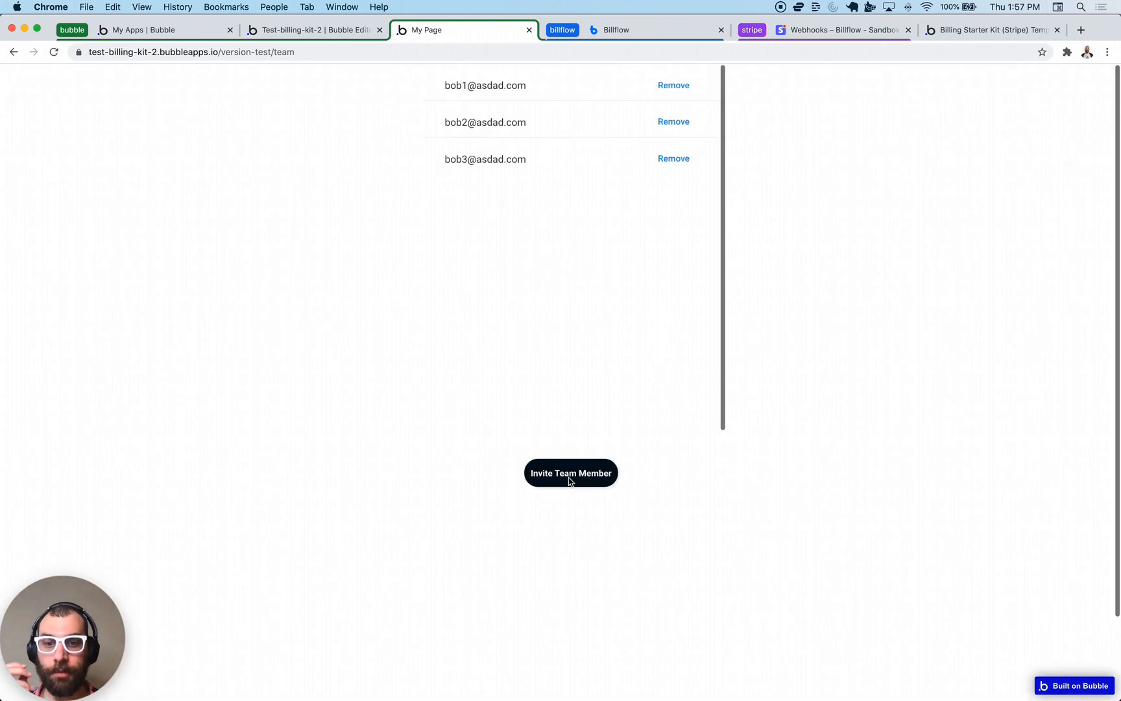
{"action": "left_click", "coordinate": [573, 478]}
- Go to billing and choose the per-seat plan with 3 seats at $30 per month
{"action": "left_click", "coordinate": [540, 297]}
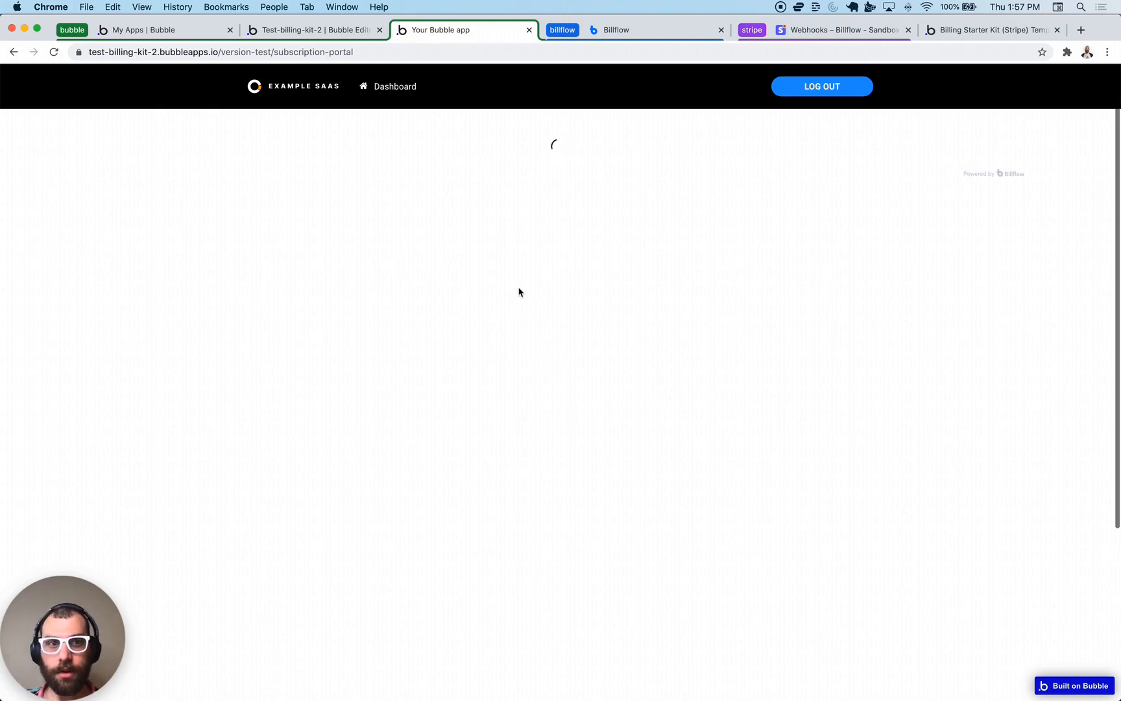
{"action": "left_click", "coordinate": [537, 333]}
{"action": "left_click", "coordinate": [595, 221]}
{"action": "left_click", "coordinate": [671, 204]}
{"action": "left_click", "coordinate": [670, 204]}
{"action": "left_click", "coordinate": [670, 204]}
{"action": "left_click", "coordinate": [675, 363]}
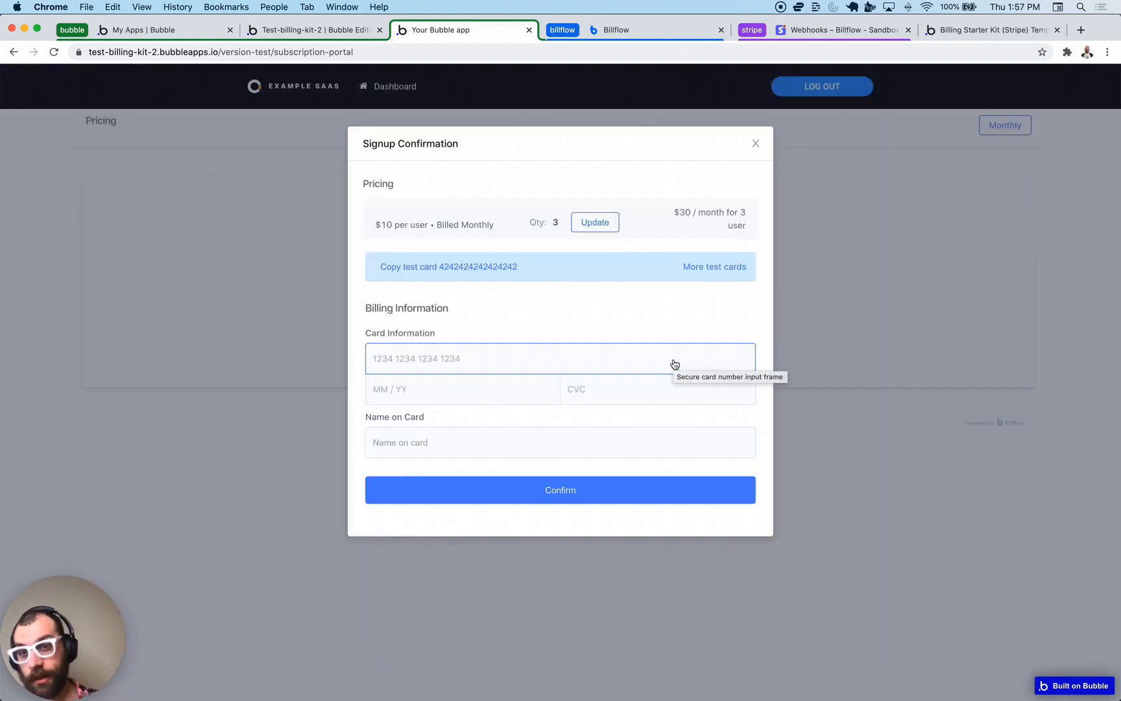
- Pay with the Stripe test card number, expiry, CVC and a cardholder name, and confirm
{"action": "left_click", "coordinate": [640, 359]}
{"action": "left_click", "coordinate": [482, 266]}
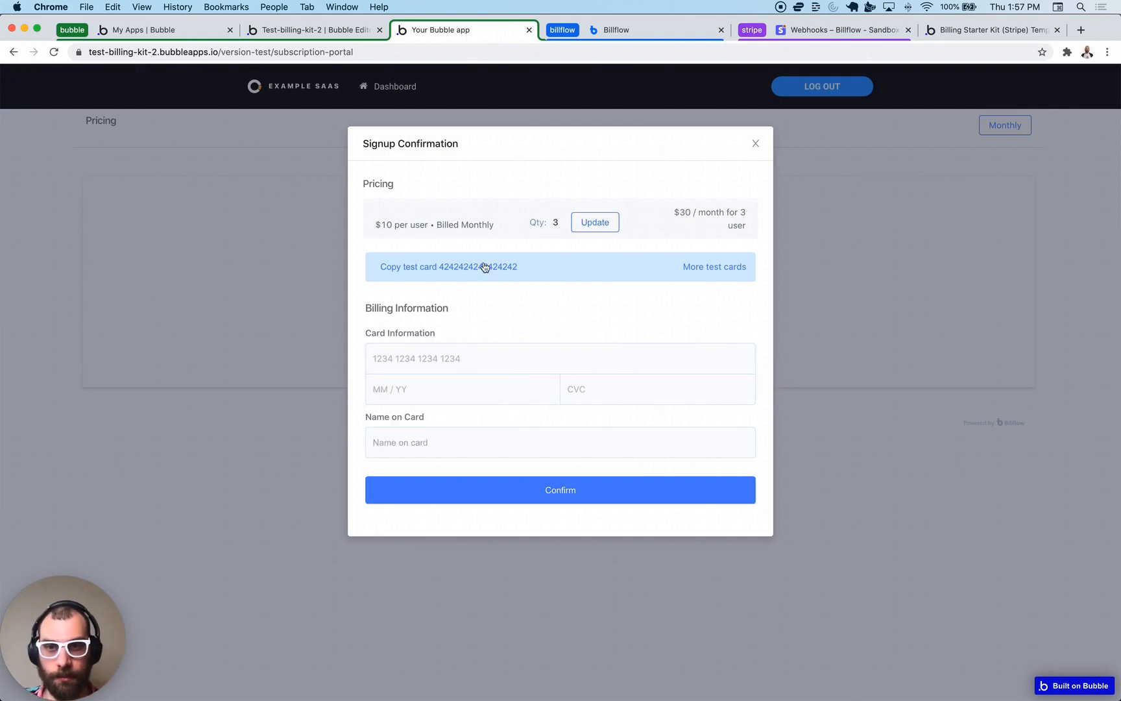
{"action": "left_click", "coordinate": [482, 363]}
{"action": "key", "text": "super+v"}
{"action": "type", "text": "0424424"}
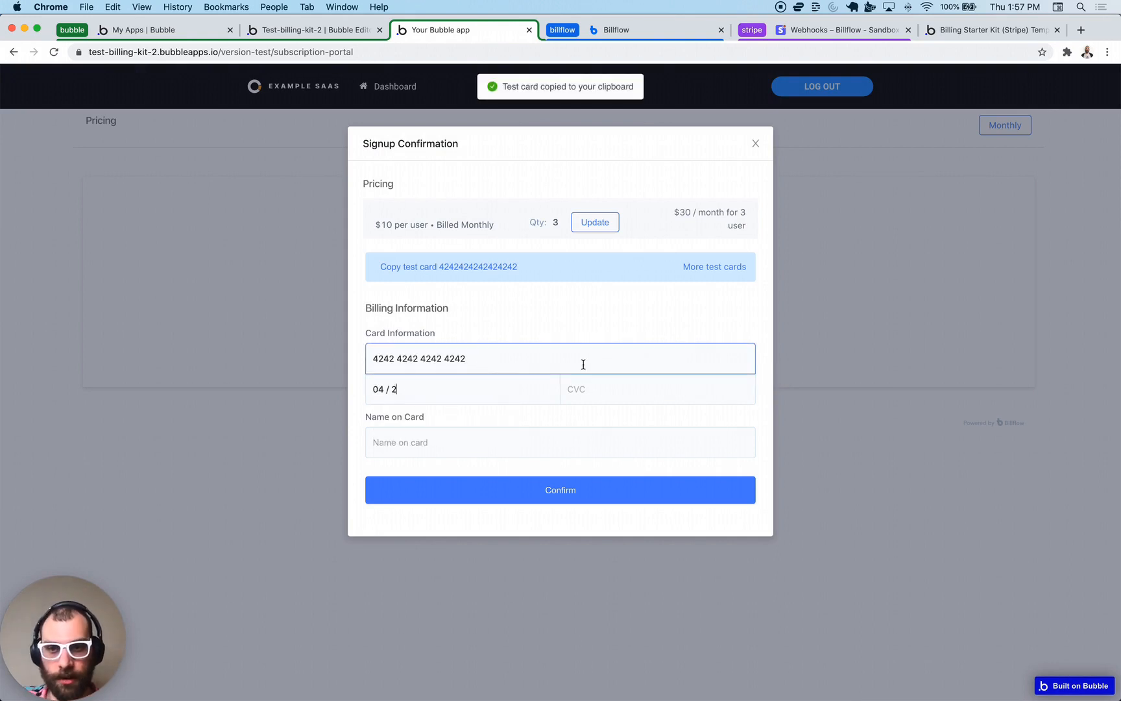
{"action": "left_click", "coordinate": [556, 434]}
{"action": "type", "text": "asdasdasdiojasd"}
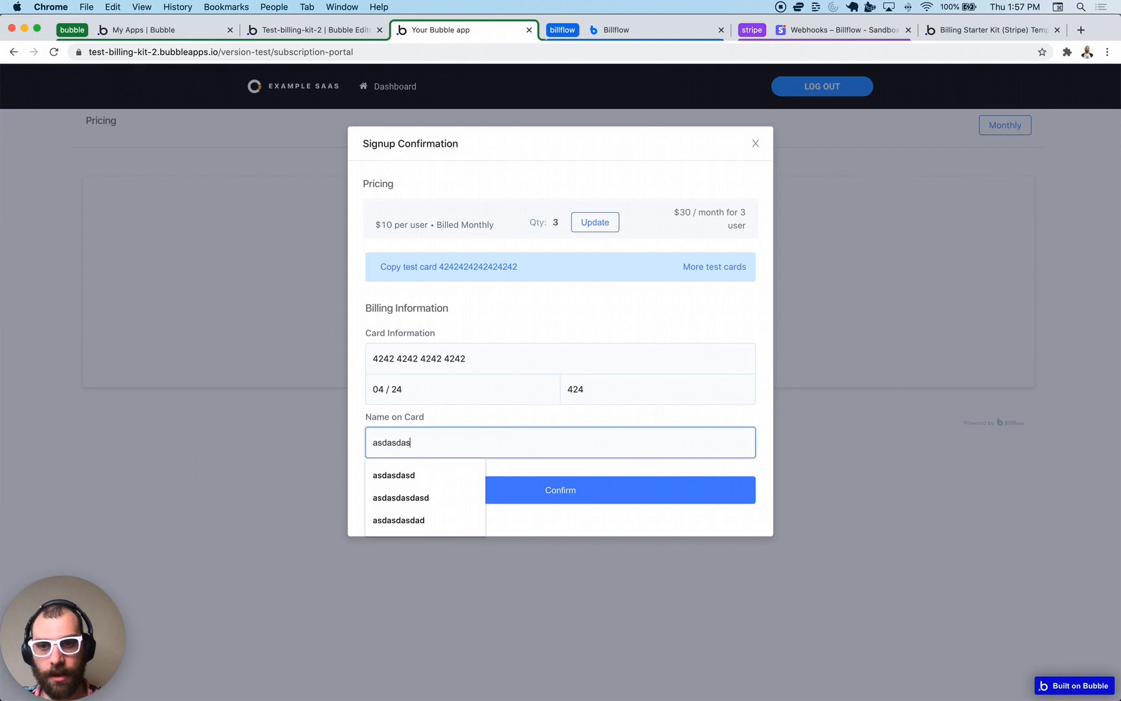
{"action": "left_click", "coordinate": [552, 504]}
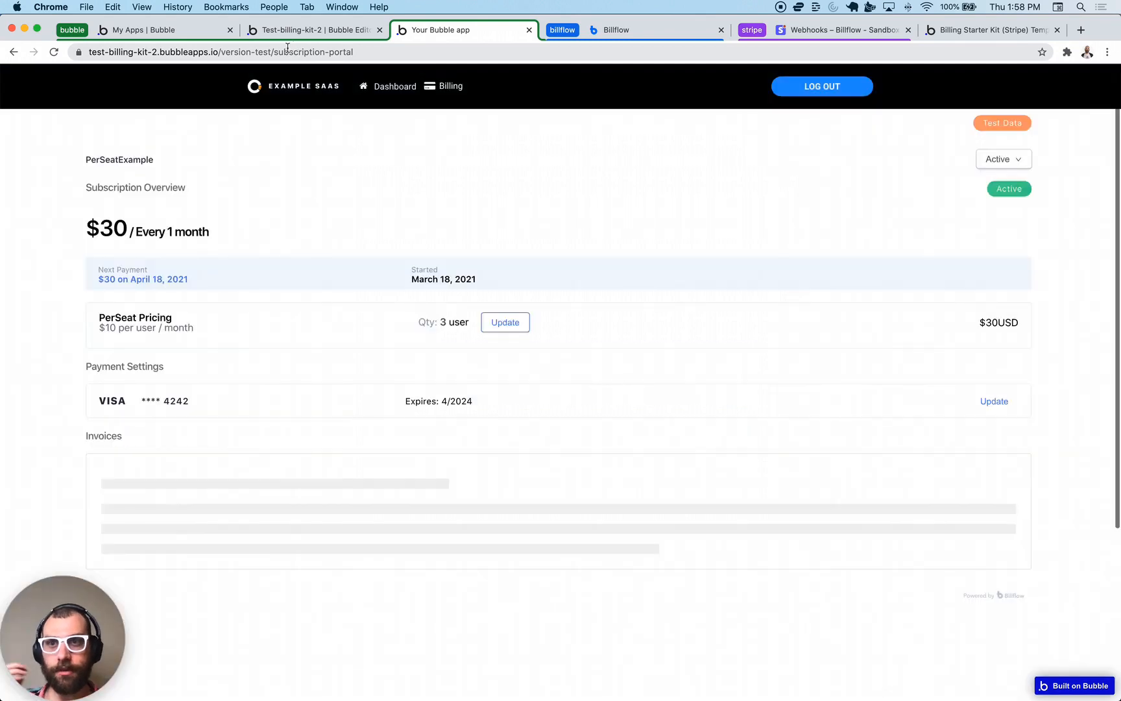
- Select the page path in the subscription portal's address bar
{"action": "double_click", "coordinate": [284, 50]}
{"action": "left_click", "coordinate": [416, 214]}
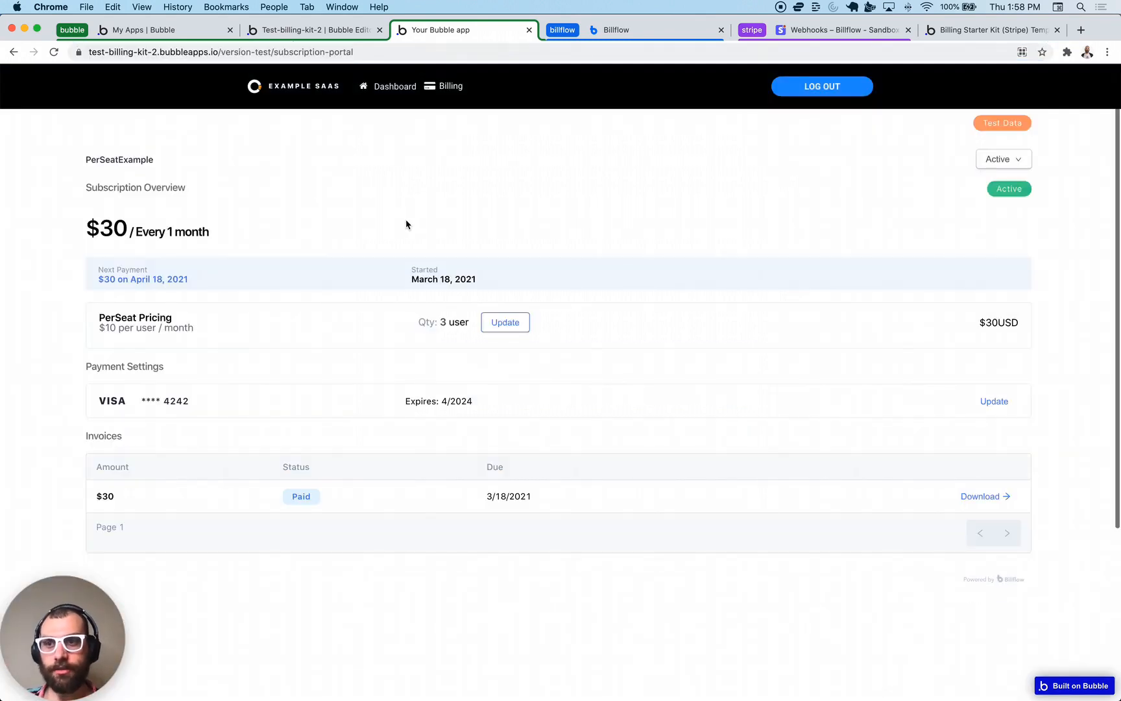
{"action": "left_click_drag", "start_coordinate": [270, 52], "coordinate": [677, 110]}
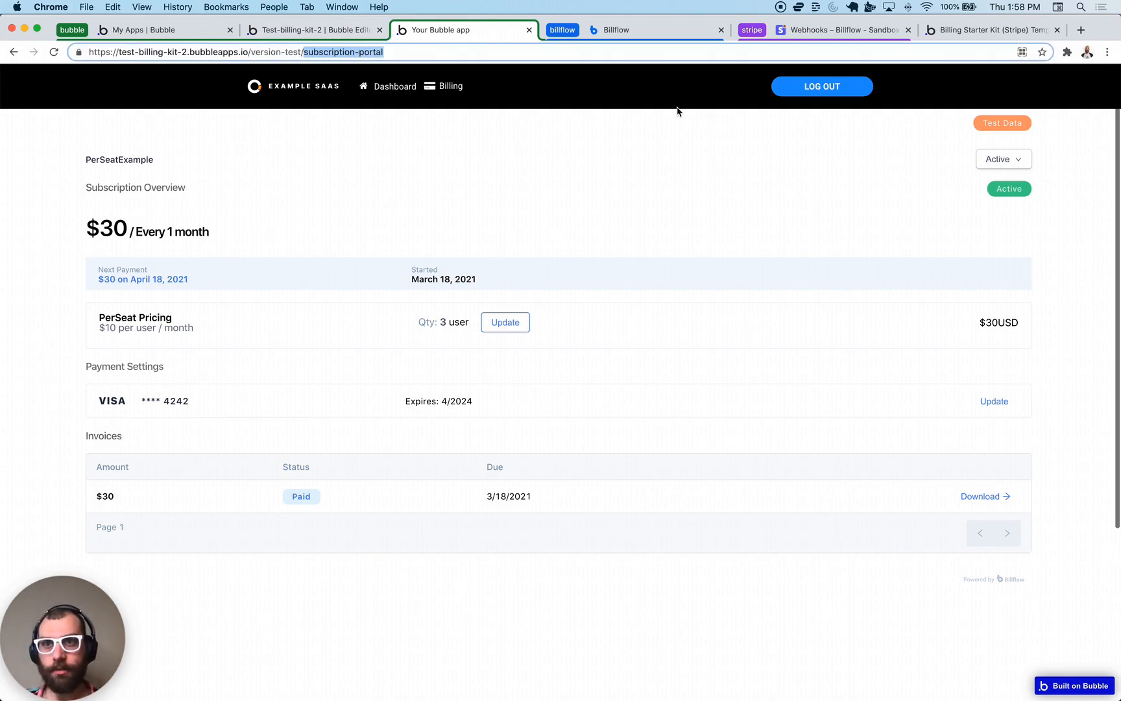
- Open the team page and invite the fourth and fifth team members
{"action": "key", "text": "BackSpace"}
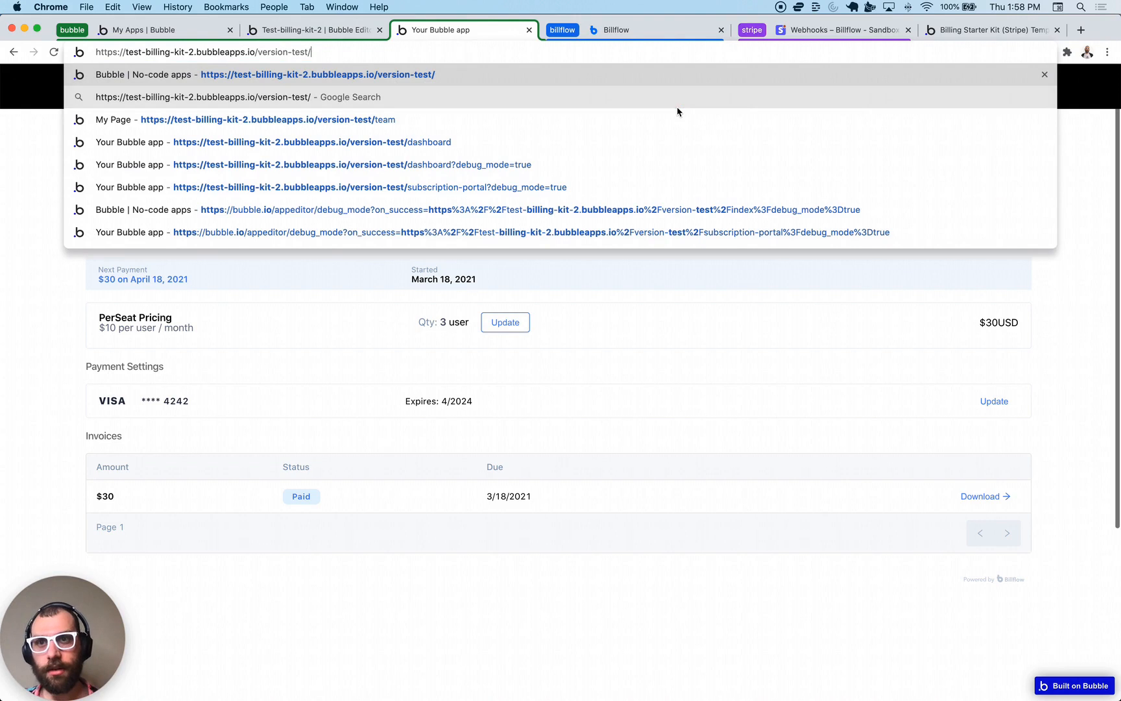
{"action": "left_click", "coordinate": [512, 117]}
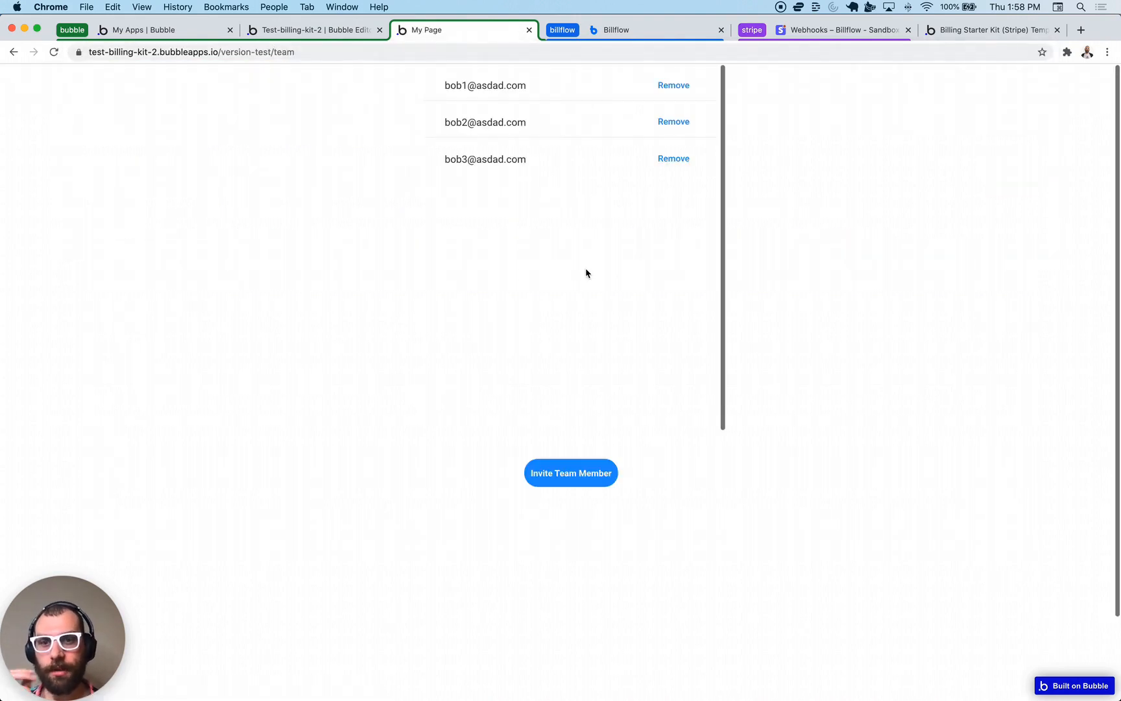
{"action": "left_click", "coordinate": [592, 483]}
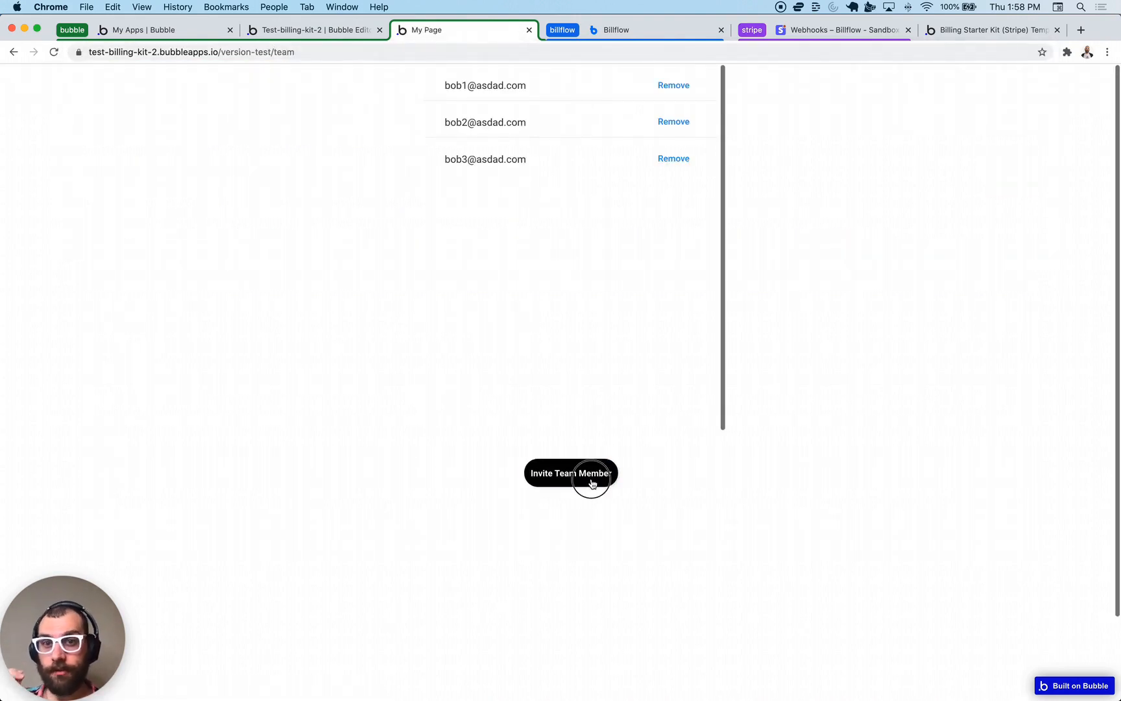
{"action": "type", "text": "bo"}
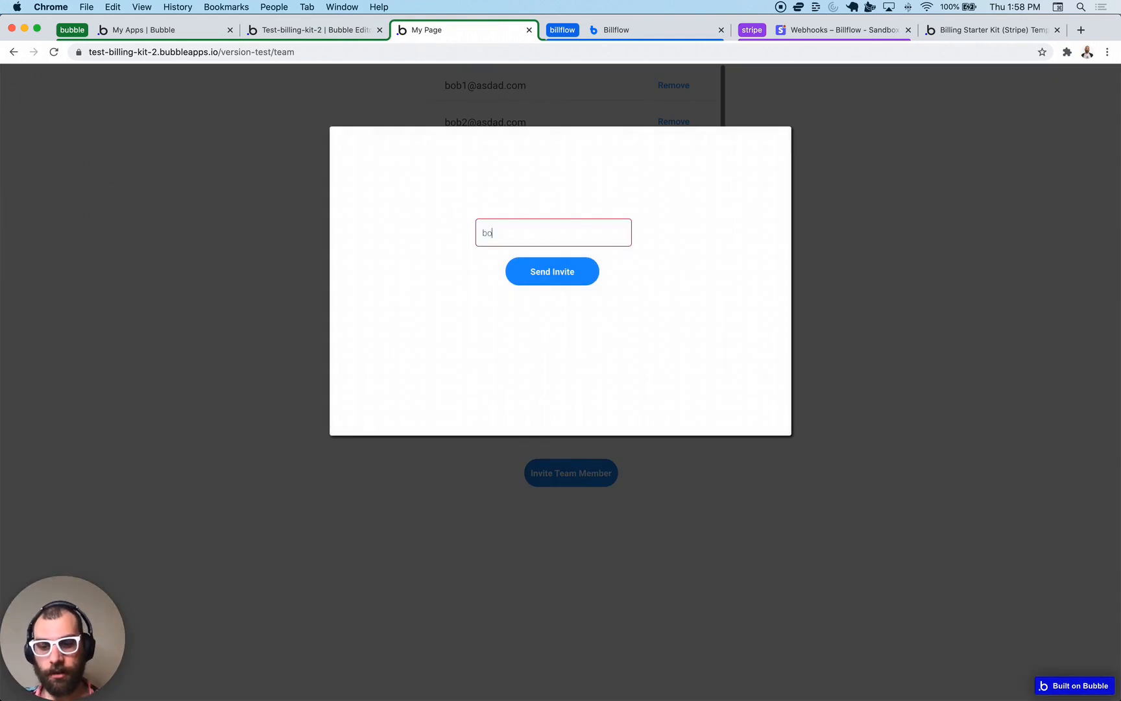
{"action": "type", "text": "b4@asdasd.com"}
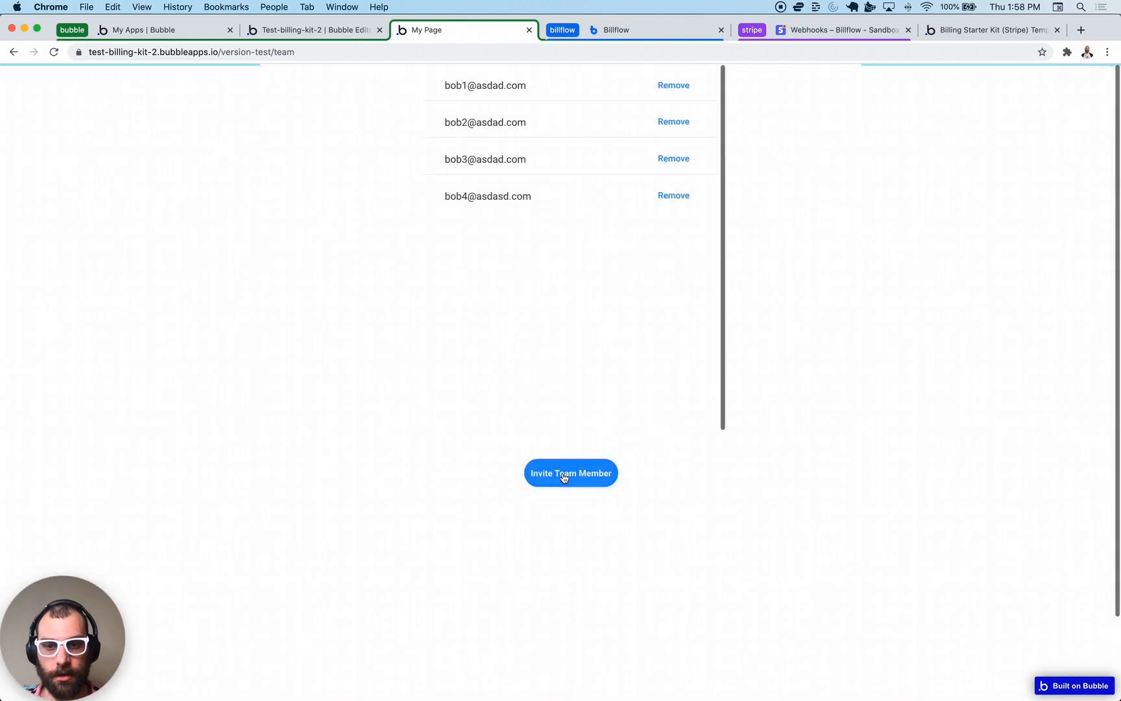
{"action": "left_click", "coordinate": [569, 472]}
{"action": "left_click", "coordinate": [500, 232]}
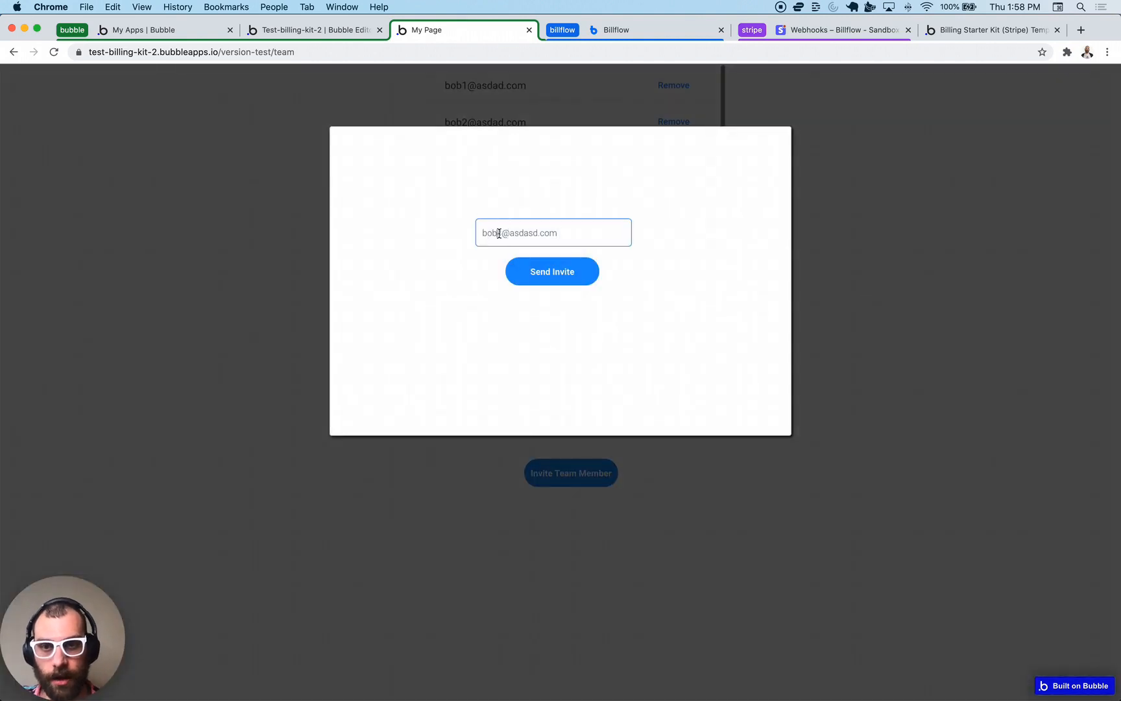
{"action": "left_click", "coordinate": [552, 271]}
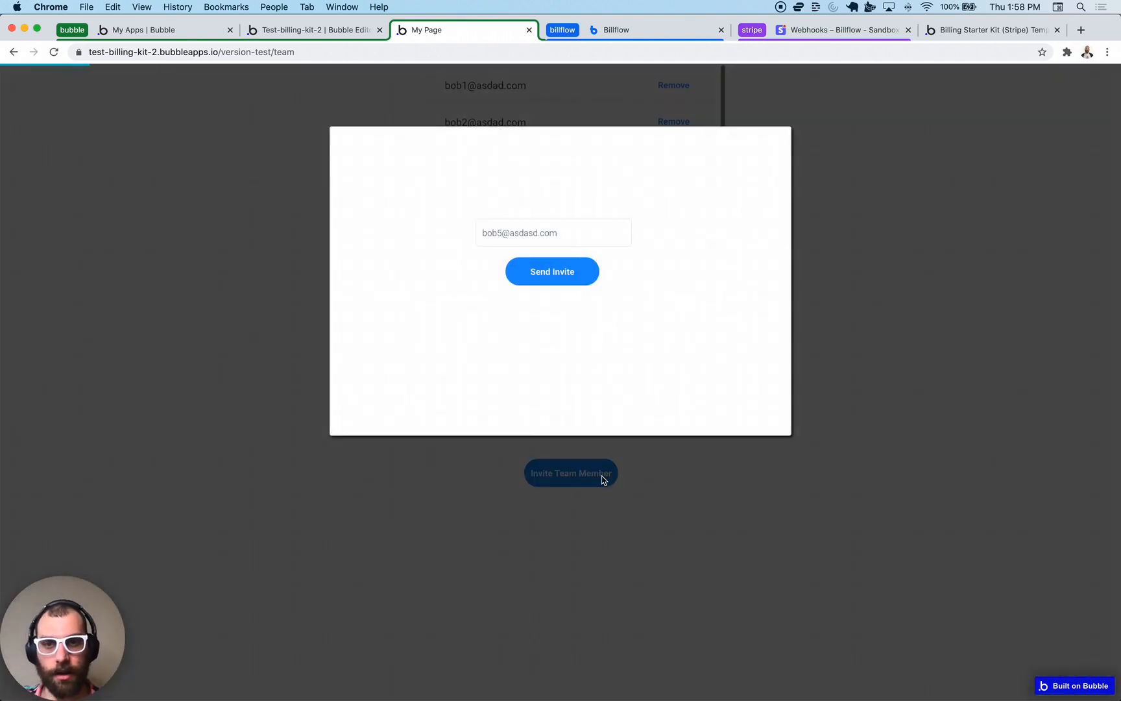
- Invite the sixth member, then hit the invite limit and go to billing to upgrade
{"action": "left_click", "coordinate": [596, 482]}
{"action": "left_click", "coordinate": [504, 233]}
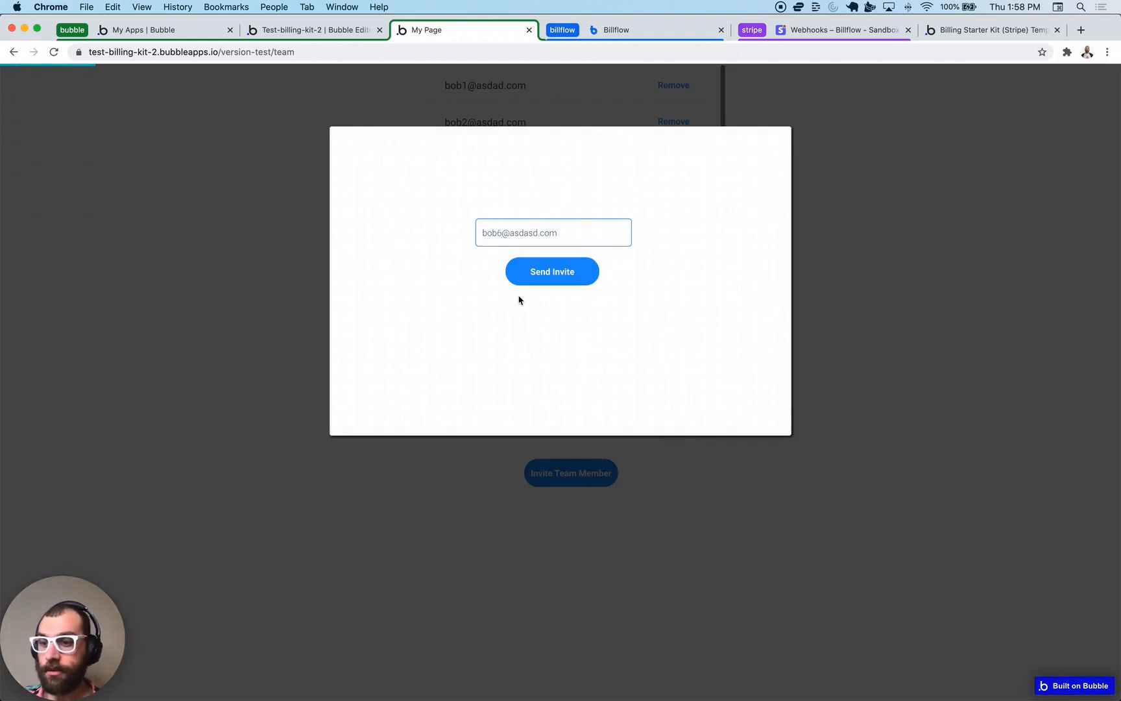
{"action": "left_click", "coordinate": [512, 271]}
{"action": "left_click", "coordinate": [552, 475]}
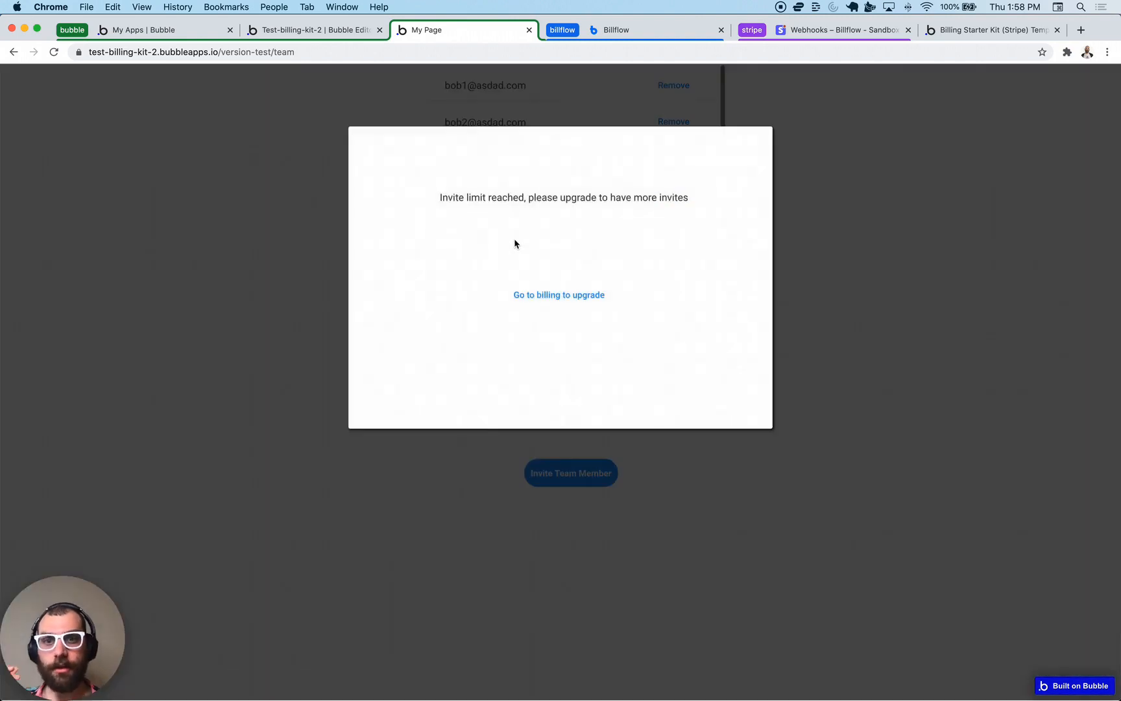
{"action": "left_click", "coordinate": [564, 305]}
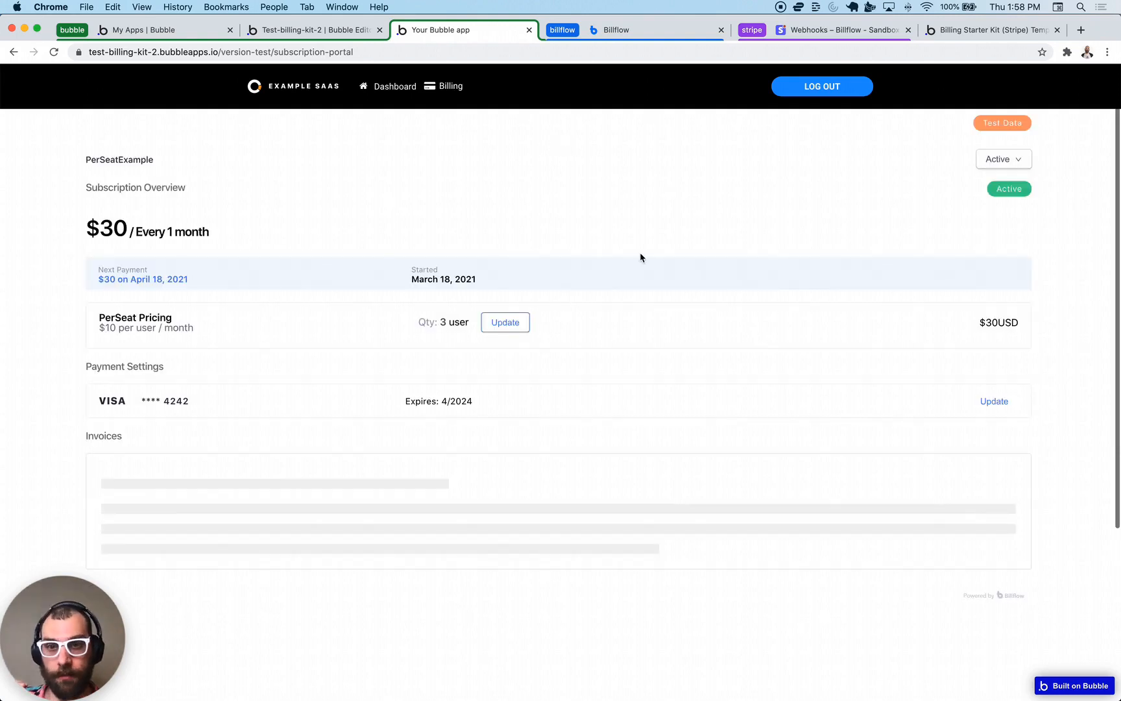
- Leave the seat quantity unchanged and remove the sixth member from the team page
{"action": "left_click", "coordinate": [516, 328]}
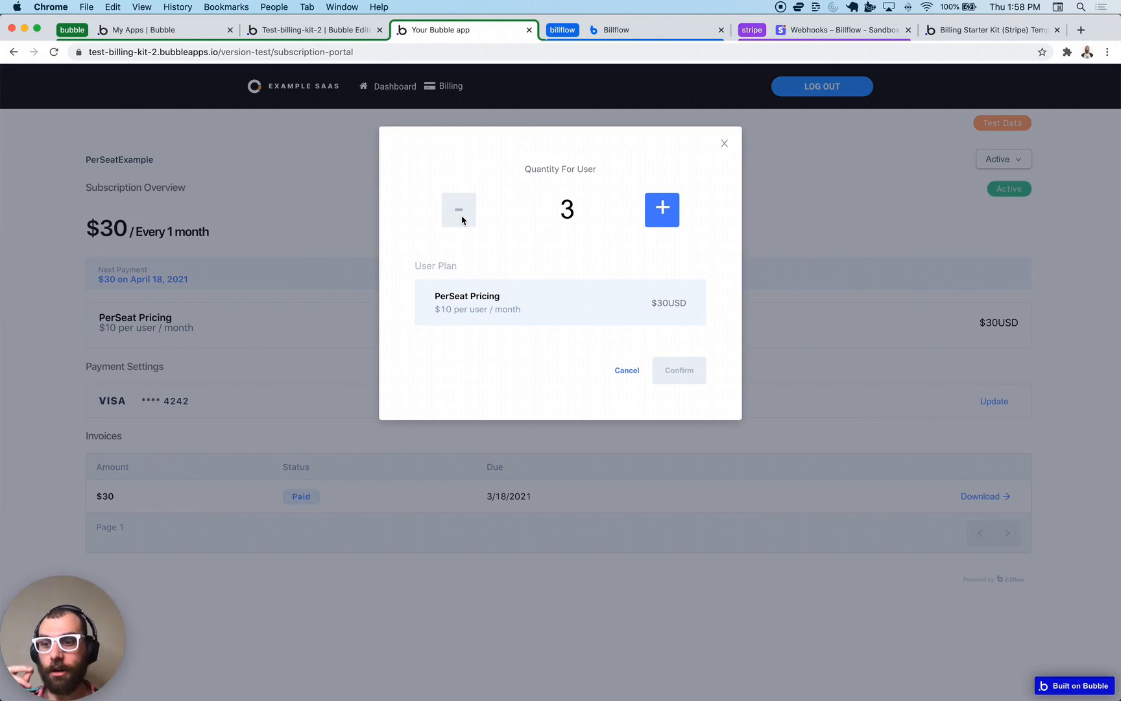
{"action": "left_click", "coordinate": [616, 376]}
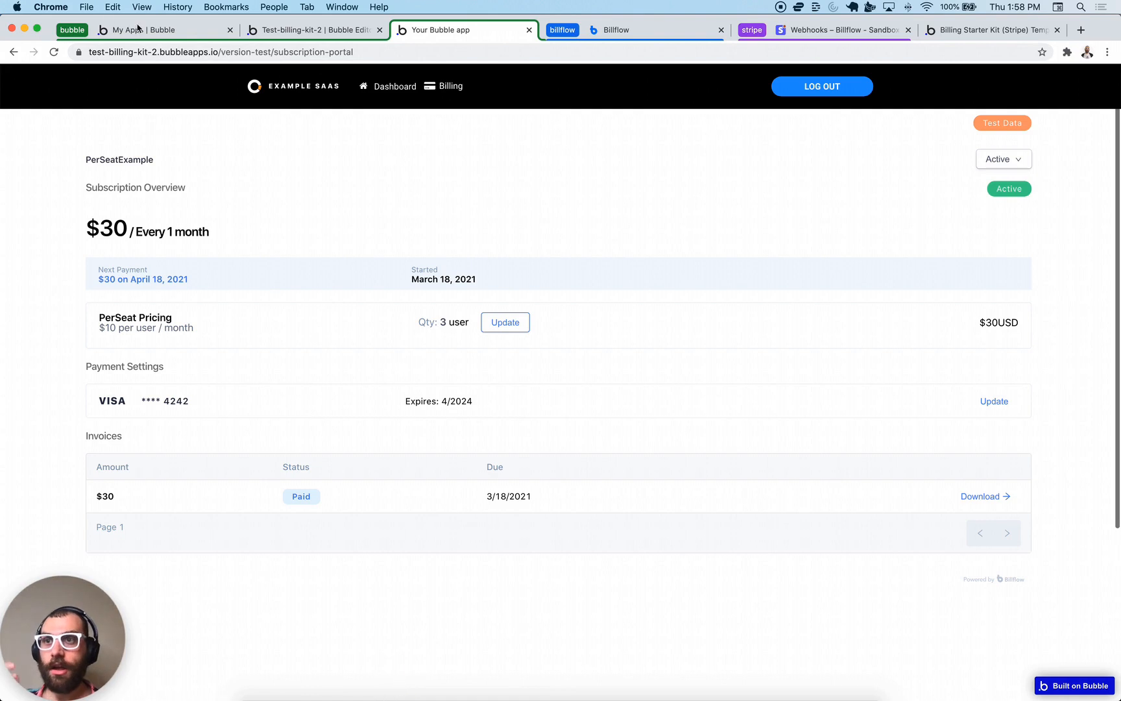
{"action": "left_click", "coordinate": [14, 52]}
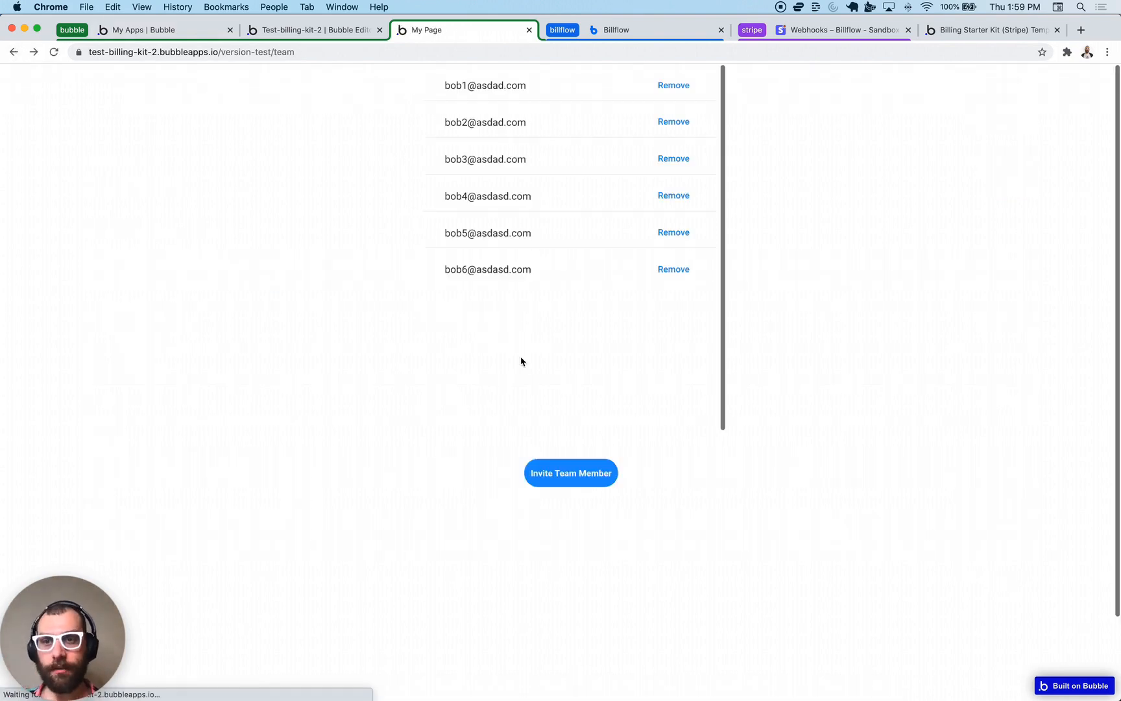
{"action": "left_click", "coordinate": [685, 270]}
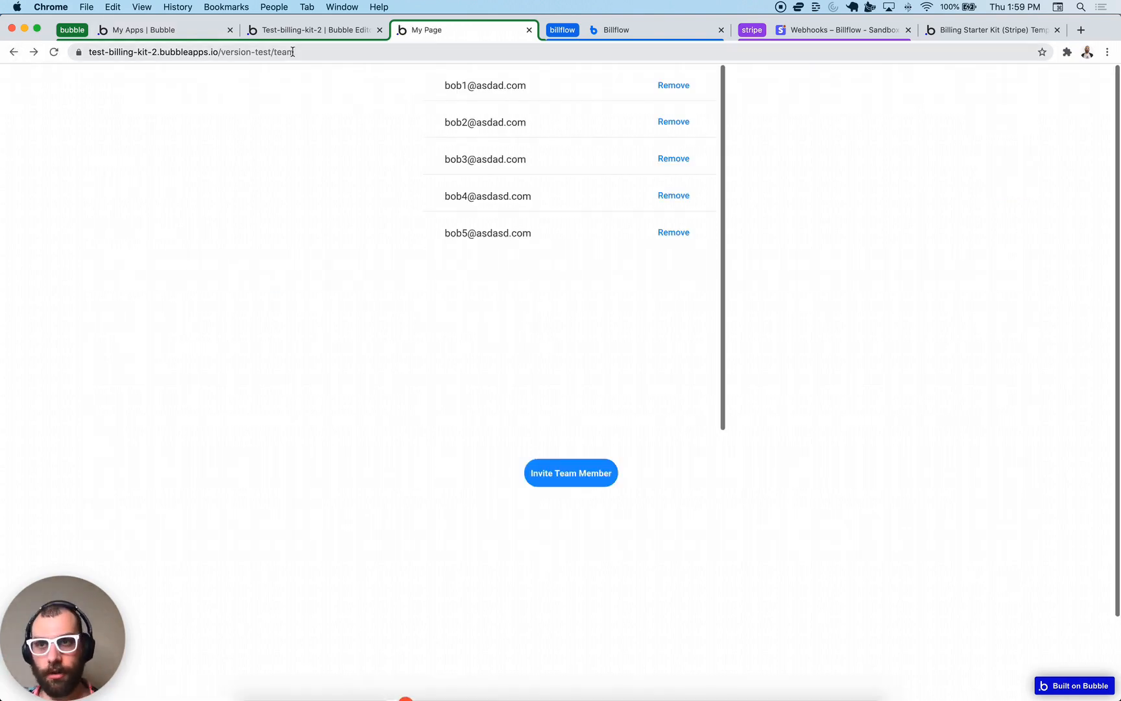
- On the subscription portal, try reducing seats from 3 to 2, then cancel
{"action": "left_click", "coordinate": [293, 52]}
{"action": "double_click", "coordinate": [292, 52]}
{"action": "type", "text": "subs"}
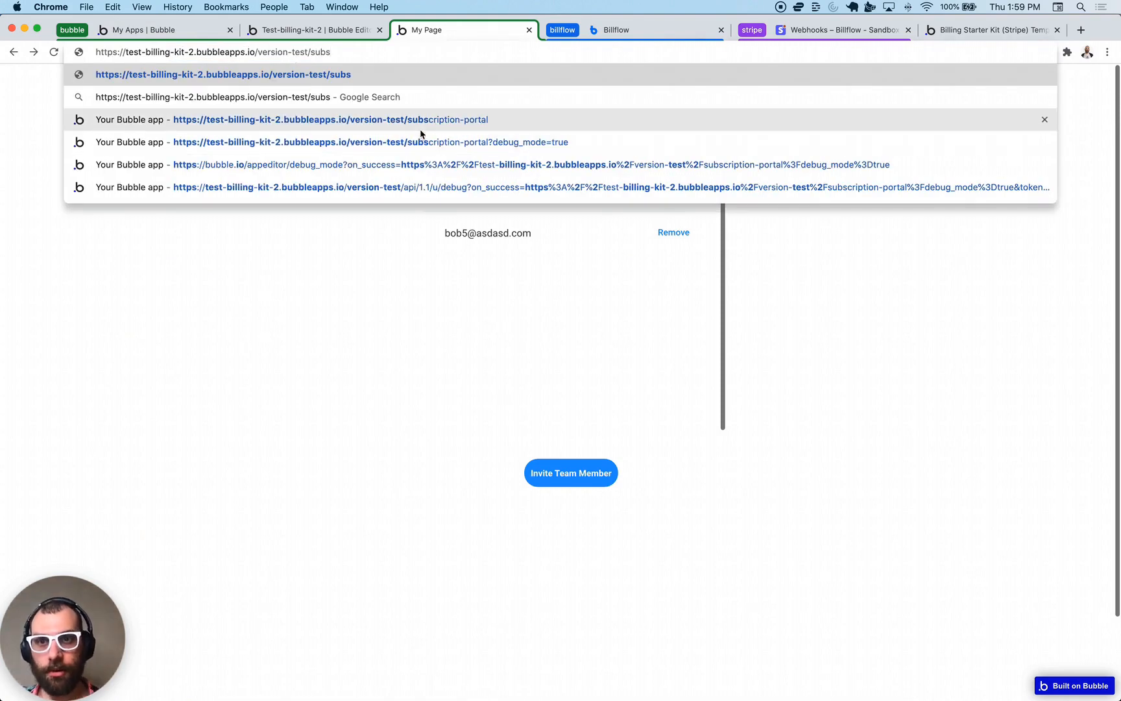
{"action": "key", "text": "Return"}
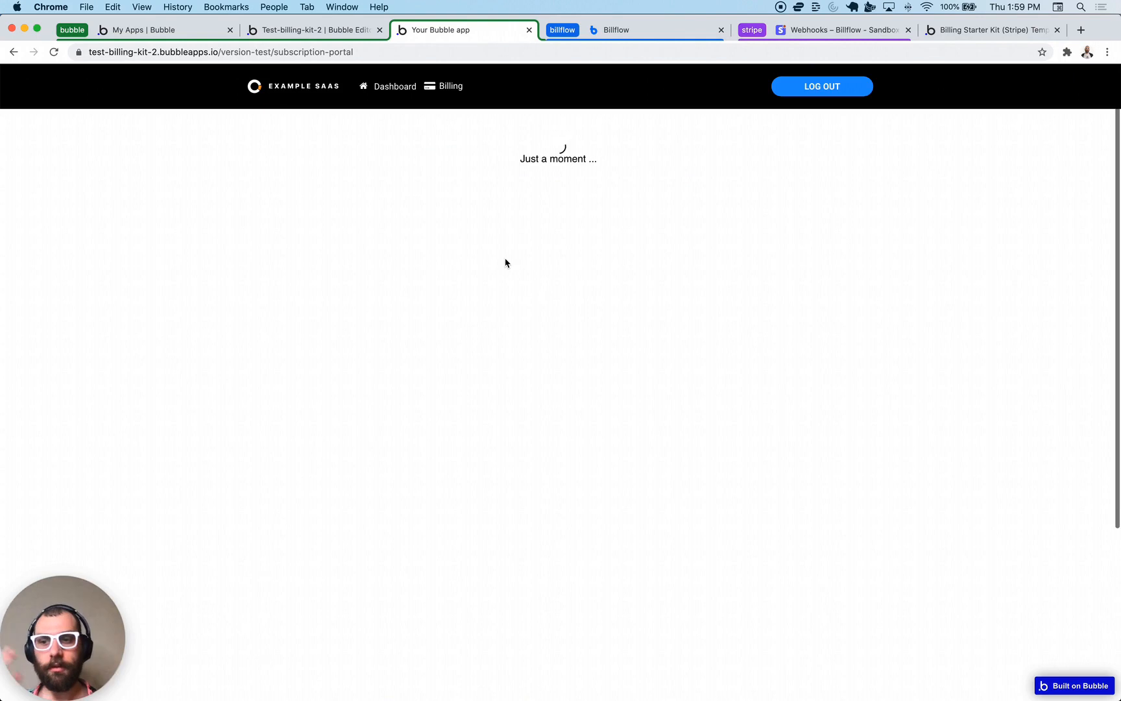
{"action": "left_click", "coordinate": [487, 323]}
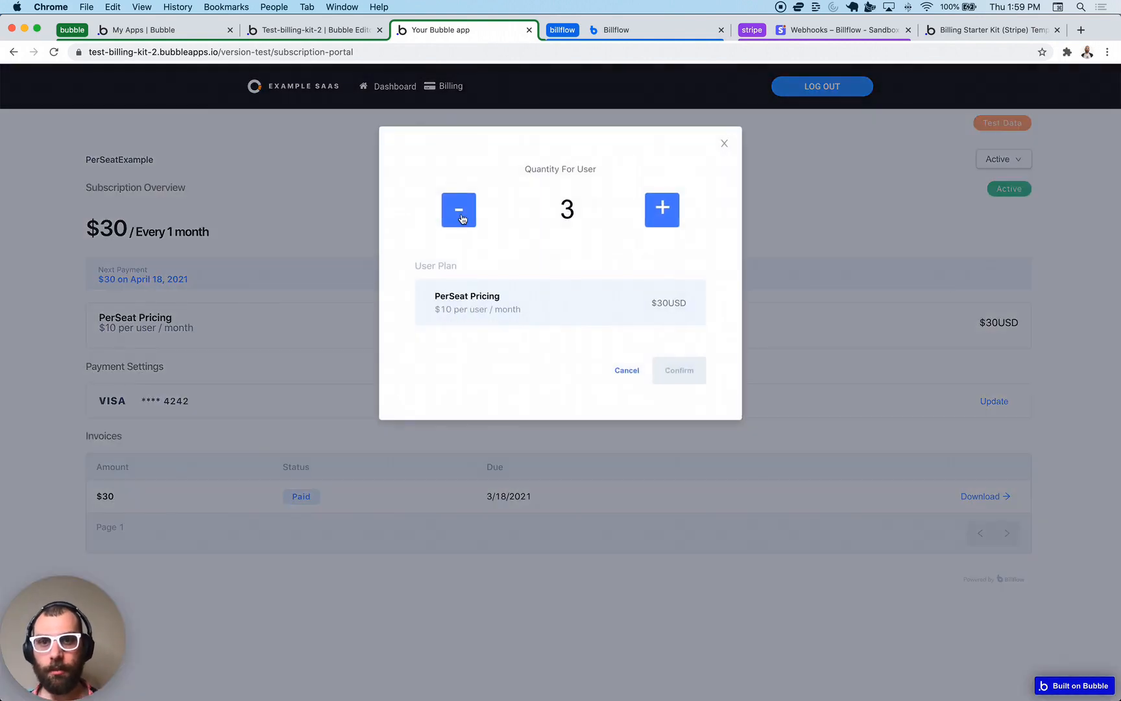
{"action": "left_click", "coordinate": [462, 217]}
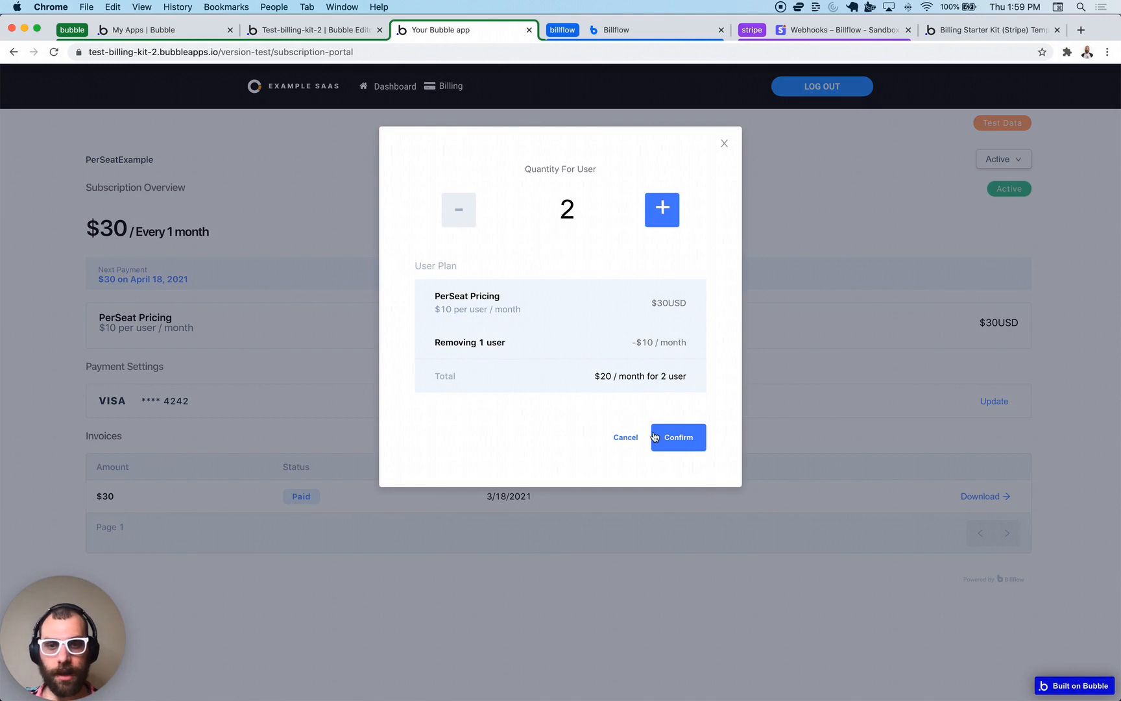
{"action": "left_click", "coordinate": [626, 437]}
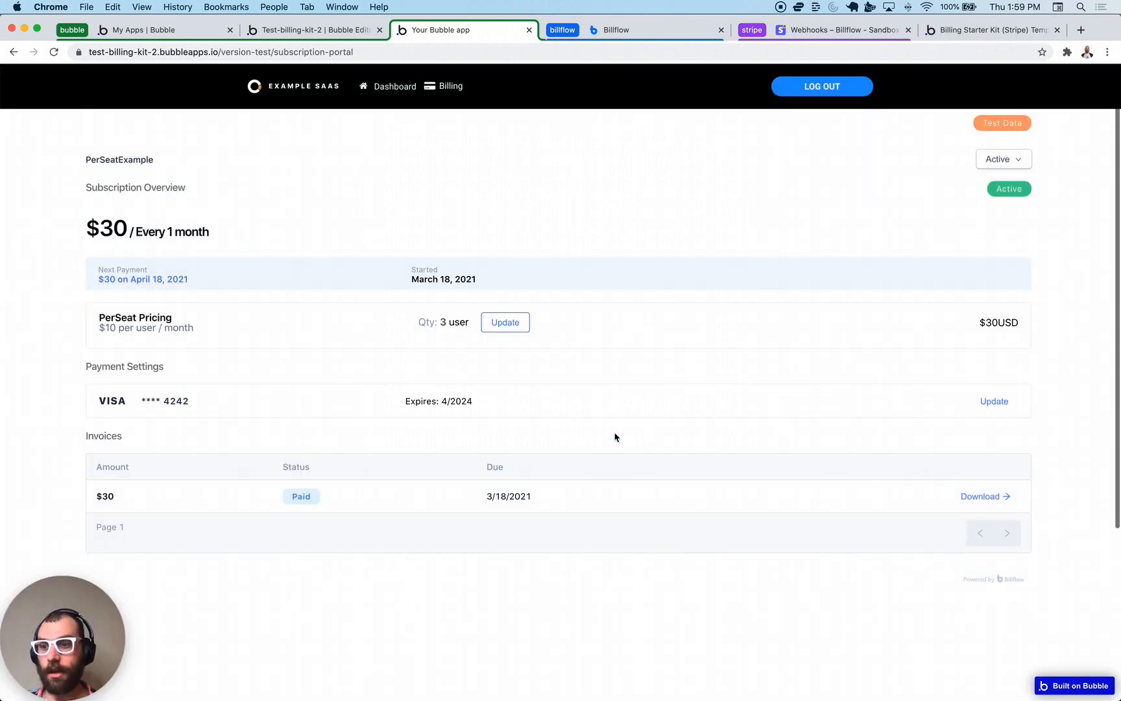